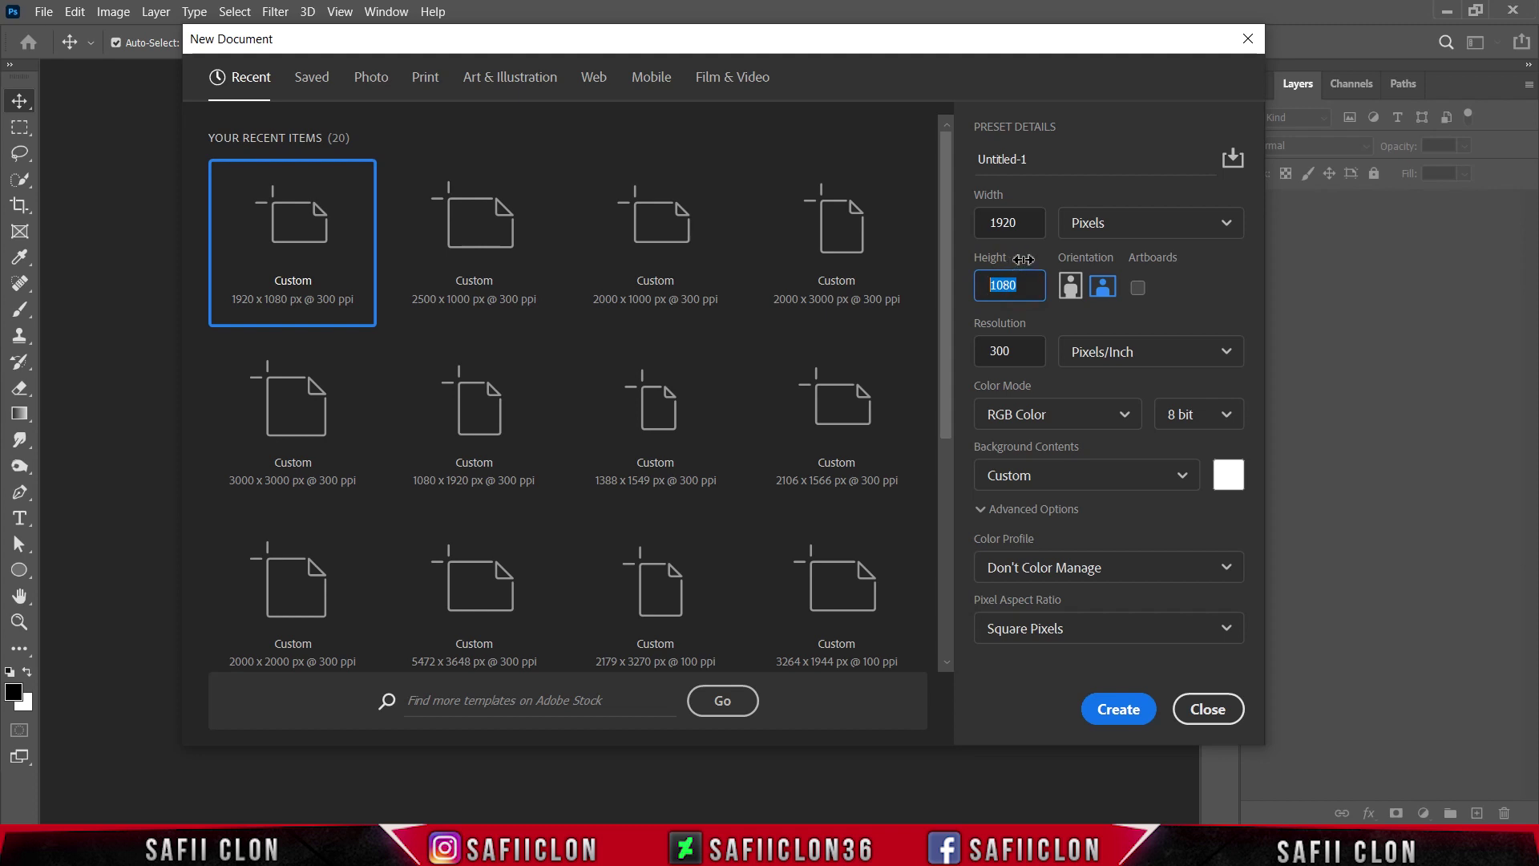
- Create a new document 1920 by 1080 pixels with a resolution of 300 pixels/inch
text(1)
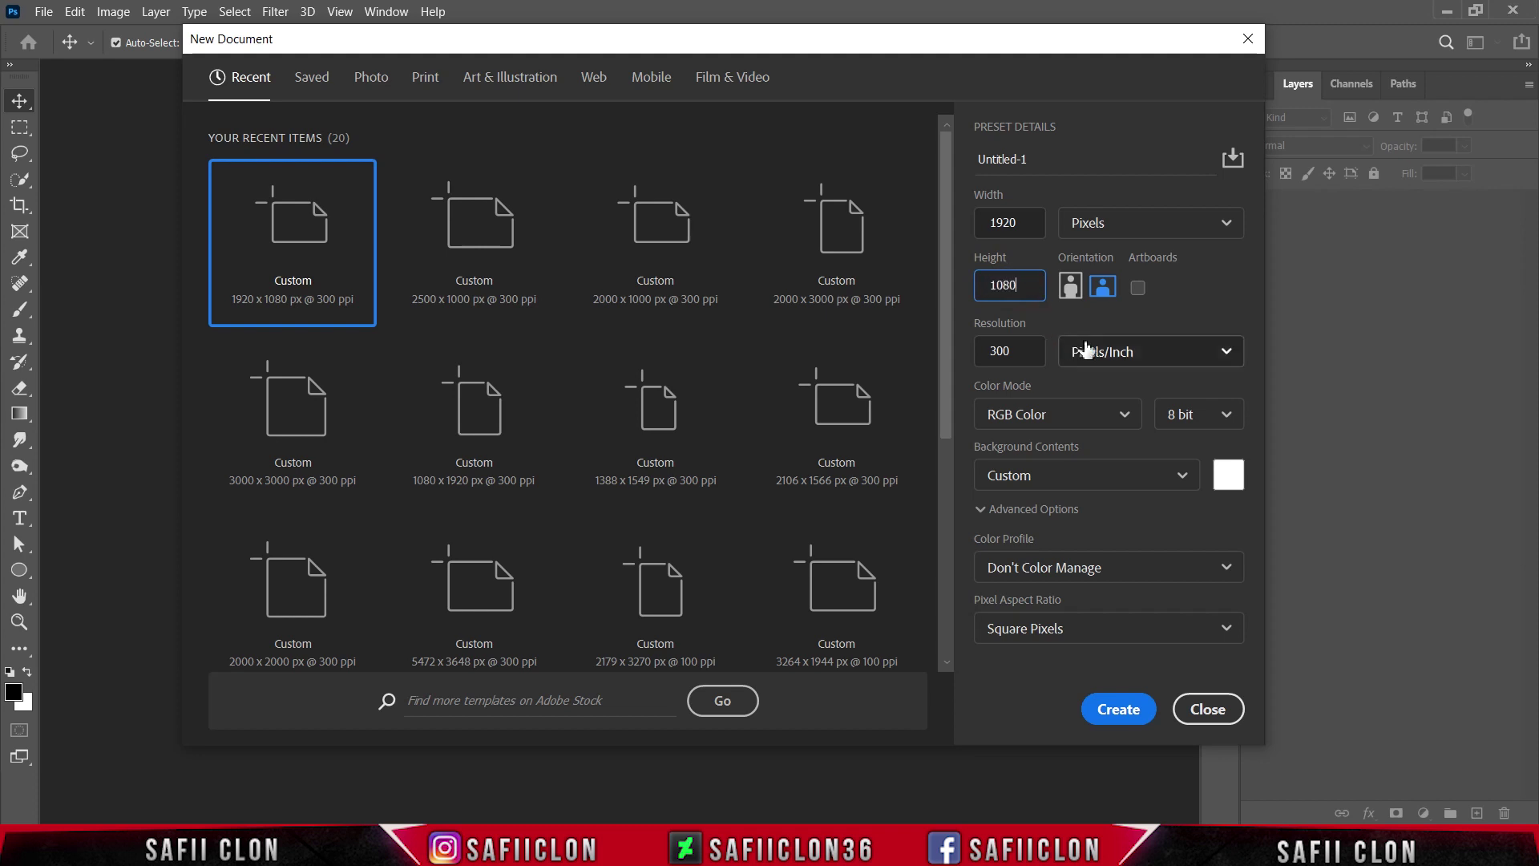
click(1118, 353)
click(1108, 388)
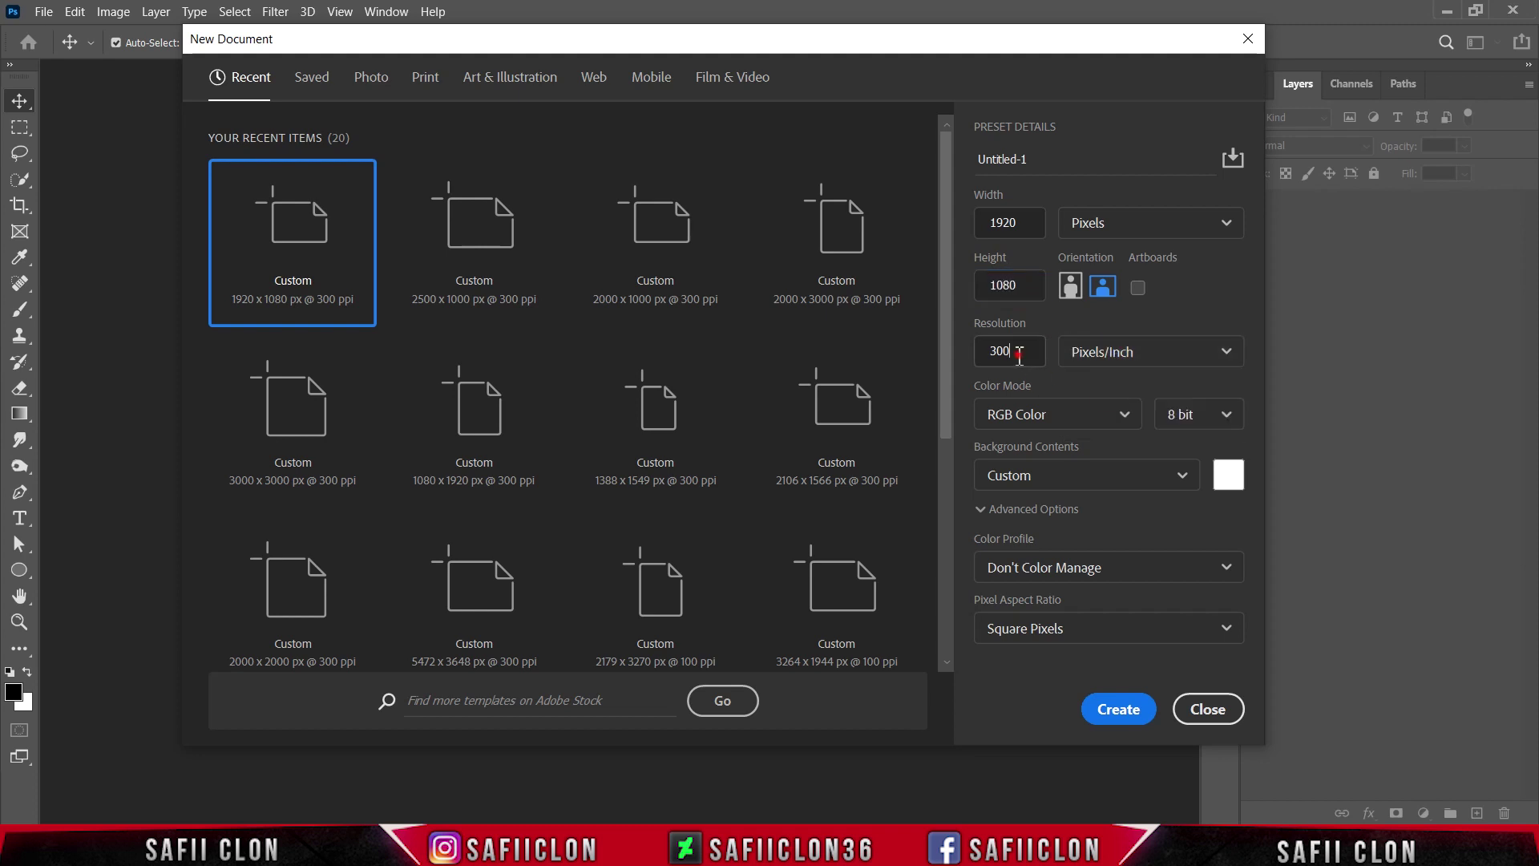
text(300)
click(1127, 718)
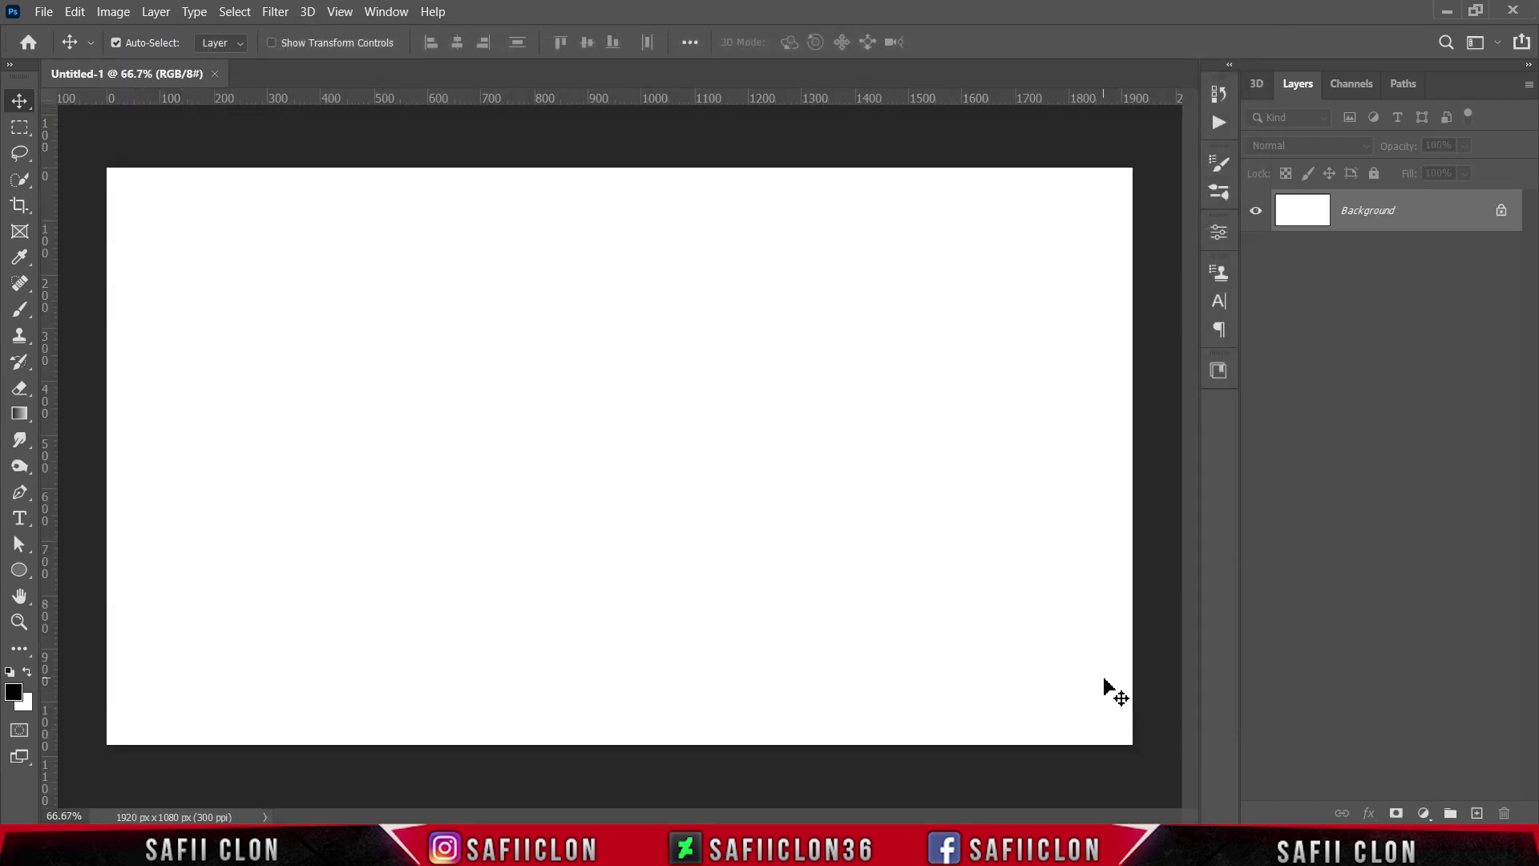
- Add a Solid Color fill layer in black (000000) above the background
click(1425, 814)
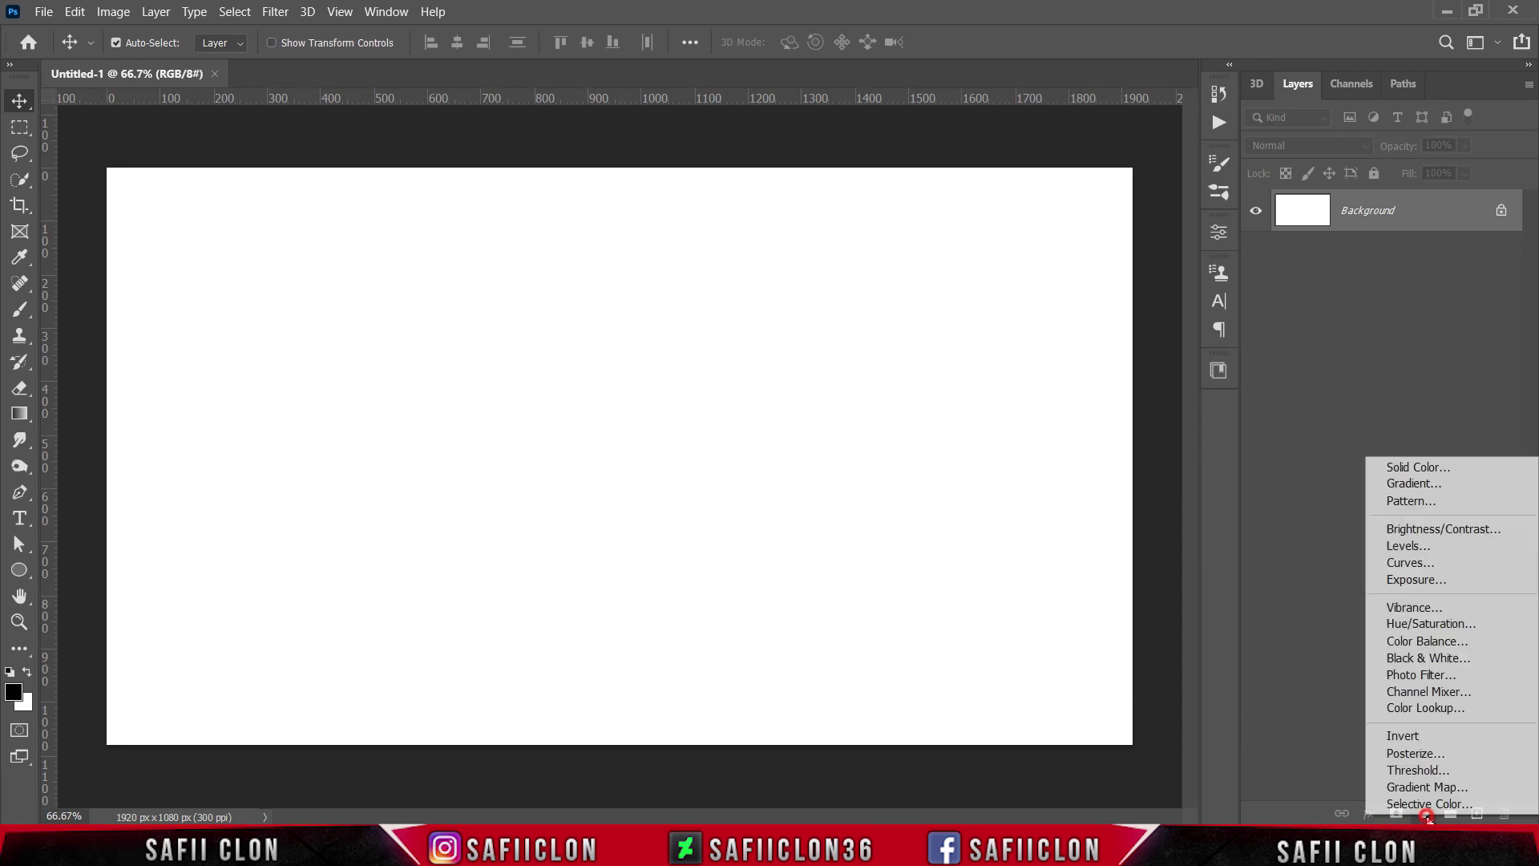
click(1433, 469)
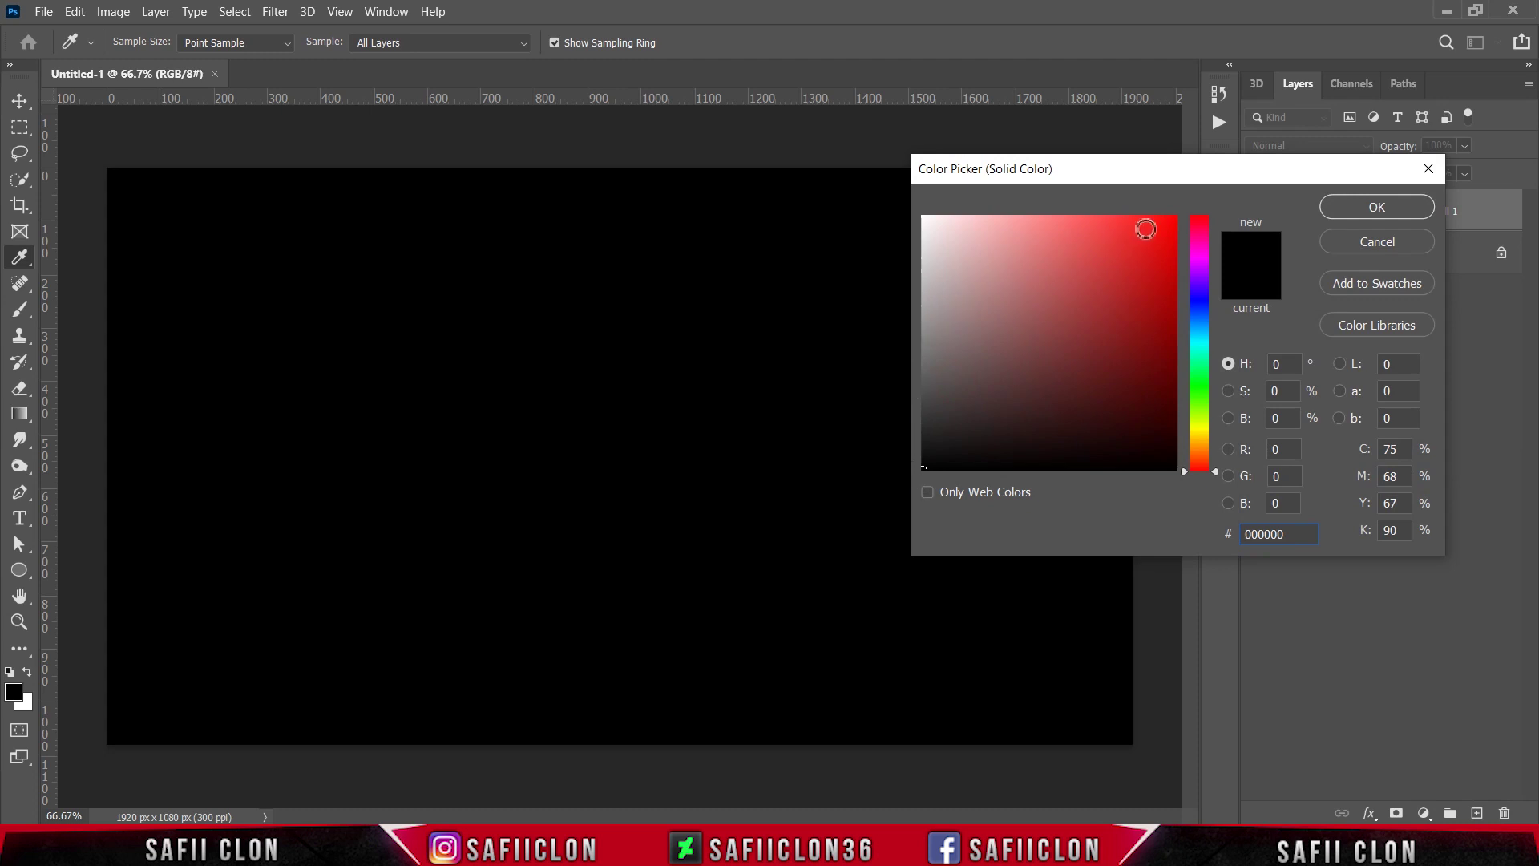
click(1344, 209)
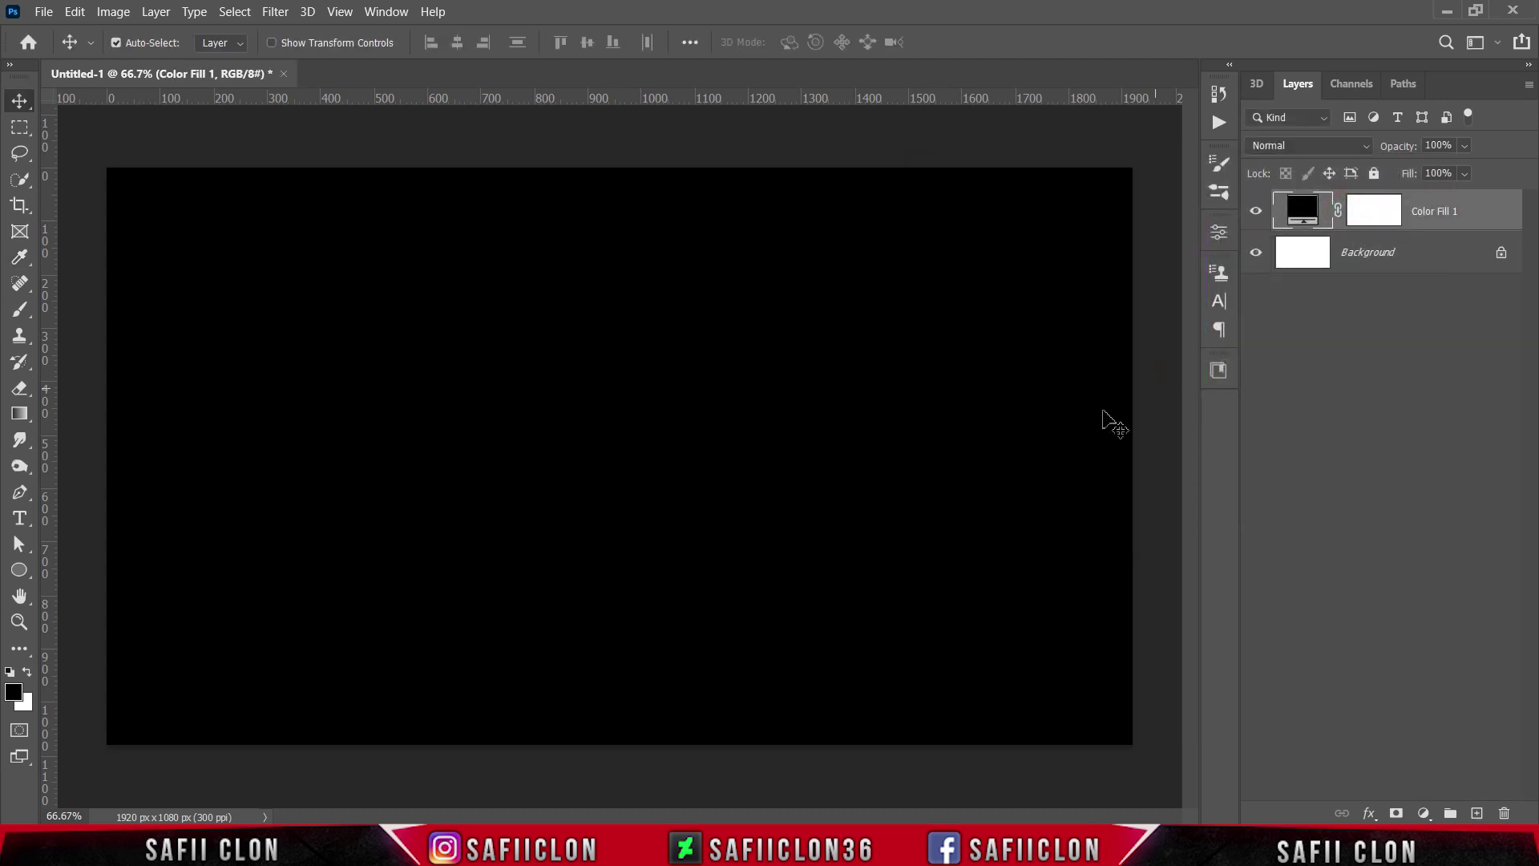
- Set up the Type tool with the MADE Soulmaze font and a white (ffffff) text color
click(22, 518)
click(96, 519)
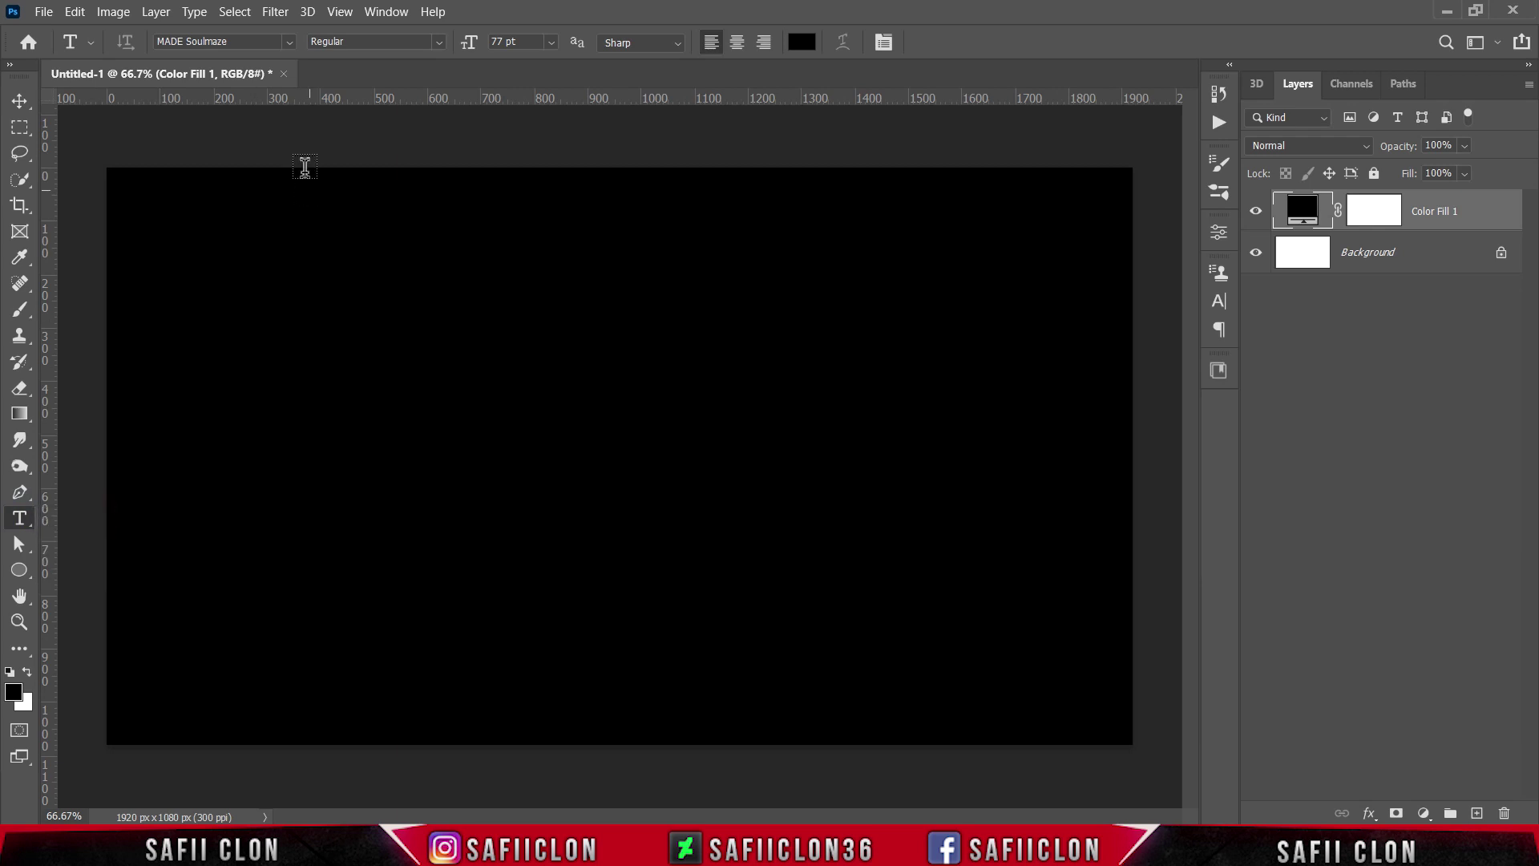
click(290, 42)
click(298, 103)
click(802, 42)
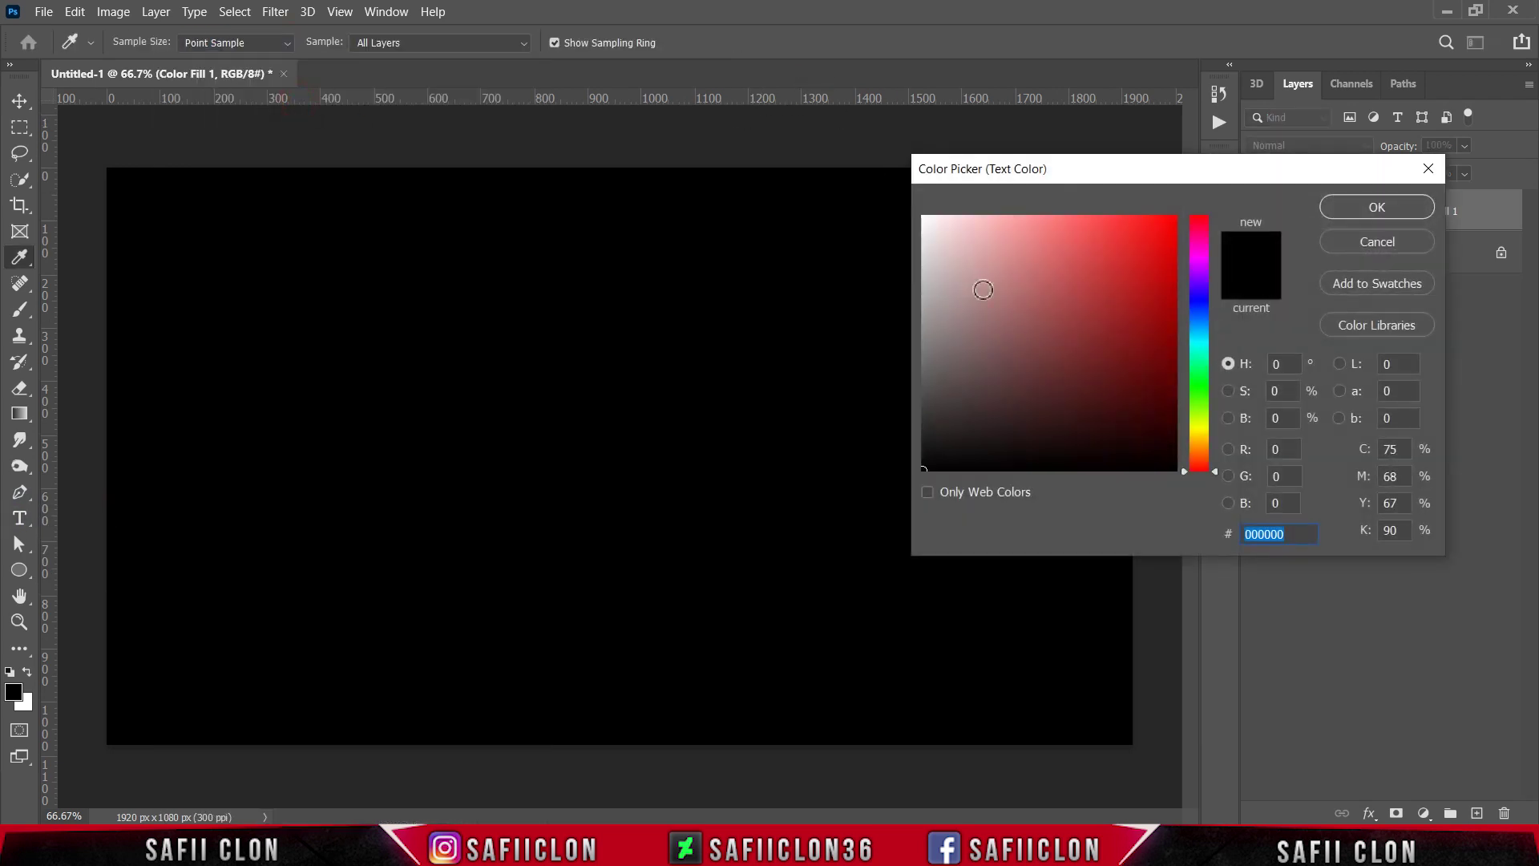
drag(993, 303, 921, 215)
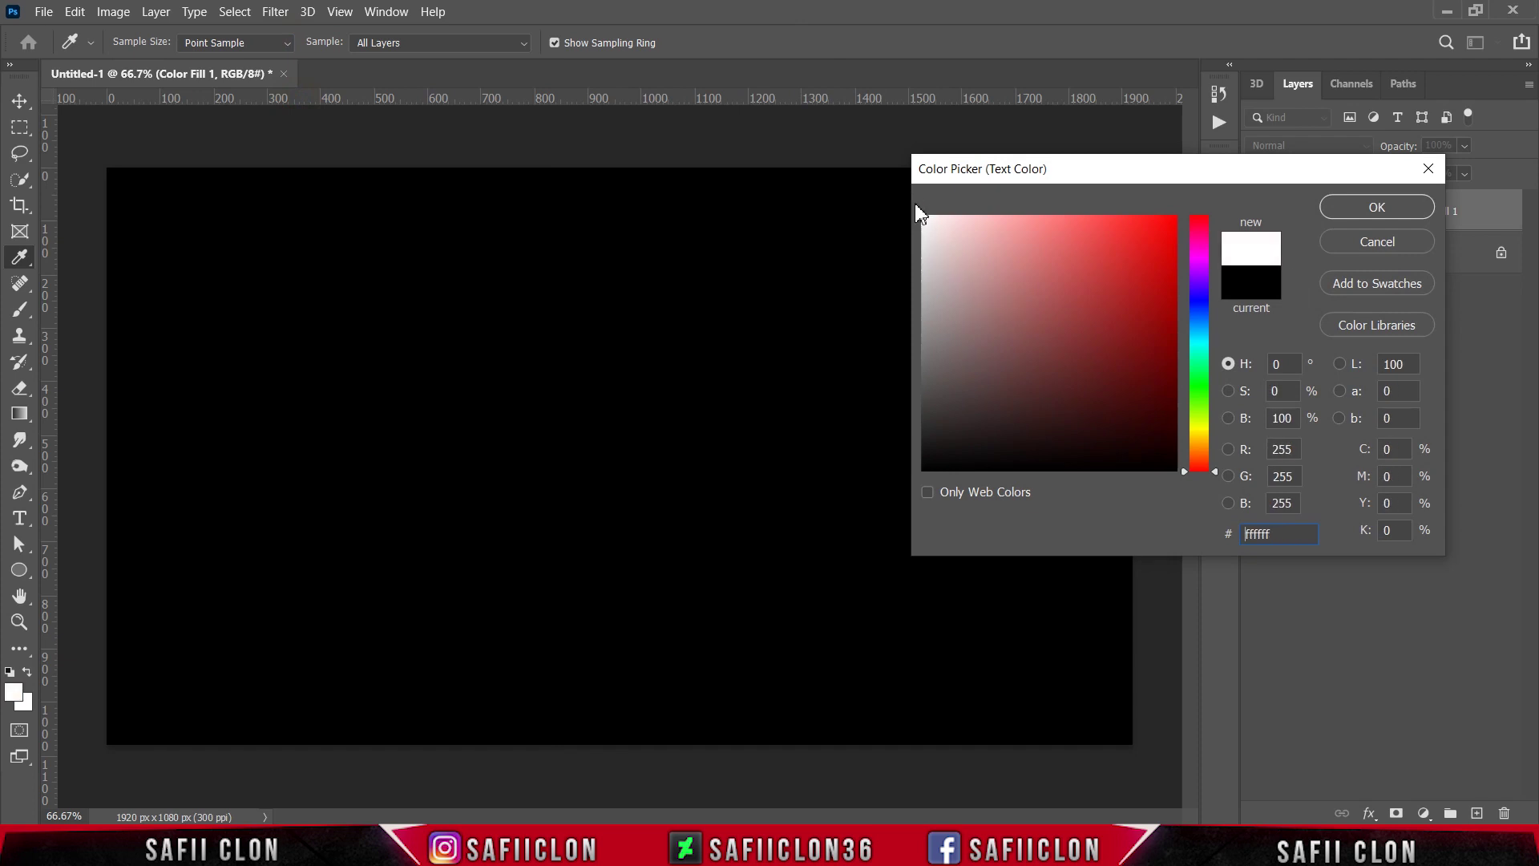
click(1351, 207)
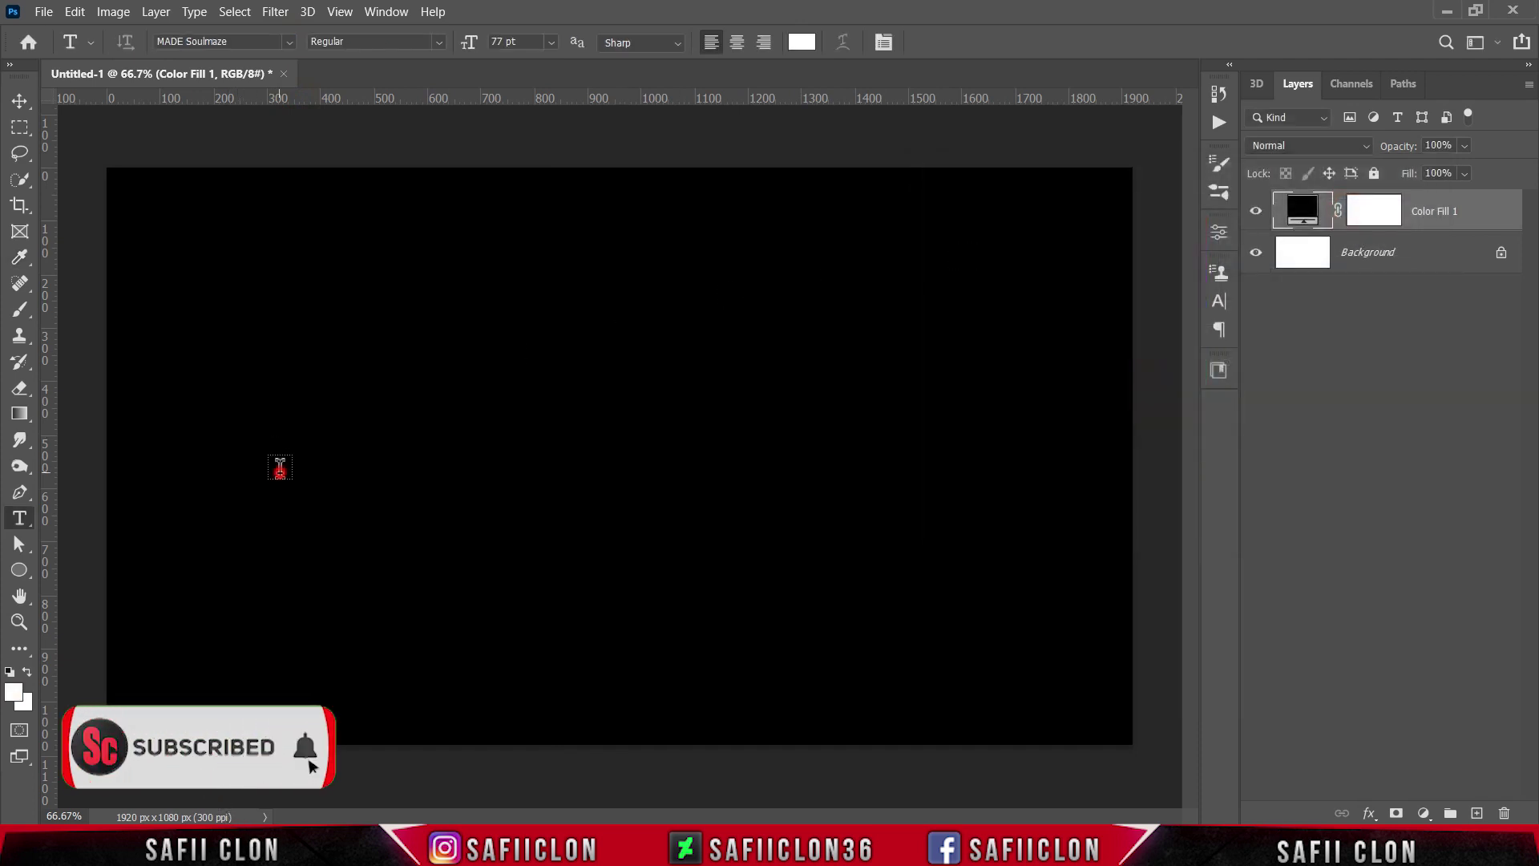
- Add the text DRAGON and move it to the center of the canvas at X 960, Y 540 px
click(280, 467)
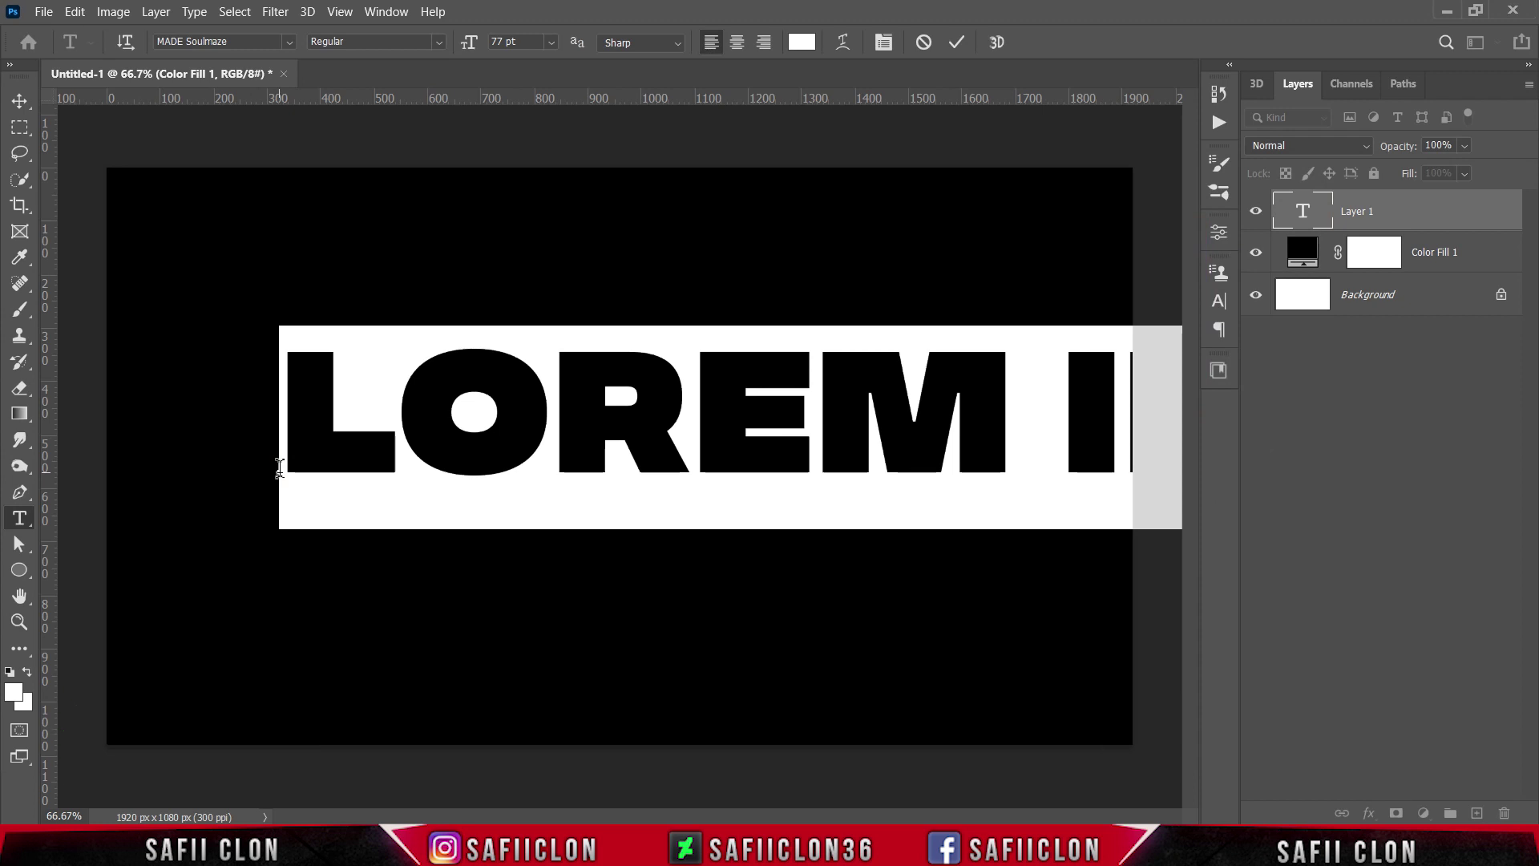
text(DRAGON)
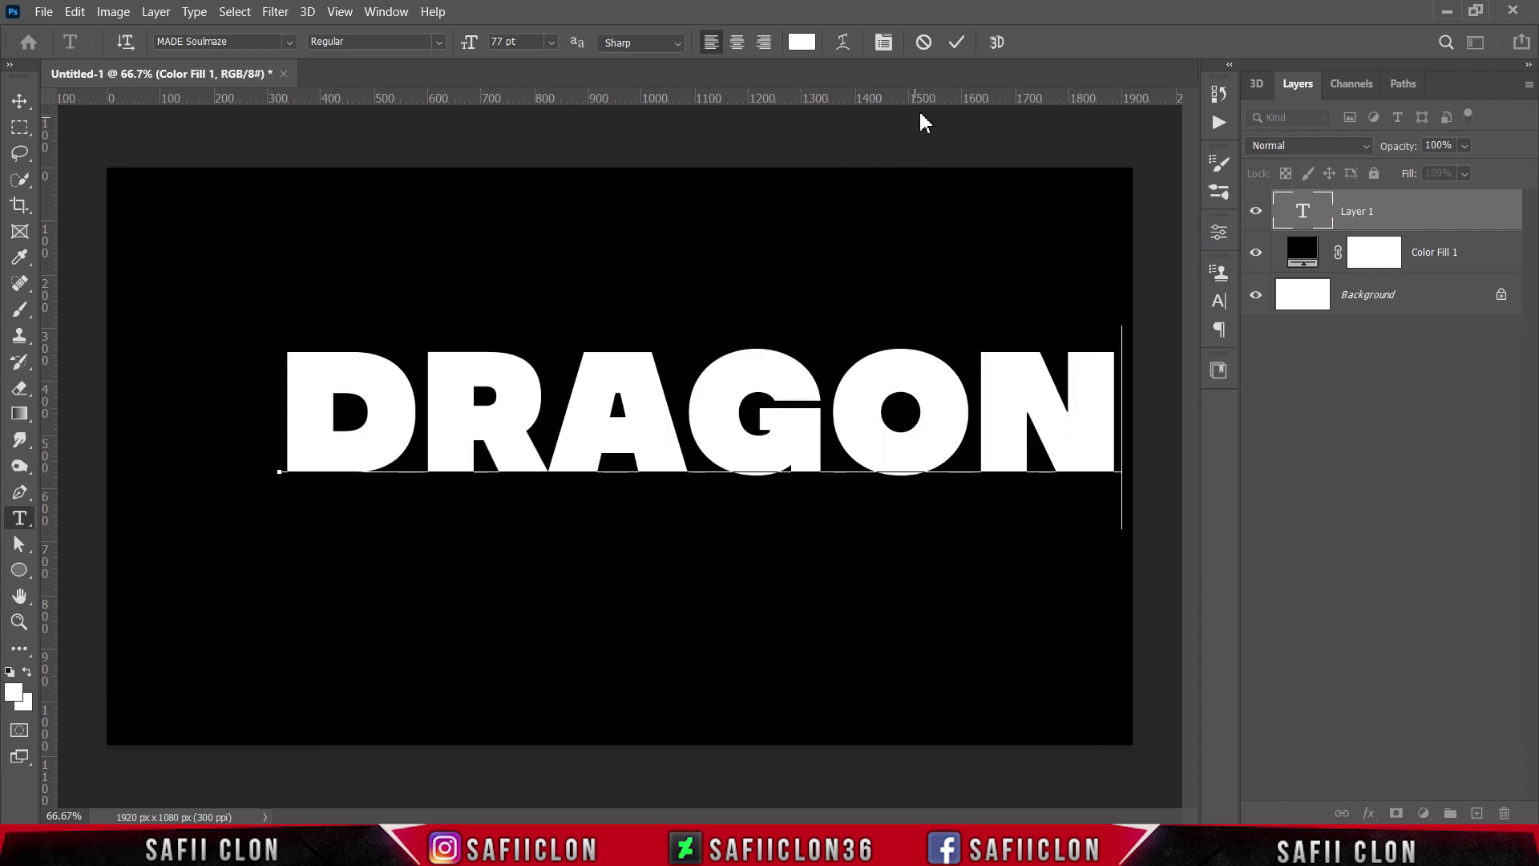
click(958, 42)
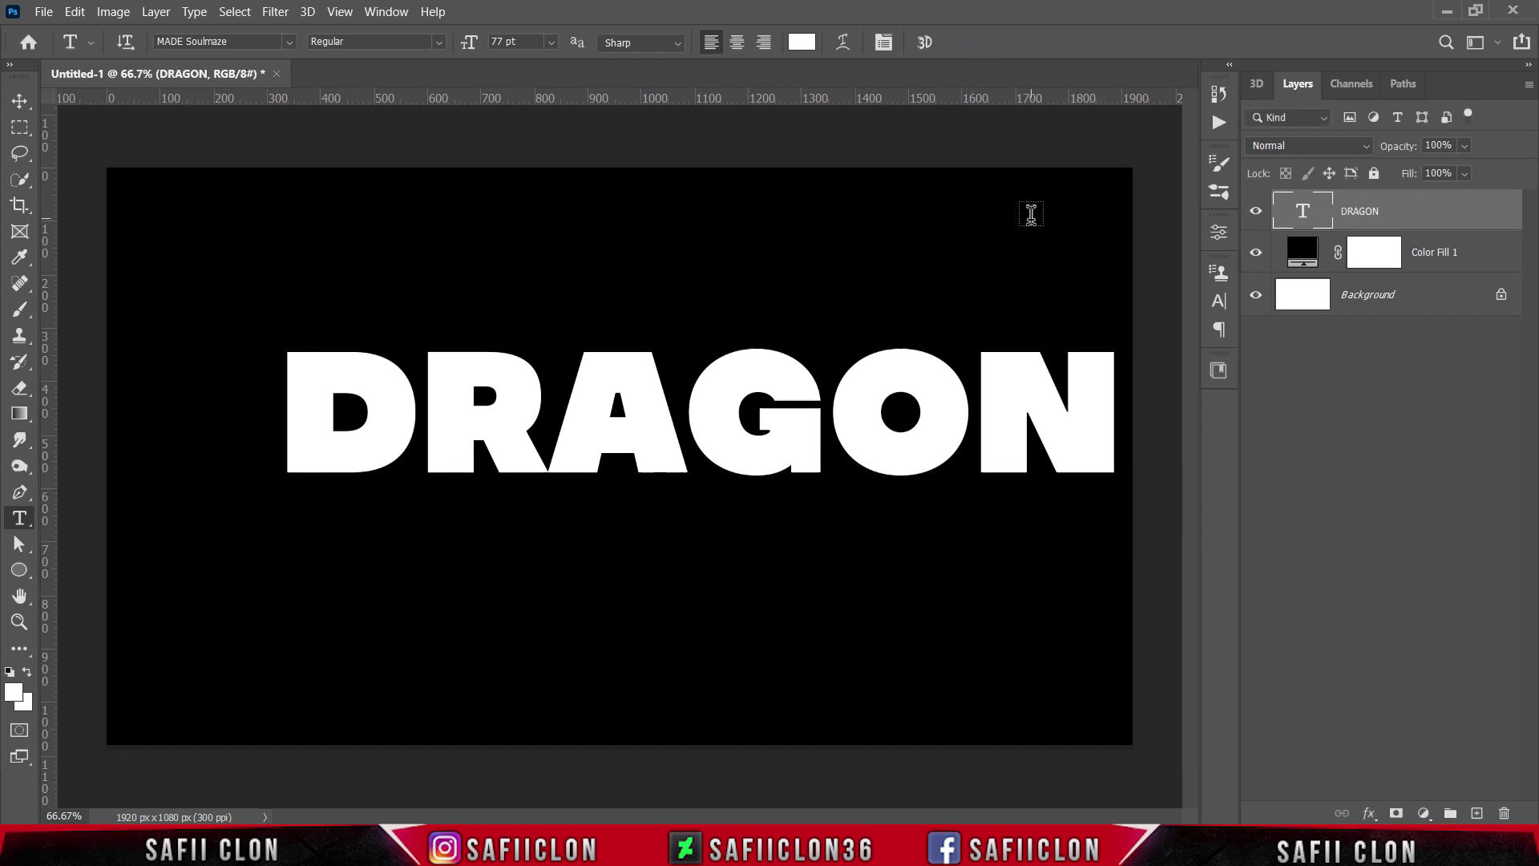
key(ctrl+t)
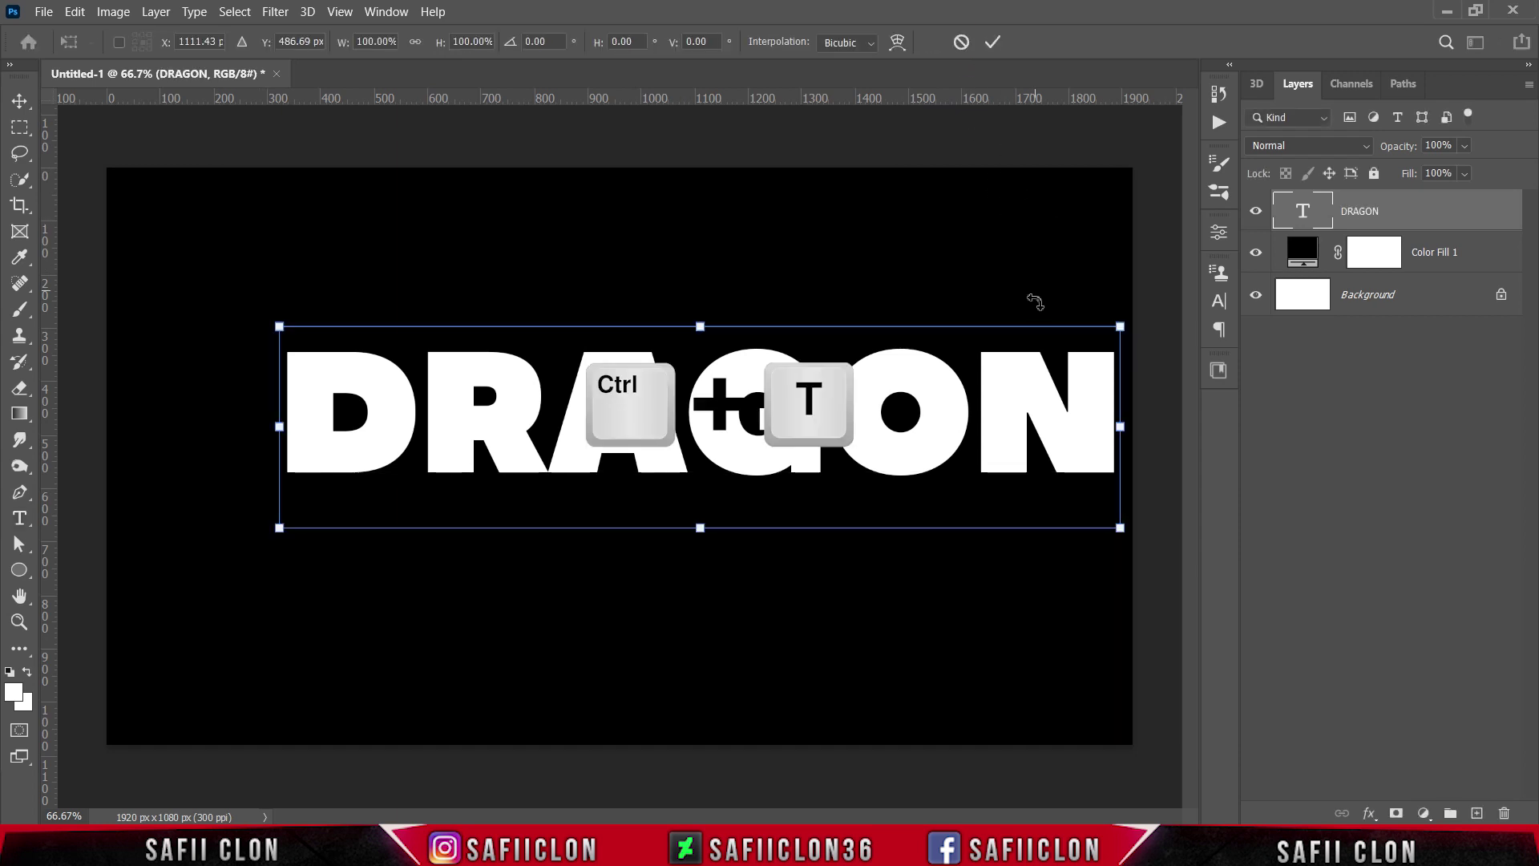
drag(1039, 393, 948, 423)
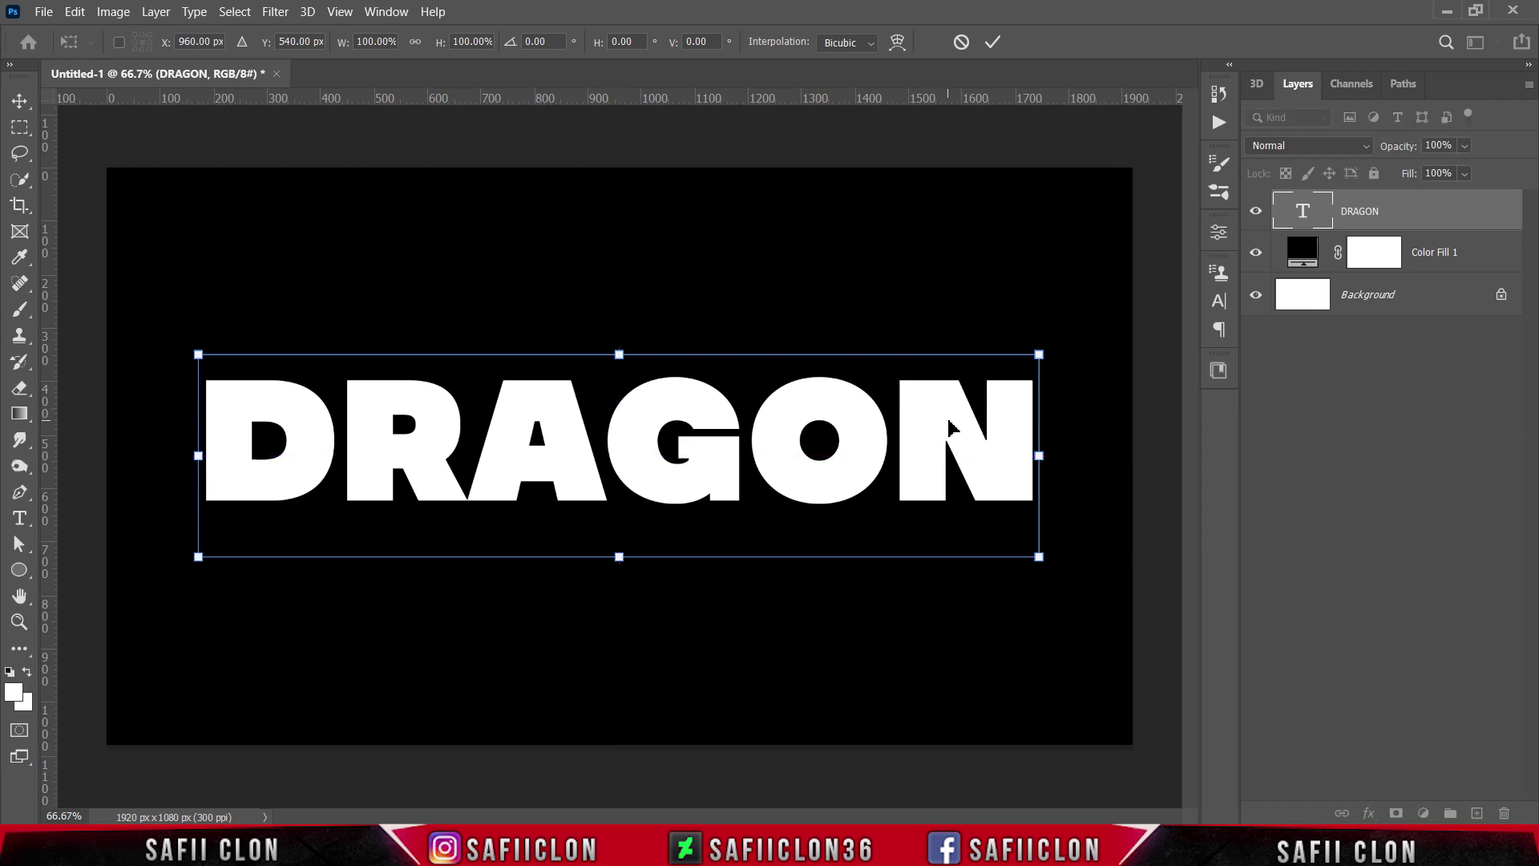
- Warp the DRAGON text with the Arc style, bending it upward by about 16.6%
right_click(629, 399)
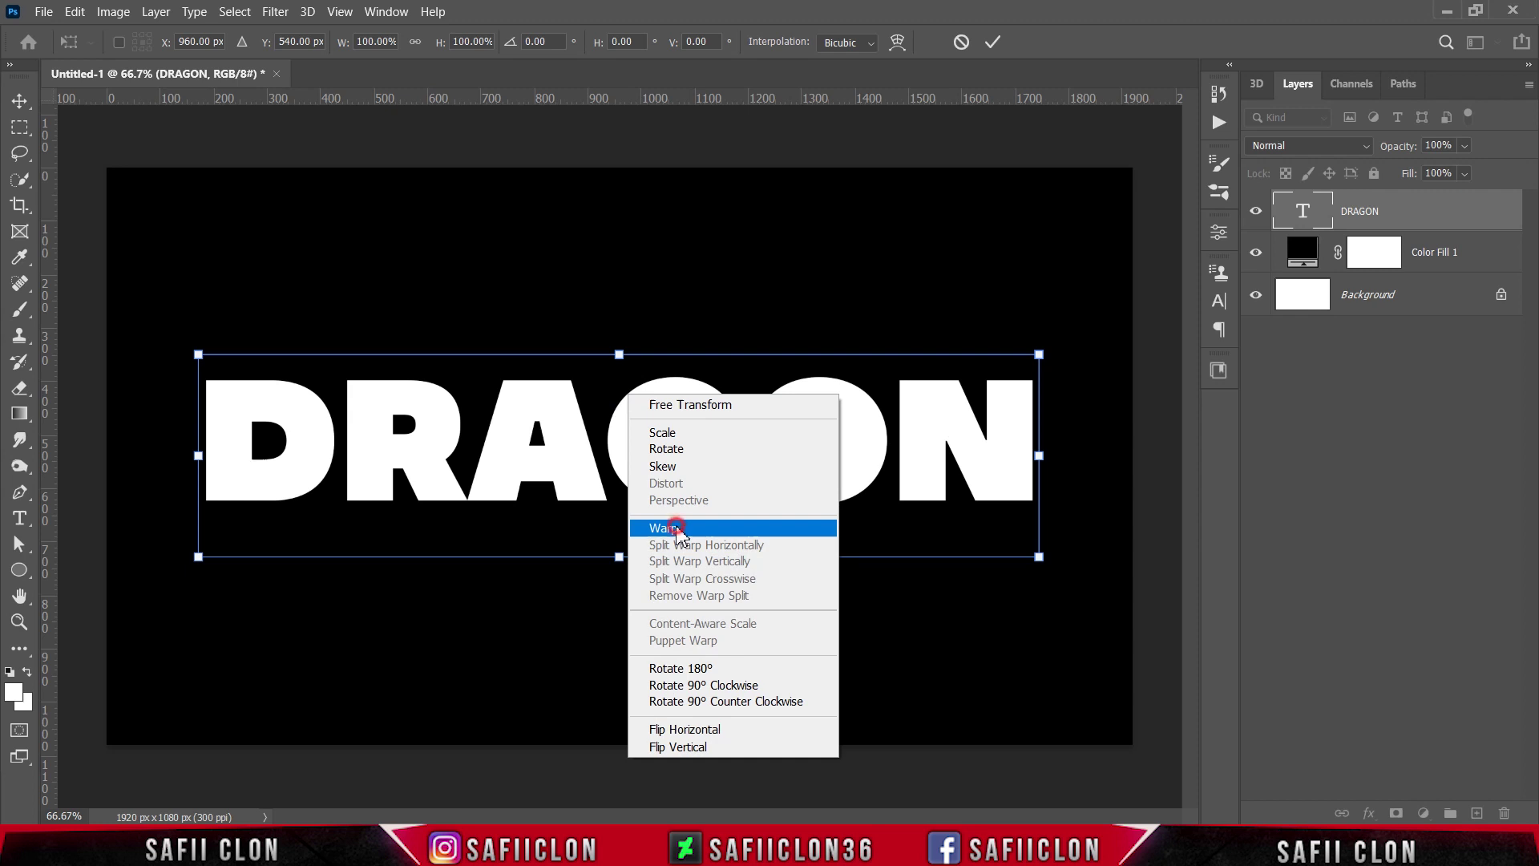
click(678, 528)
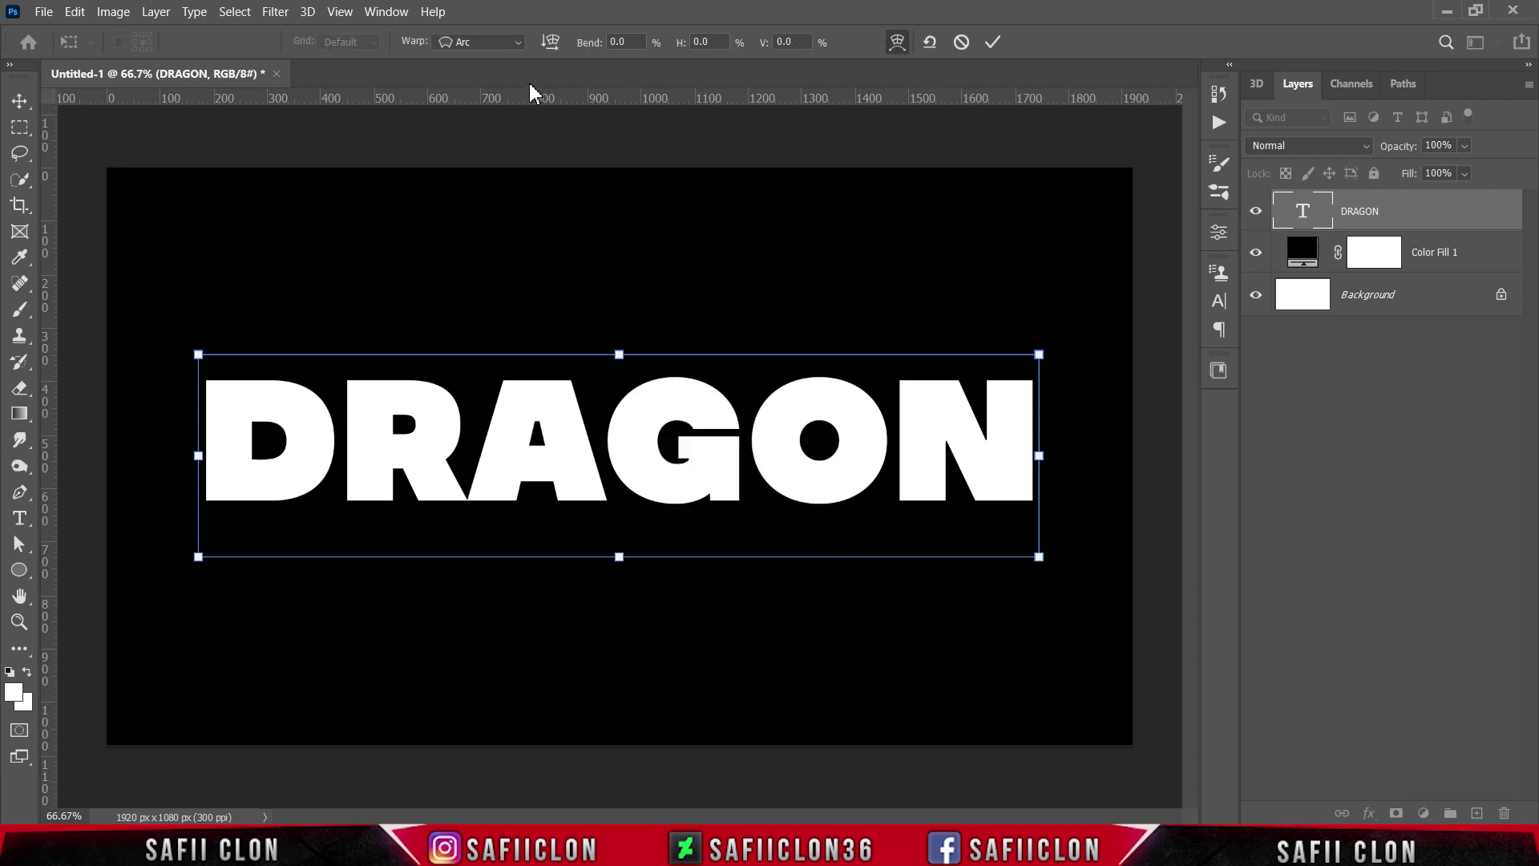
click(517, 44)
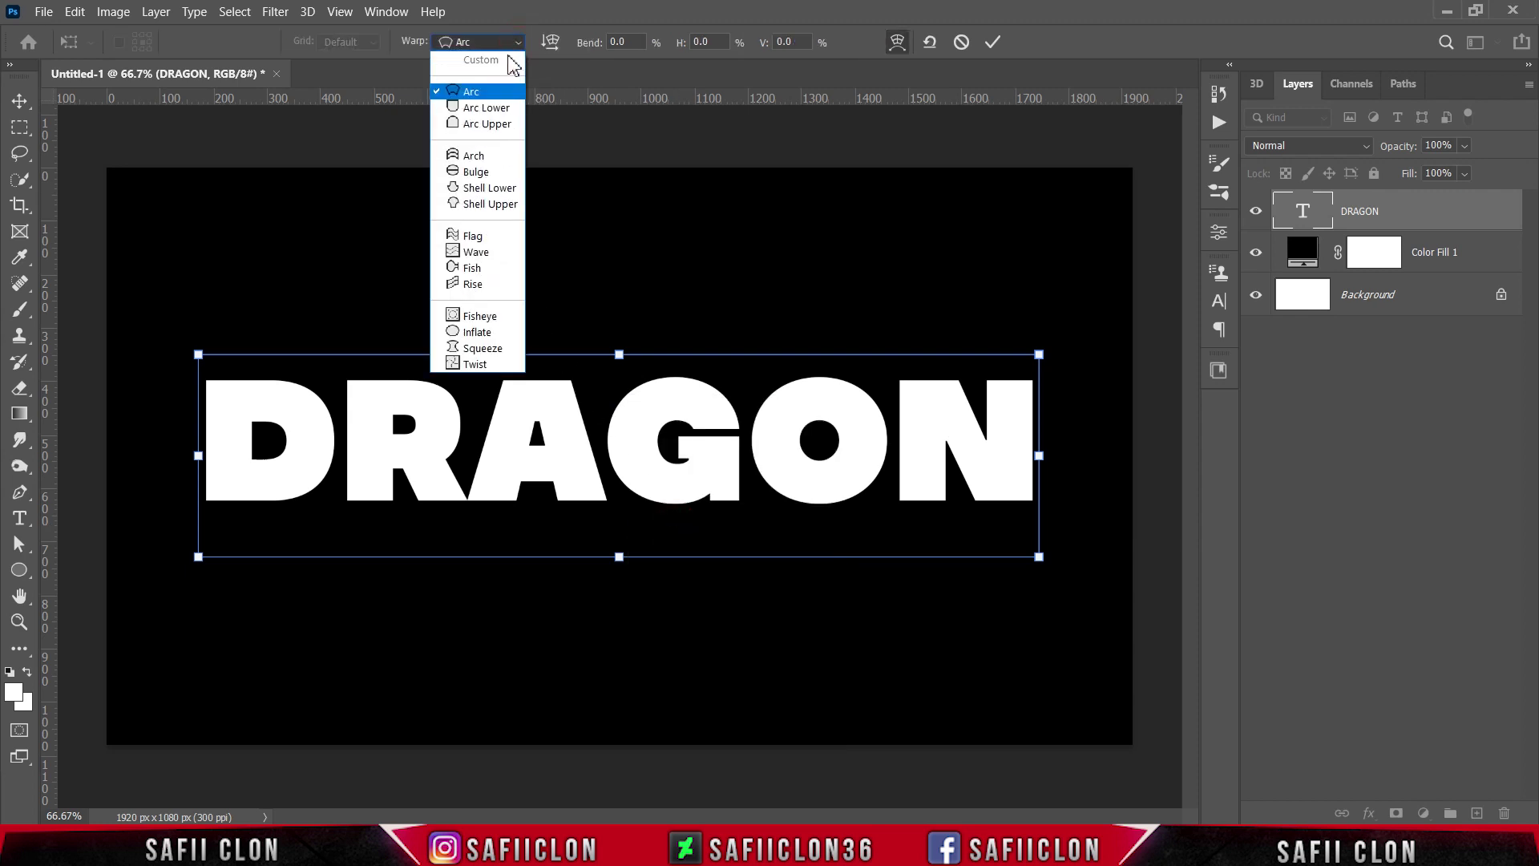
click(470, 94)
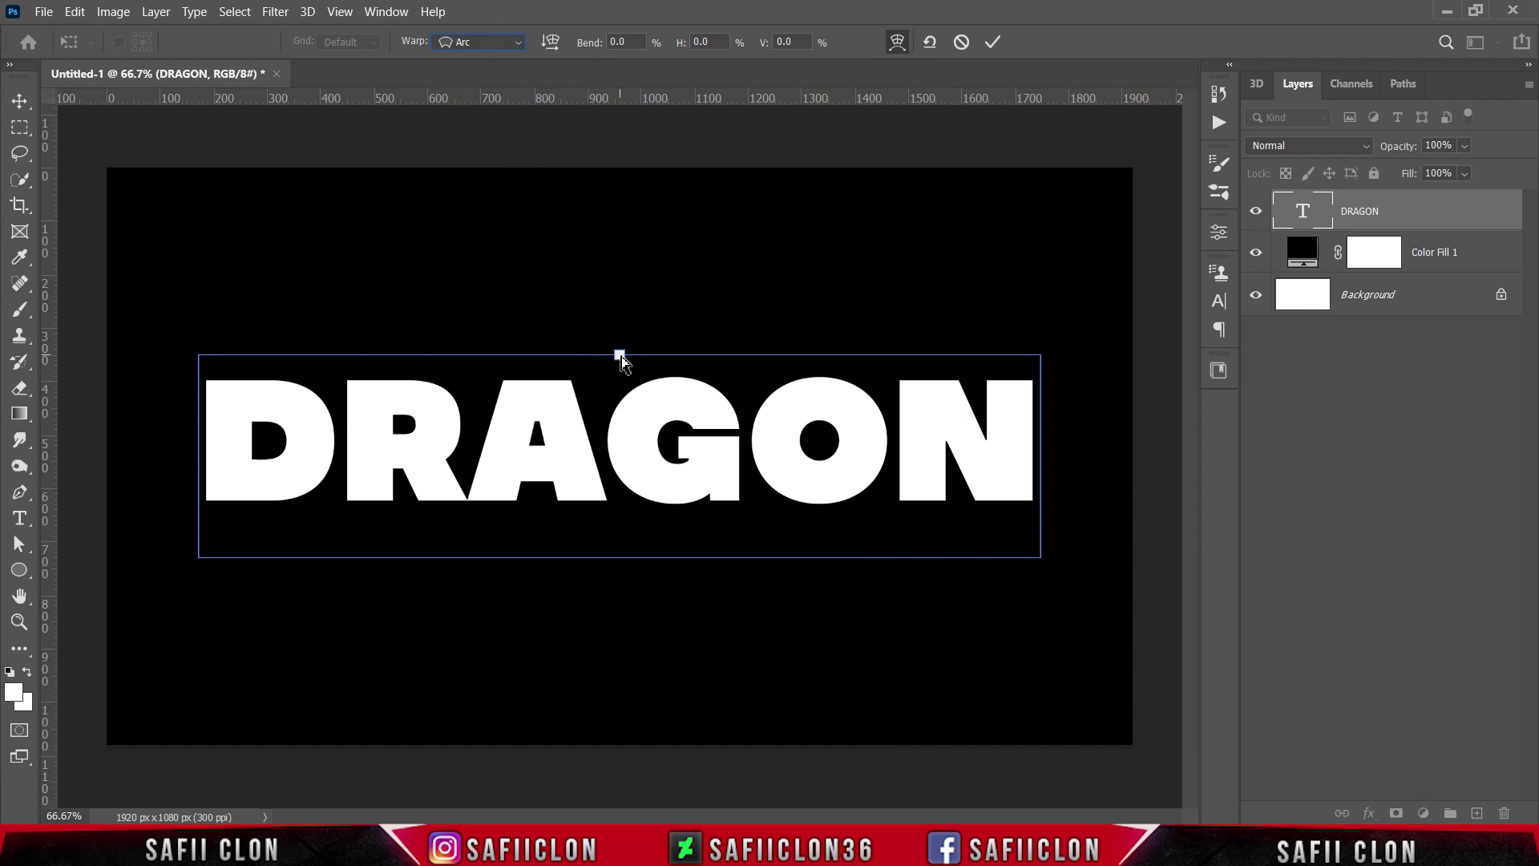
drag(622, 356, 624, 303)
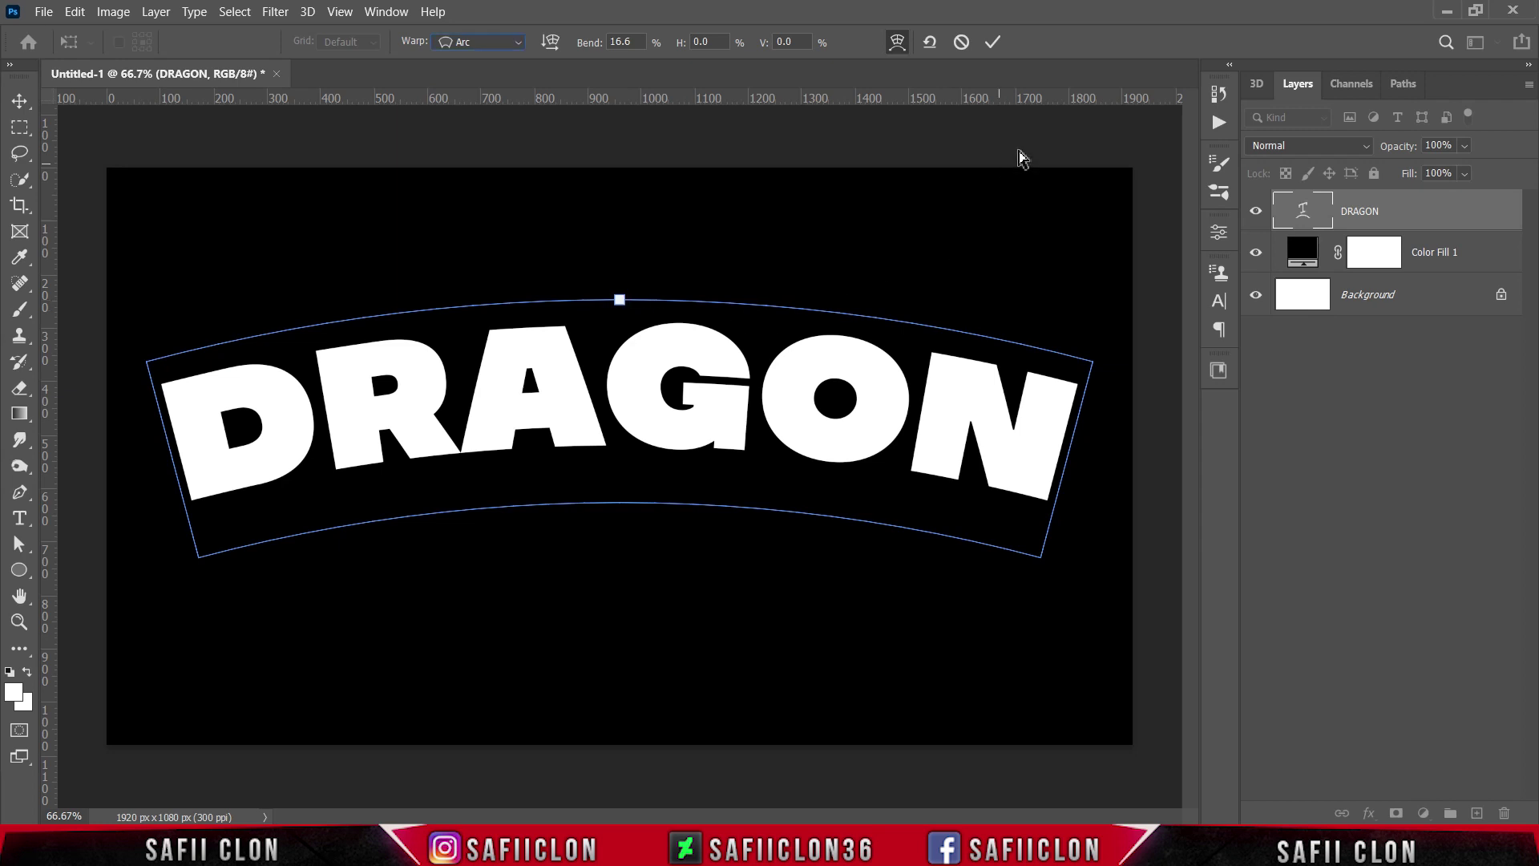
click(995, 45)
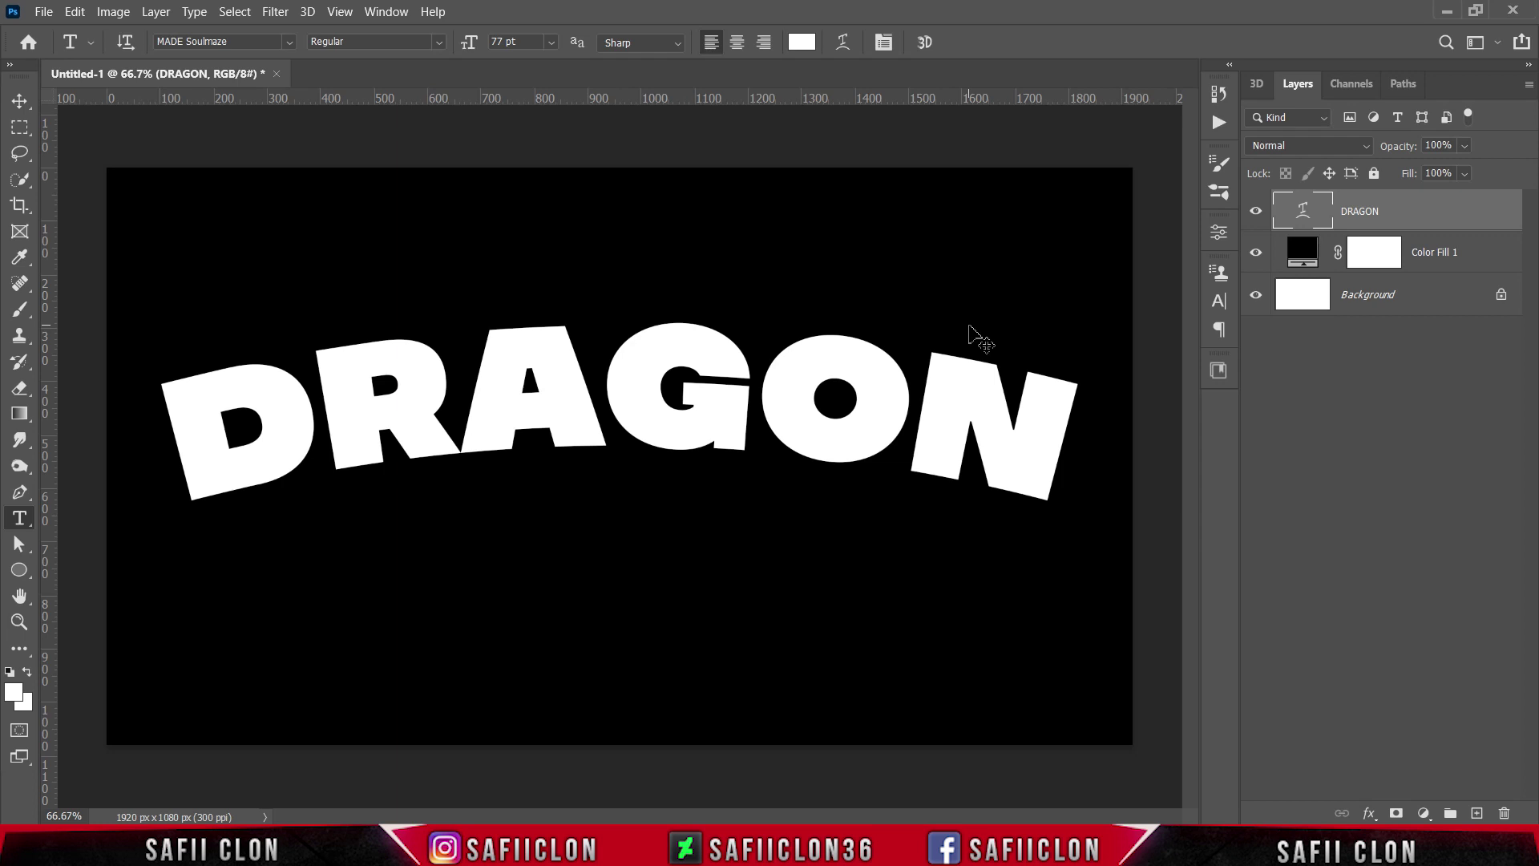
- Move the arched DRAGON text down to the canvas center at X 960, Y 540 px
key(ctrl+t)
drag(697, 311, 697, 351)
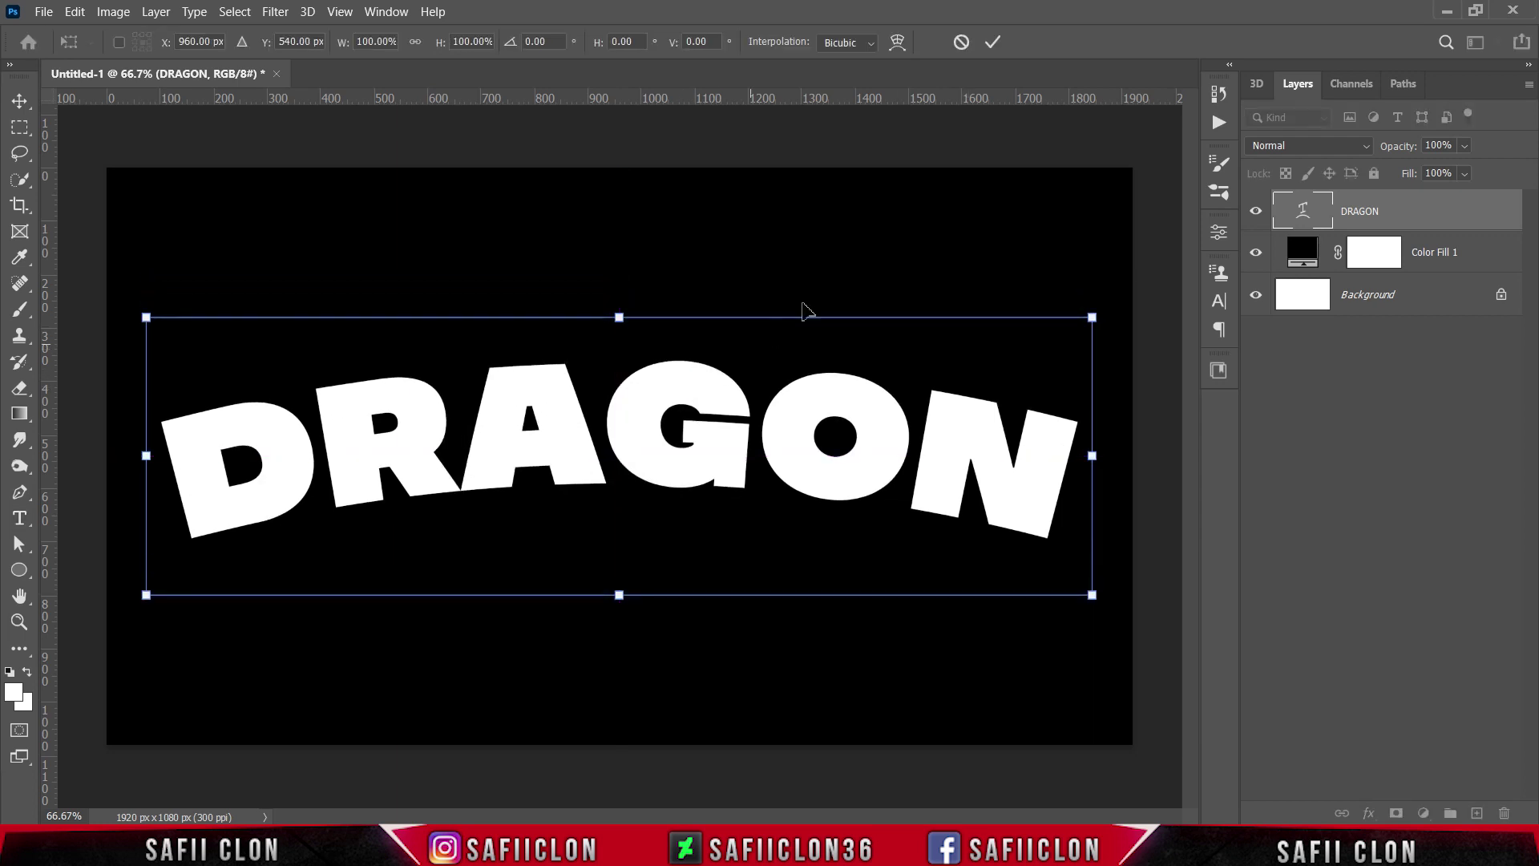
click(992, 42)
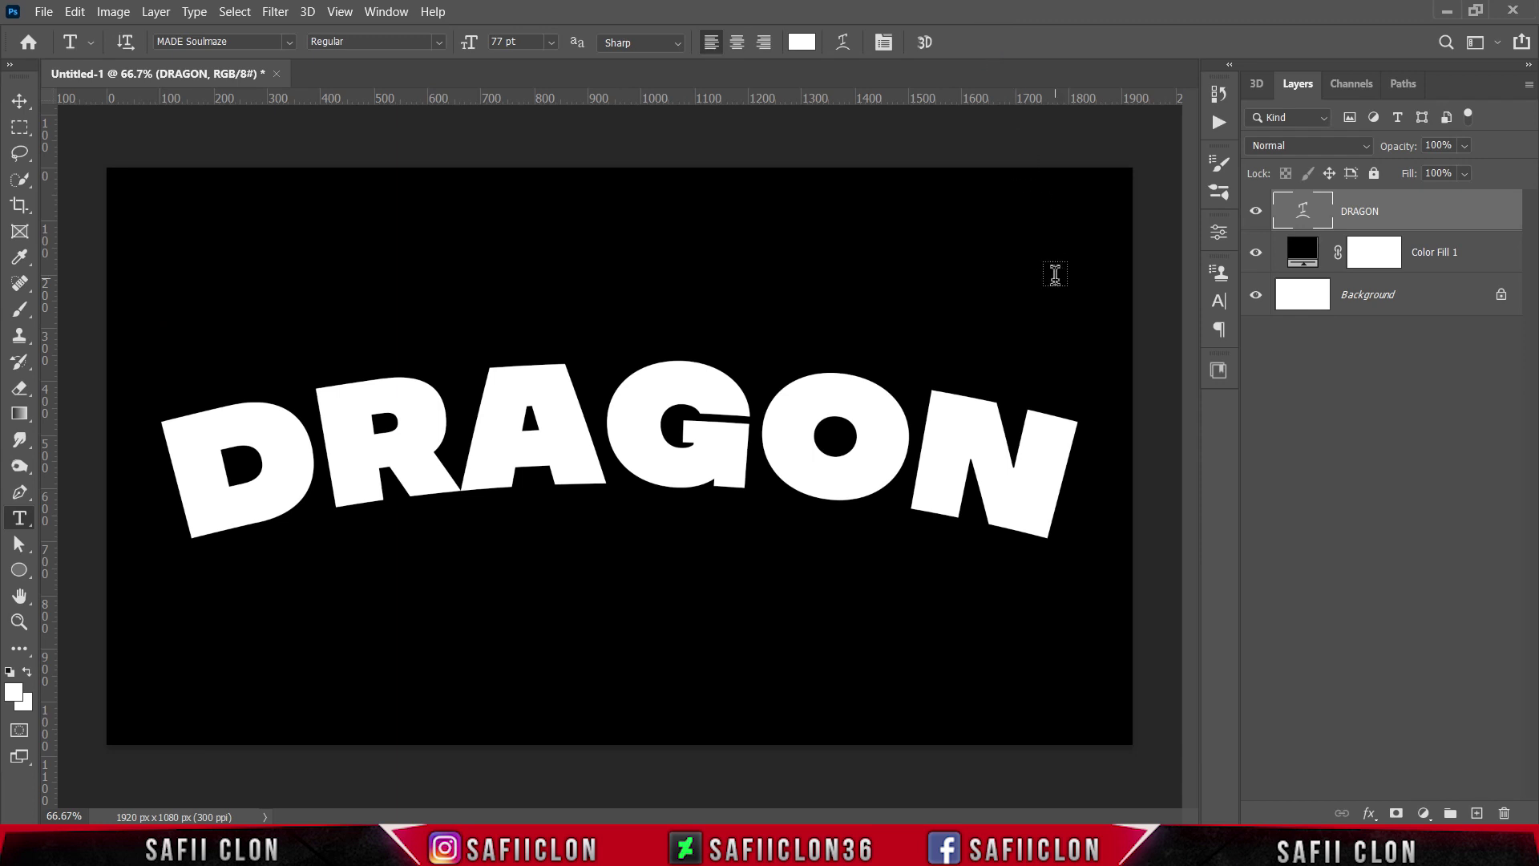
- Add a Gradient fill layer above the DRAGON text using the Black, White preset from Basics
click(1424, 813)
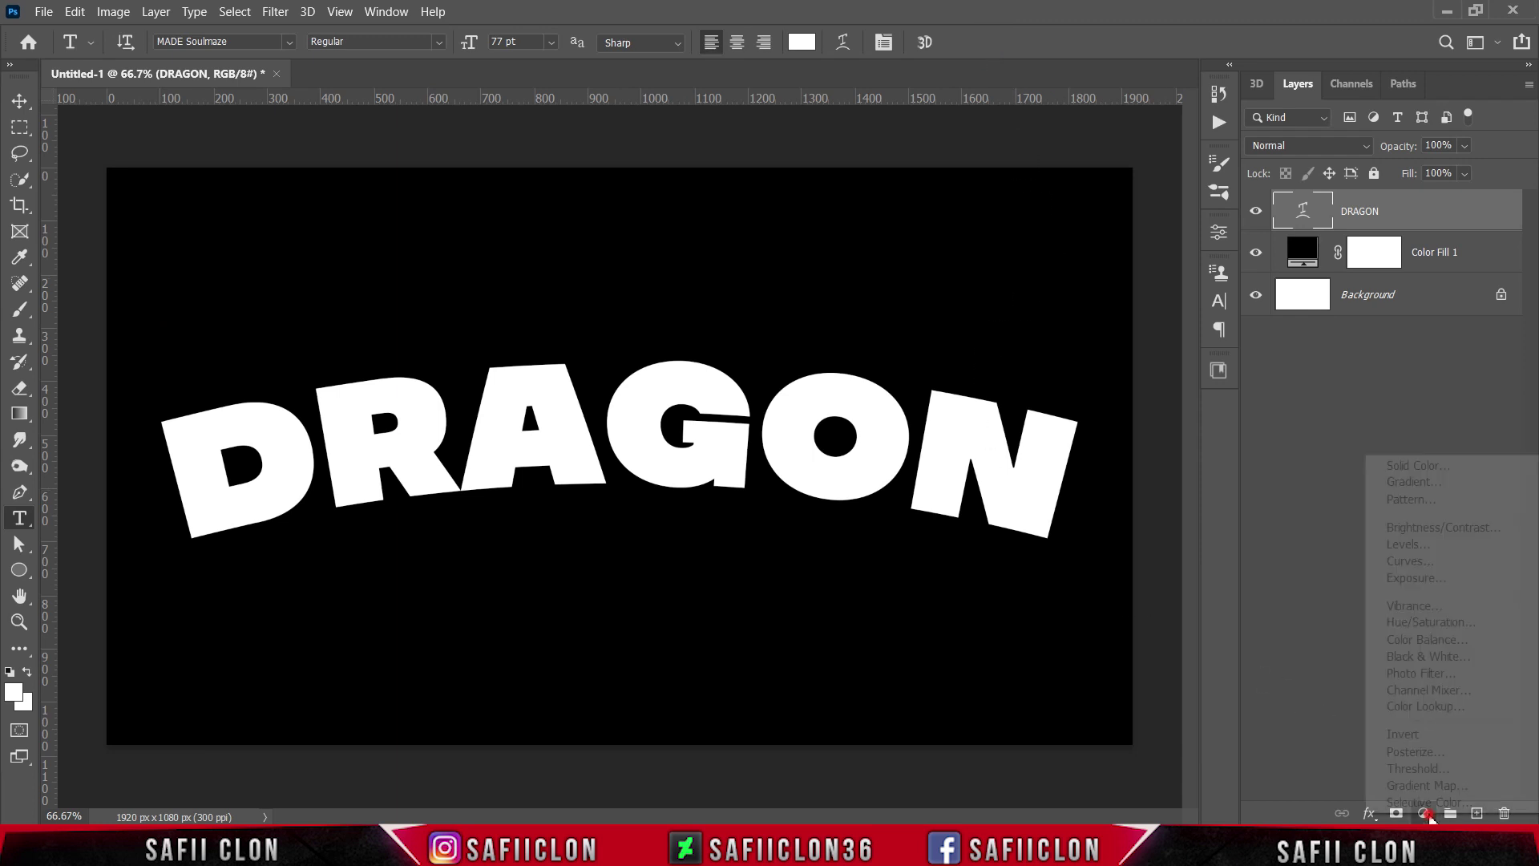
click(1443, 485)
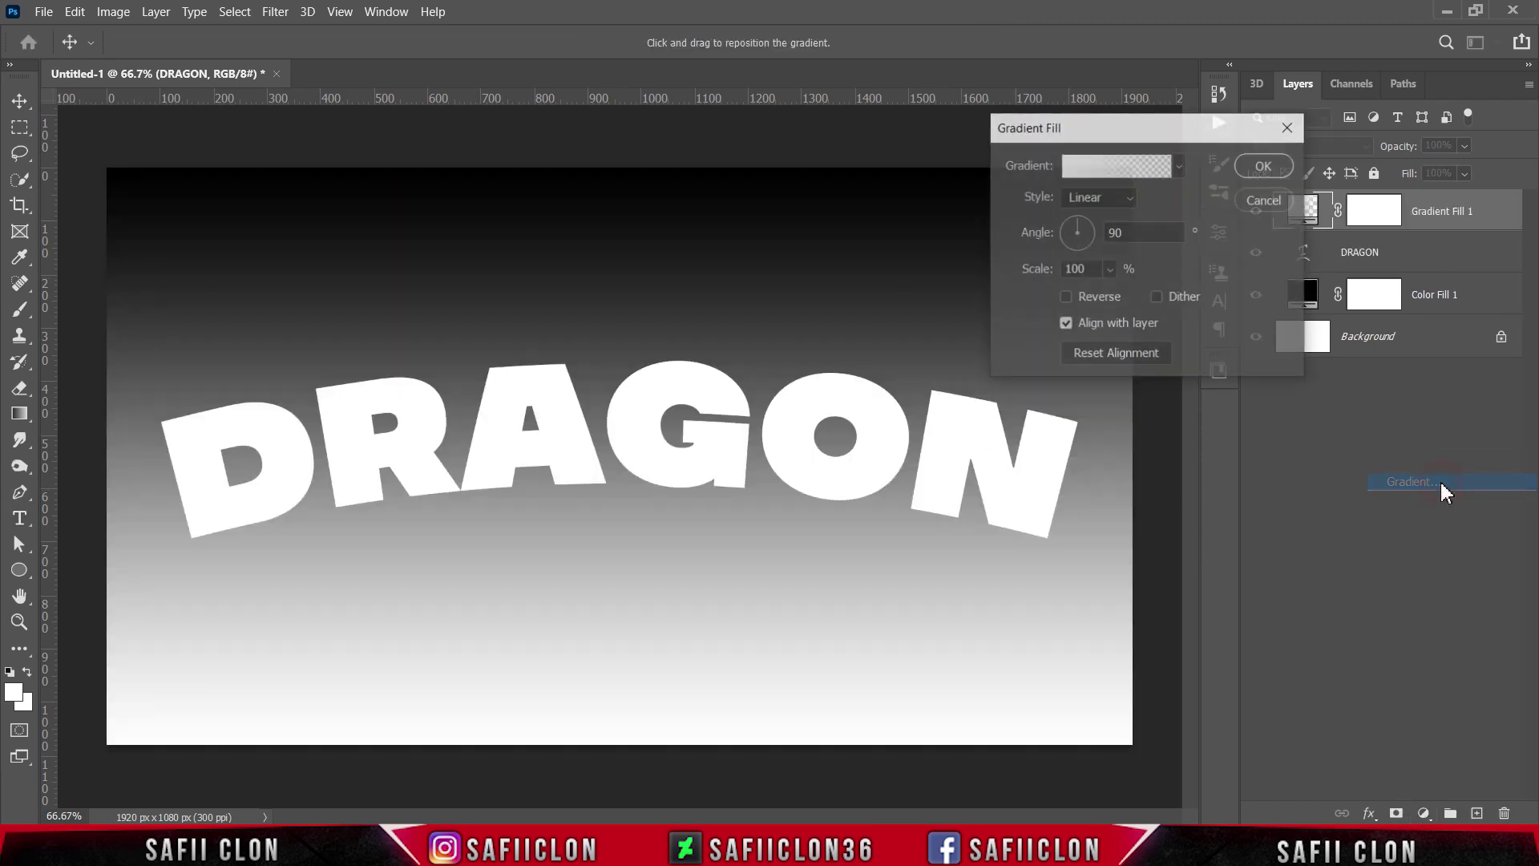
click(1105, 172)
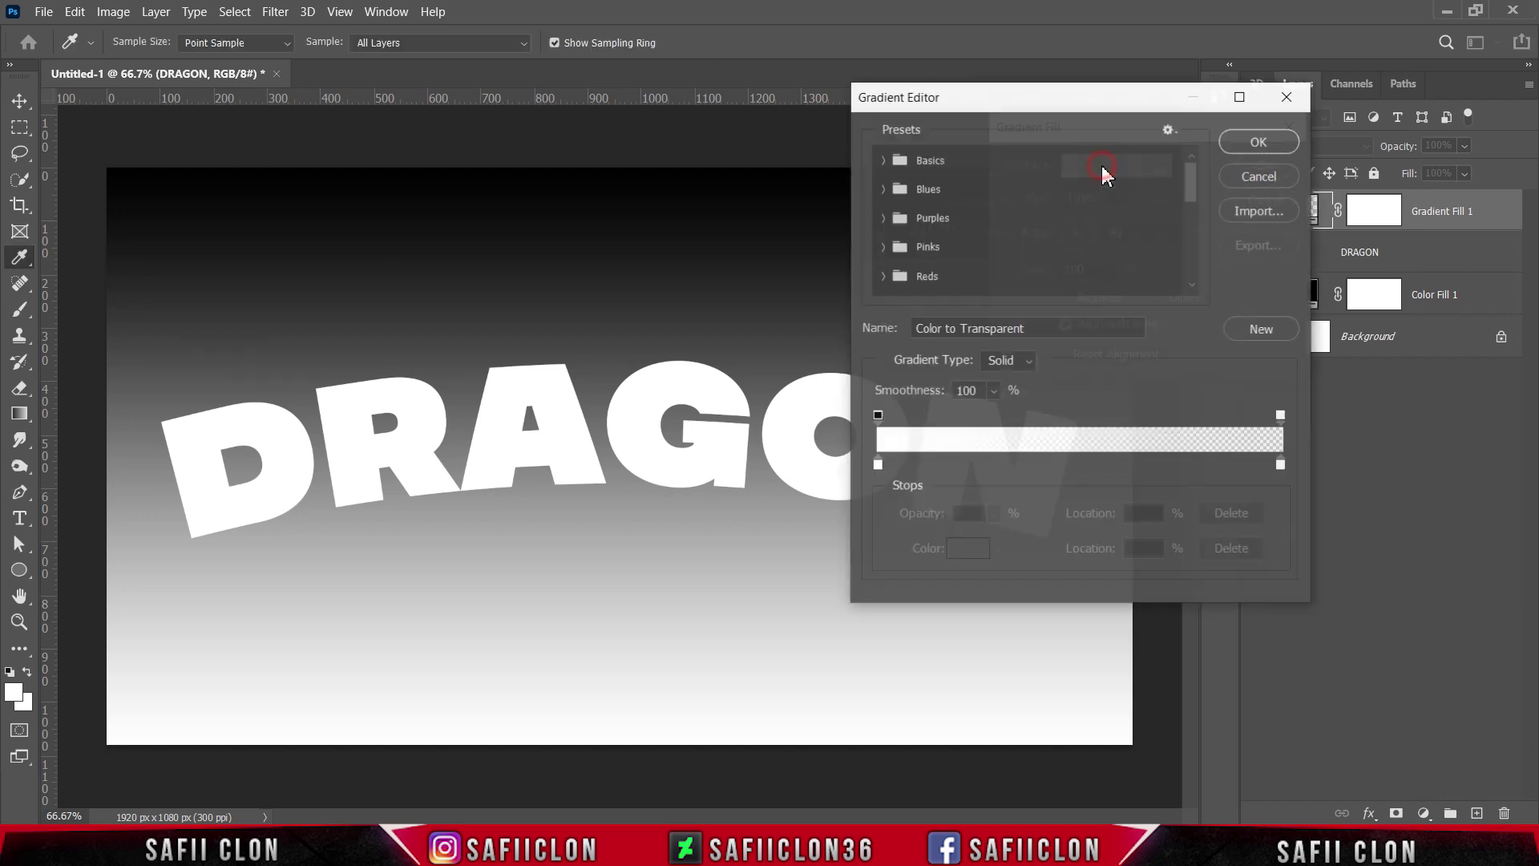
click(899, 164)
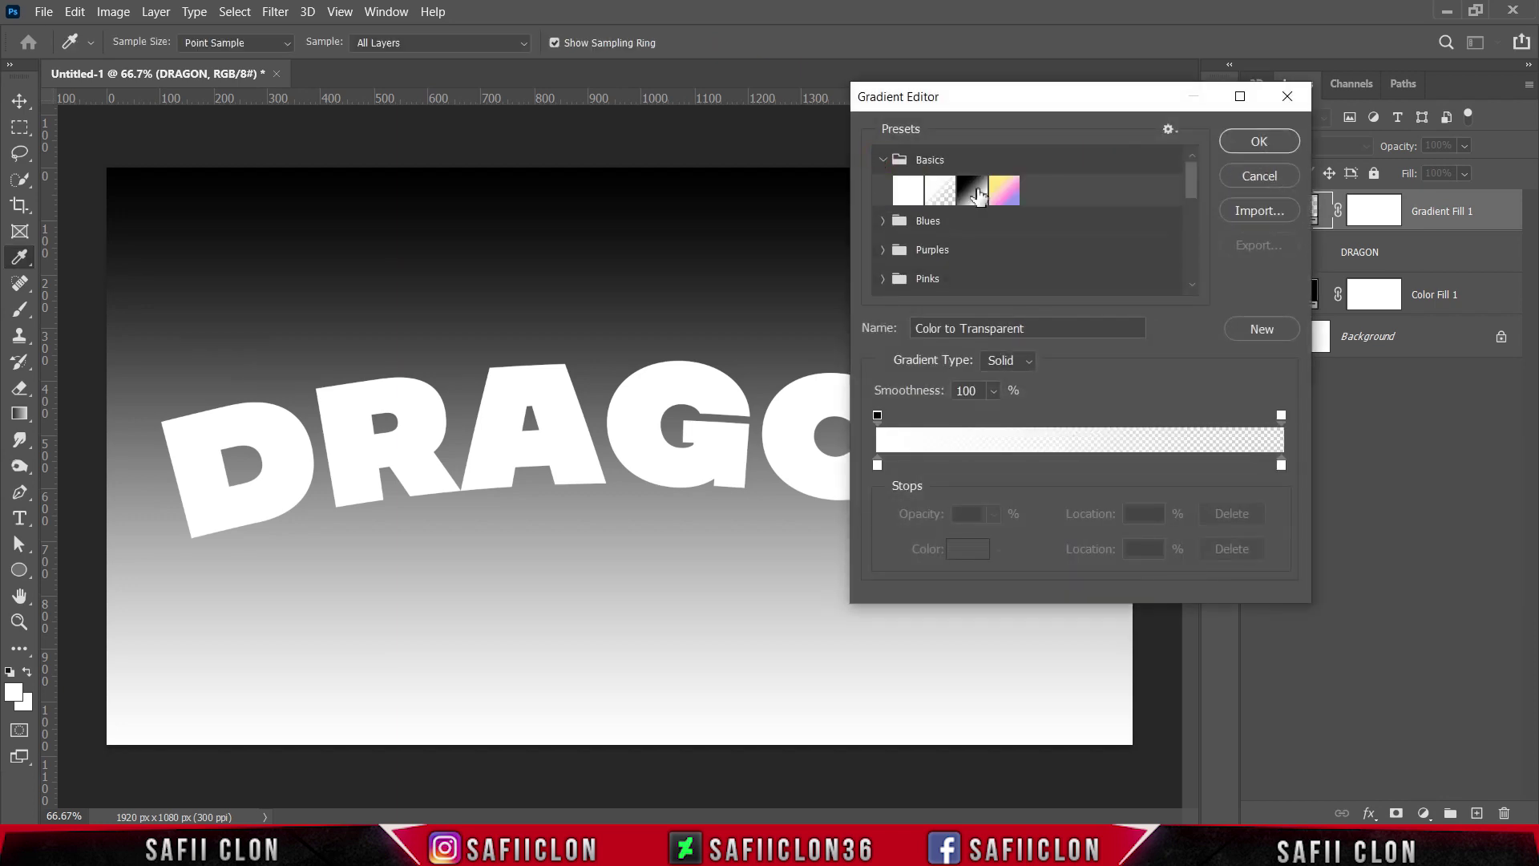
click(972, 190)
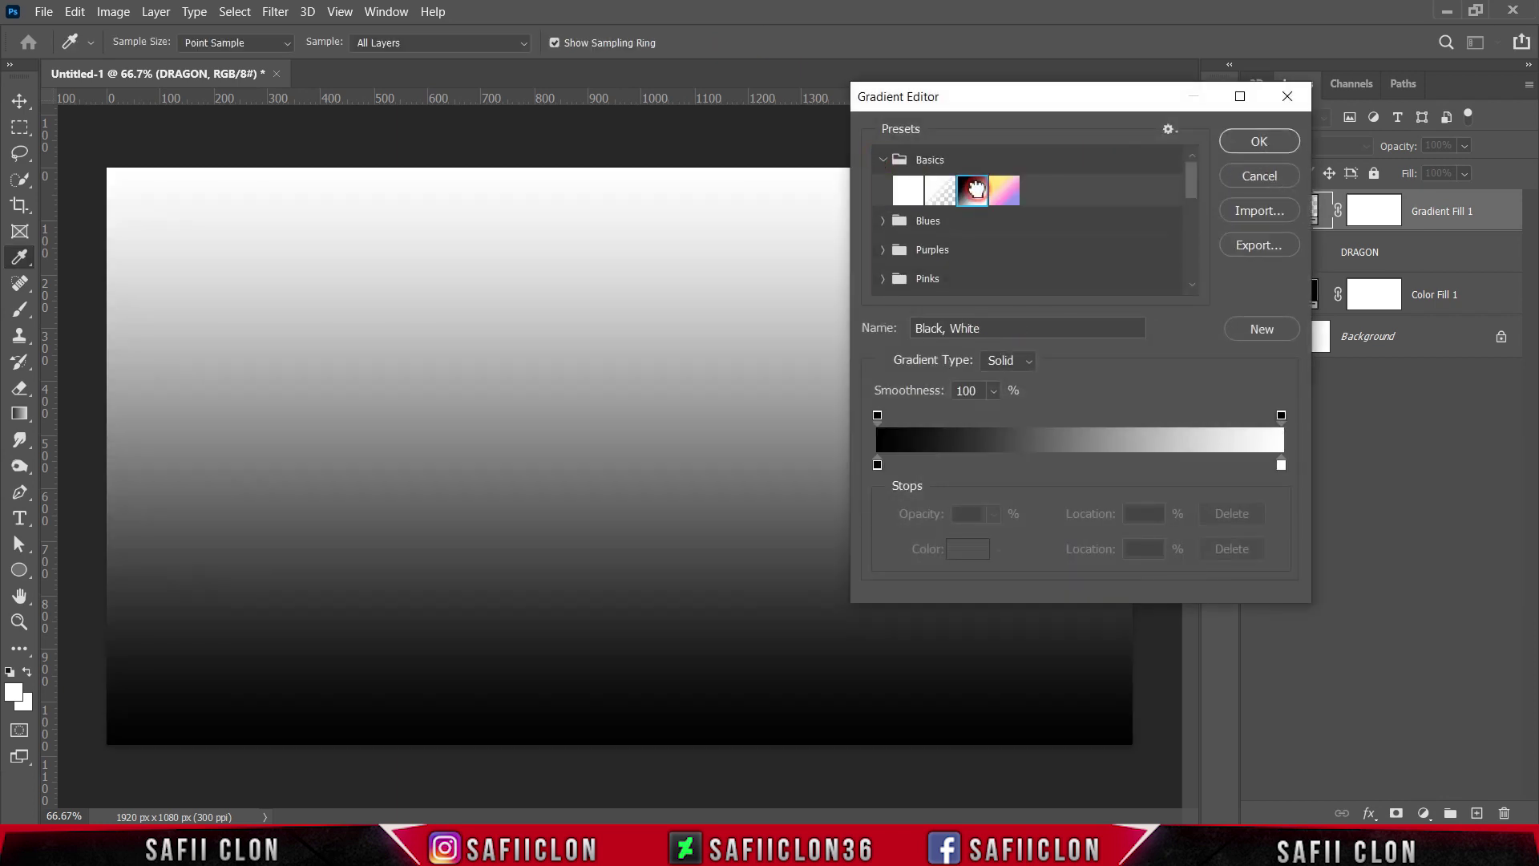
- Set the gradient's black starting color stop to 7d7909
click(877, 464)
click(967, 550)
click(1307, 534)
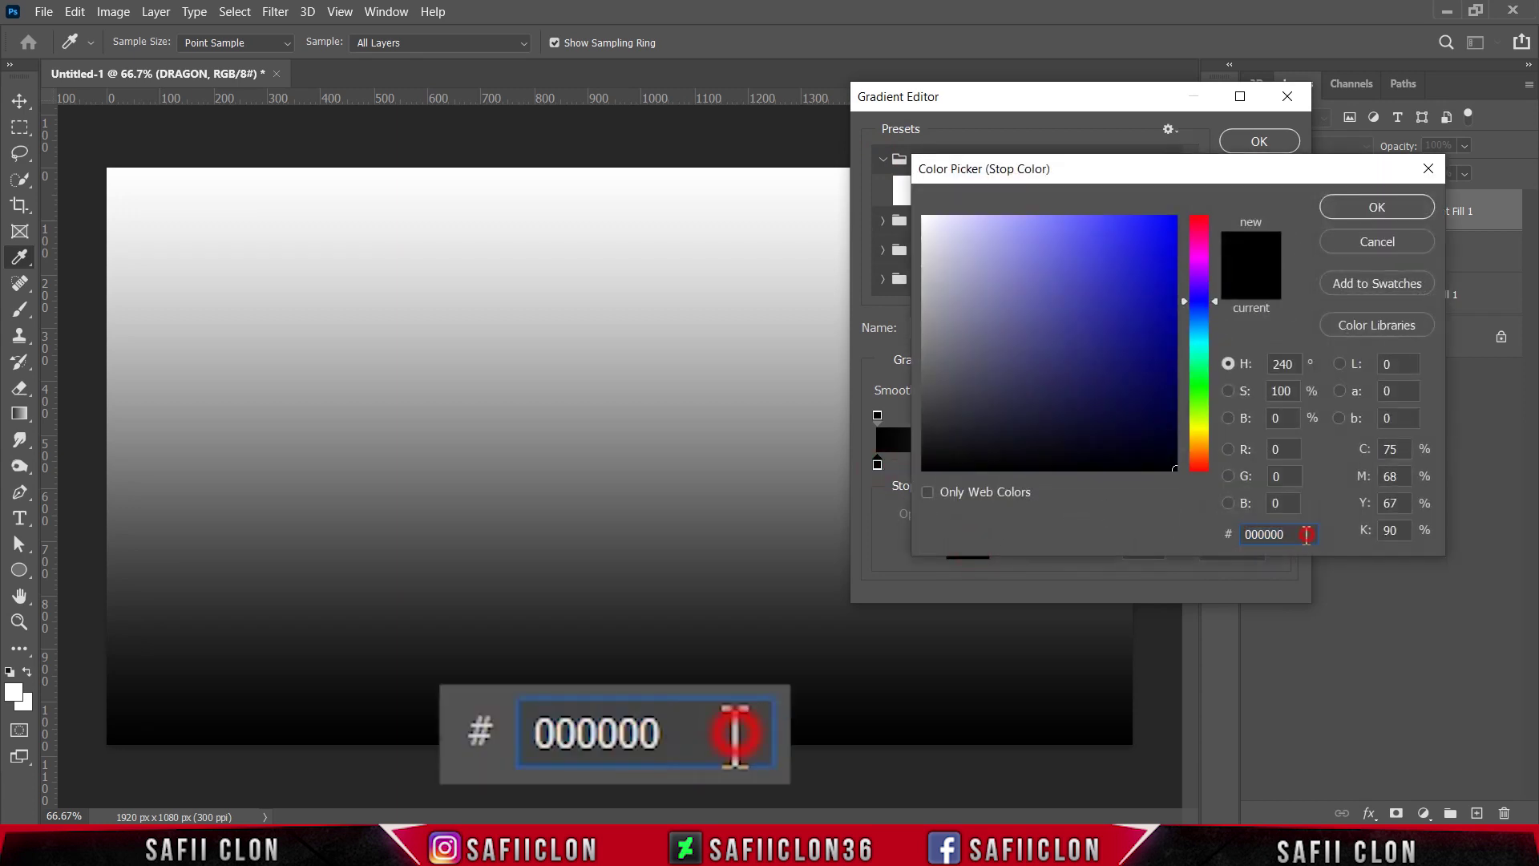
double_click(1307, 534)
text(7)
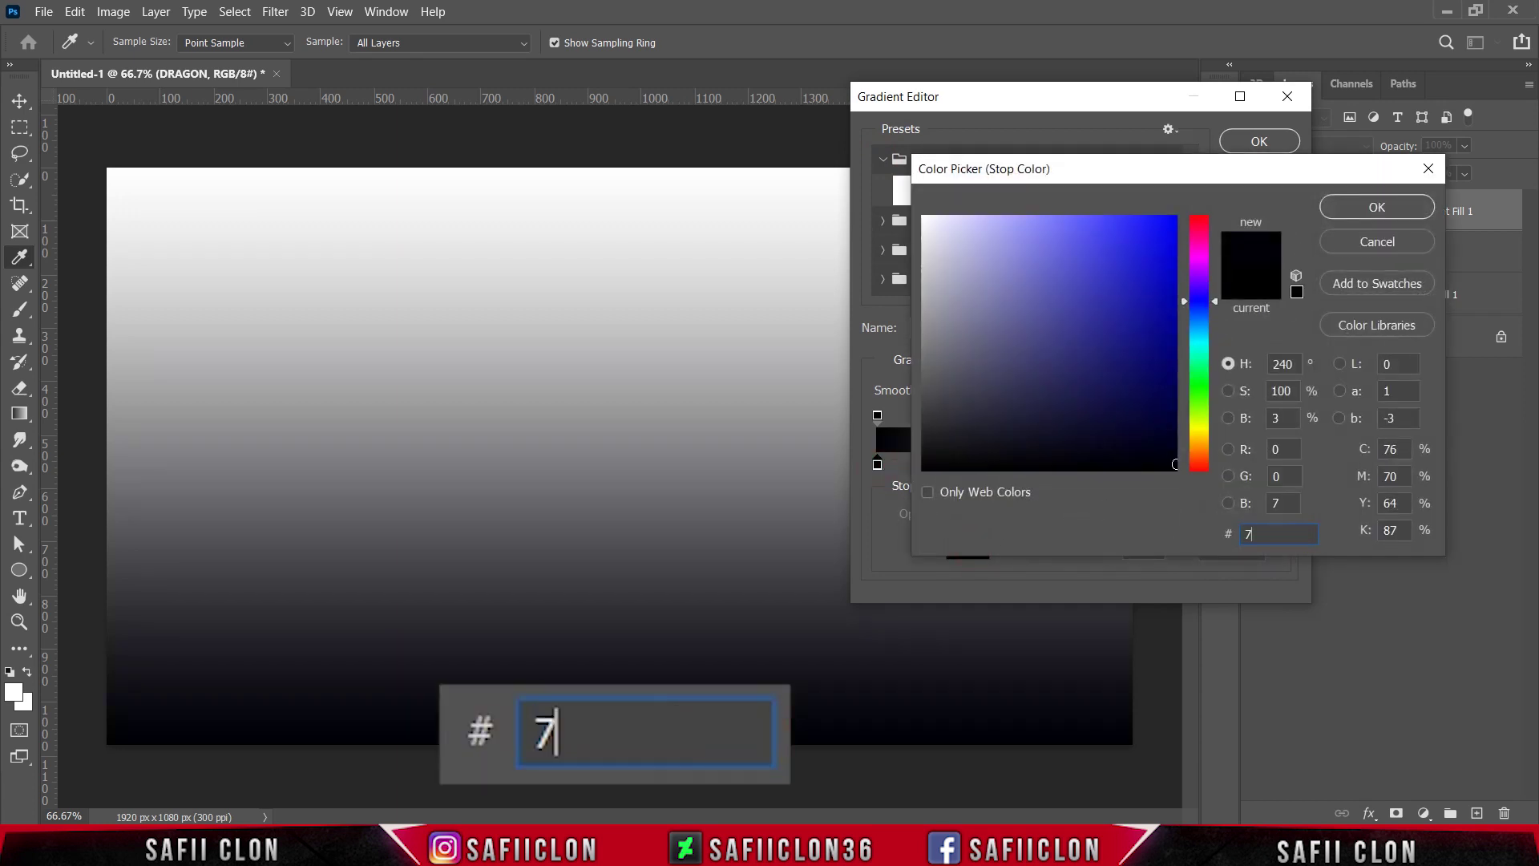
text(d7909)
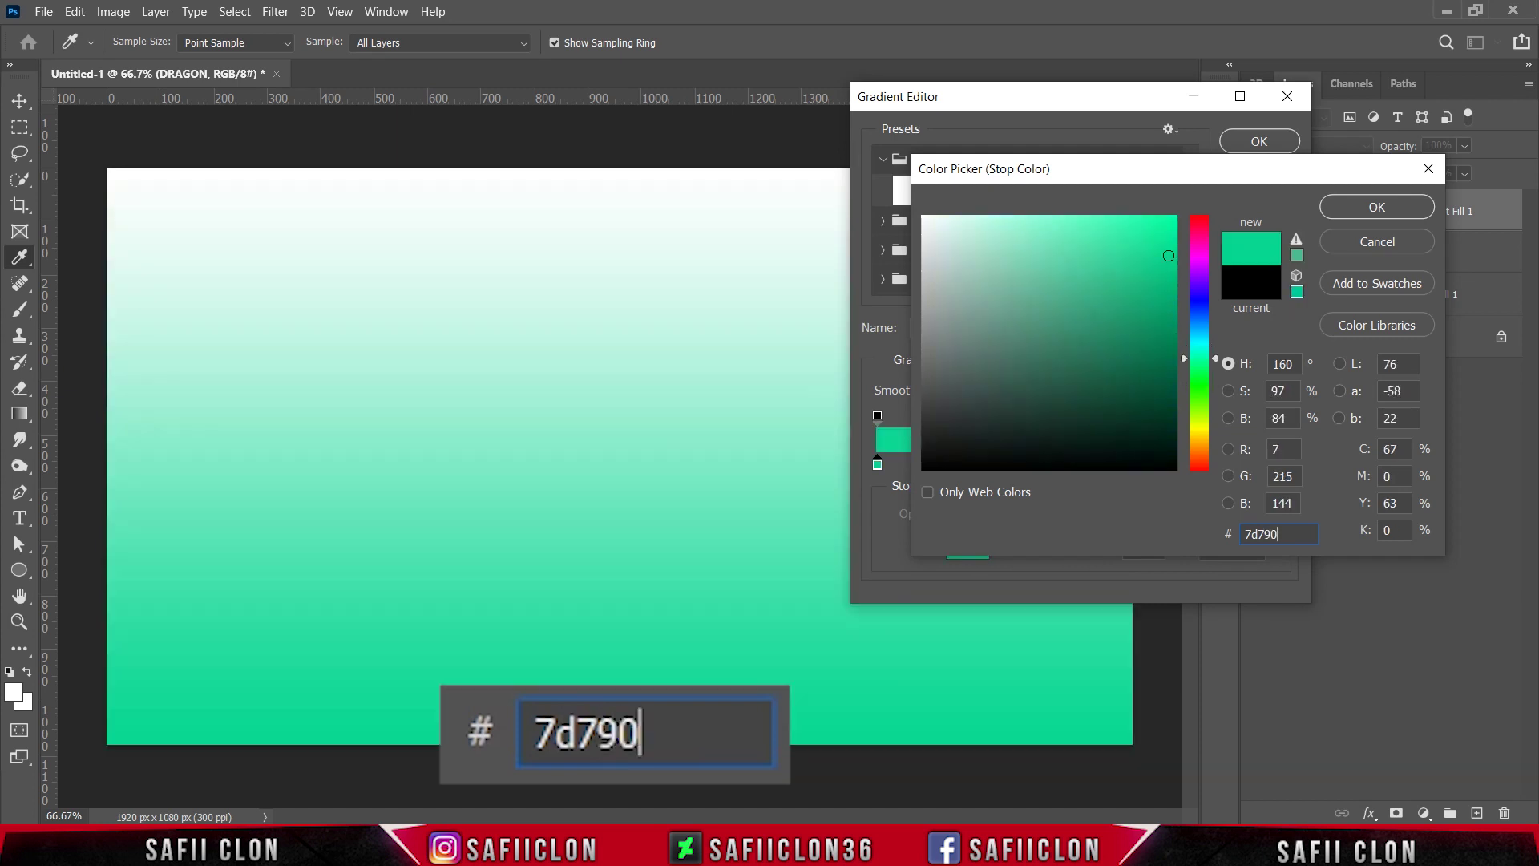
click(1342, 210)
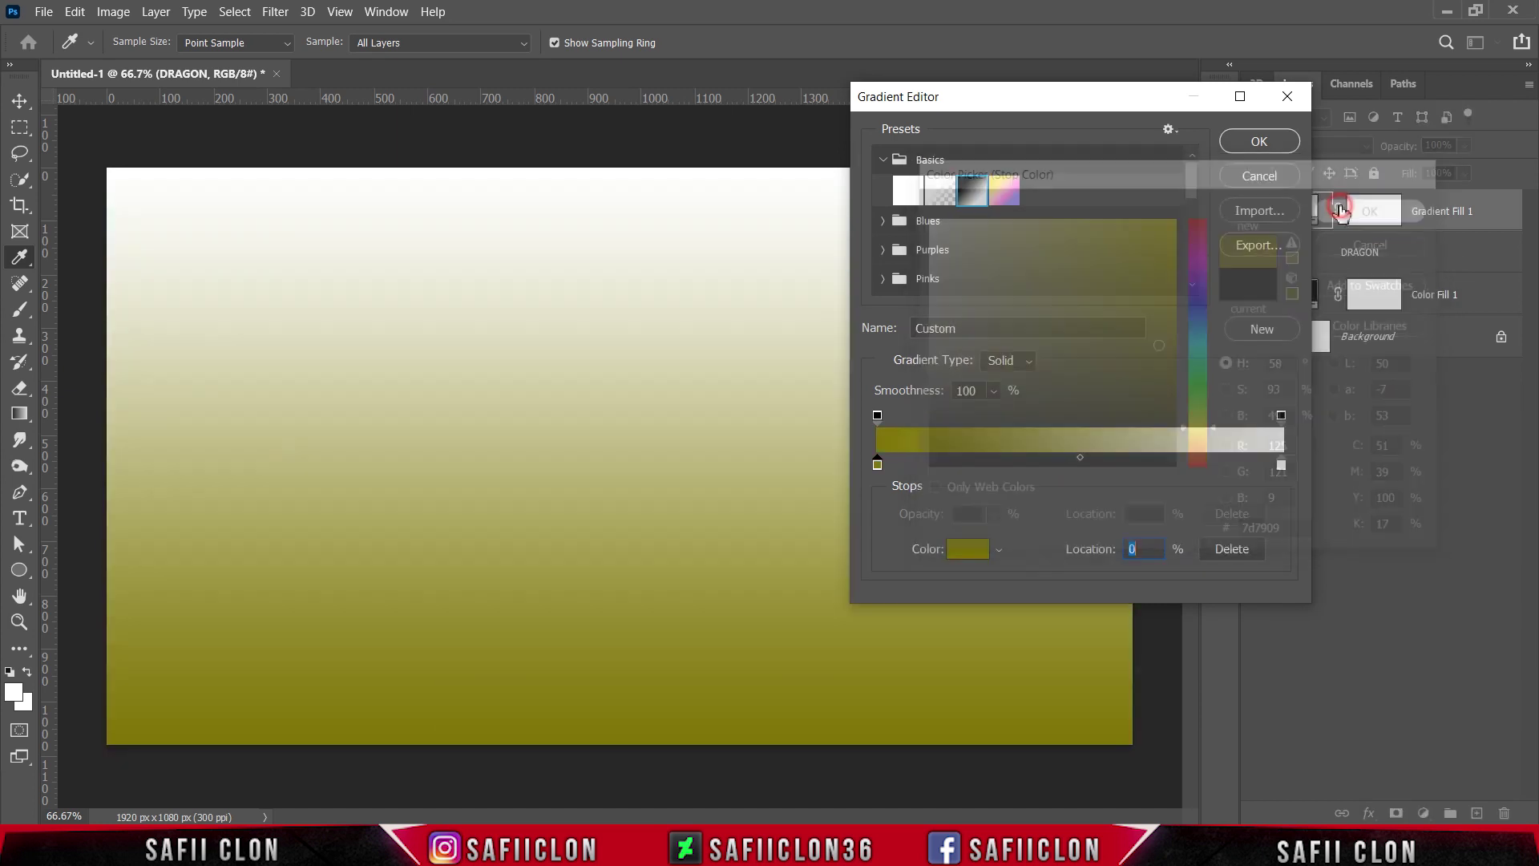
- Add a color stop to the gradient, set its color to c1c631, and place it near the middle
click(973, 462)
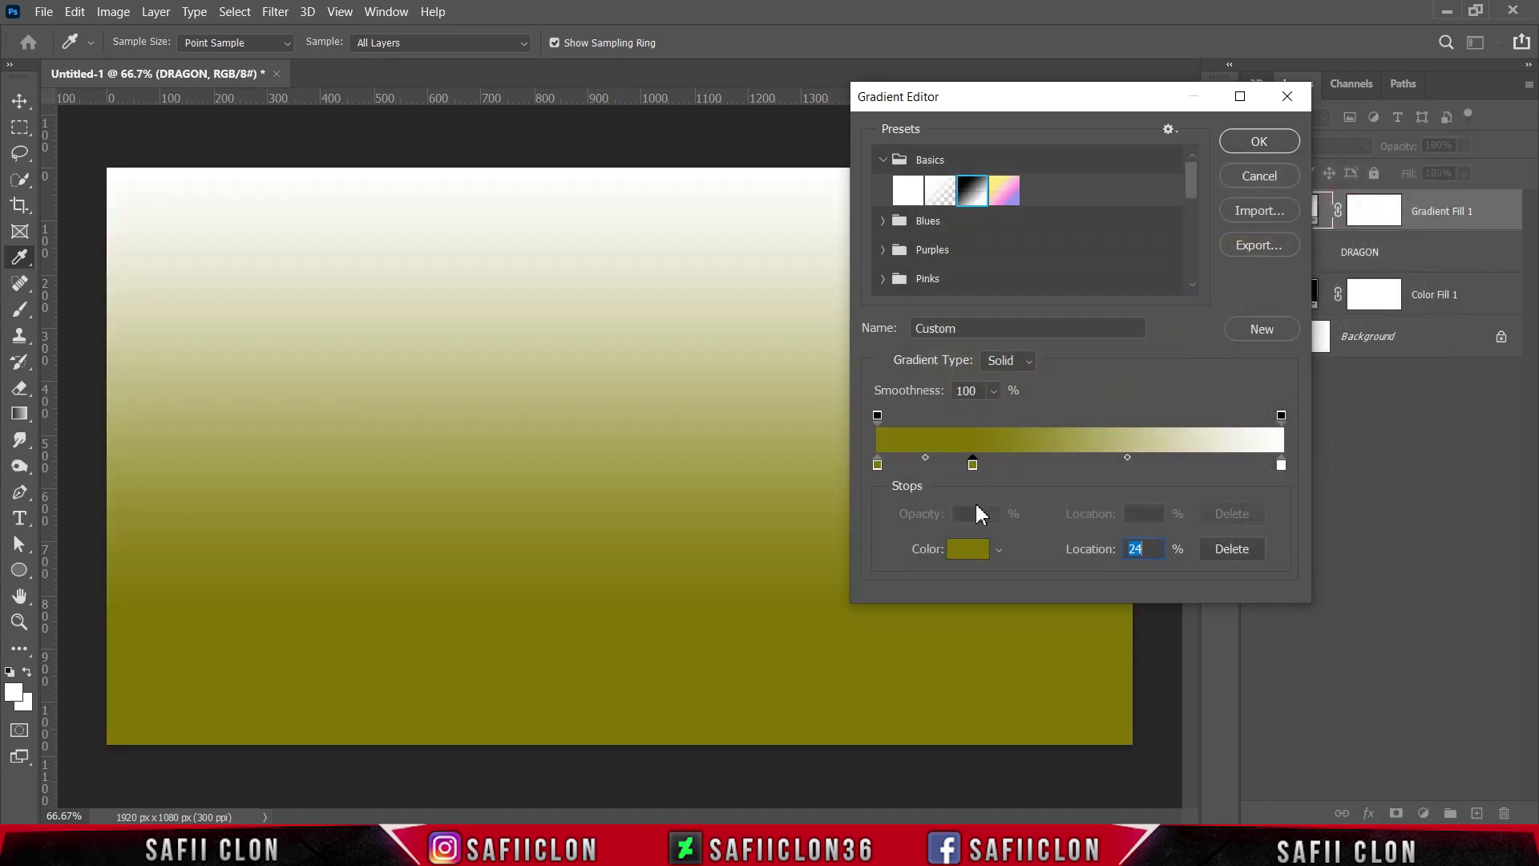
click(970, 552)
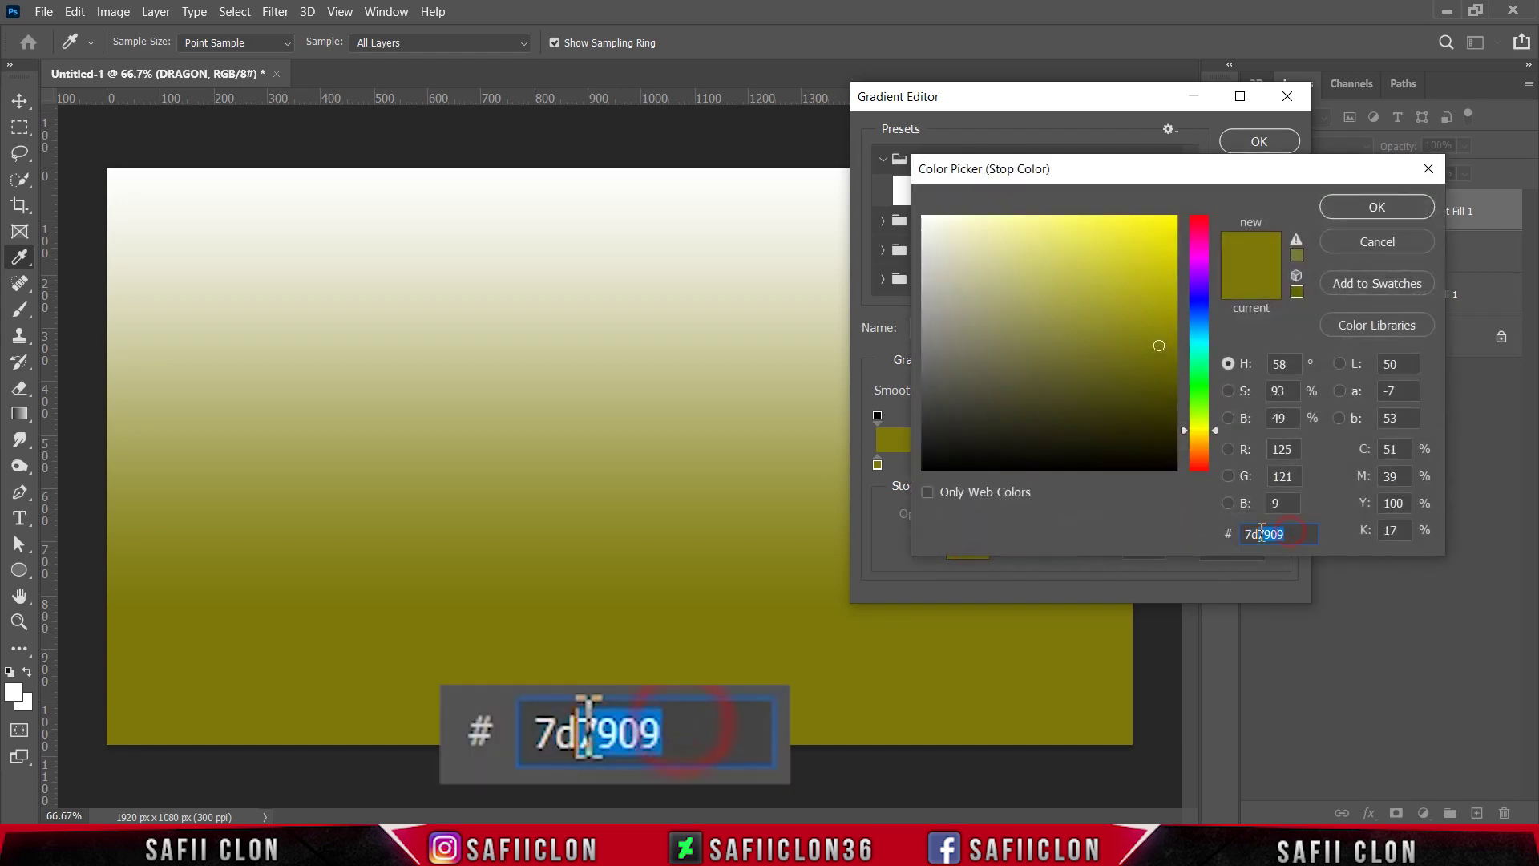
text(c1)
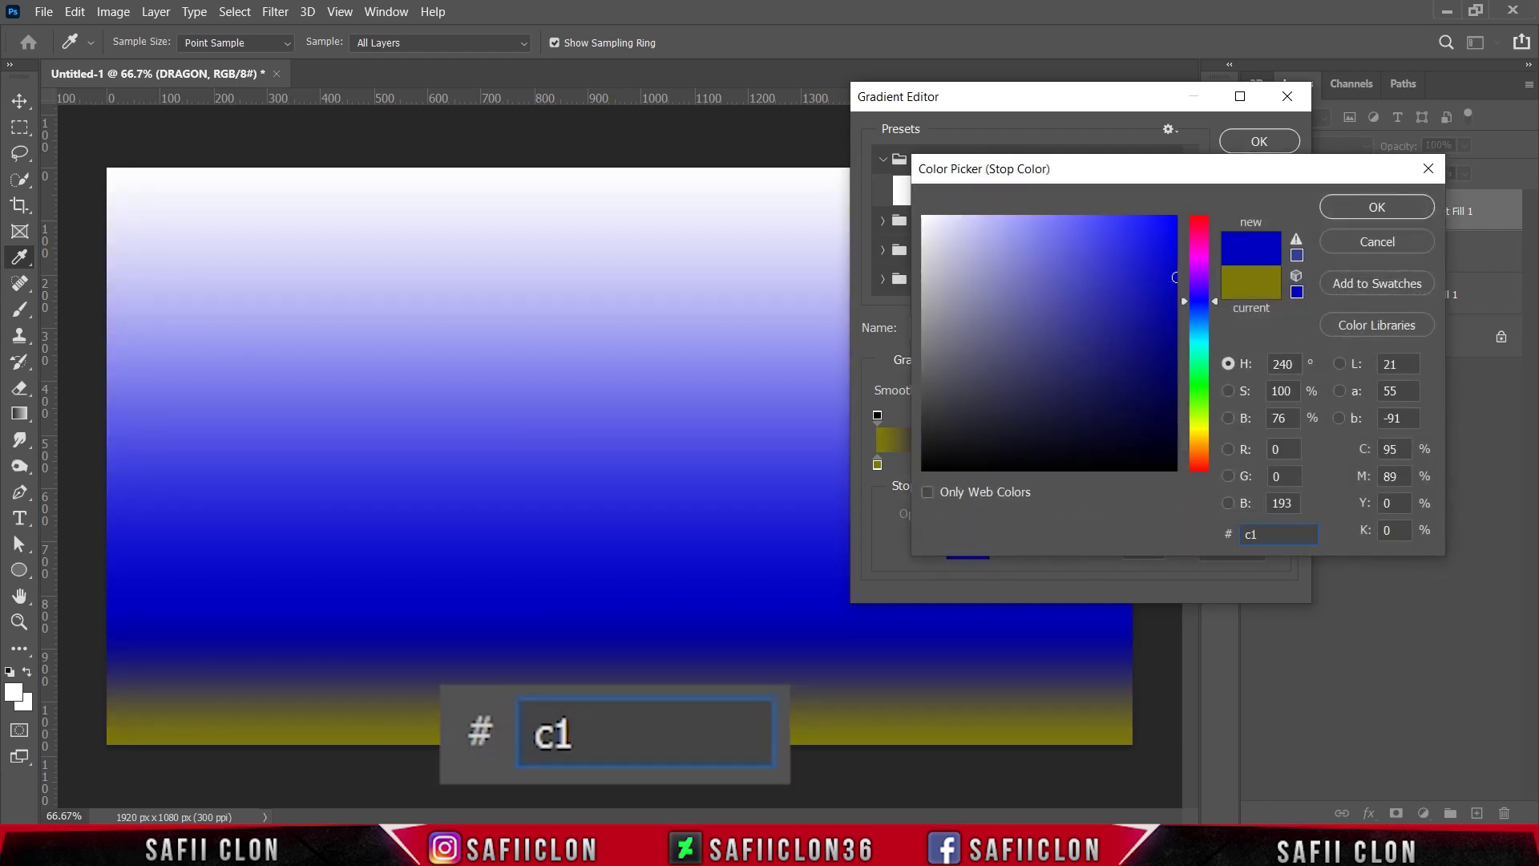
text(c631)
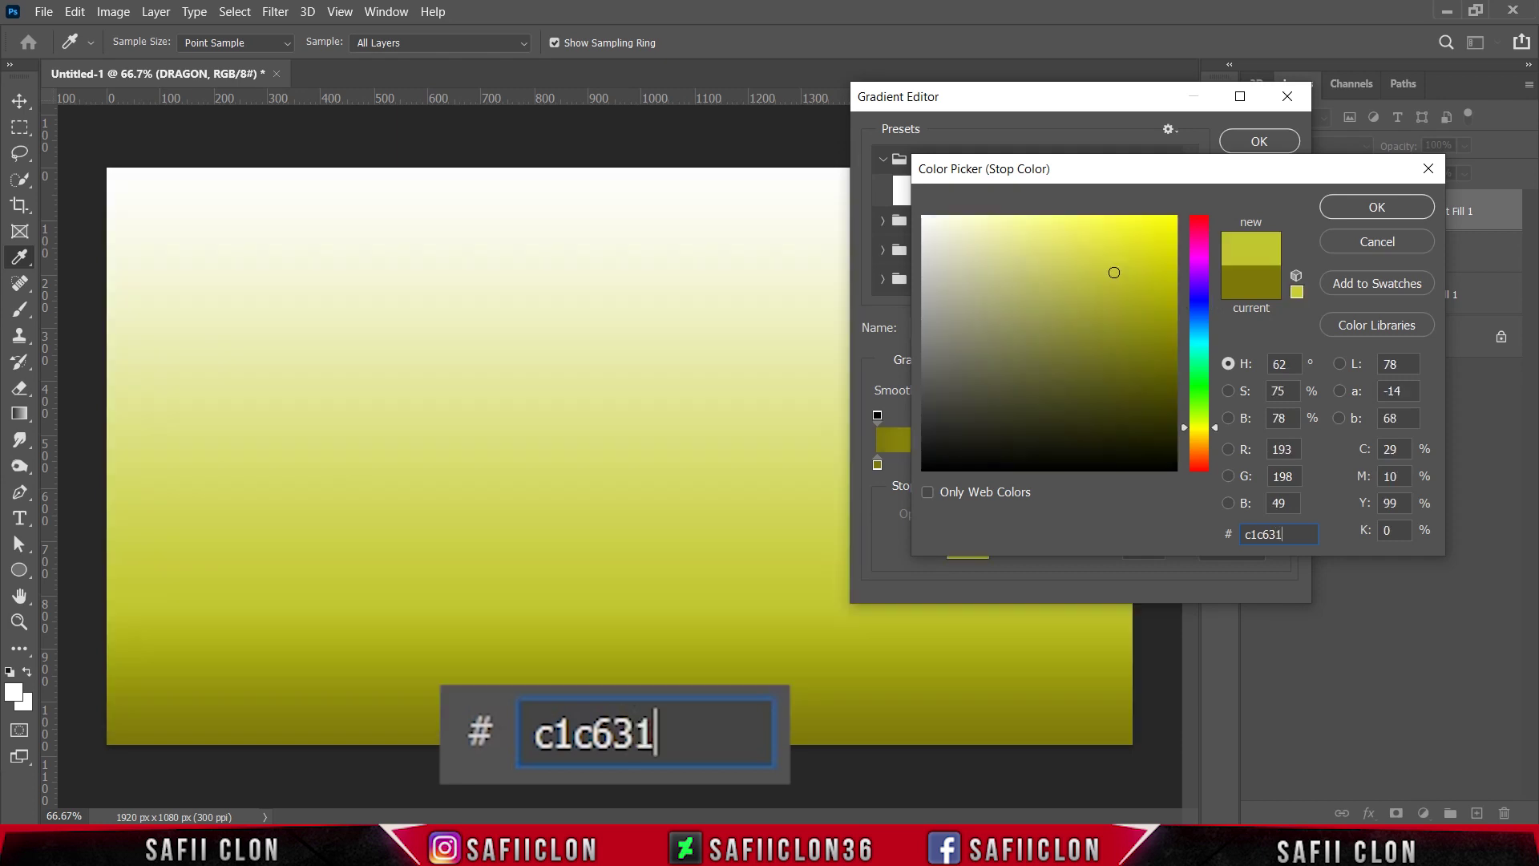
click(1377, 207)
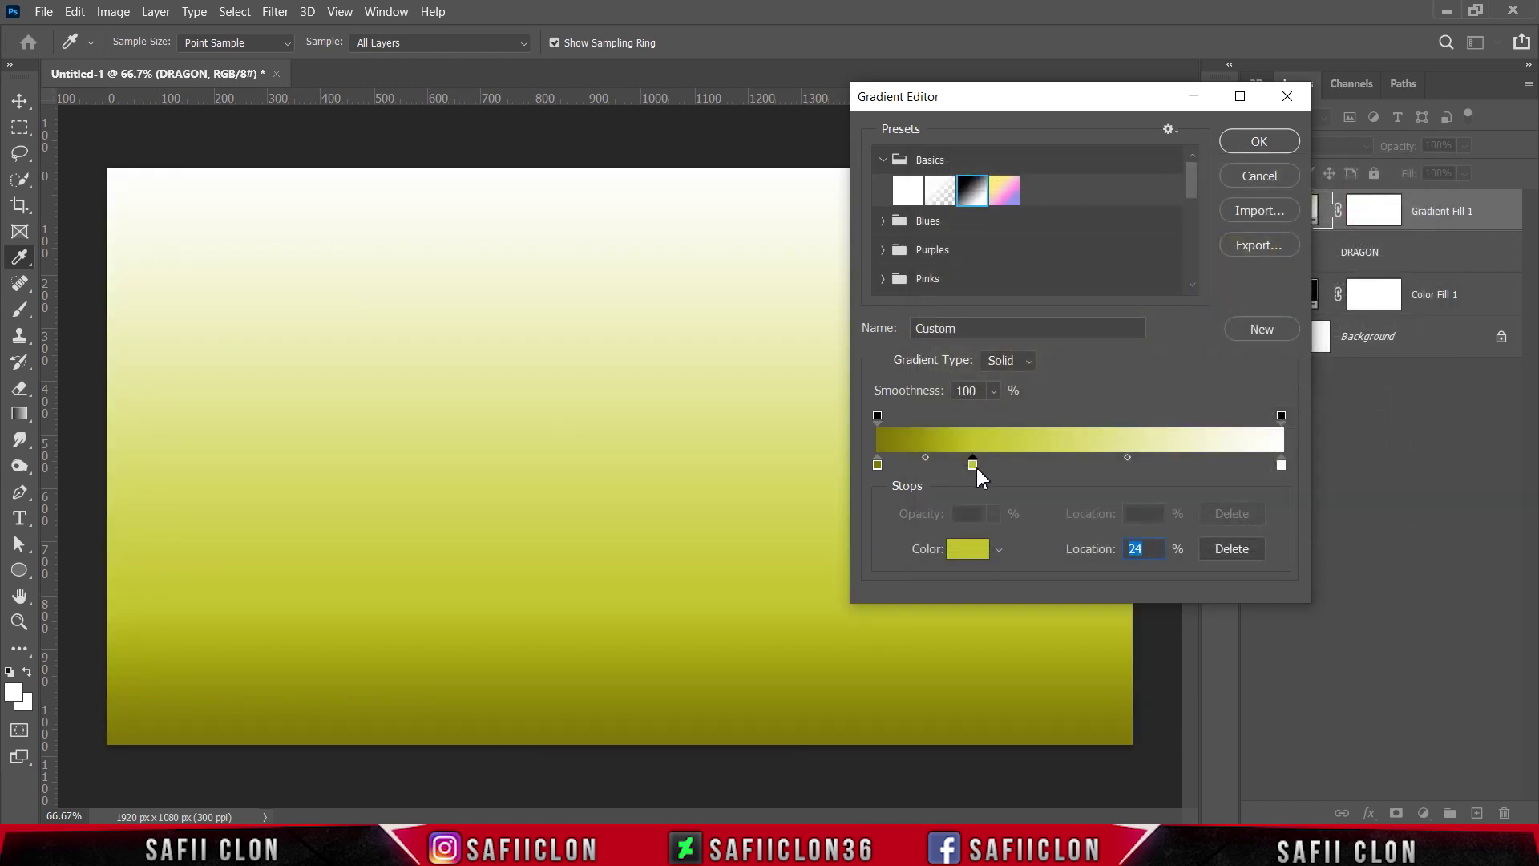
drag(975, 471, 1079, 465)
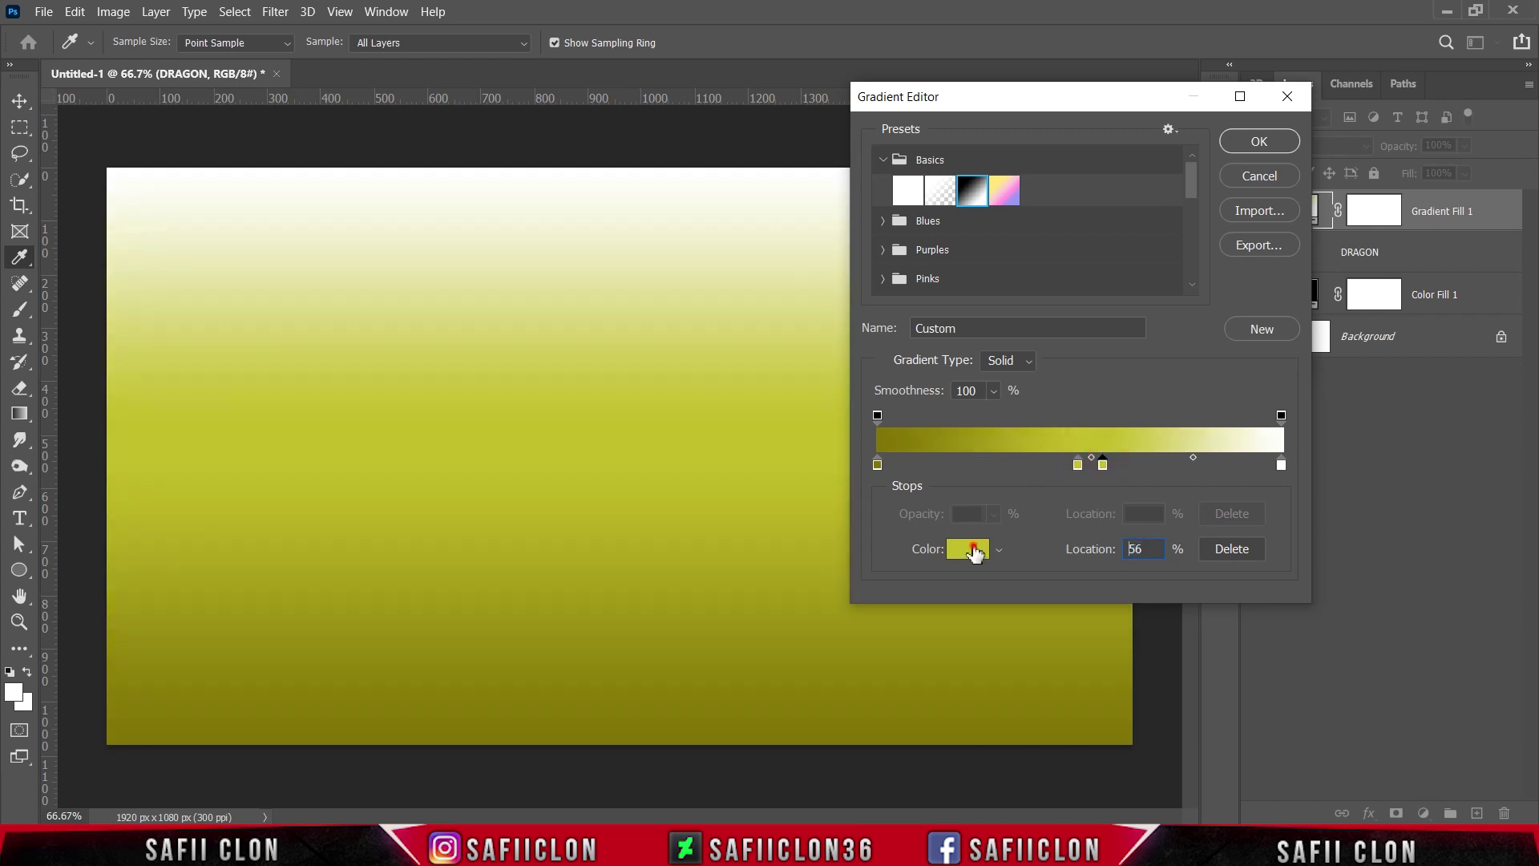
- Add a 5f6006 color stop just beyond the middle c1c631 stop and set its location to 54%
click(968, 548)
double_click(1246, 535)
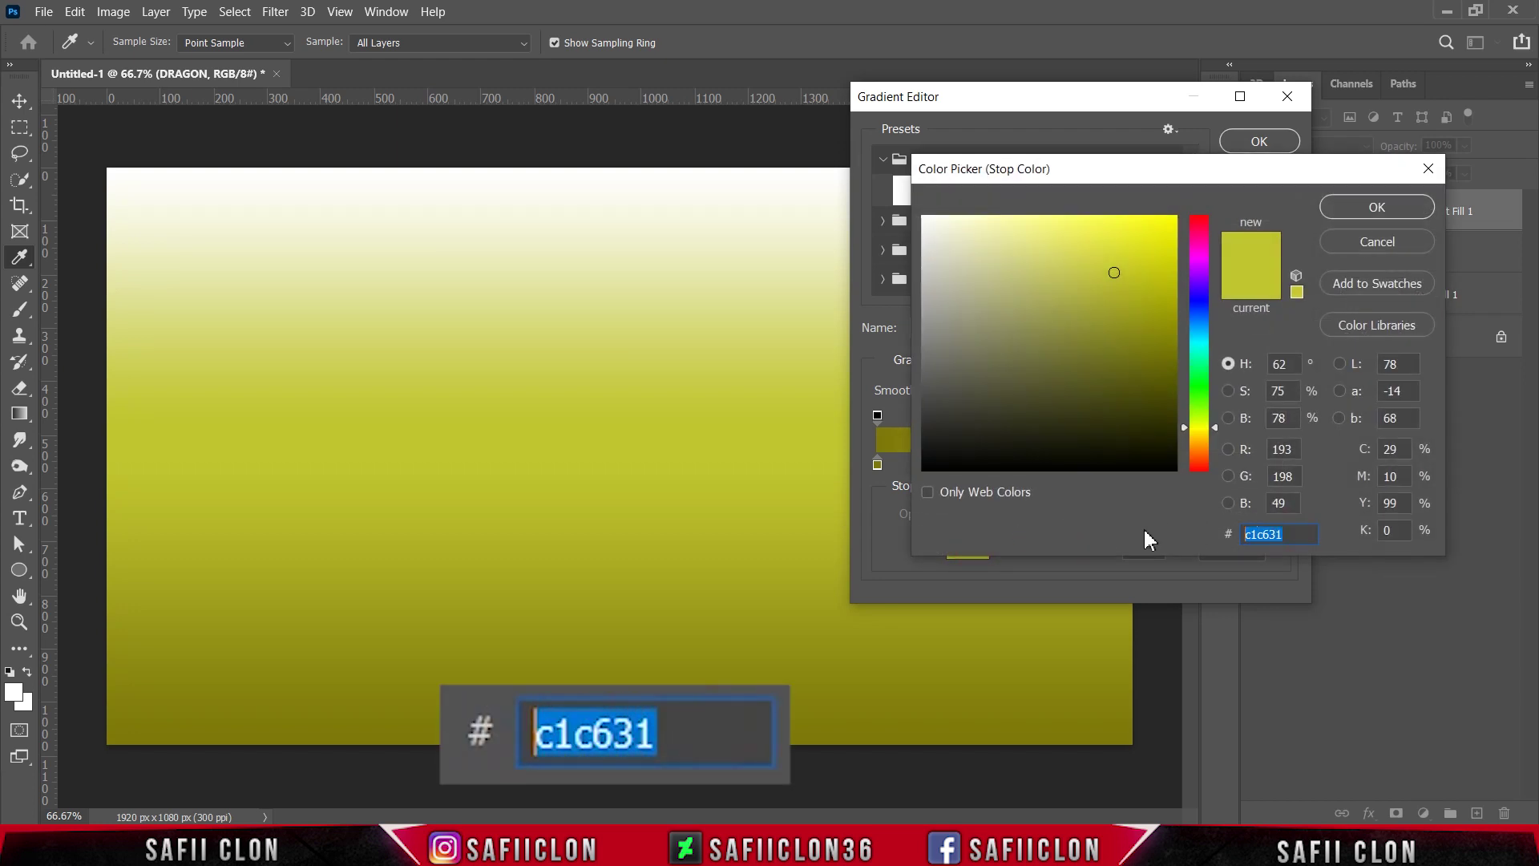
text(5f60)
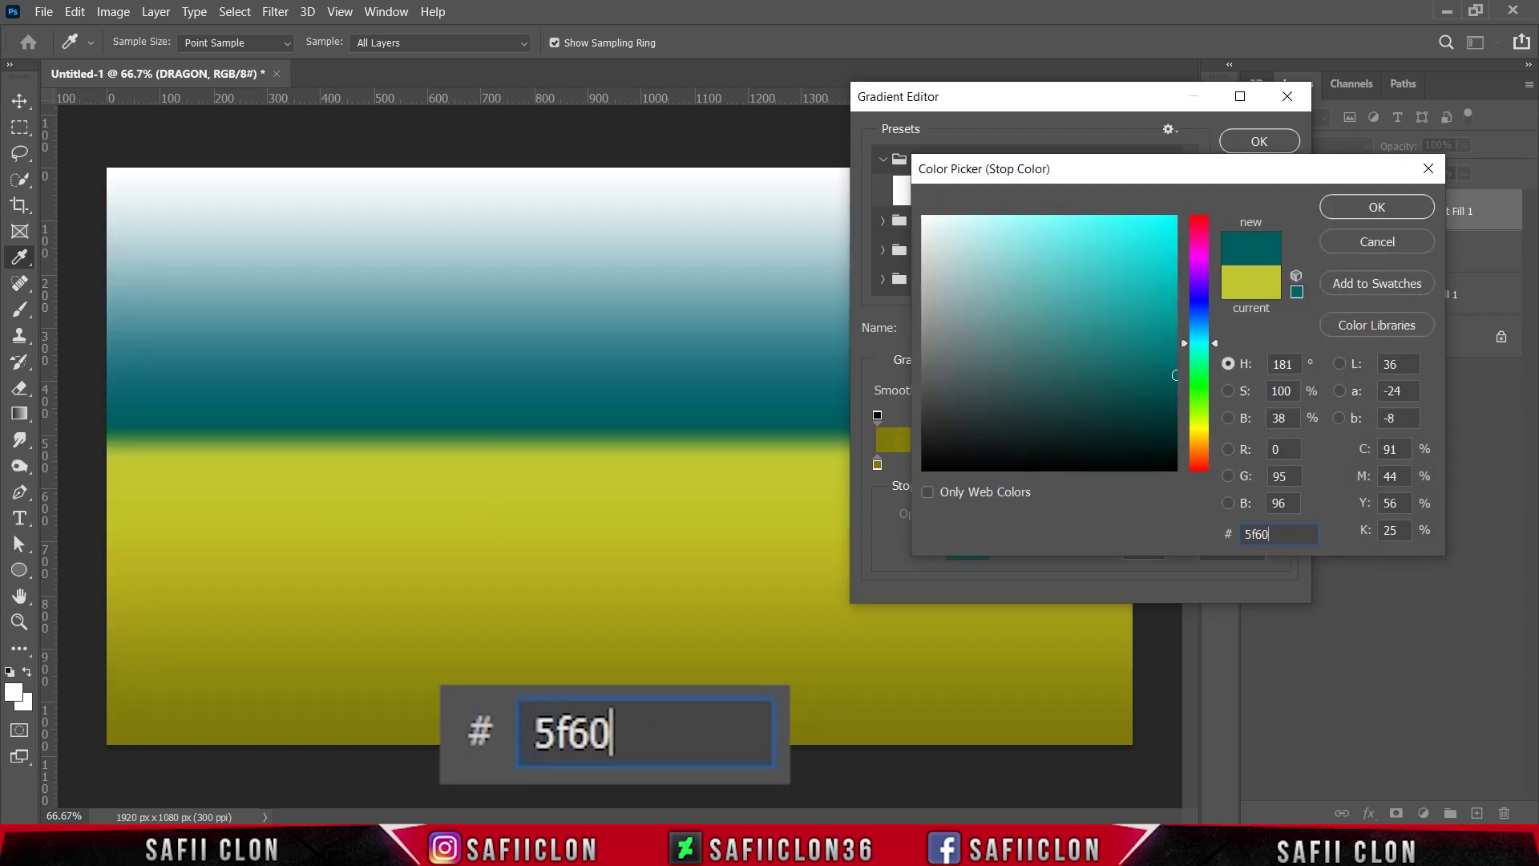
text(06)
click(1361, 207)
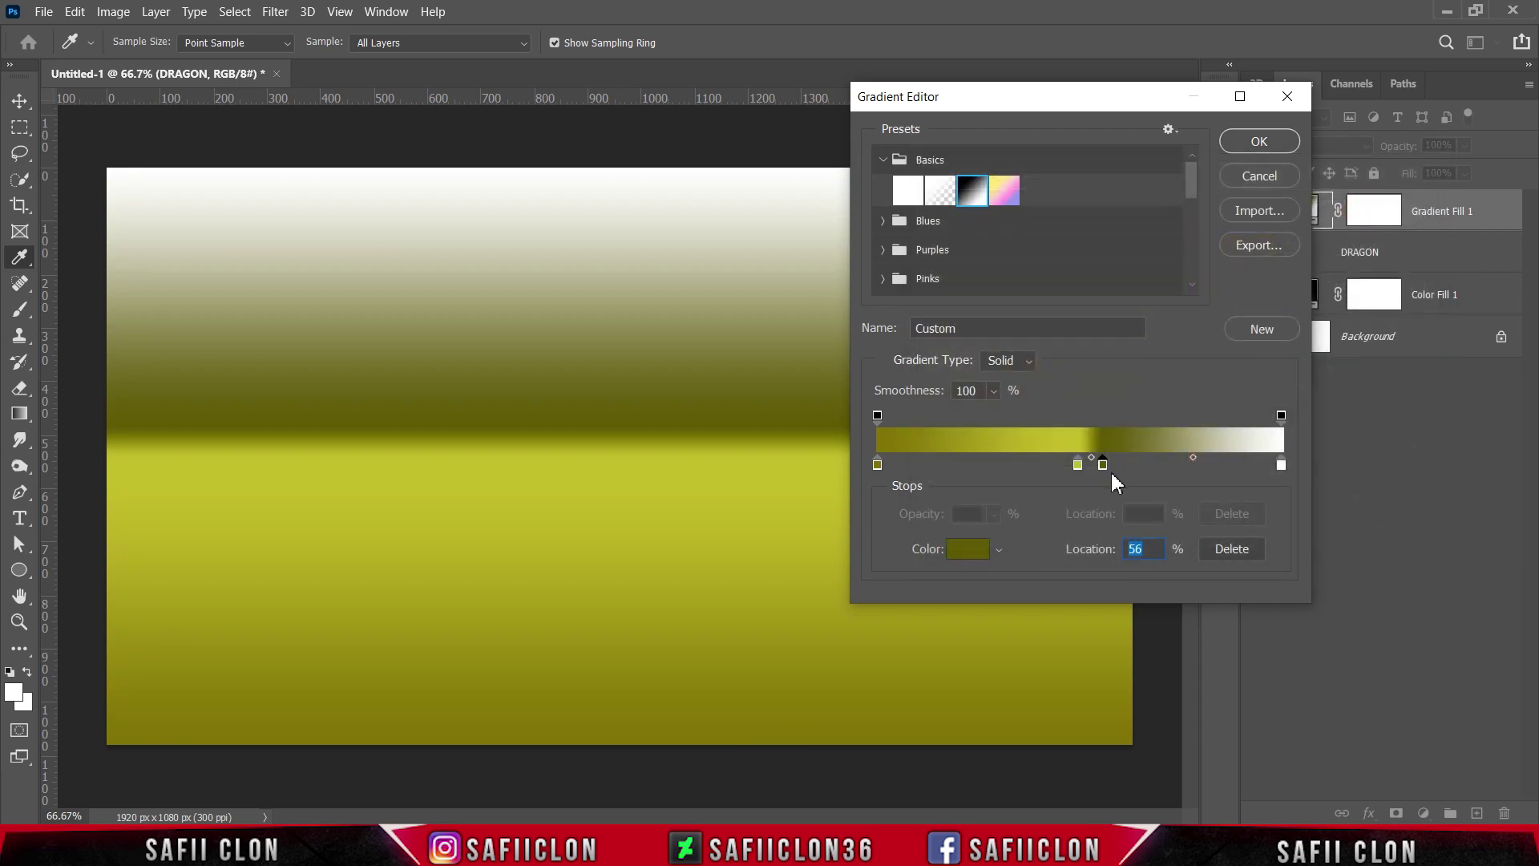
drag(1107, 473, 1100, 471)
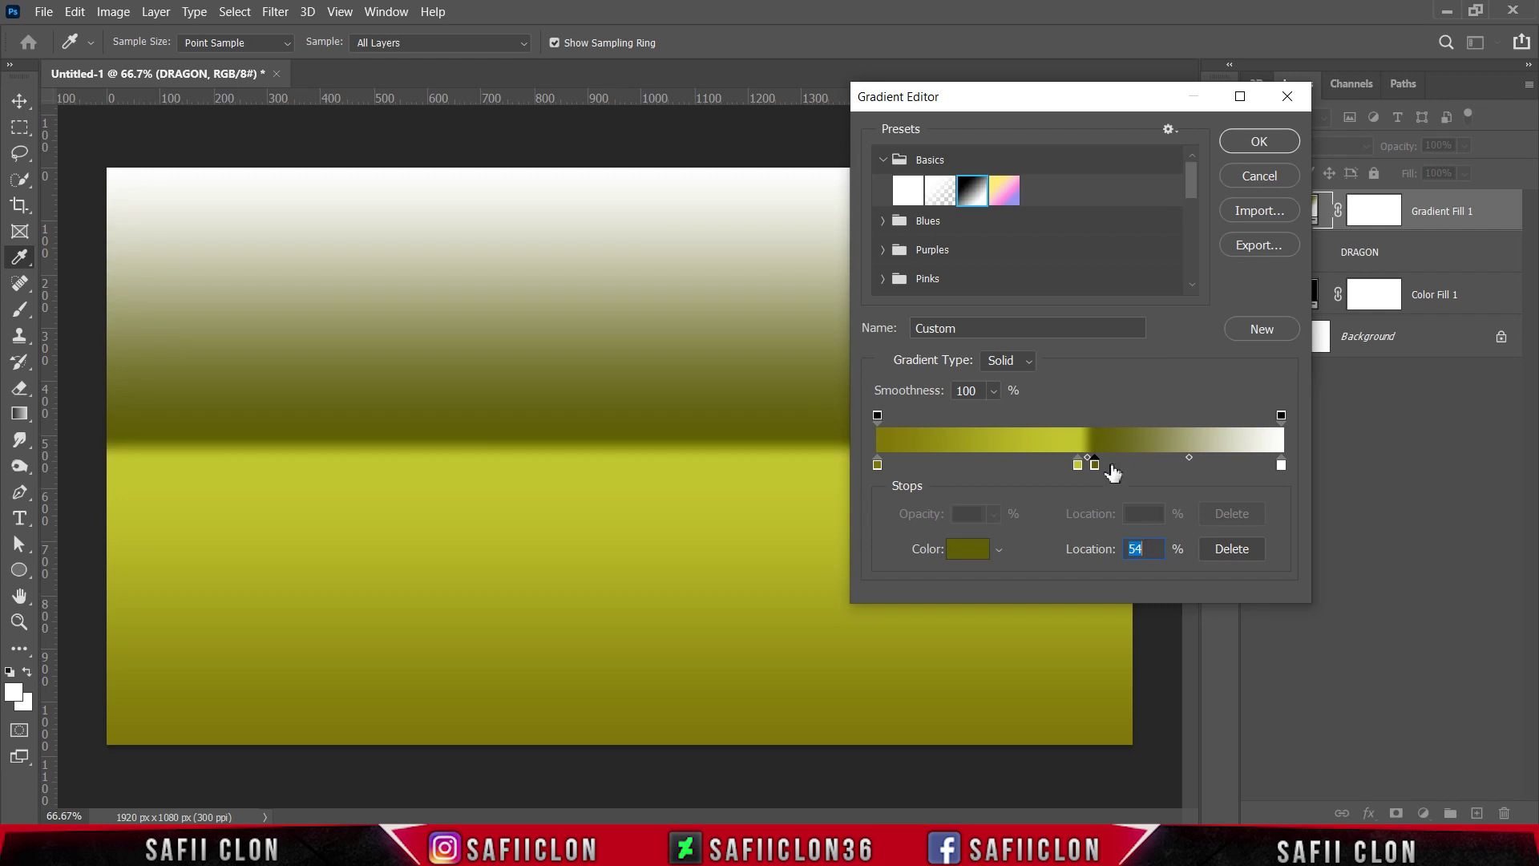
- Set the gradient's white ending color stop to bbbd0f
click(1282, 465)
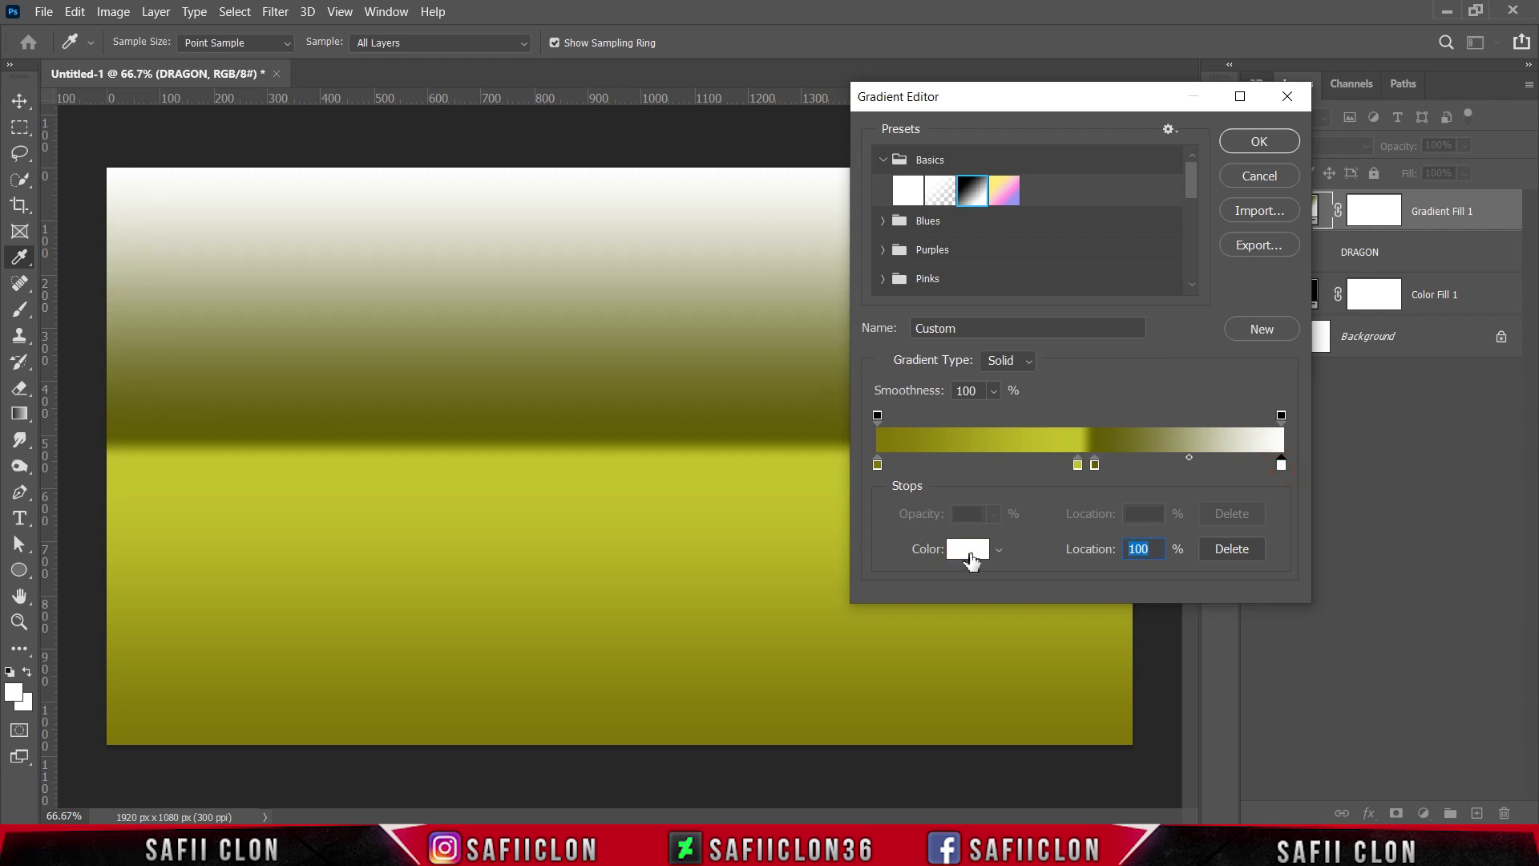
click(971, 553)
double_click(1286, 534)
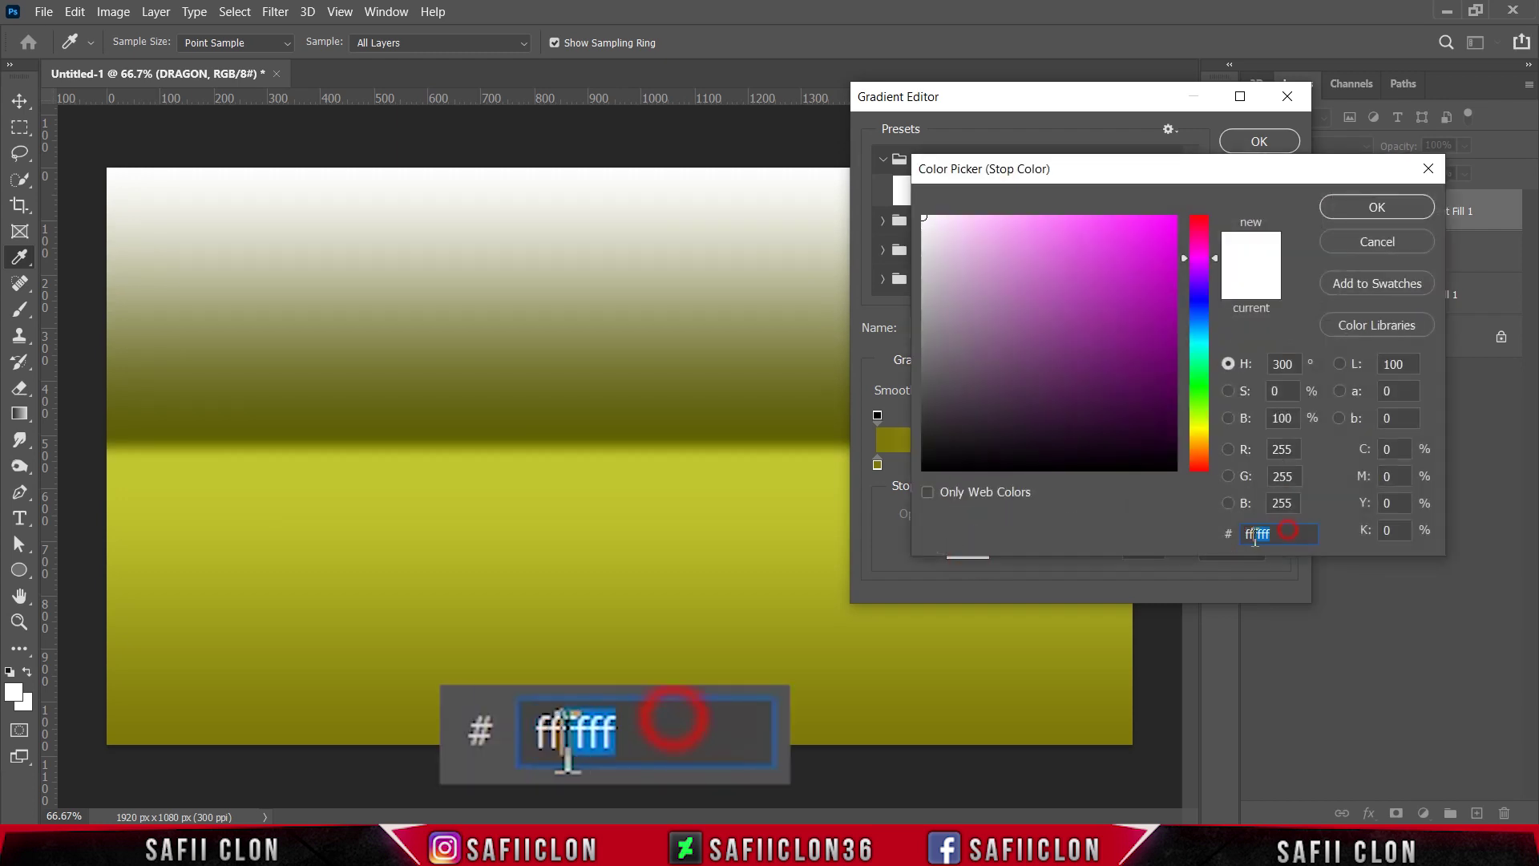
text(bbb)
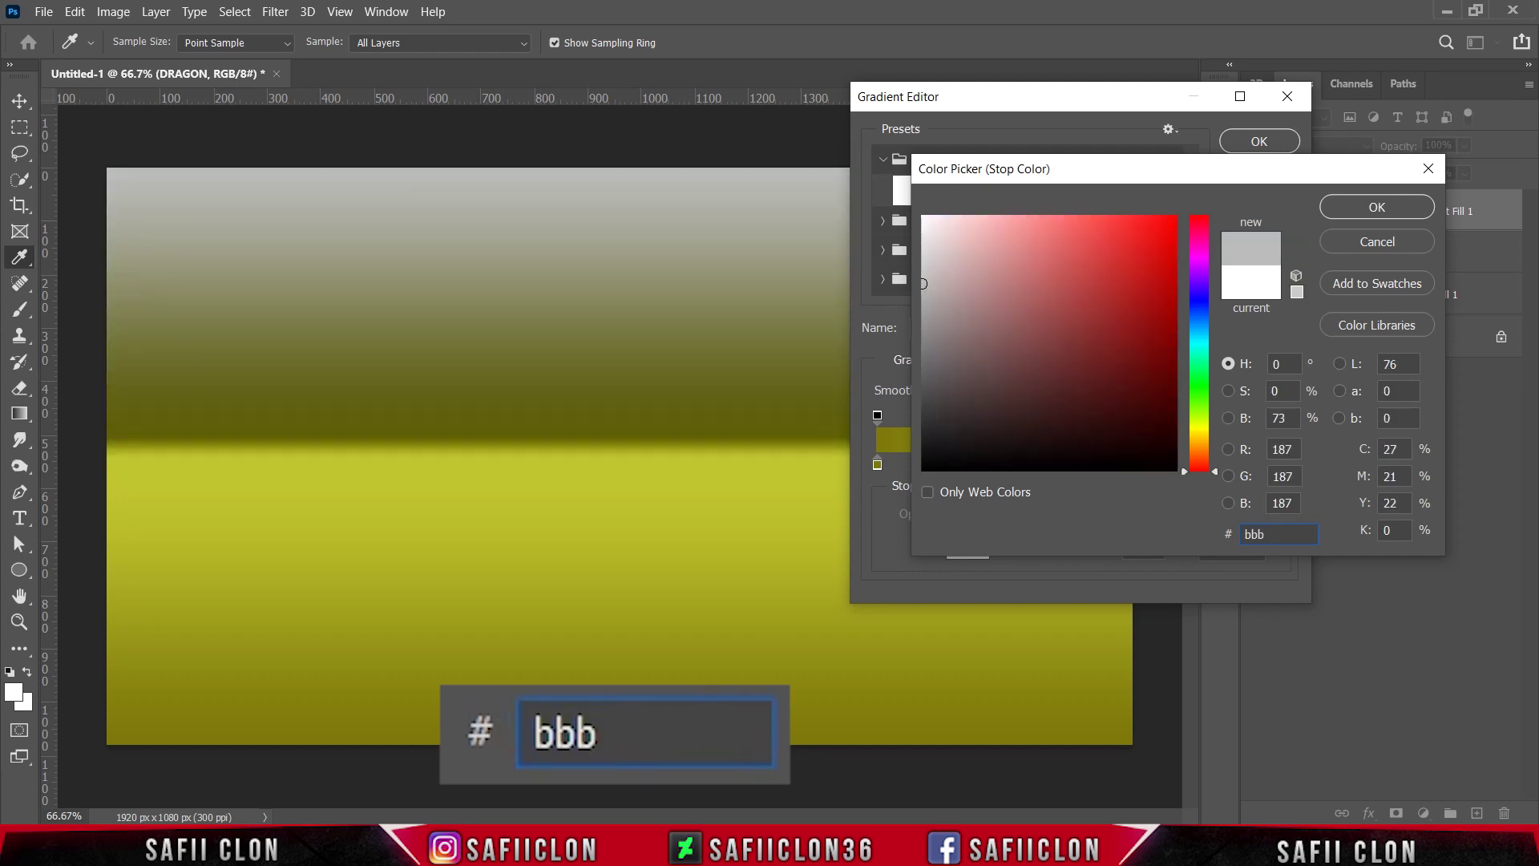
text(d0f)
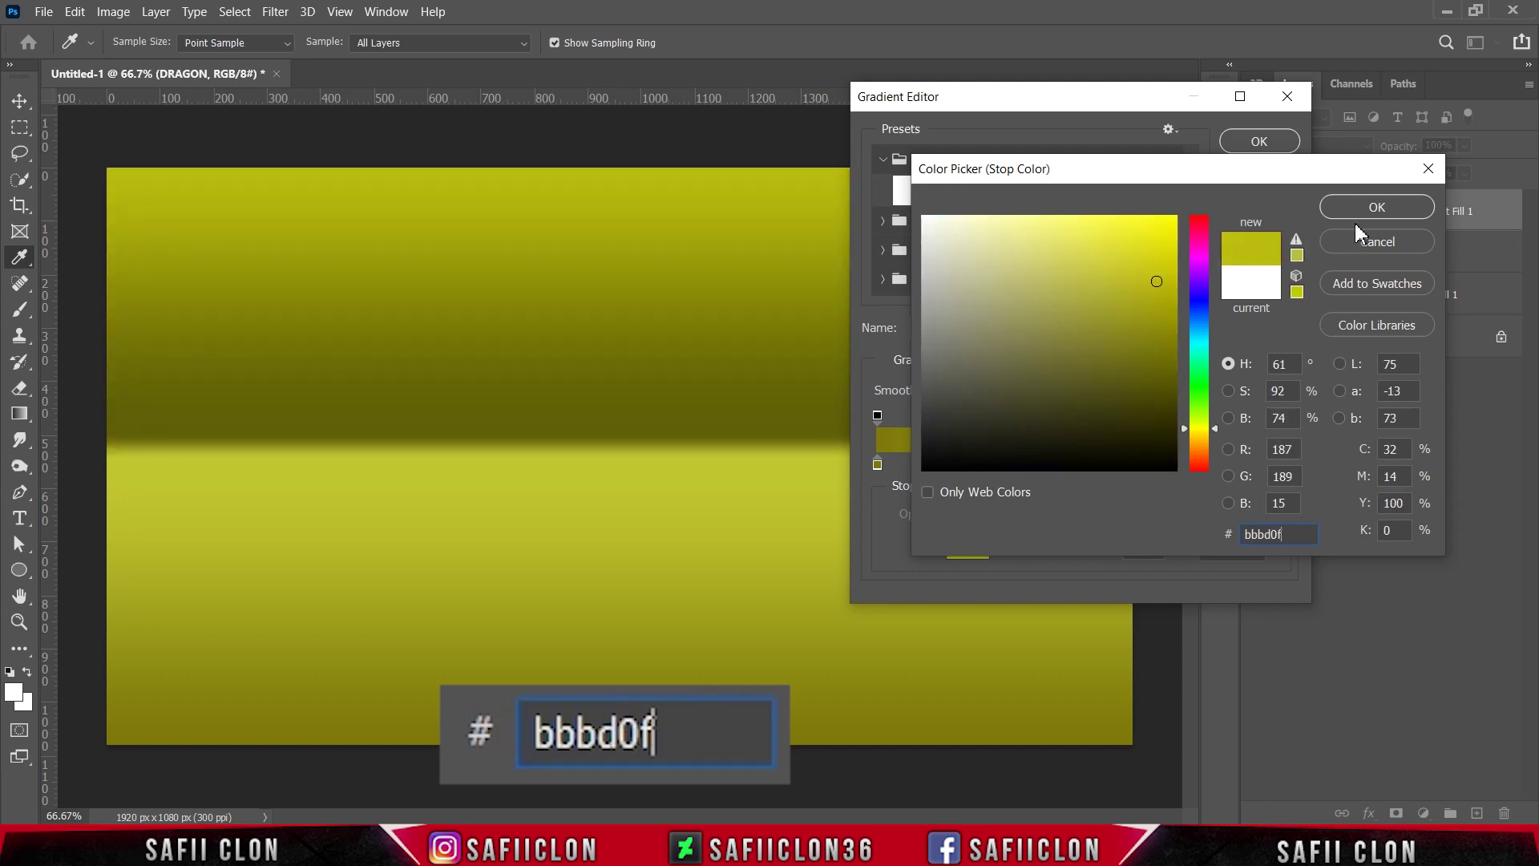
click(1373, 210)
- Accept the custom gradient and apply the gradient fill with the Linear style
click(1259, 141)
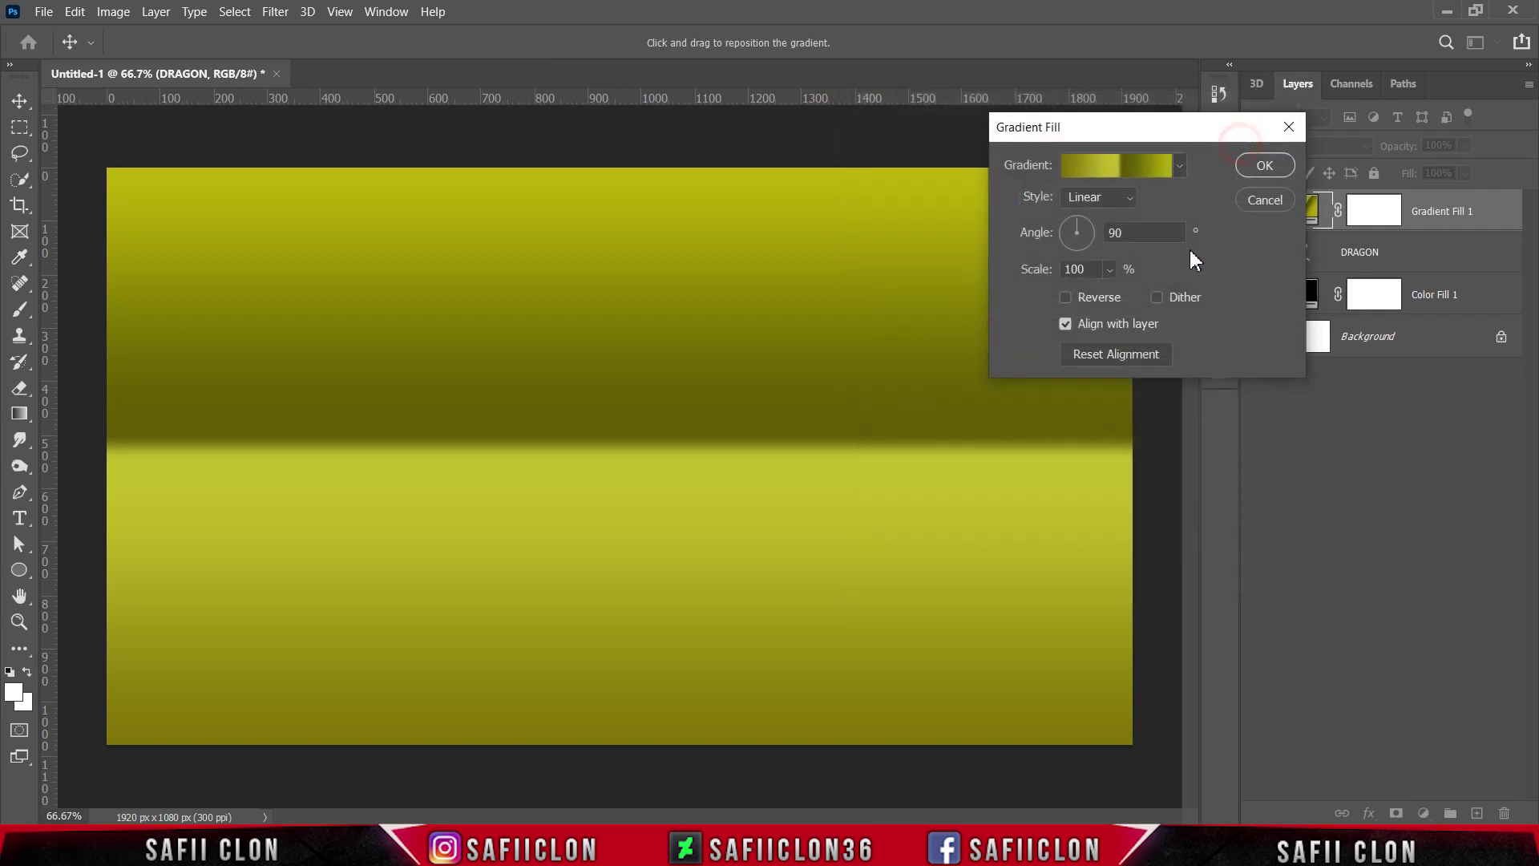
click(1128, 199)
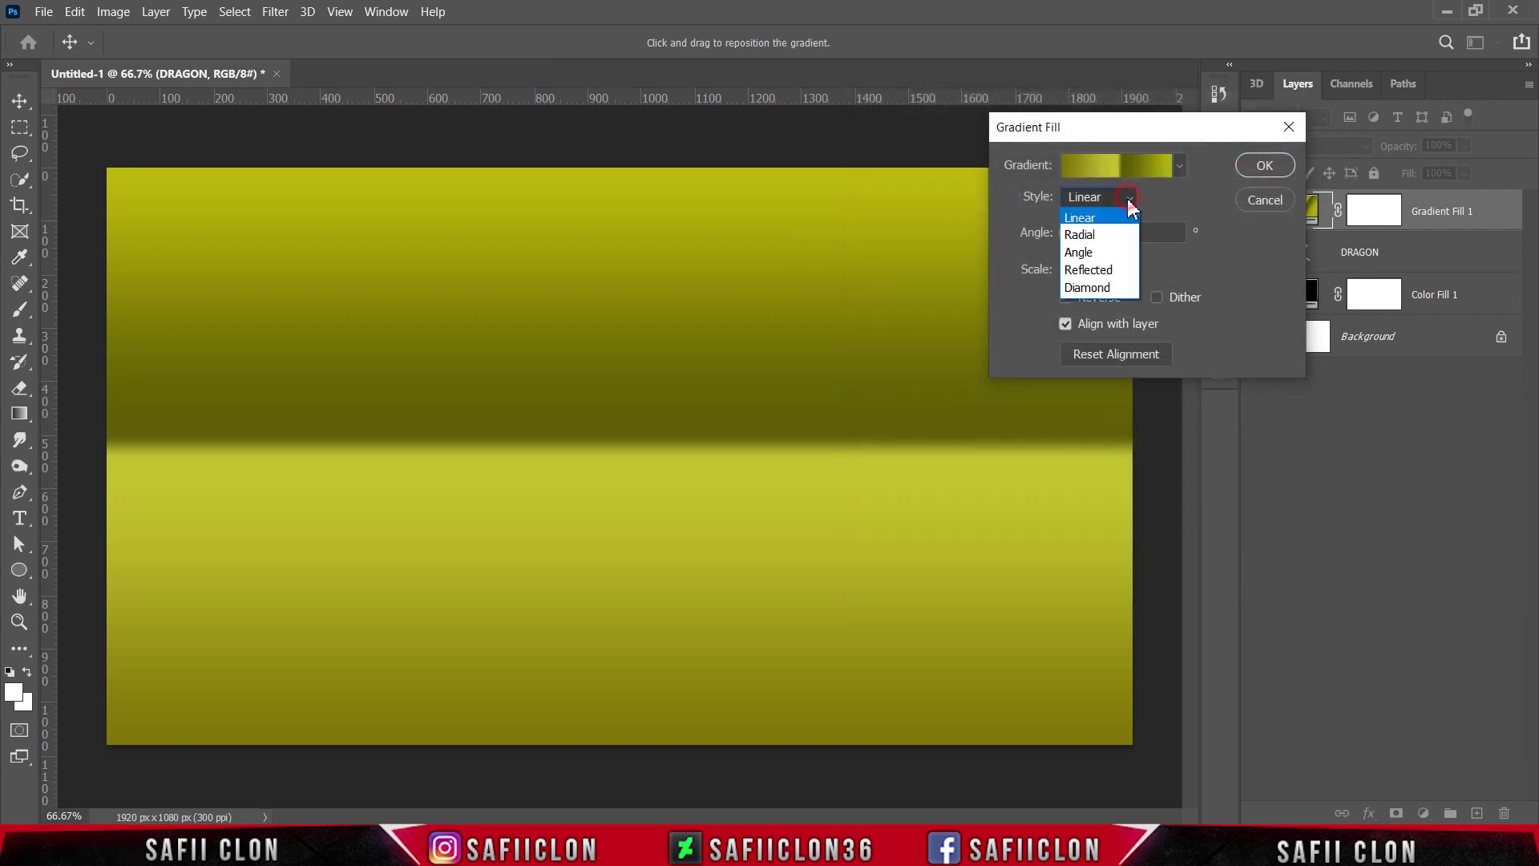
click(1107, 227)
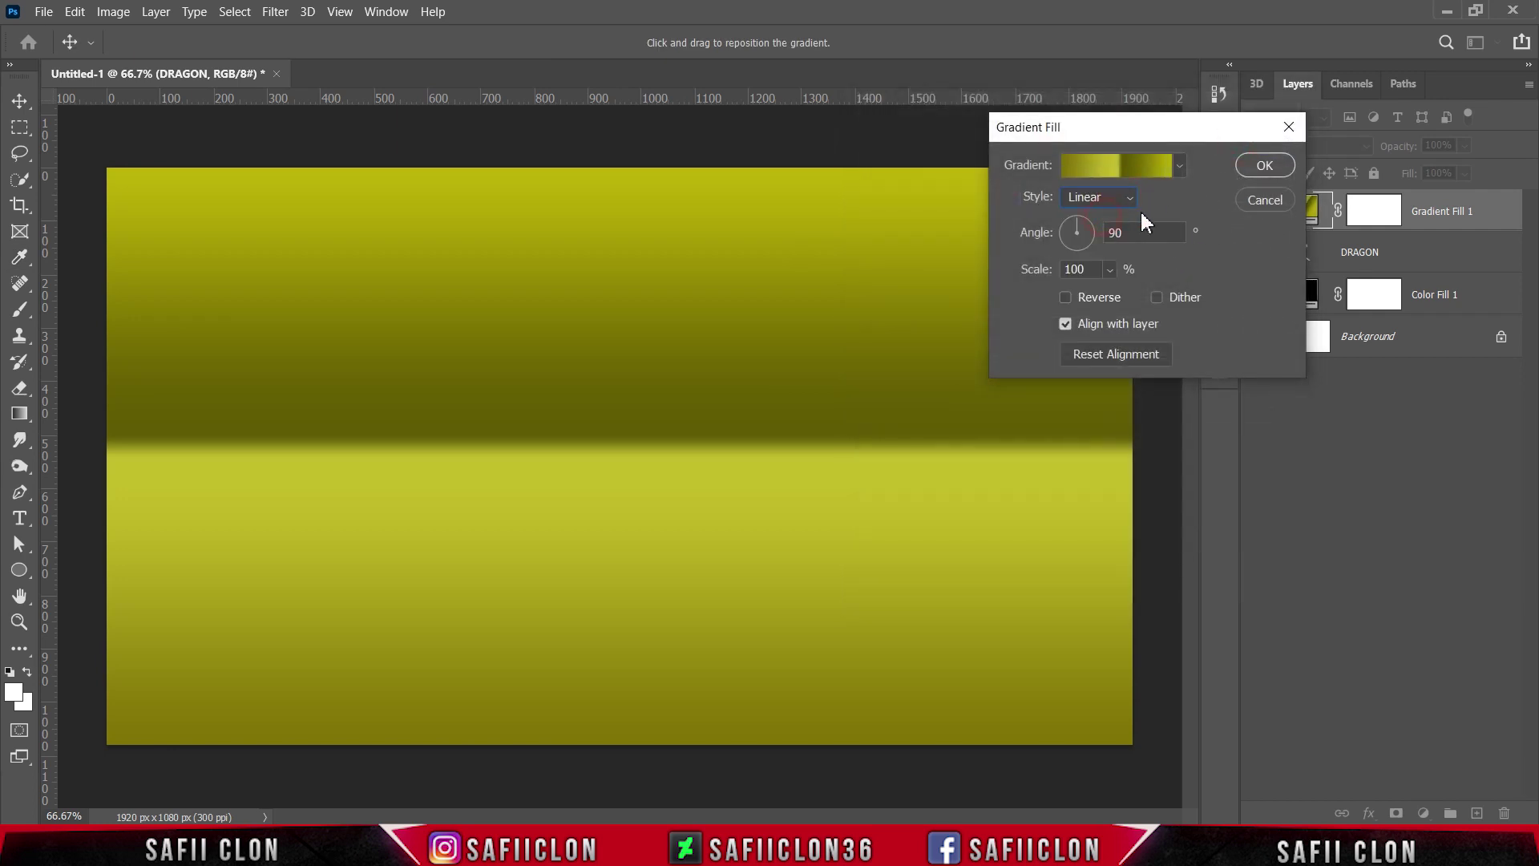
click(1264, 167)
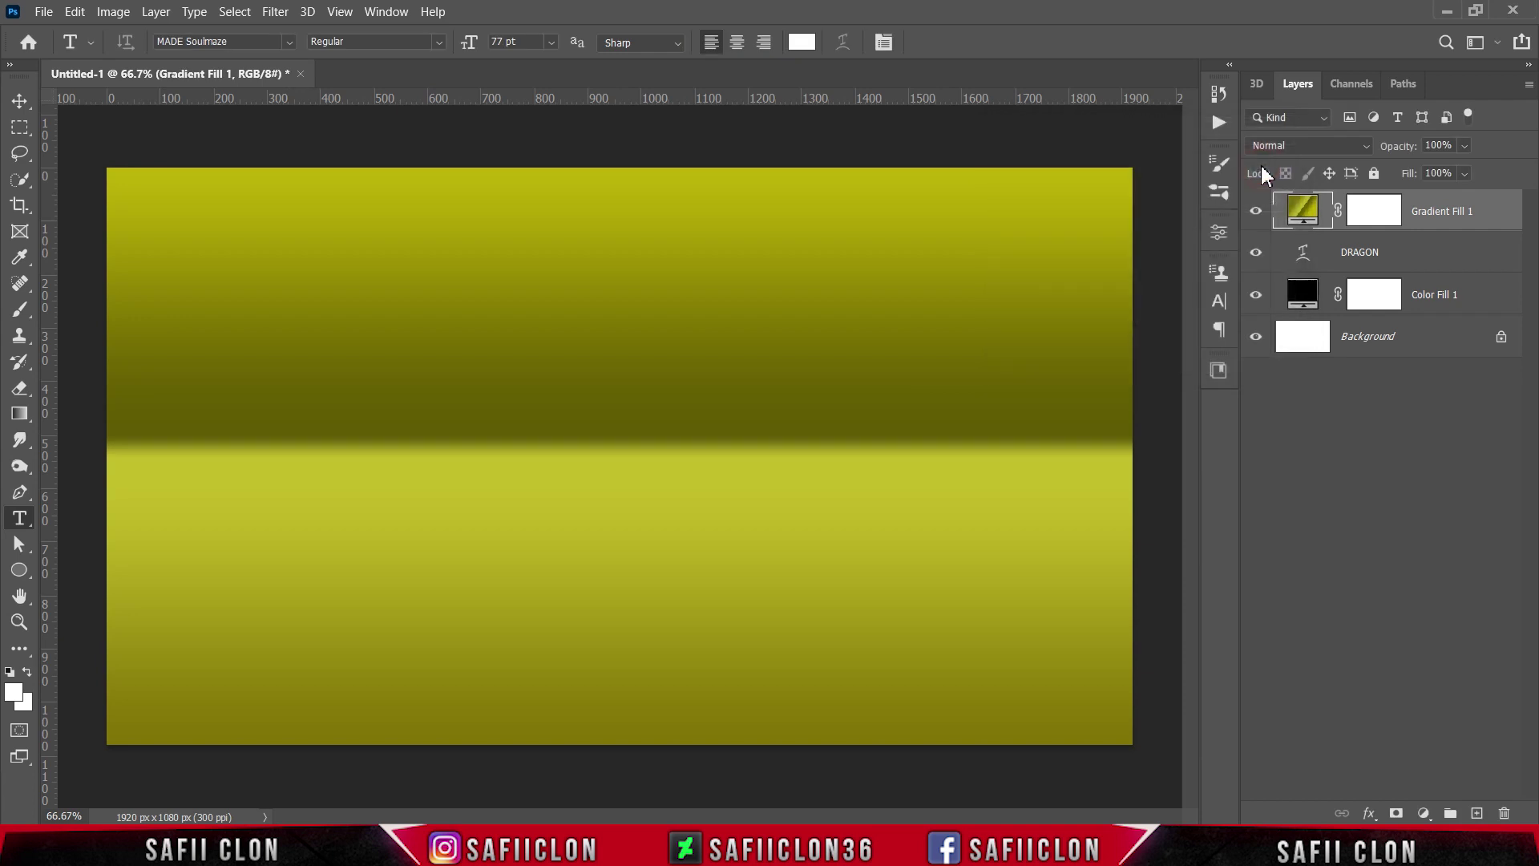
- Clip the Gradient Fill 1 layer to the DRAGON text and convert it to a smart object
right_click(1469, 210)
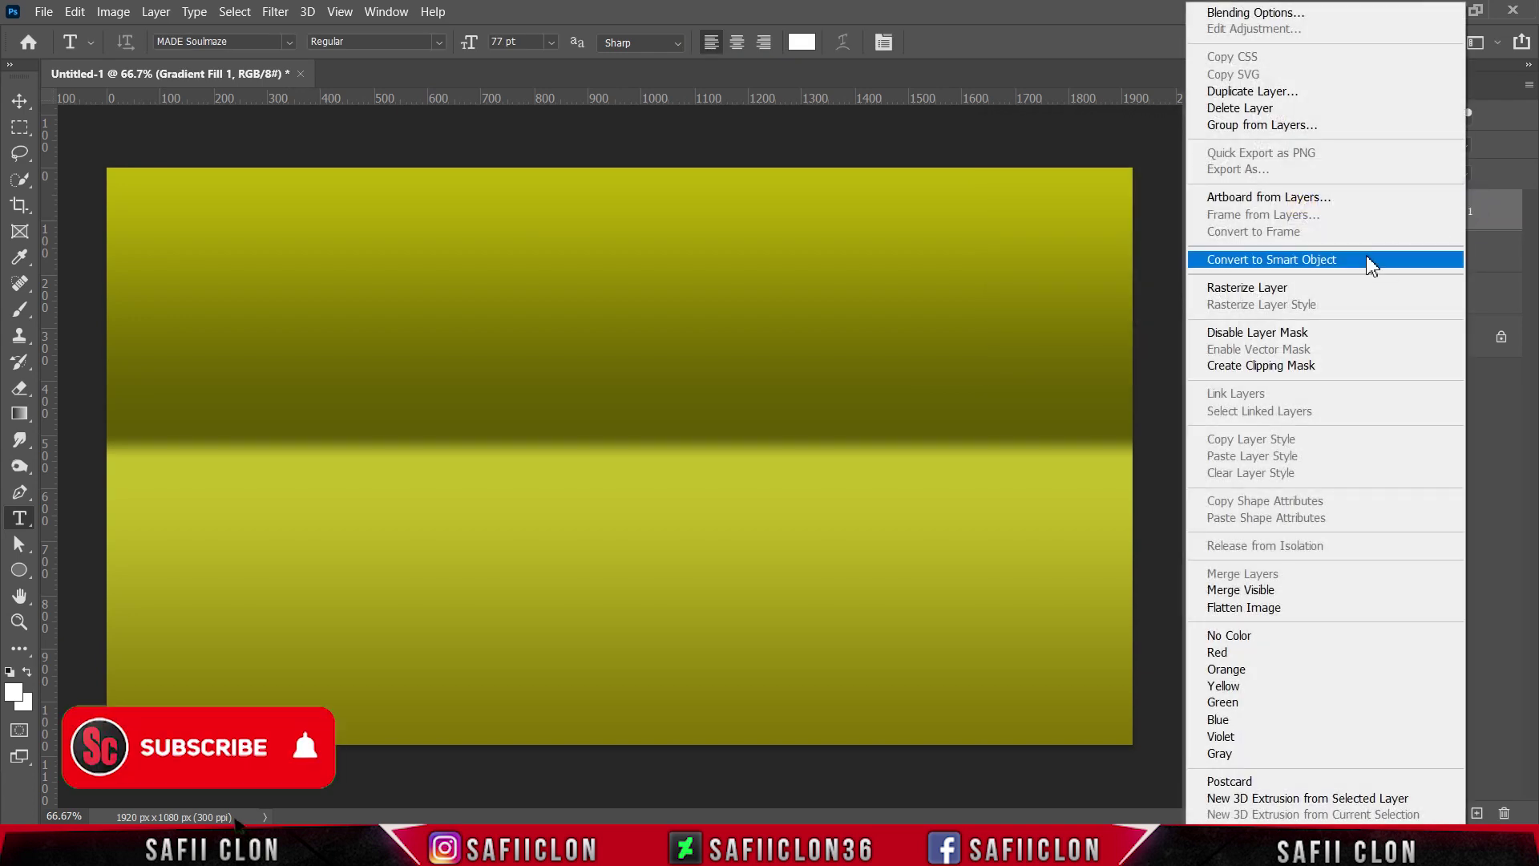
click(1260, 366)
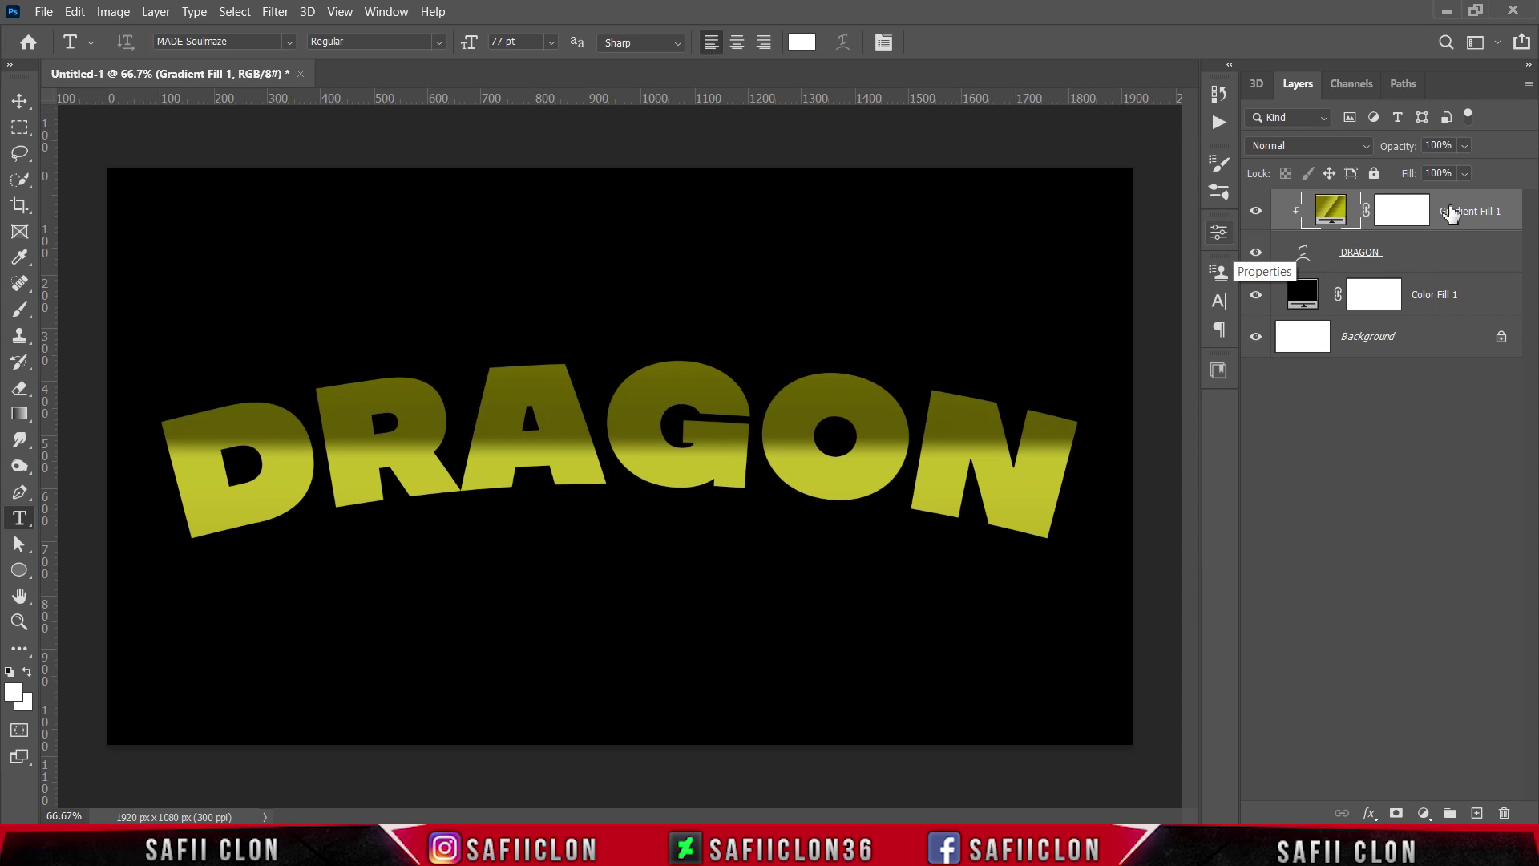
right_click(1452, 213)
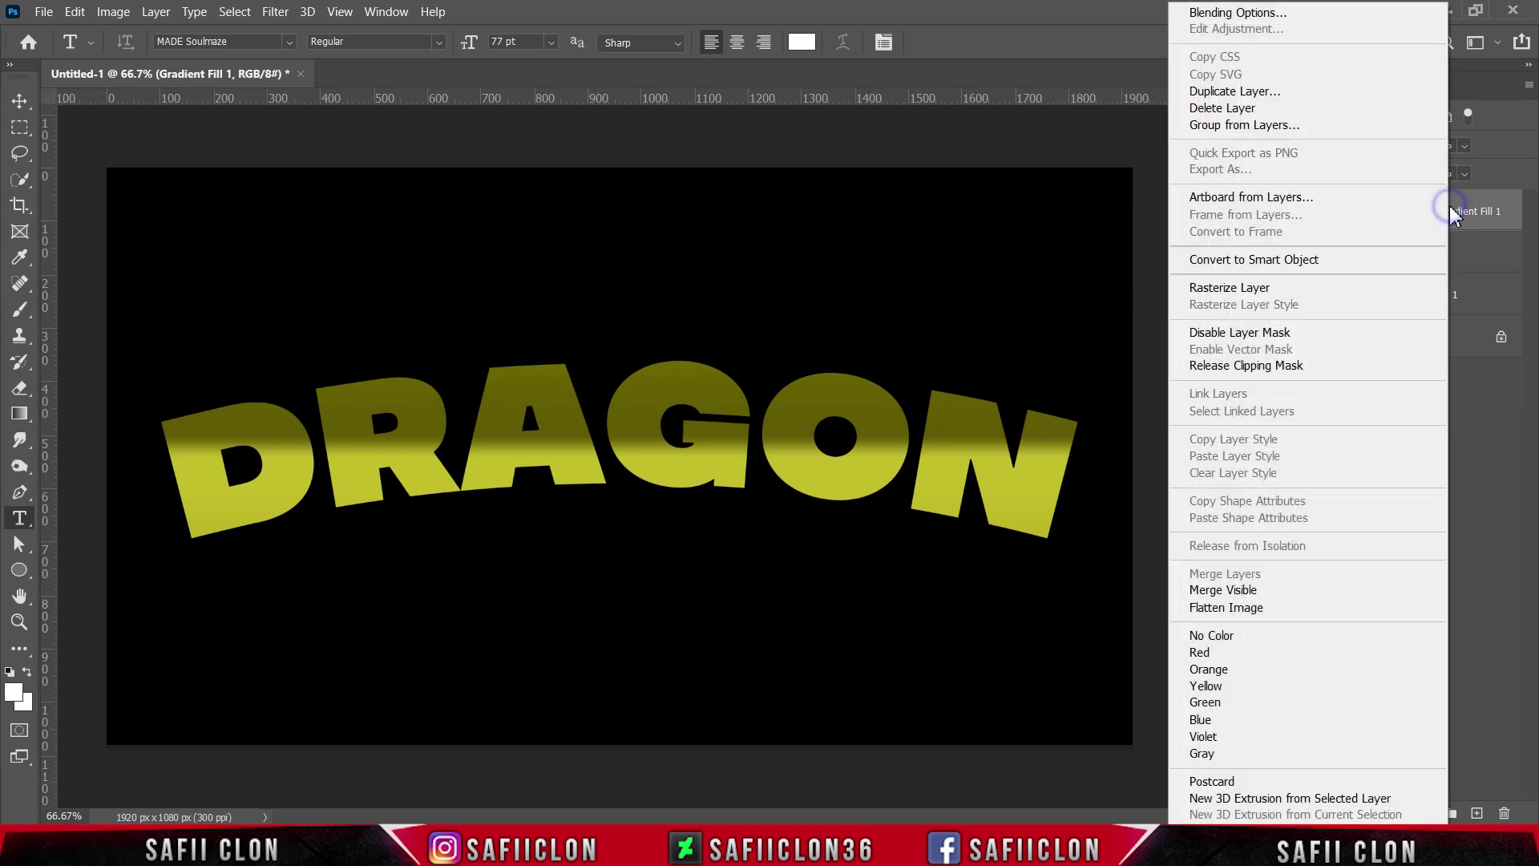
click(1222, 261)
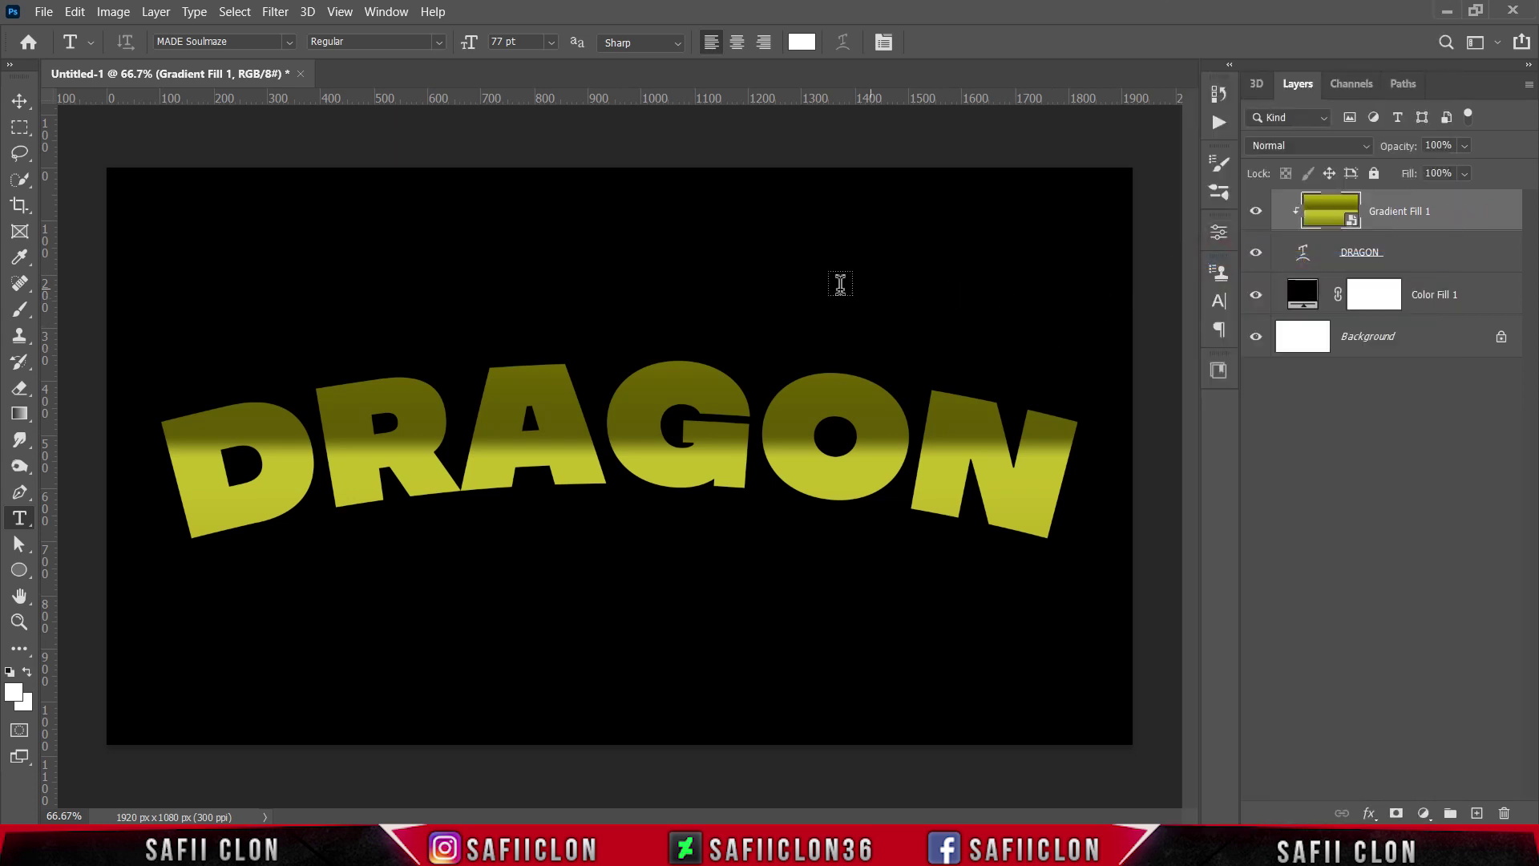
- Warp the Gradient Fill 1 smart object with a custom upward curve so its color bands follow the arch of the DRAGON text
key(ctrl+t)
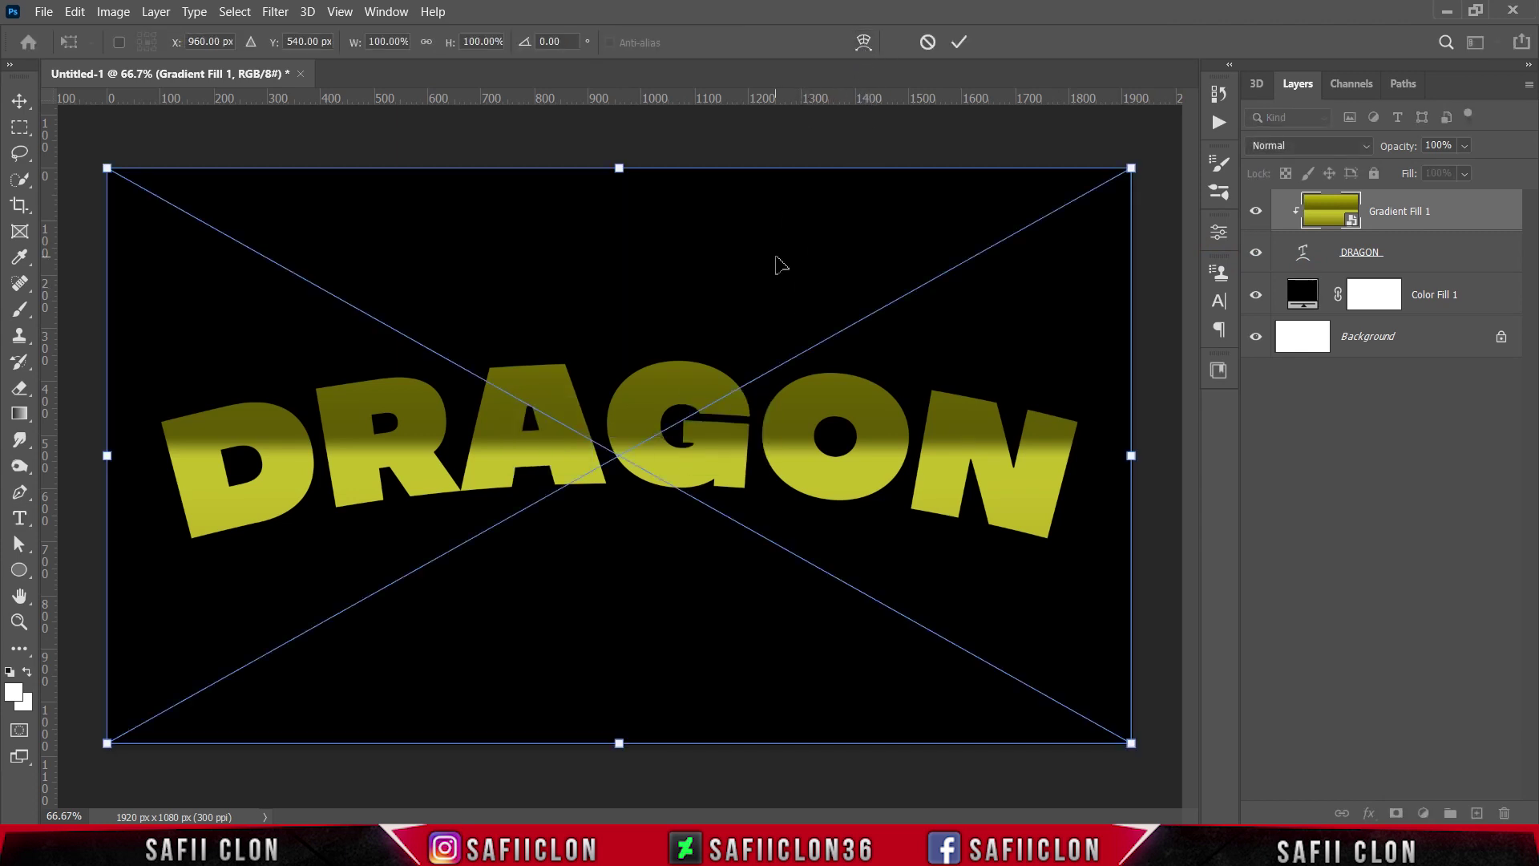
click(863, 45)
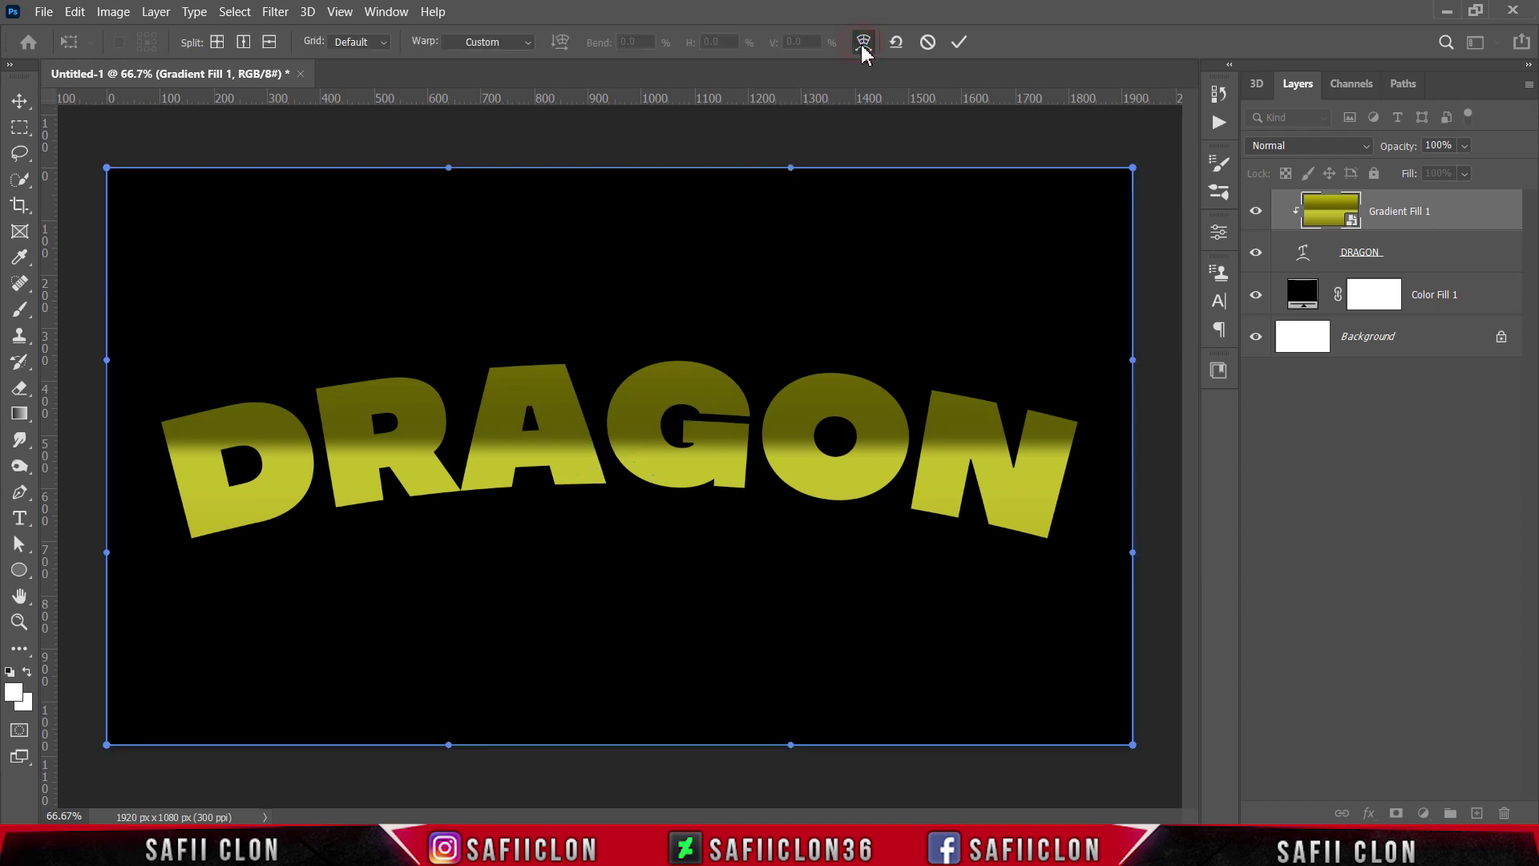
drag(107, 554, 106, 679)
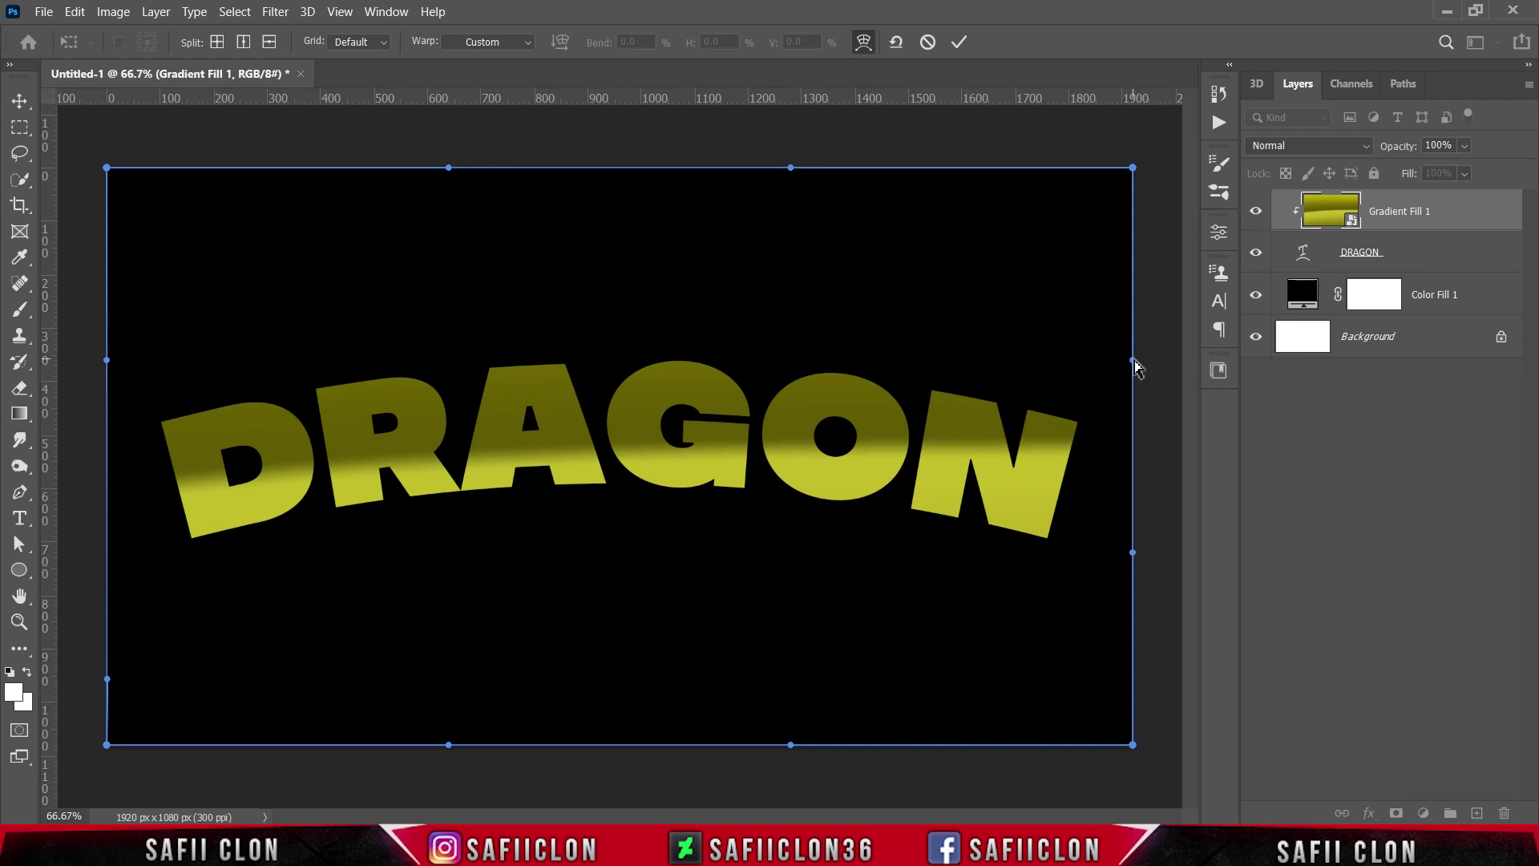
drag(1133, 360, 1129, 490)
drag(673, 382, 645, 218)
mouse_move(1129, 493)
mouse_down()
mouse_move(1127, 522)
mouse_move(1132, 508)
mouse_up()
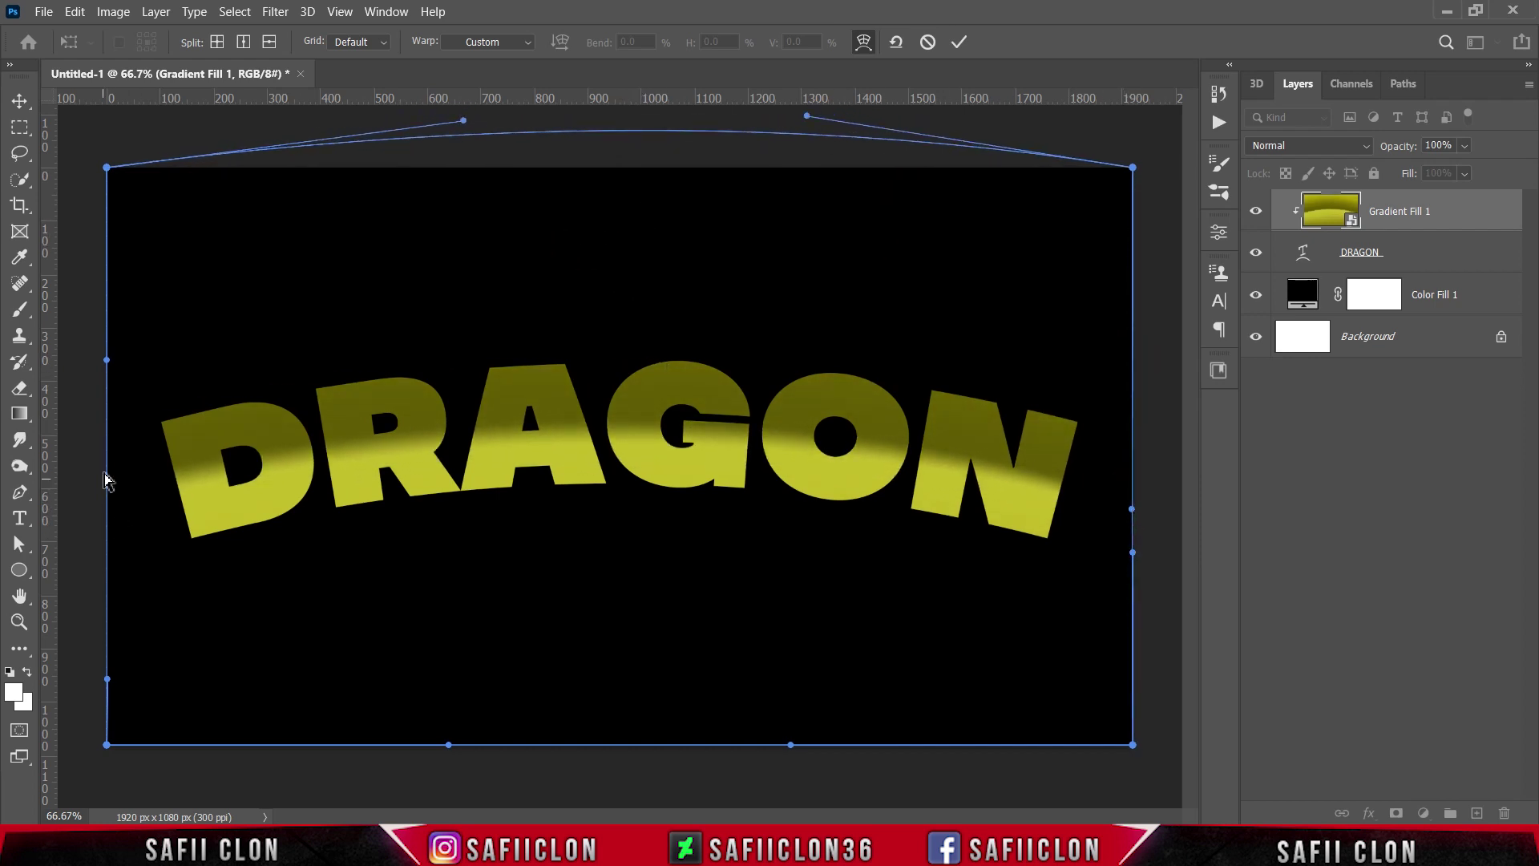
drag(115, 684, 117, 696)
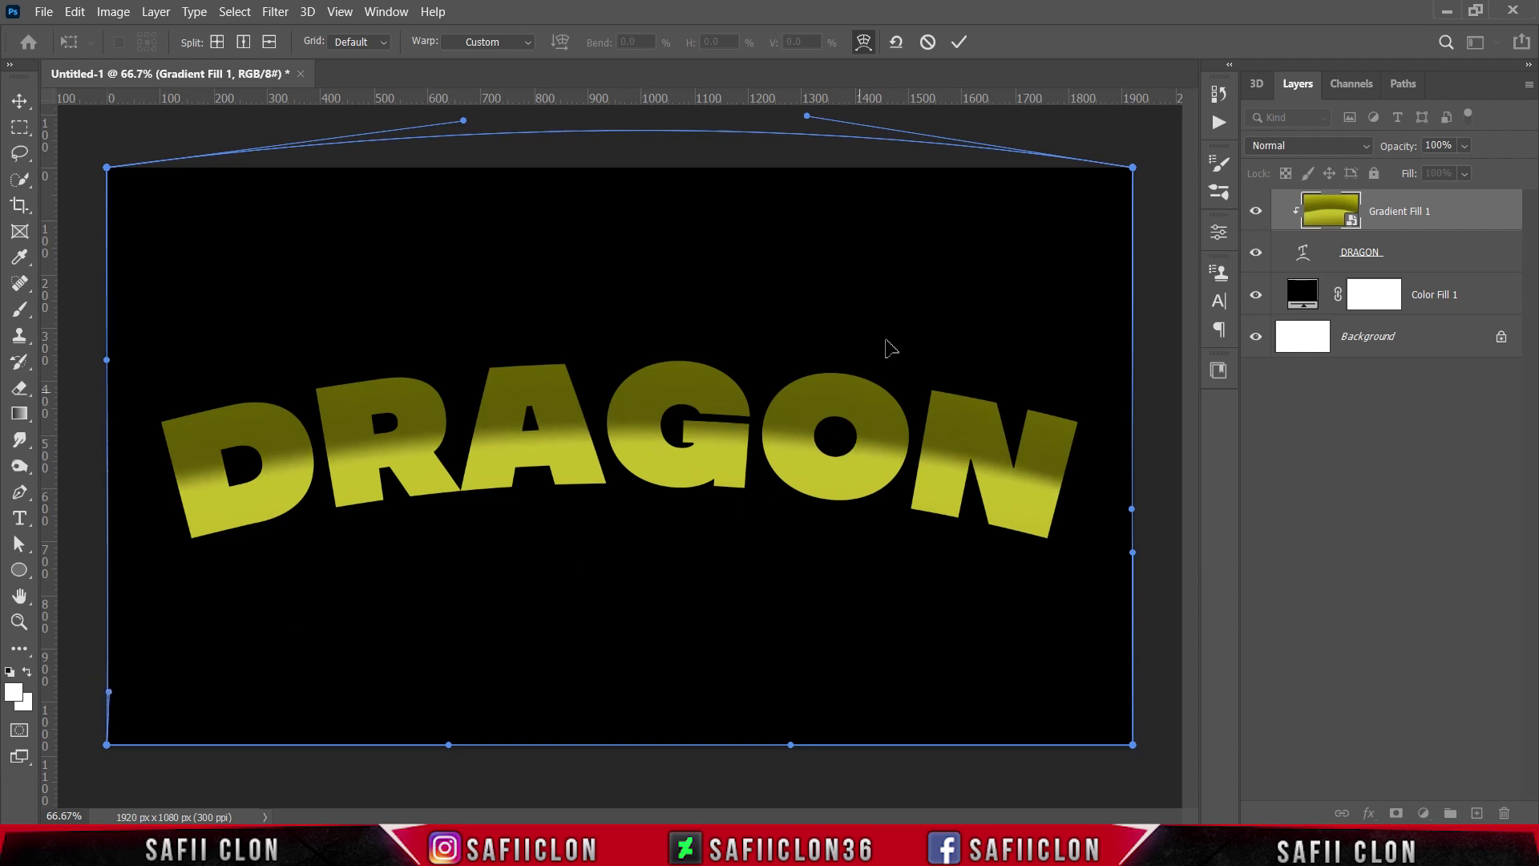
click(958, 43)
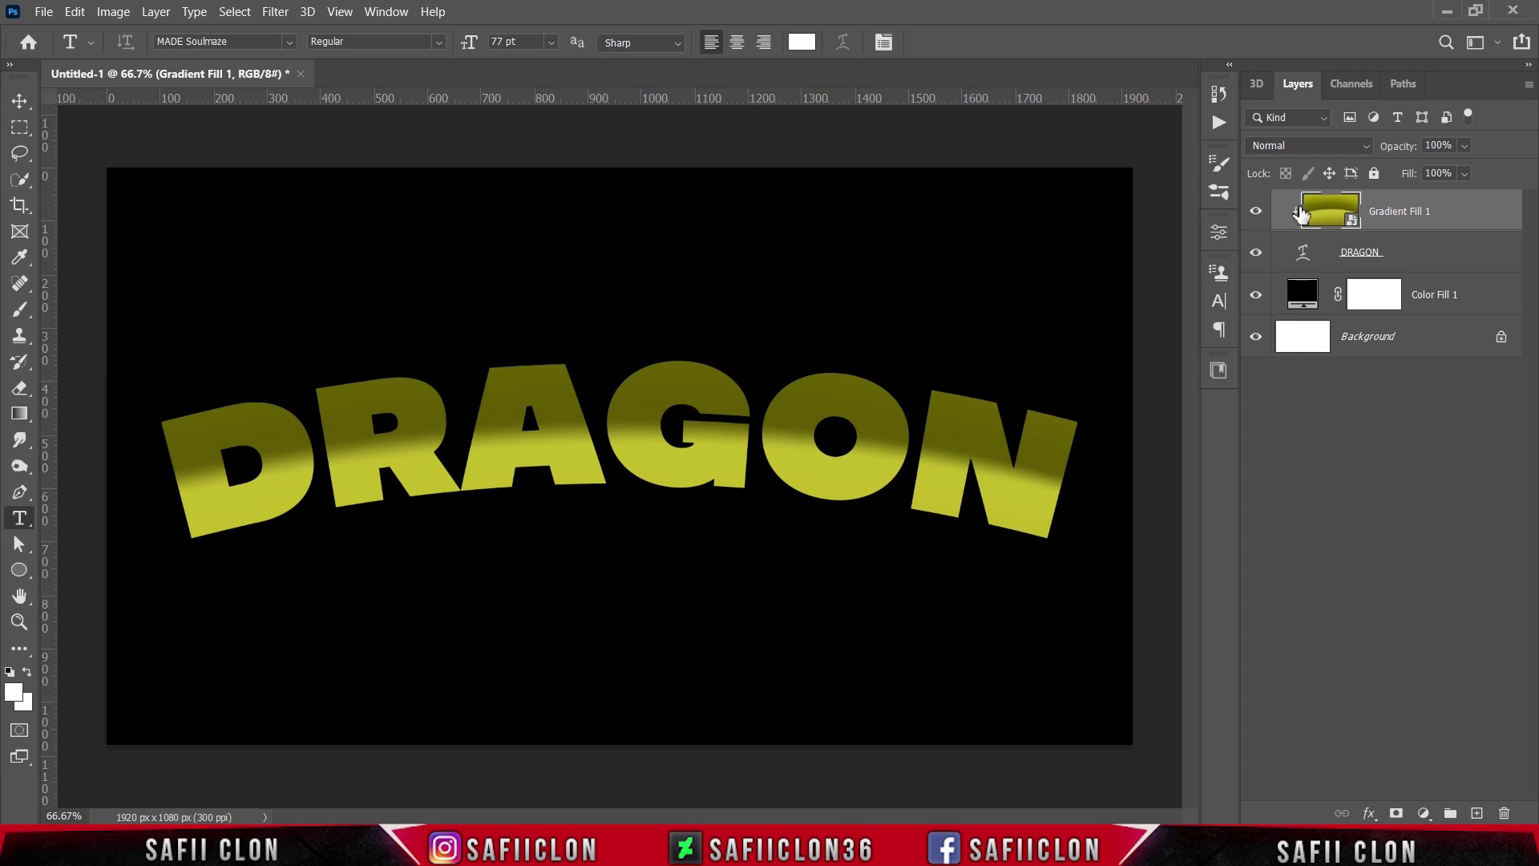
click(1256, 212)
click(1256, 212)
- Add an Inner Shadow to the DRAGON text layer with the Soft Light blend mode and the near-black color 050303
click(1411, 255)
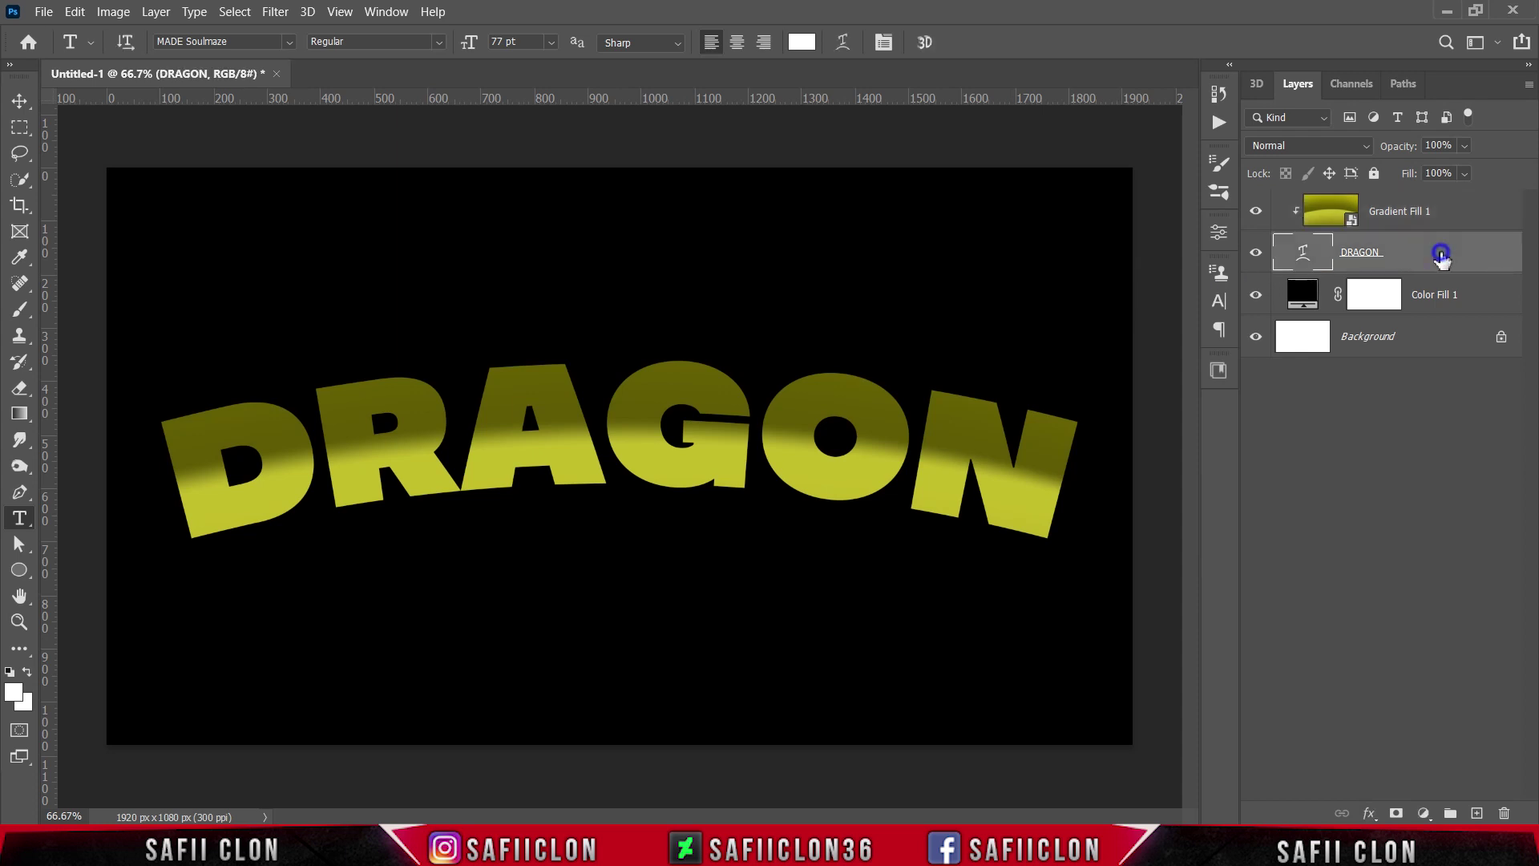
right_click(1440, 255)
click(1253, 33)
drag(922, 145, 1195, 207)
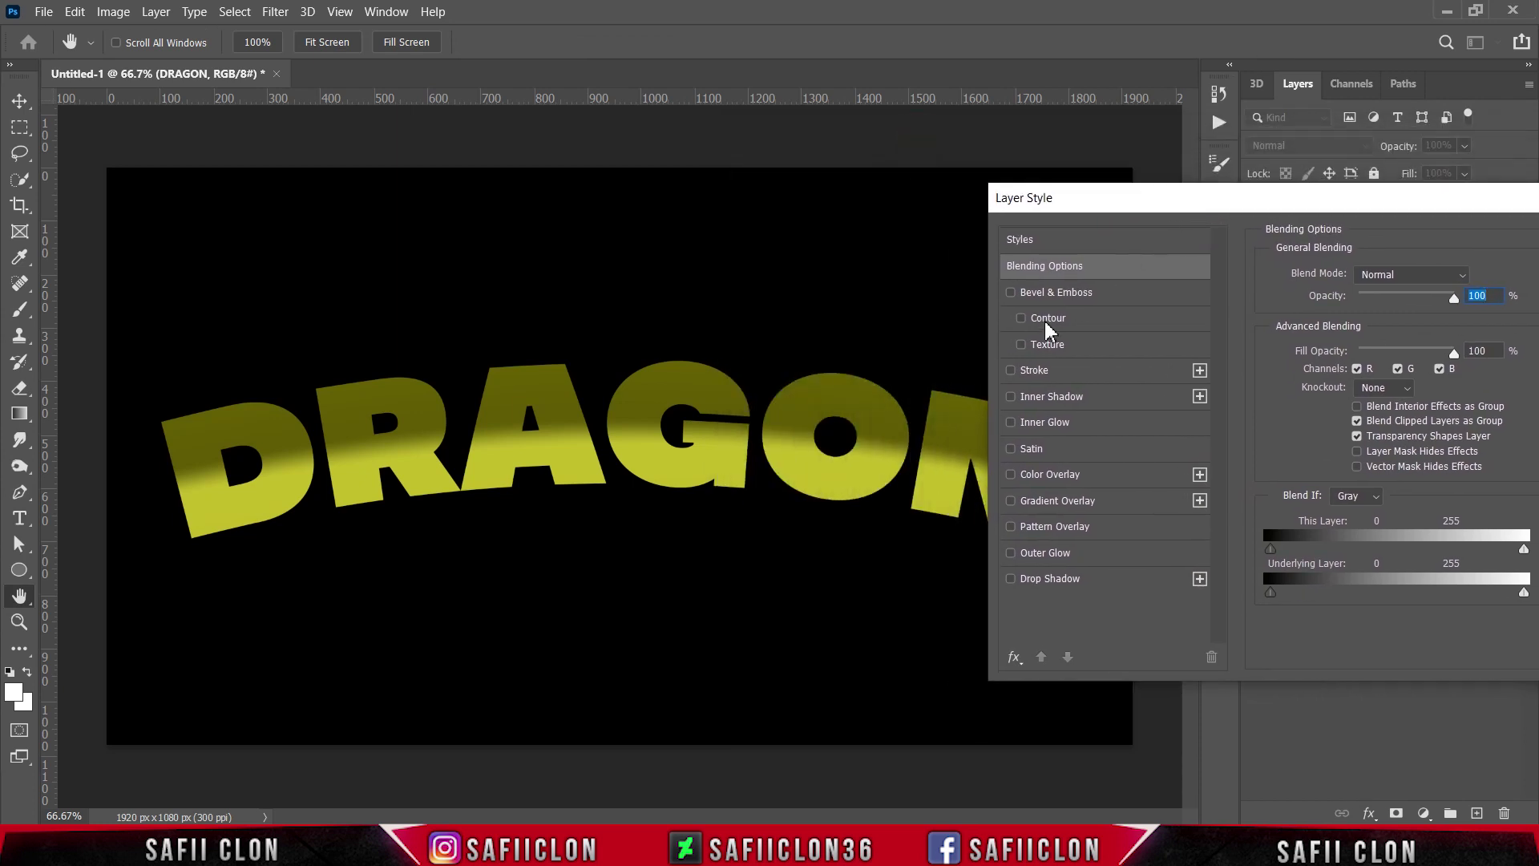
click(1071, 403)
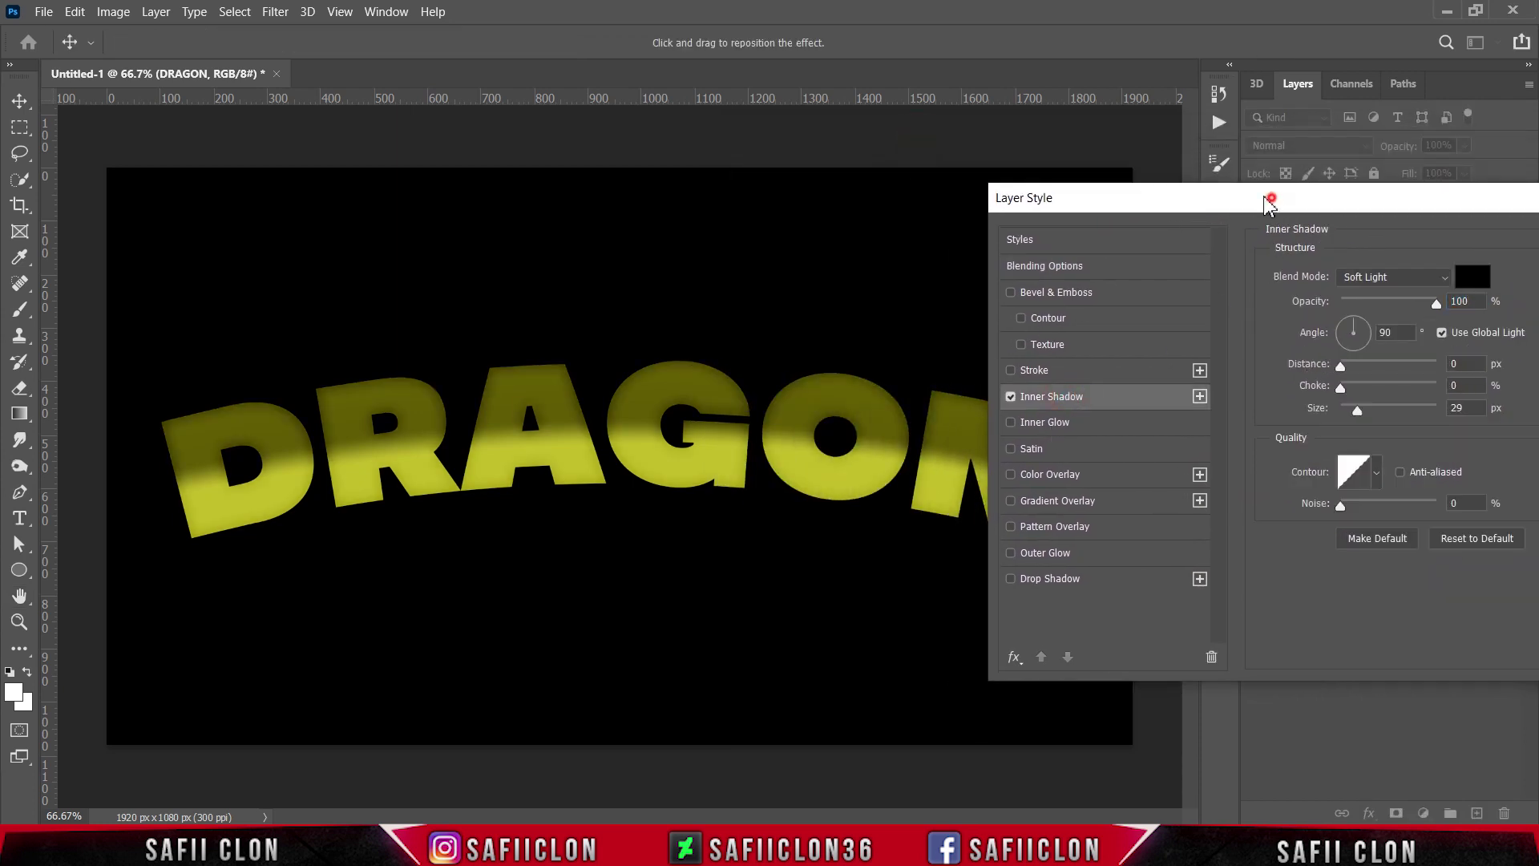
drag(1275, 206, 1209, 194)
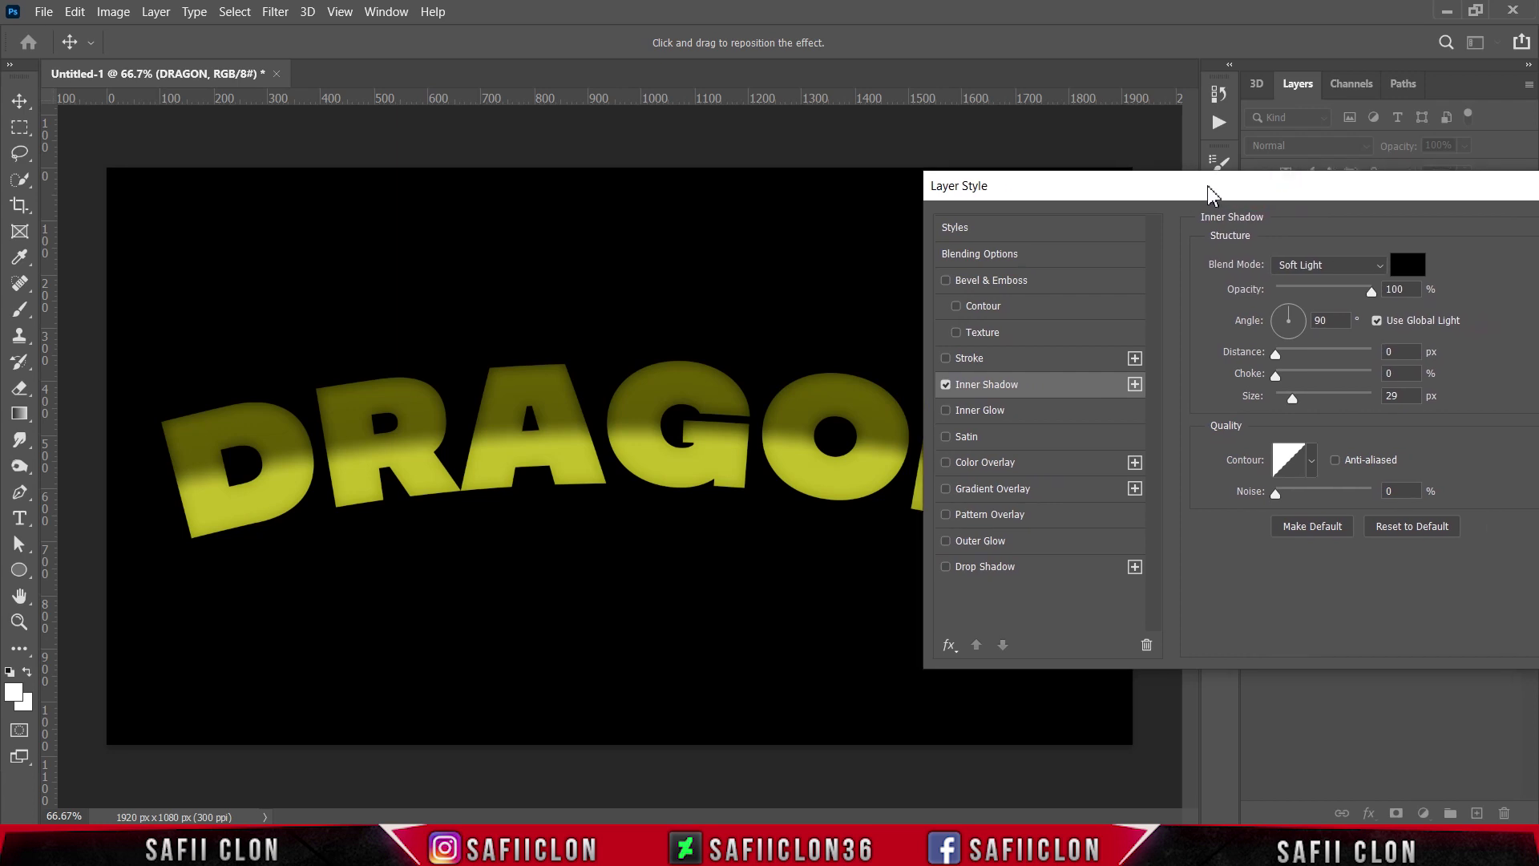
click(1315, 267)
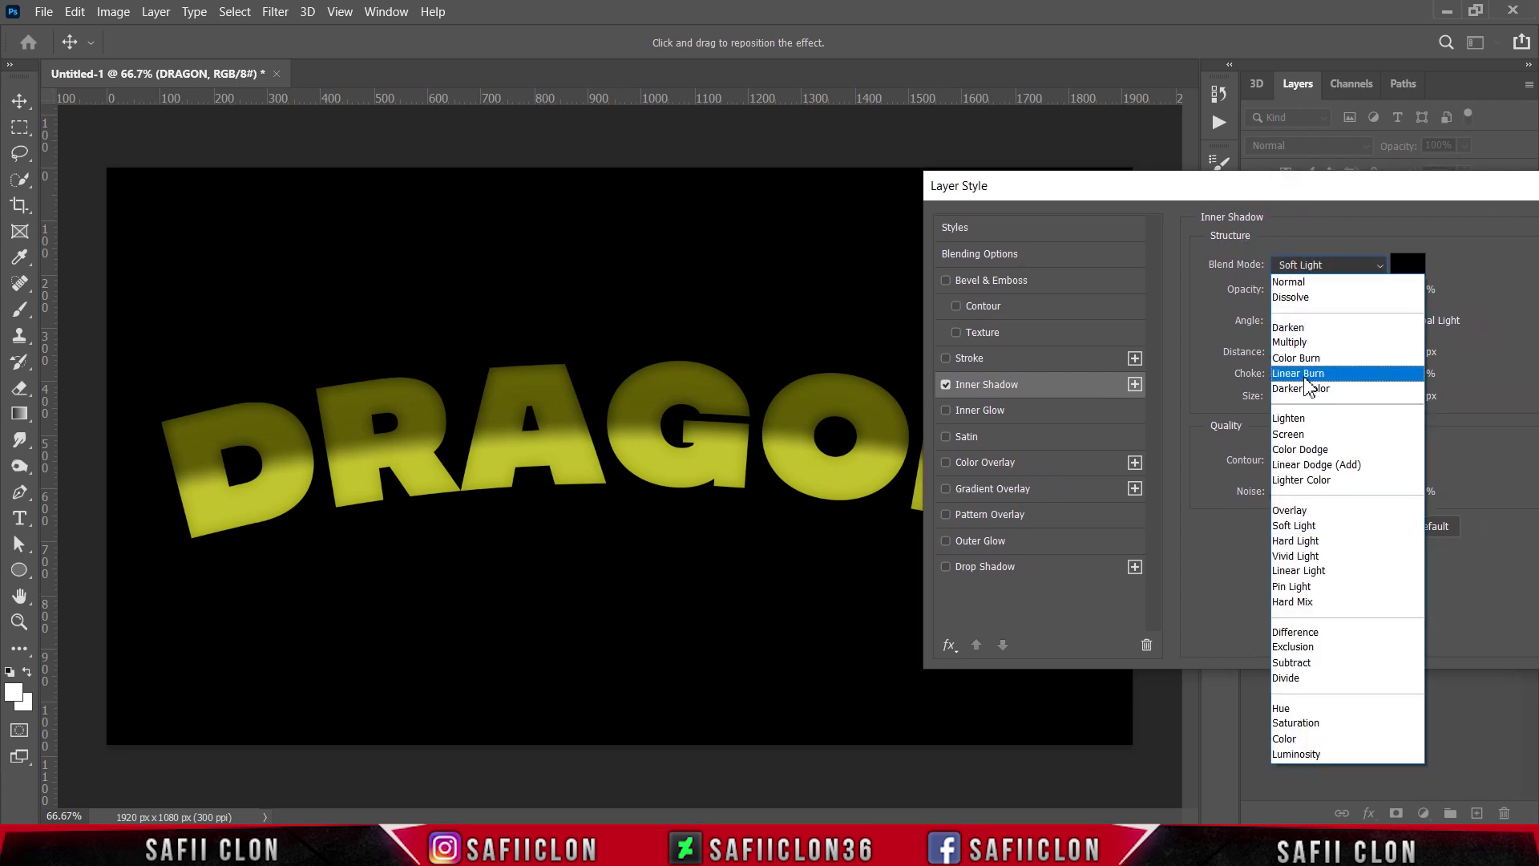
click(1297, 526)
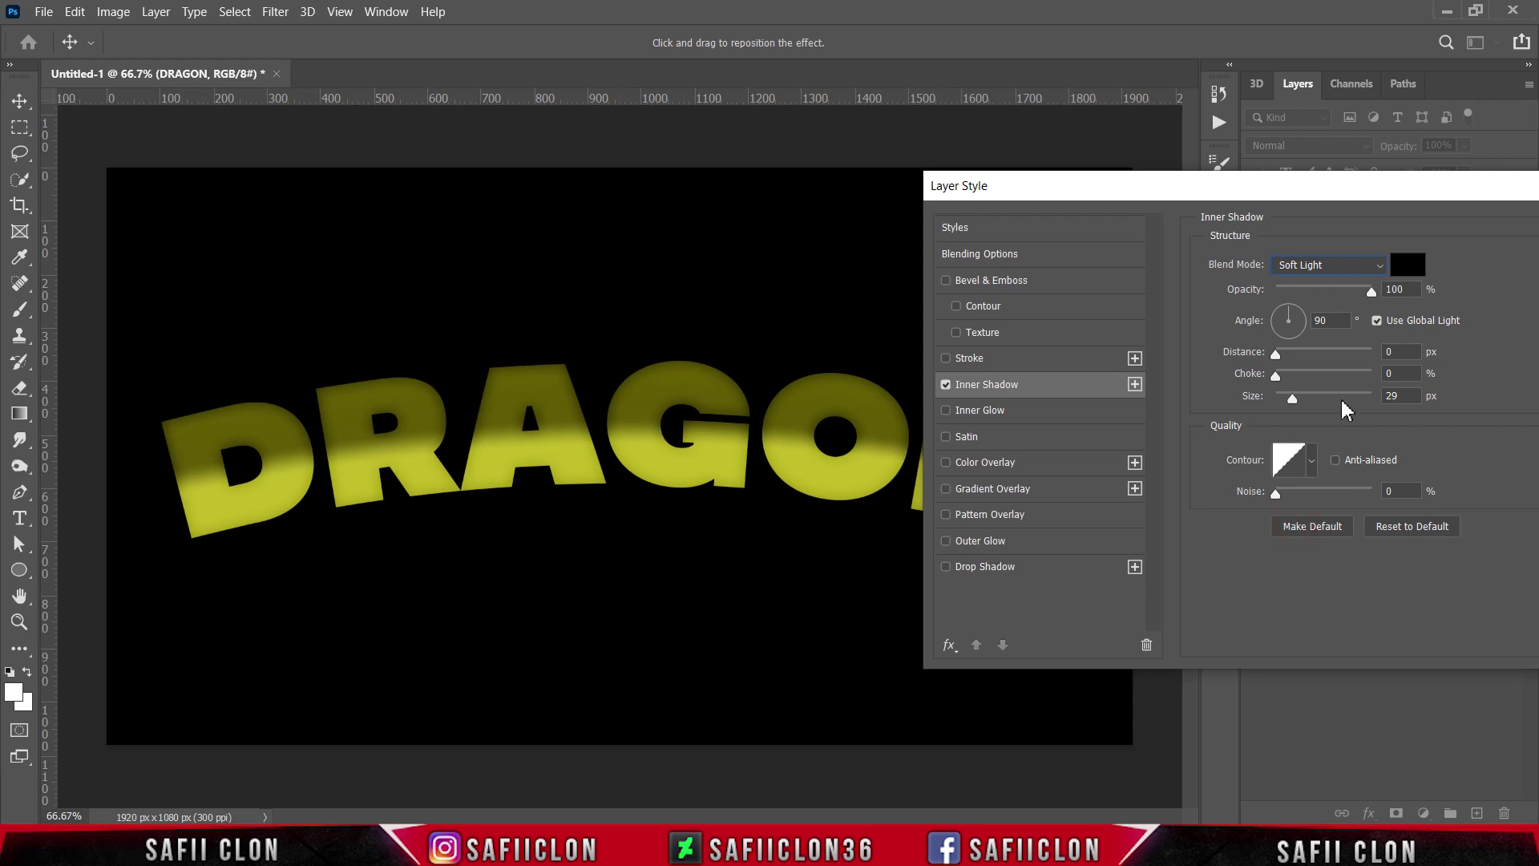
click(1414, 265)
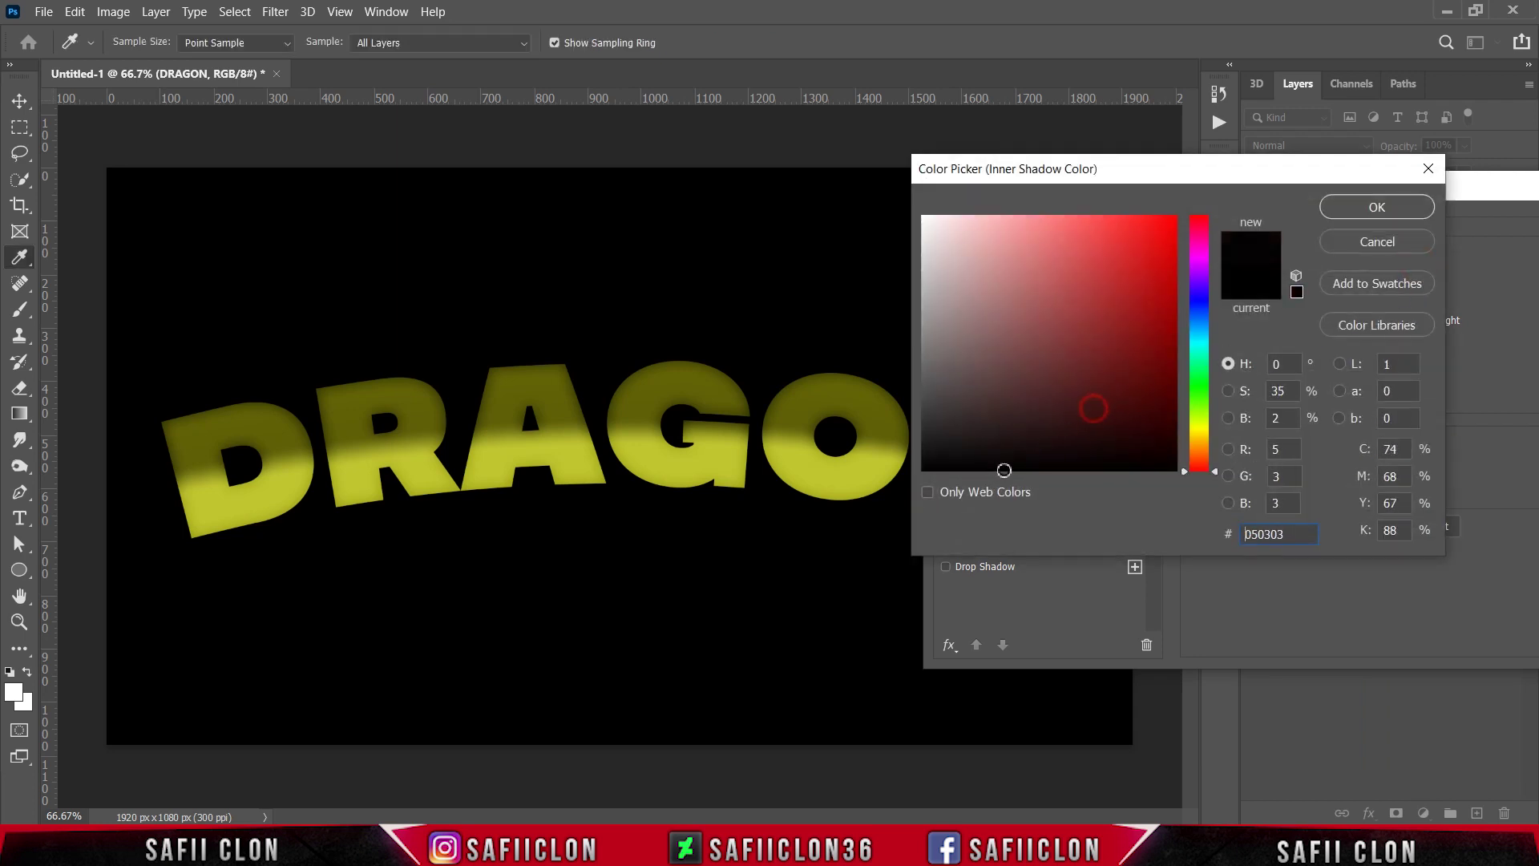
click(1375, 208)
- Set the Inner Shadow to a 90° angle, 0 px distance and 0% choke, and fine-tune its size
click(1331, 320)
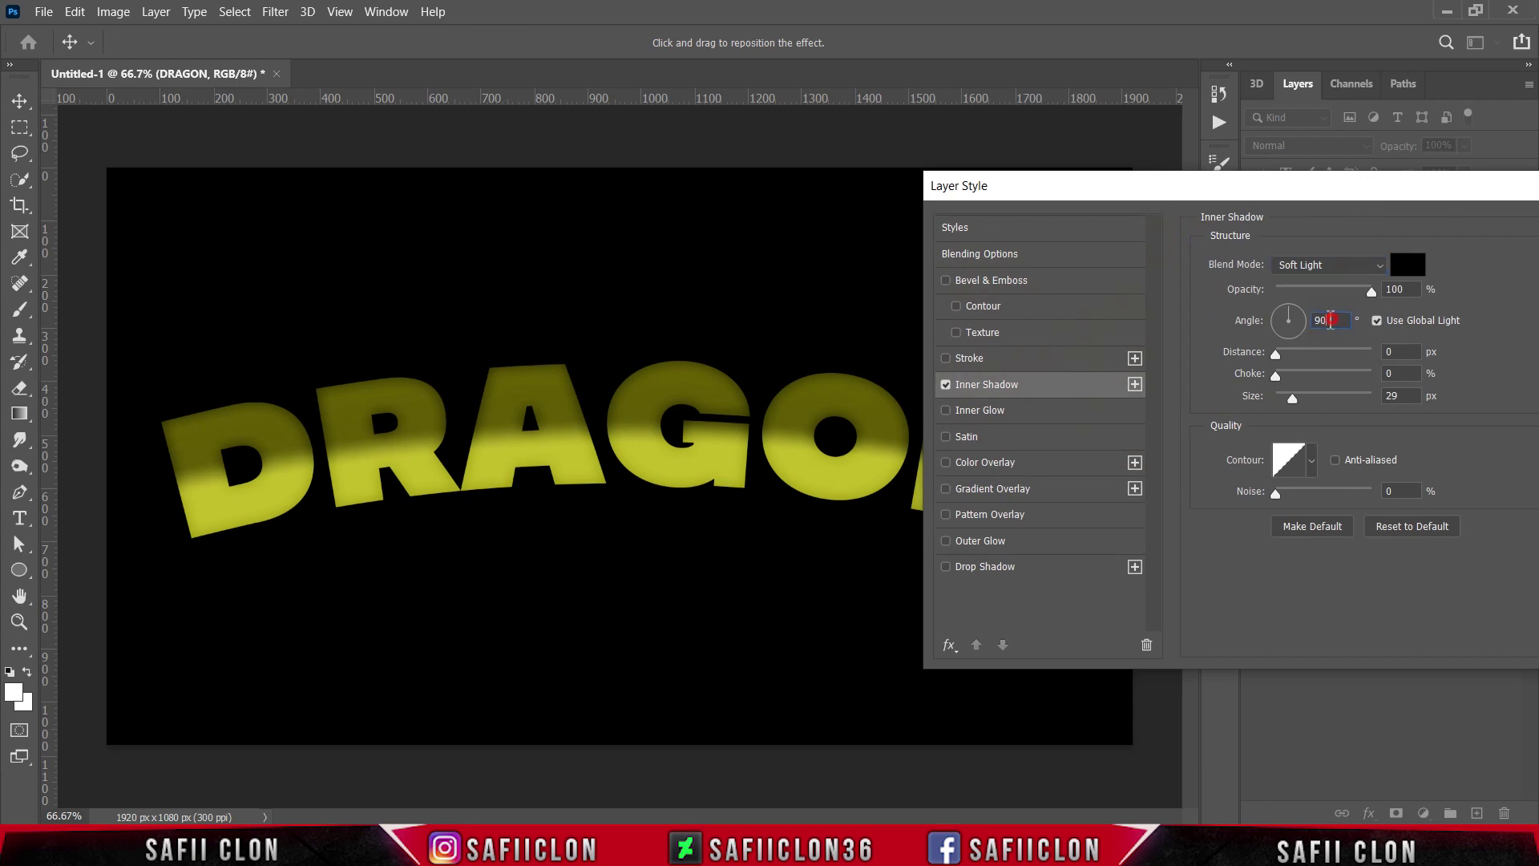
double_click(1331, 320)
click(1276, 354)
click(1276, 376)
drag(1292, 405, 1296, 400)
click(1292, 401)
- Add an Inner Glow to the DRAGON text with Overlay blend mode, 100% opacity and the color ffffff
click(989, 412)
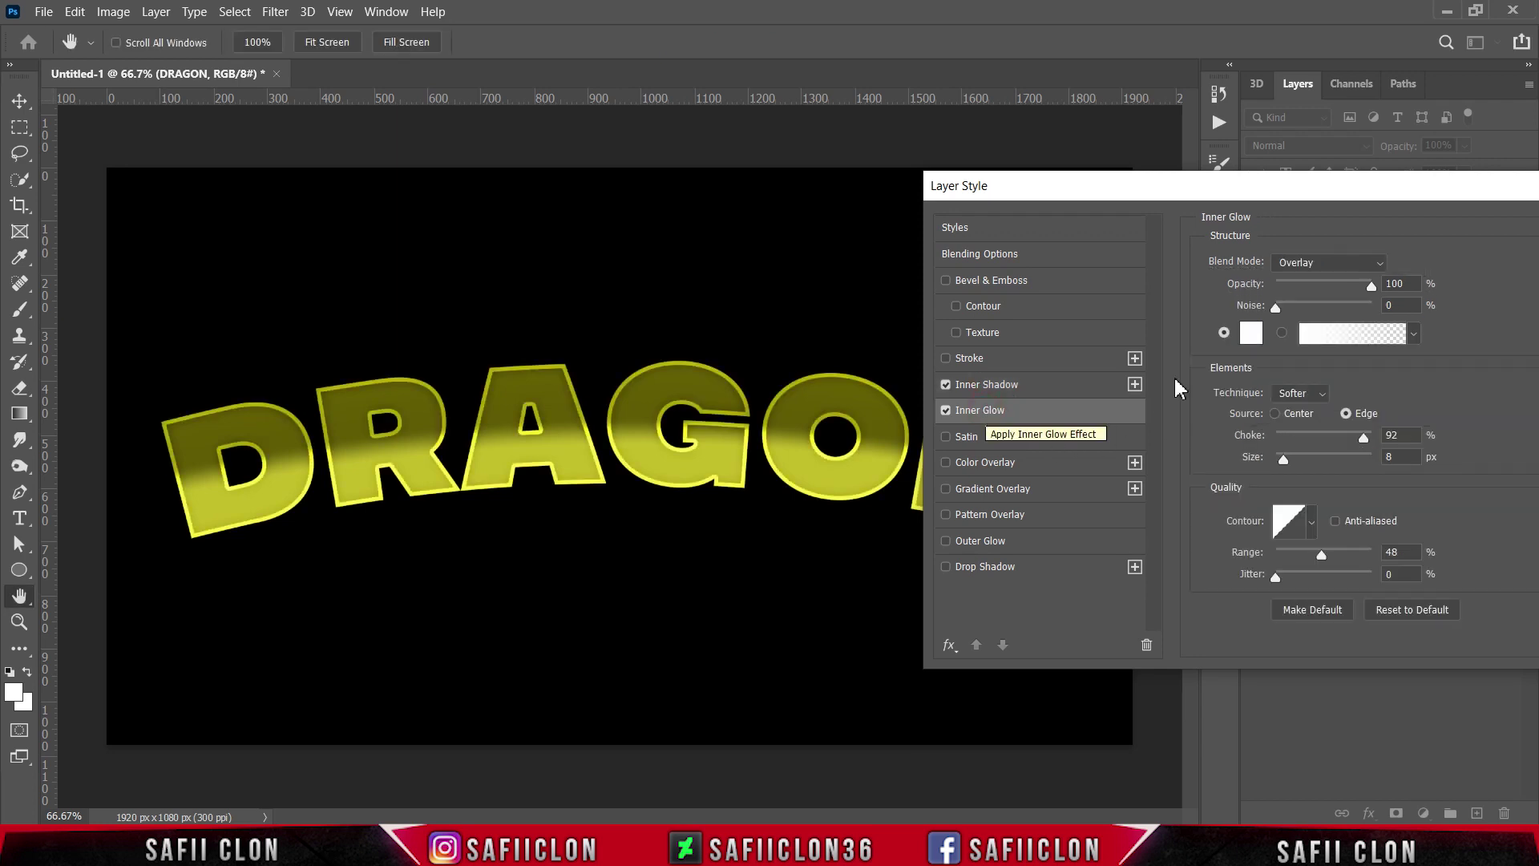
click(1353, 267)
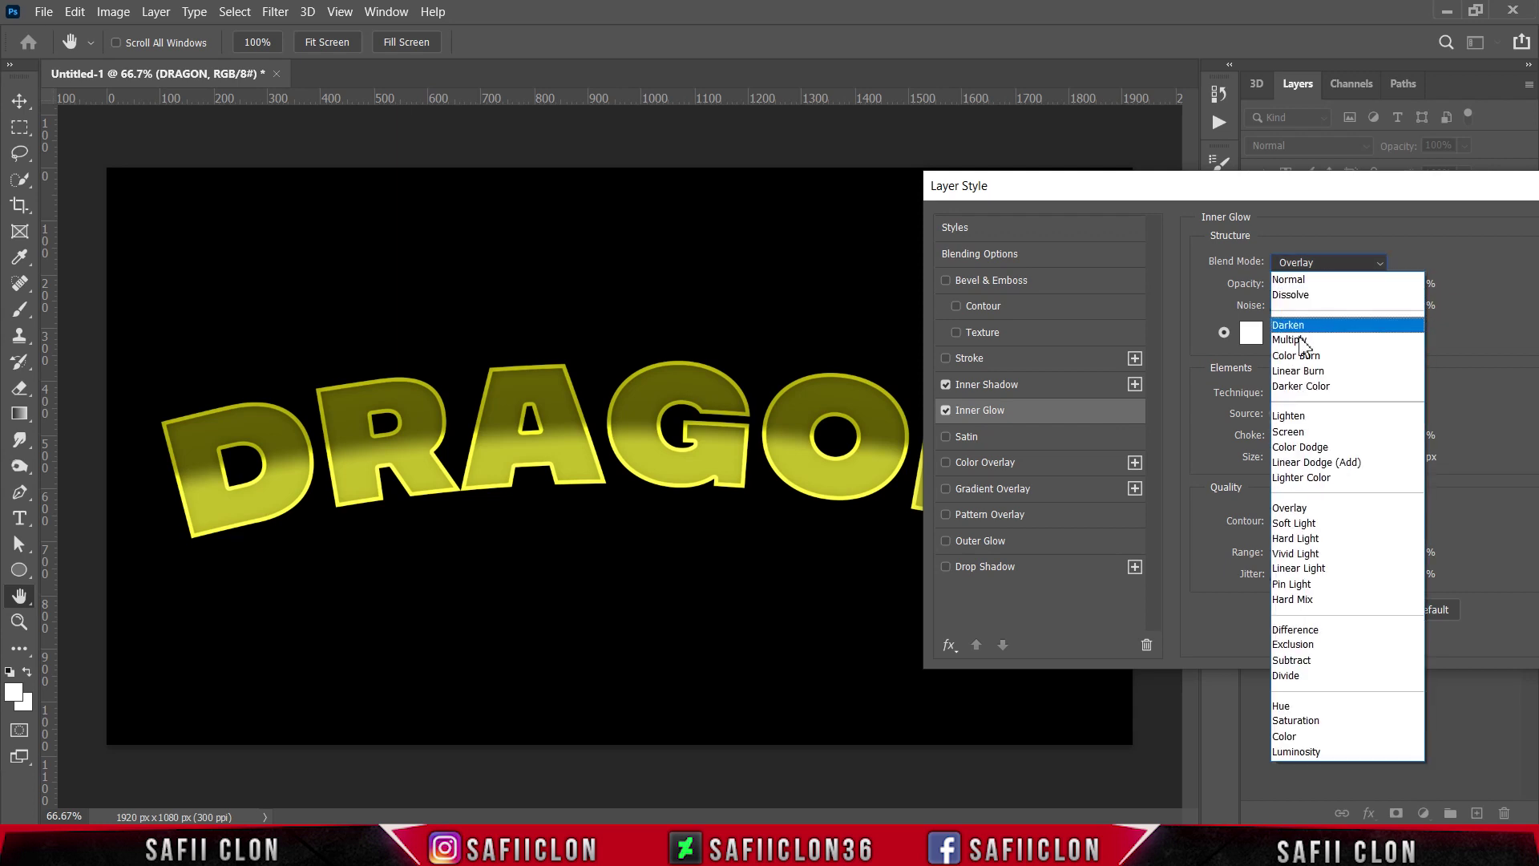
click(1296, 508)
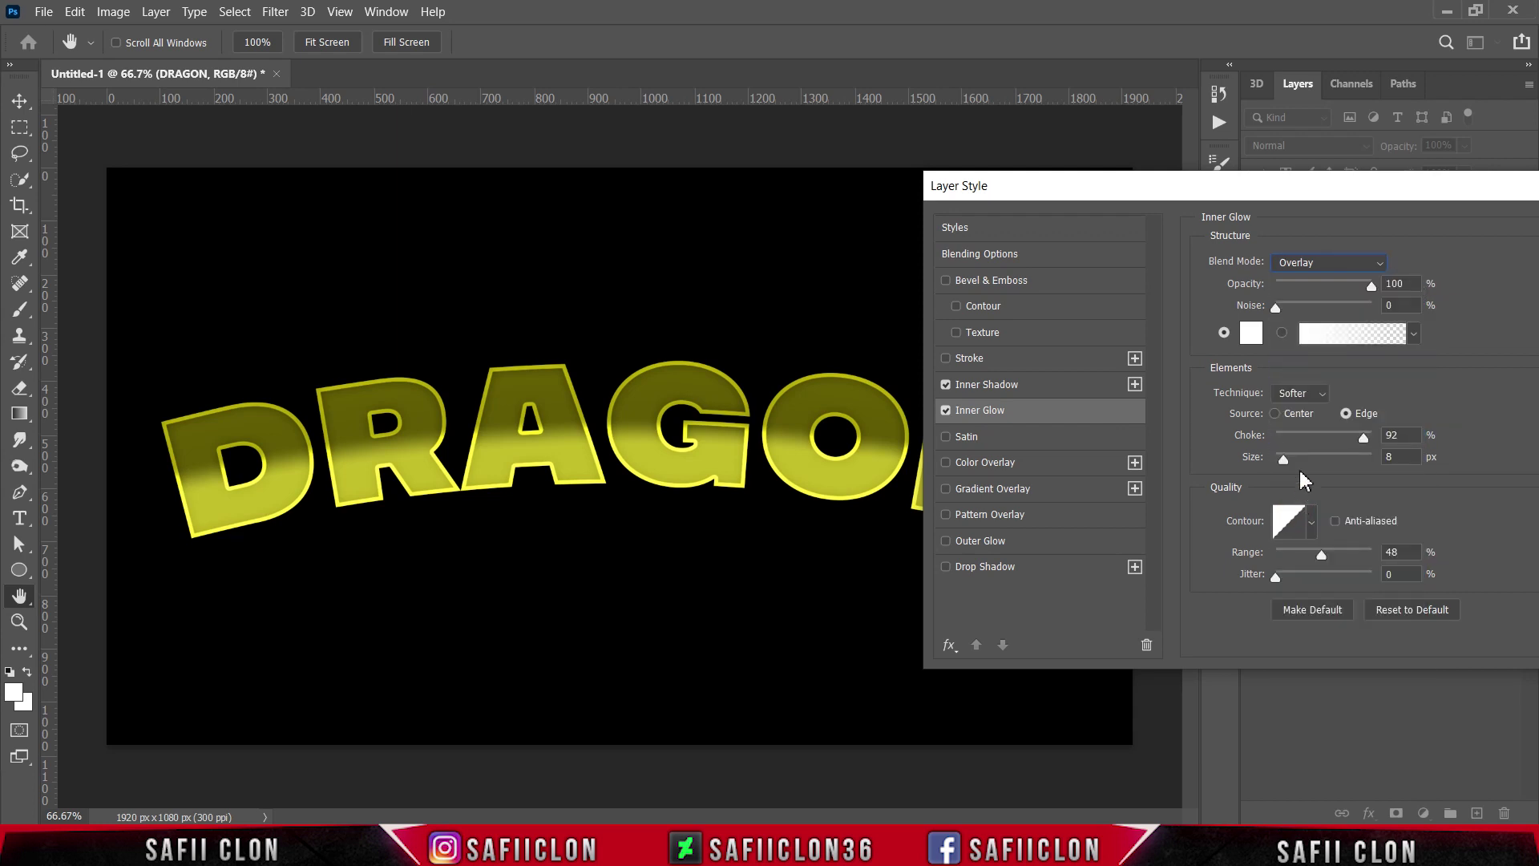
click(1387, 287)
click(1251, 334)
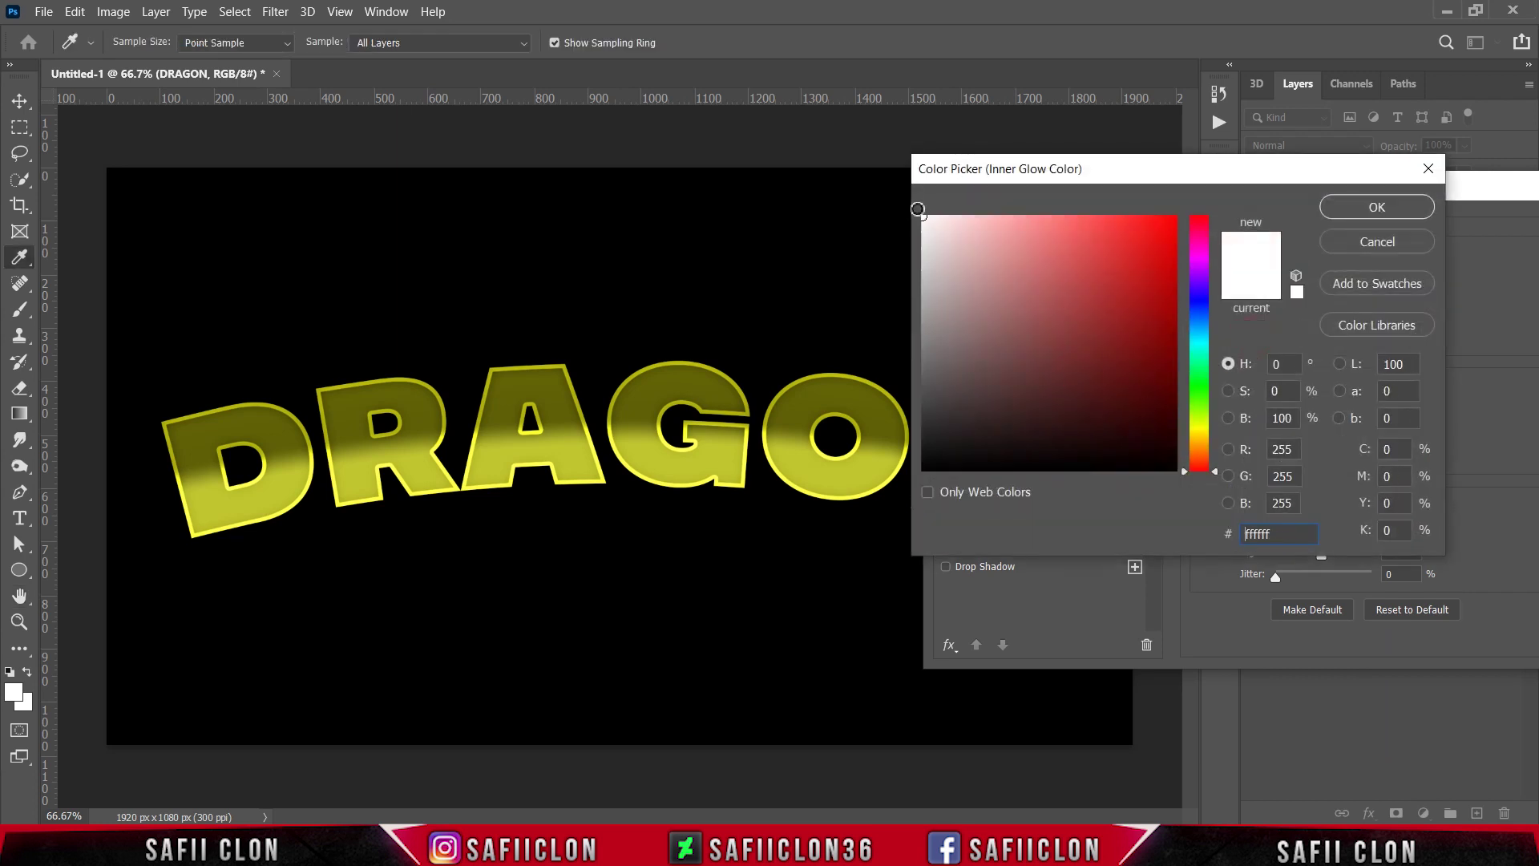
click(1349, 206)
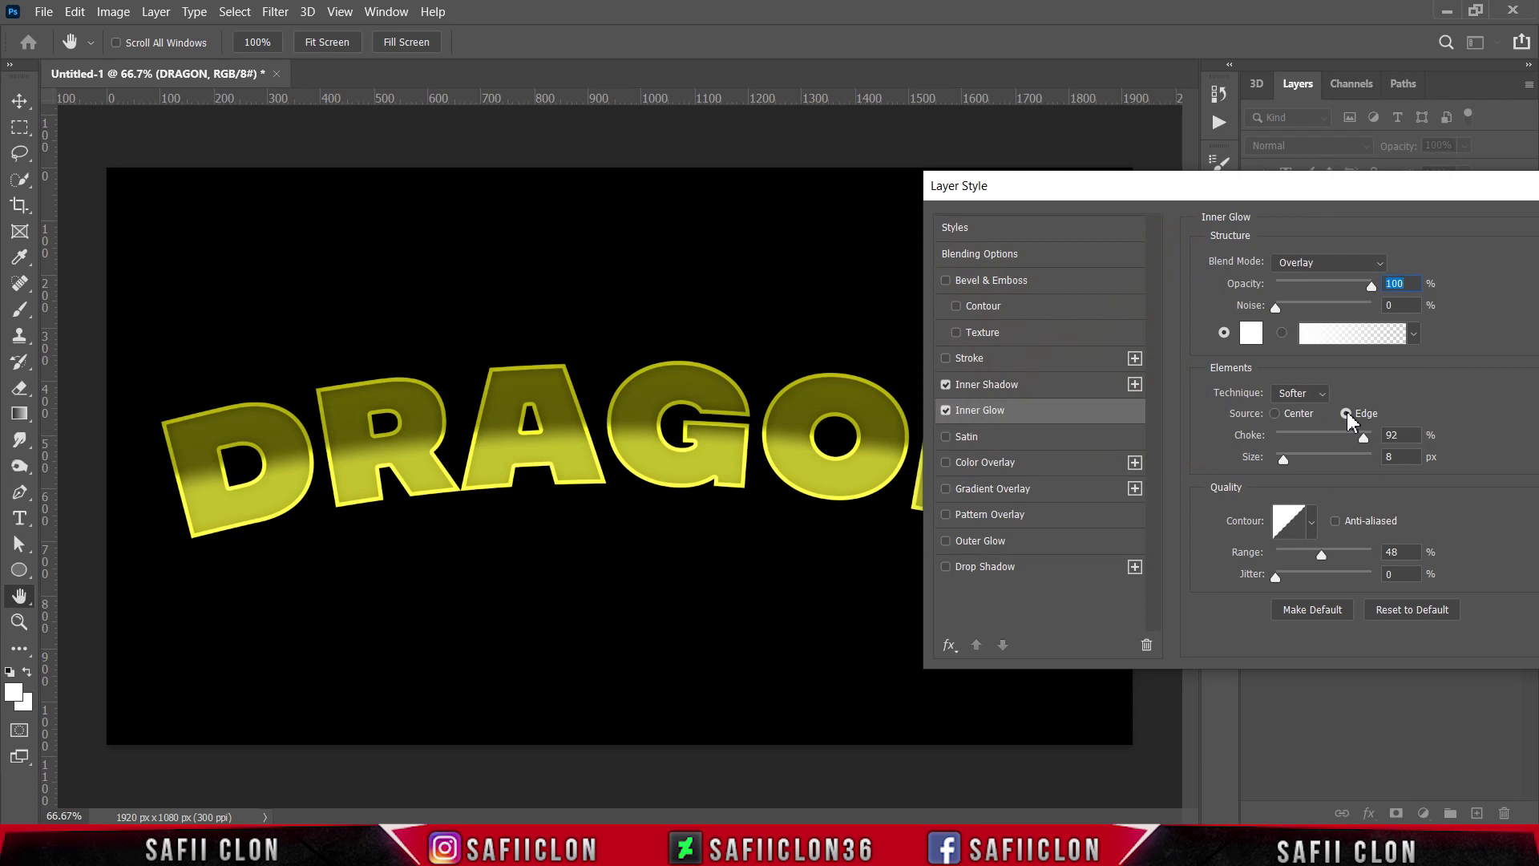
- Set the Inner Glow source to Edge with 92% choke, 8 px size and 49% range, and apply the layer style
click(1347, 412)
click(1364, 439)
drag(1286, 462, 1285, 462)
mouse_move(1325, 561)
mouse_down()
mouse_move(1294, 562)
mouse_move(1363, 568)
mouse_move(1257, 567)
mouse_move(1316, 564)
mouse_up()
click(1324, 561)
drag(1267, 197, 651, 259)
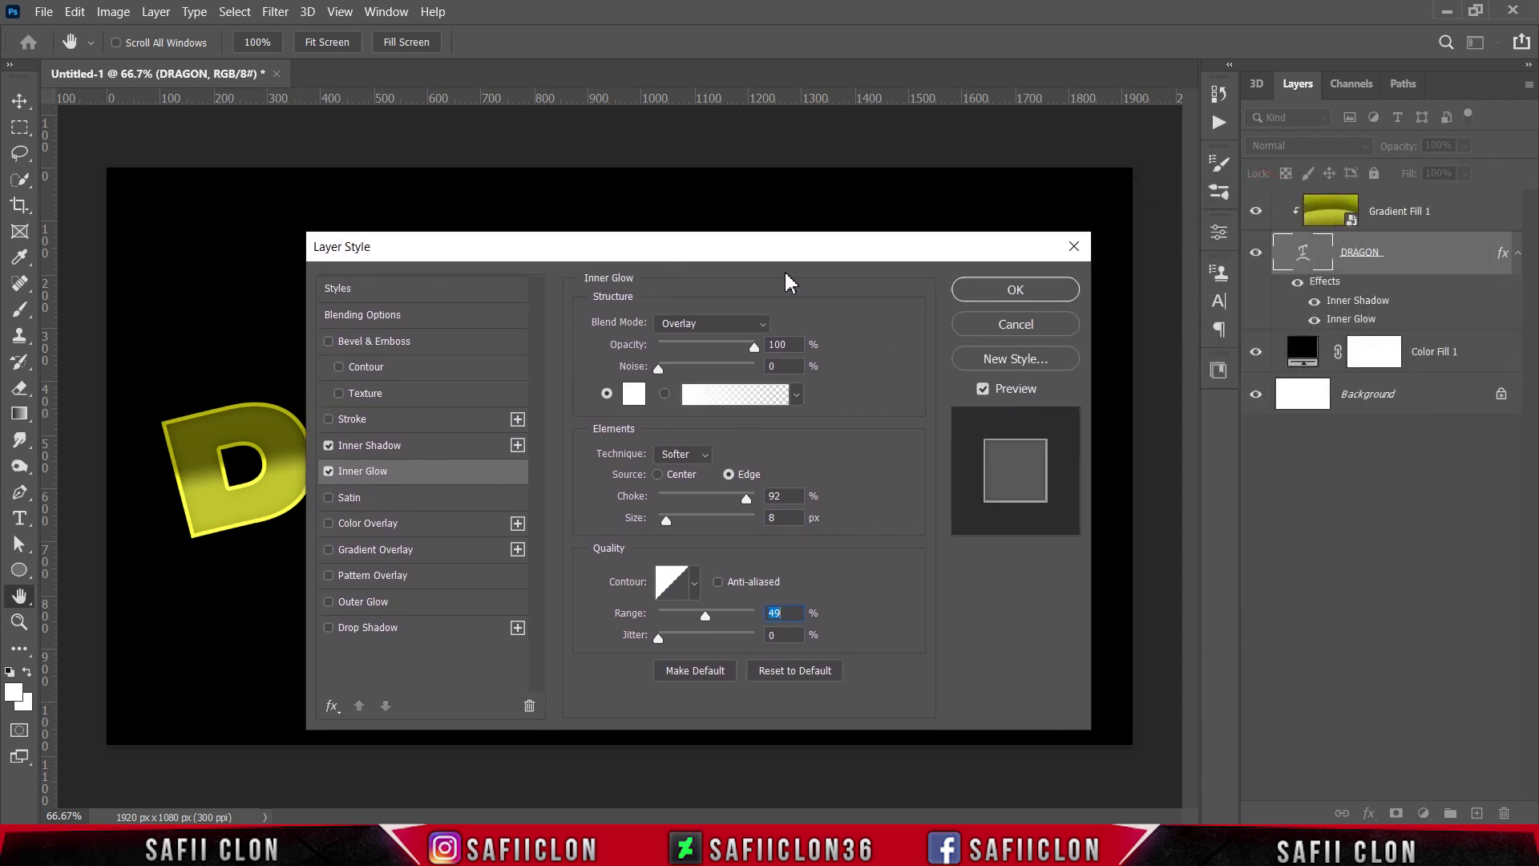
click(1015, 290)
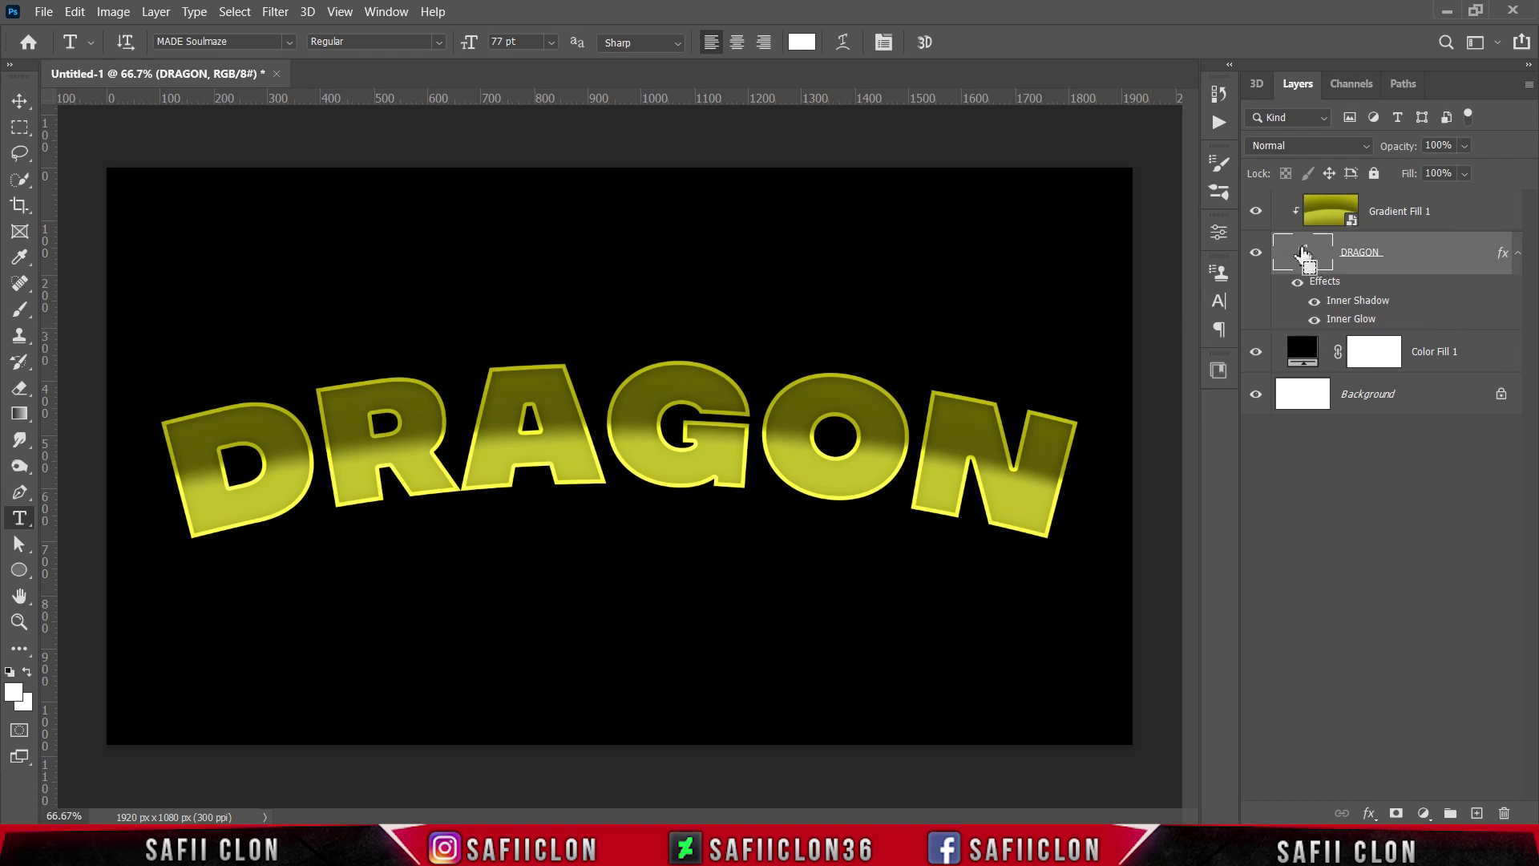
- Load the DRAGON text outline as a selection, make Color Fill 1 the active layer, and expand the selection by 7 pixels
ctrl+click(1302, 255)
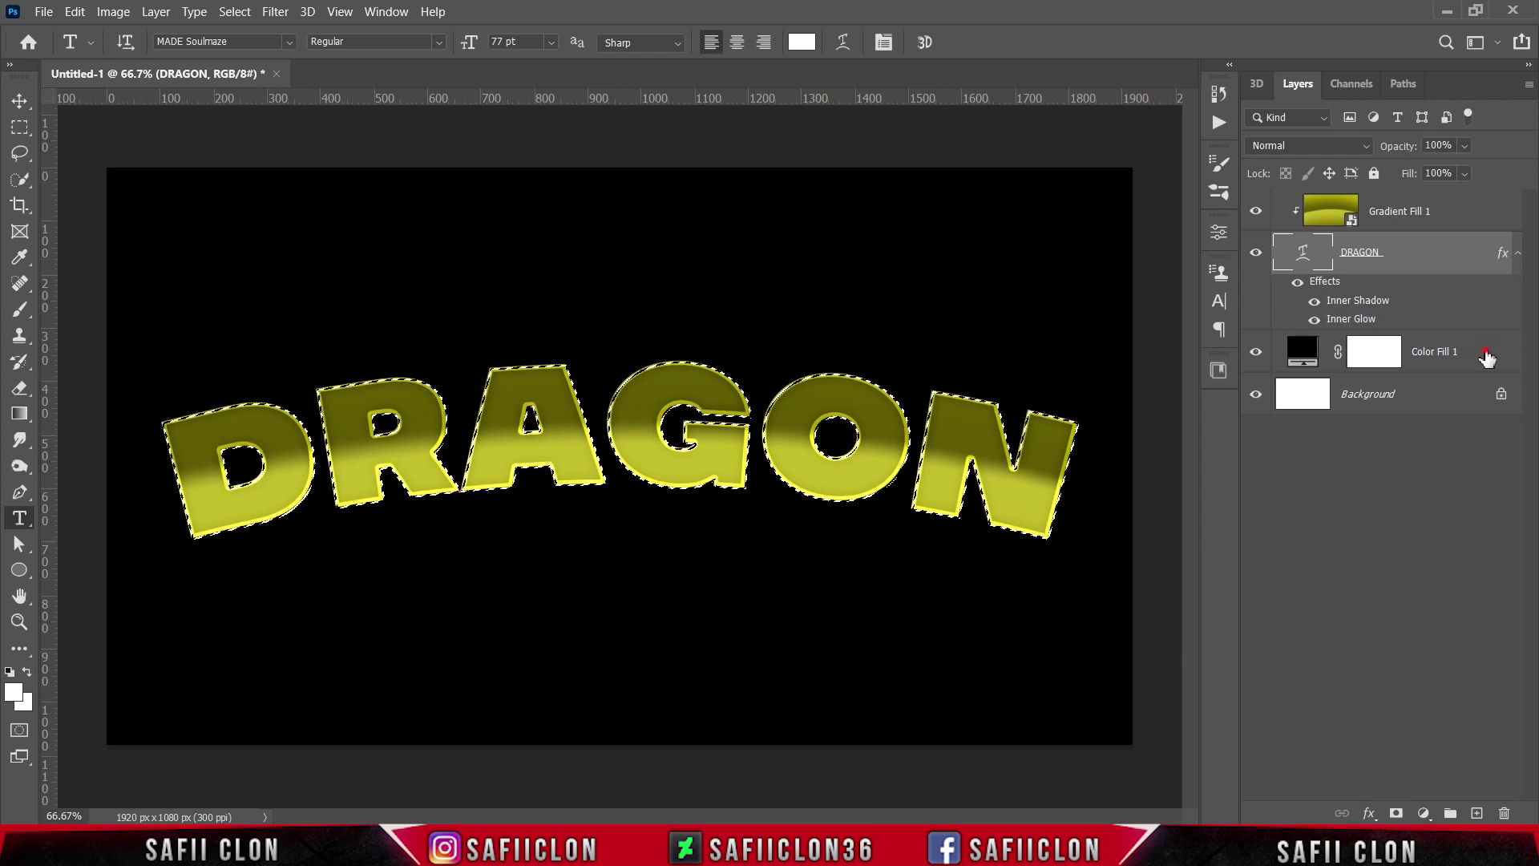
click(1467, 359)
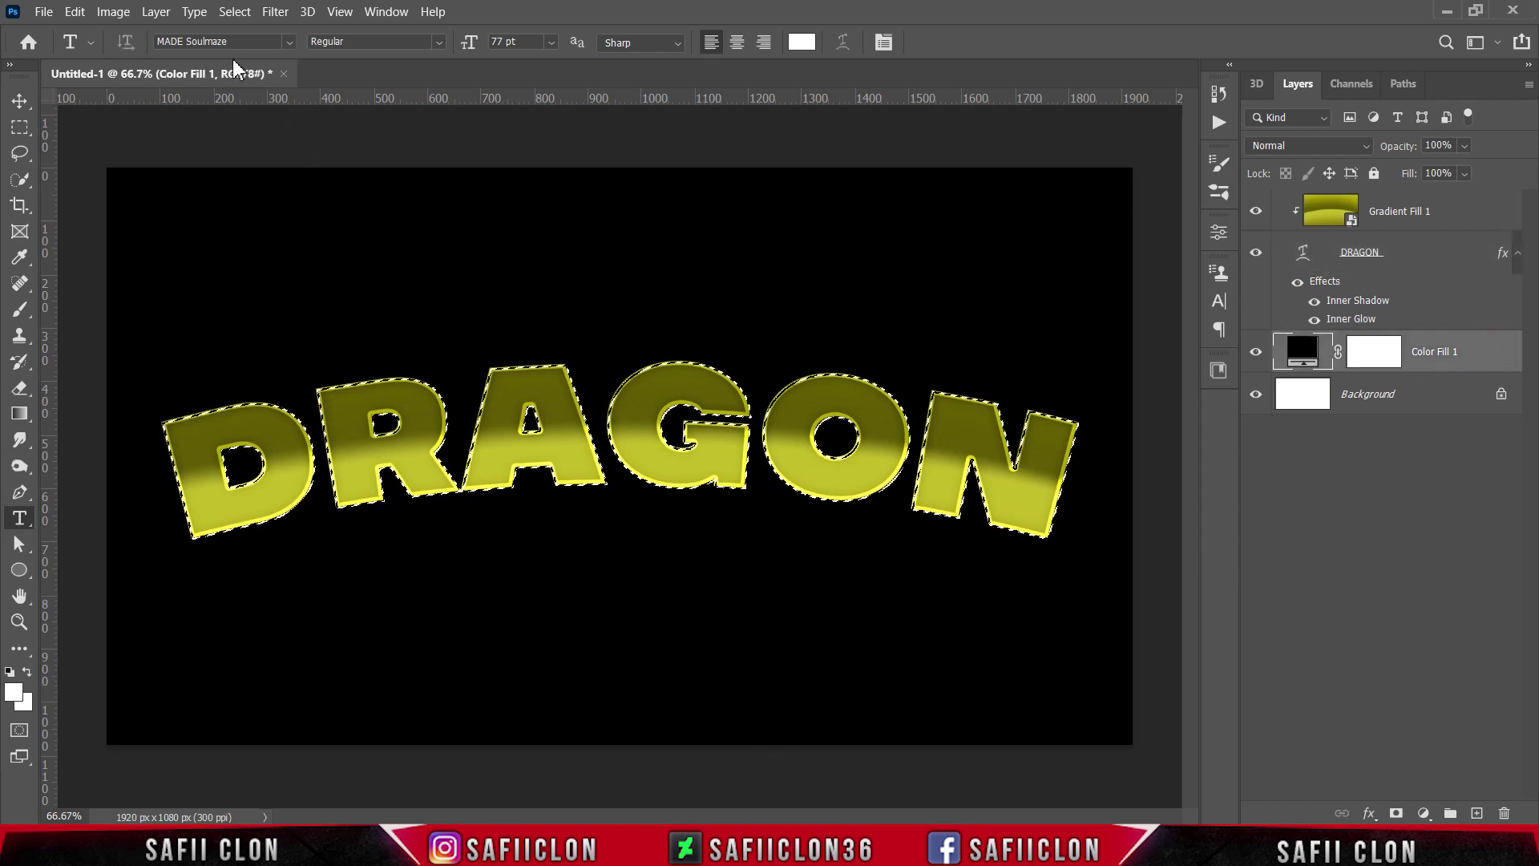
click(232, 12)
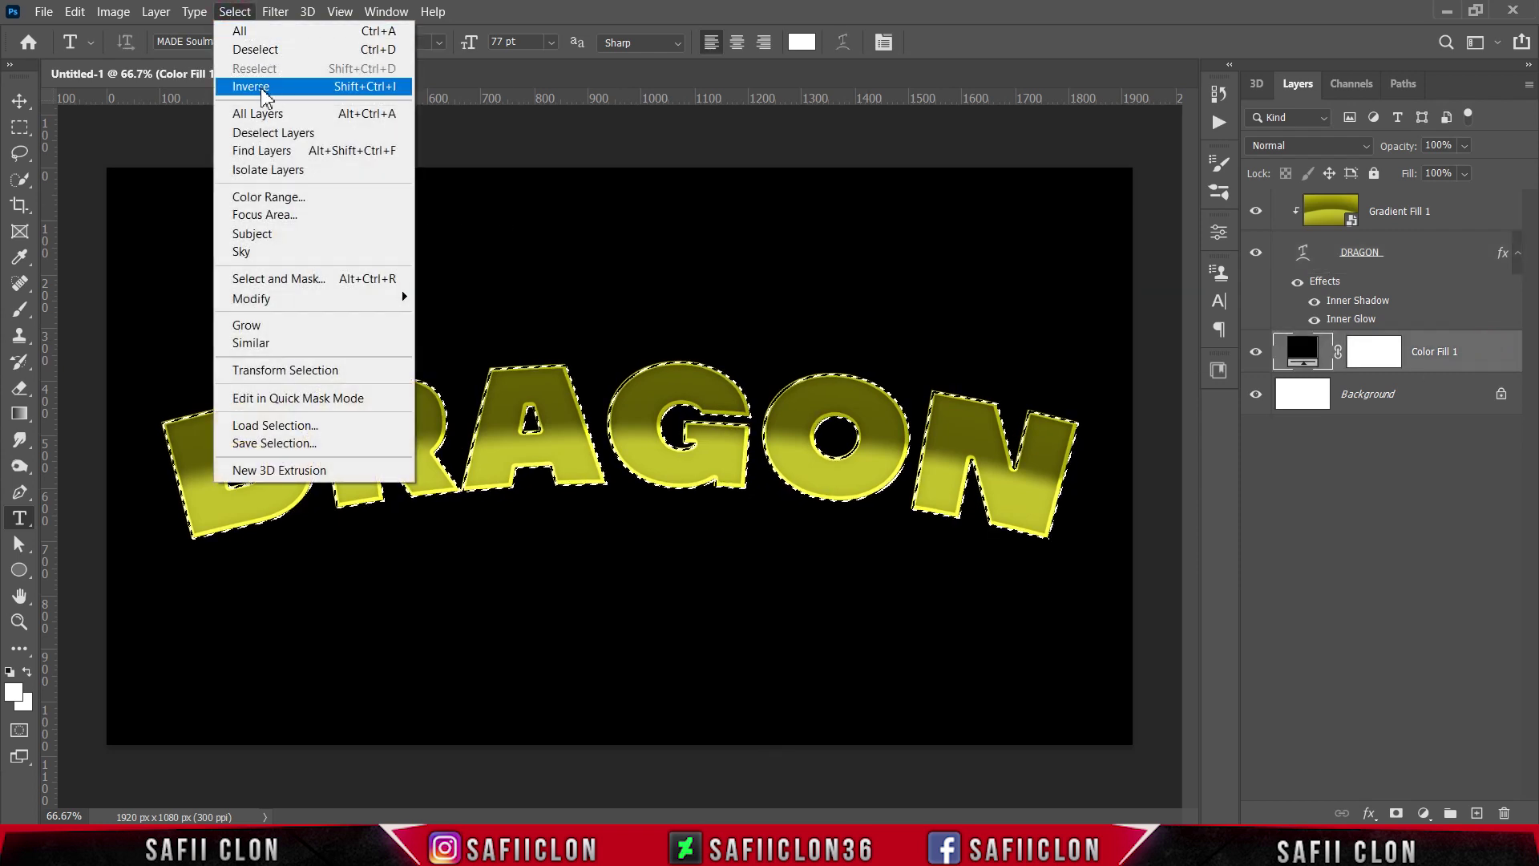
mouse_move(294, 310)
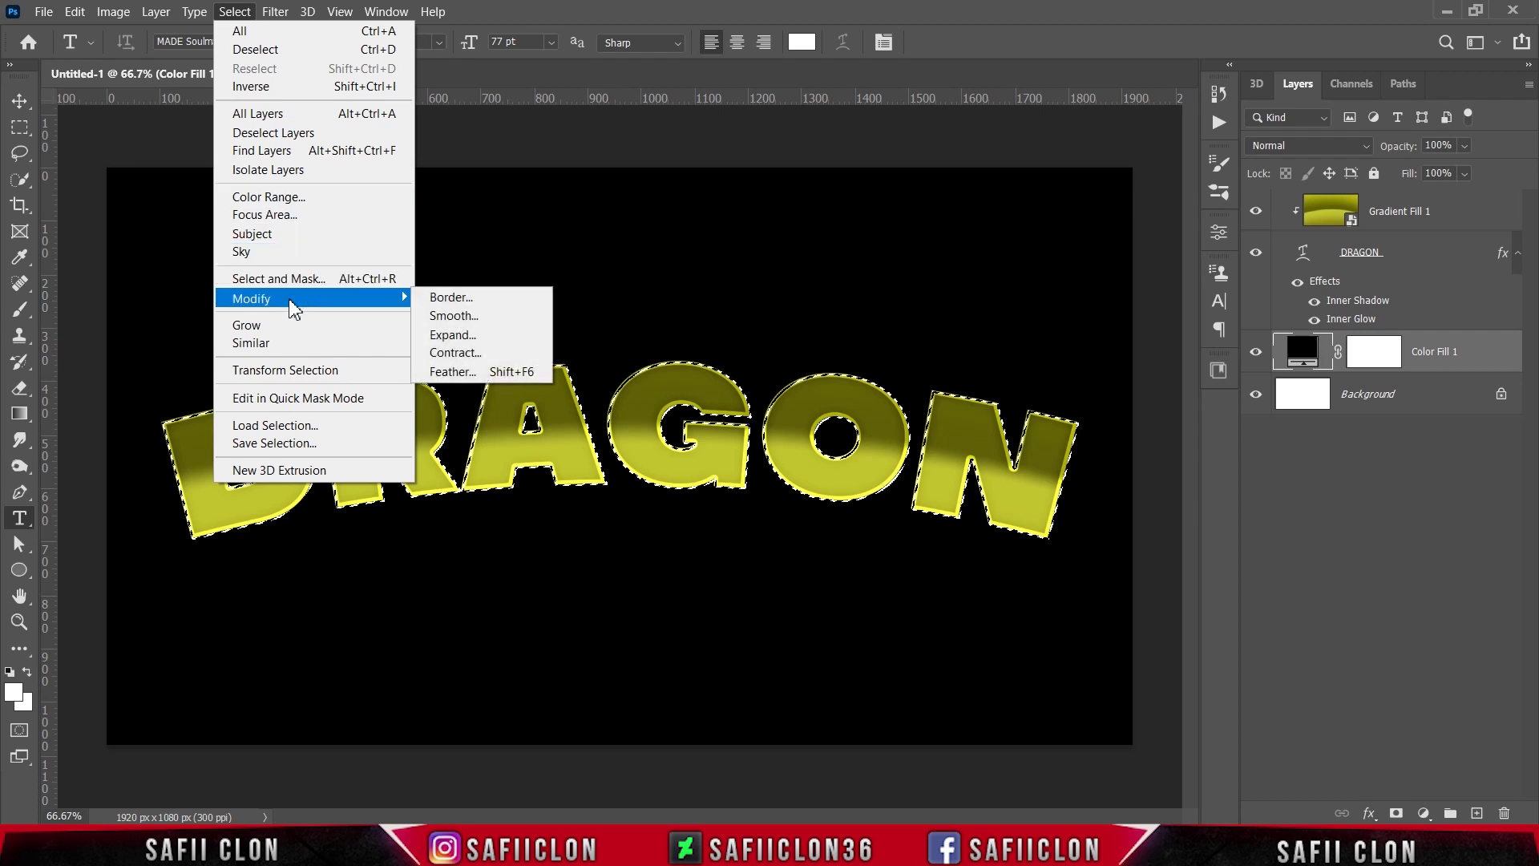
click(467, 337)
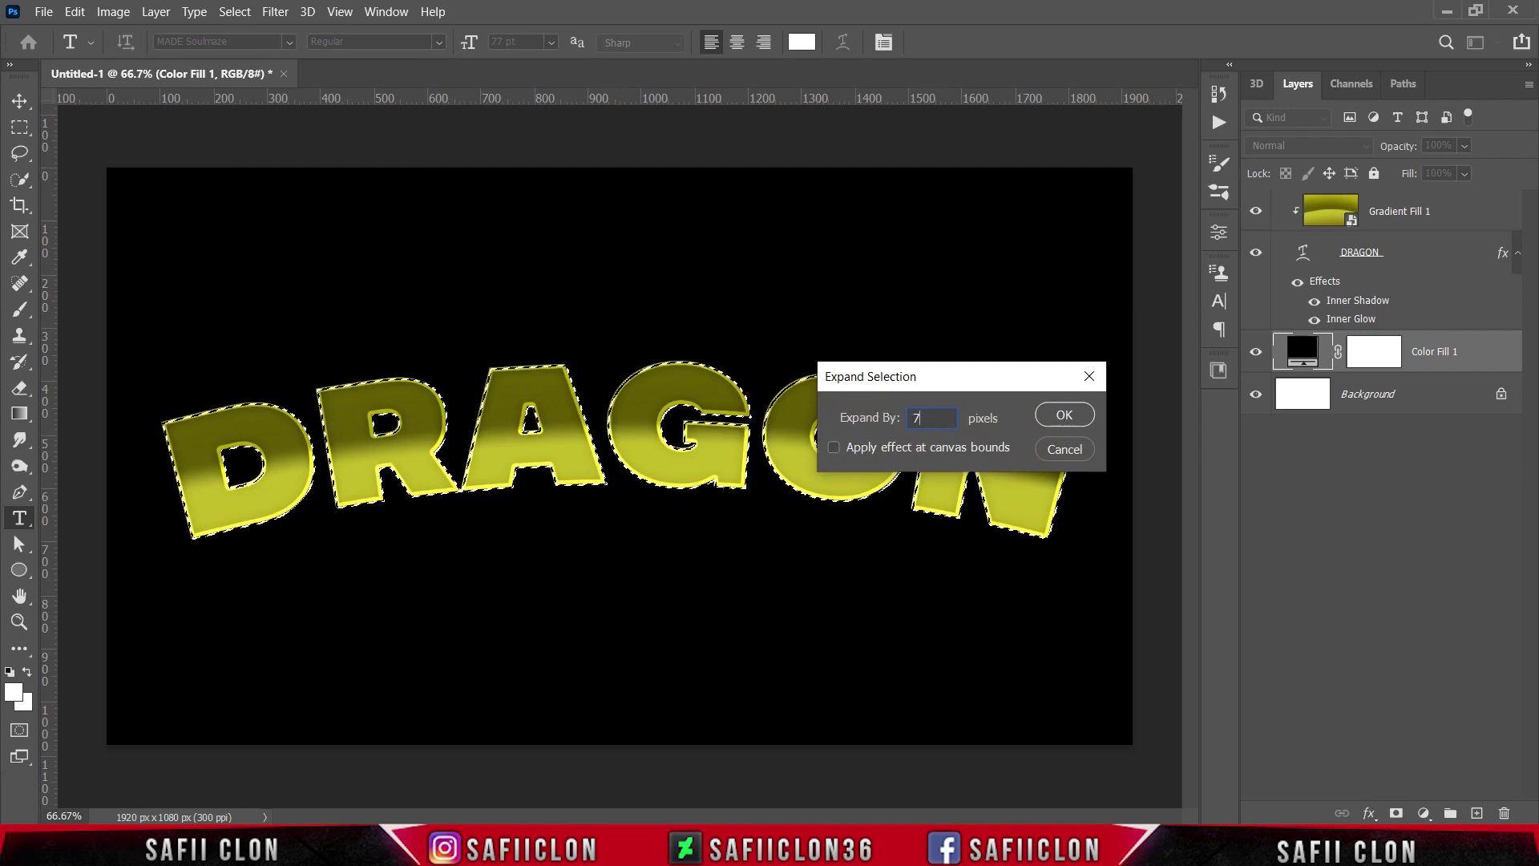
click(1059, 416)
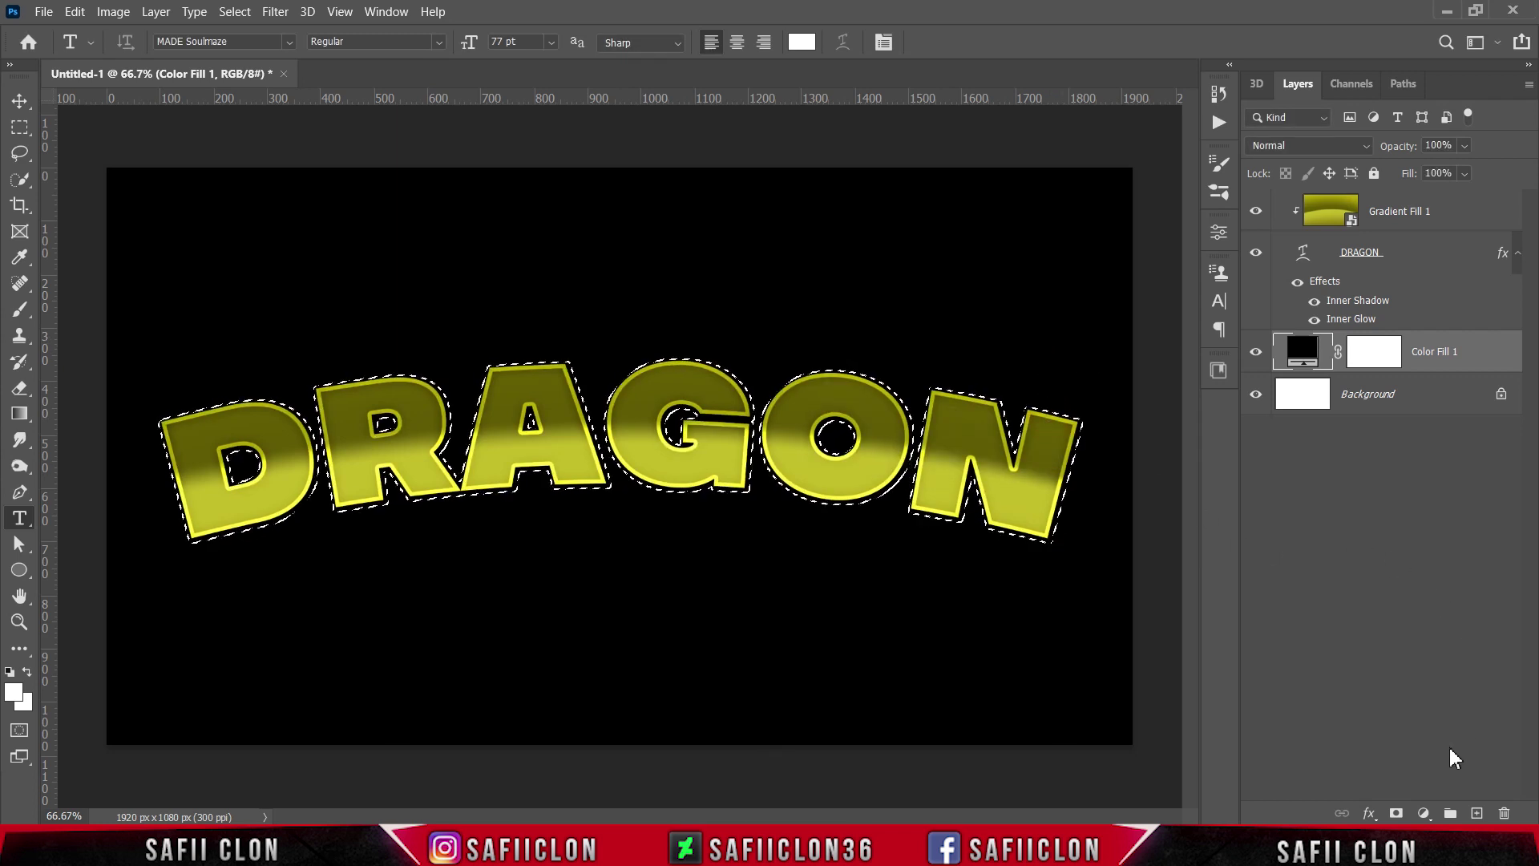
- Fill the expanded selection with a white ffffff Solid Color layer directly above Color Fill 1
click(1424, 813)
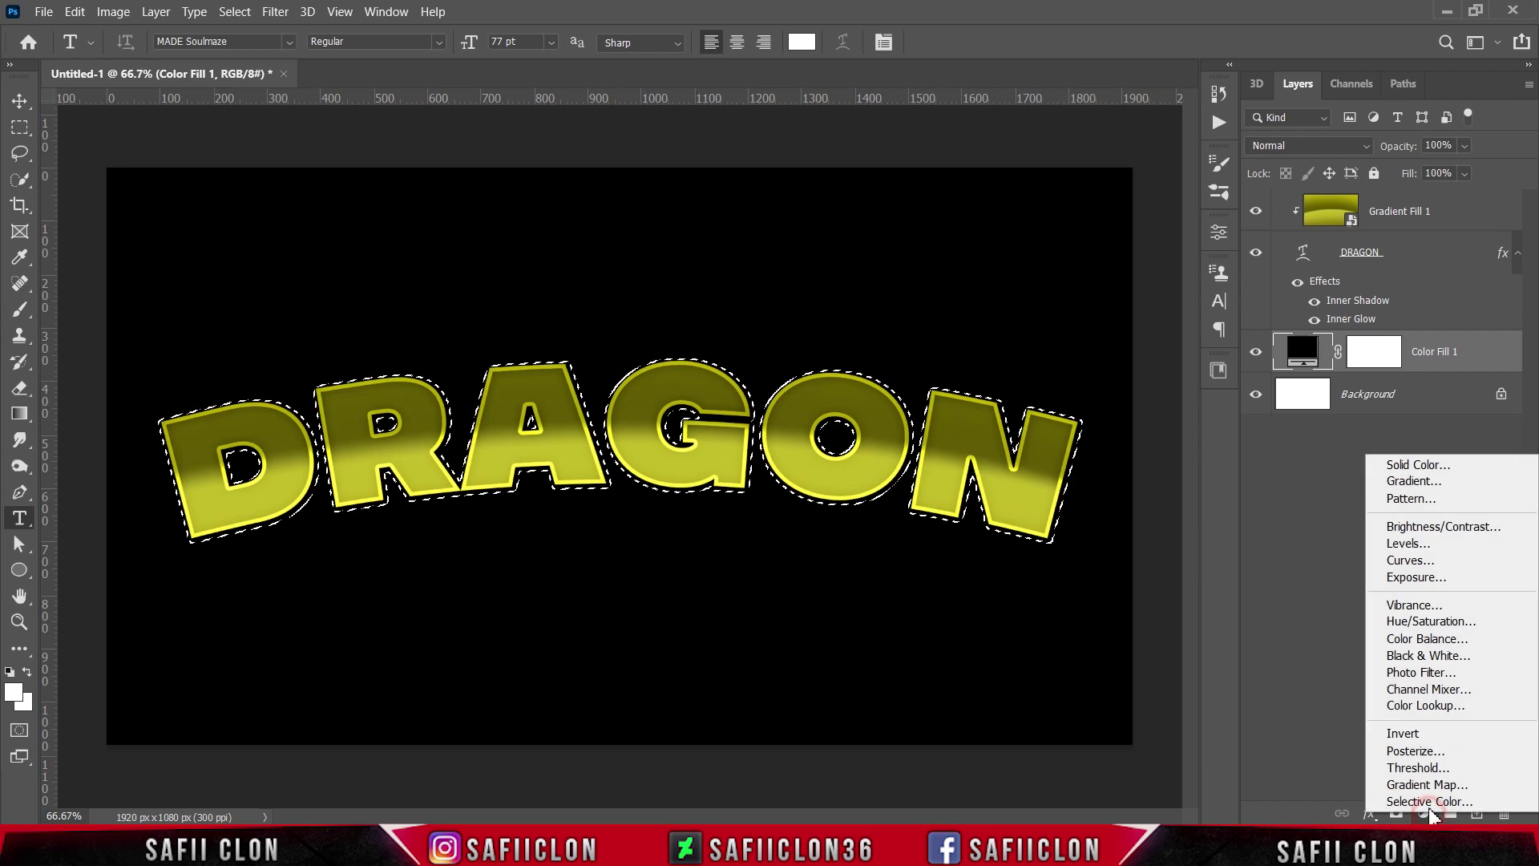
click(1455, 469)
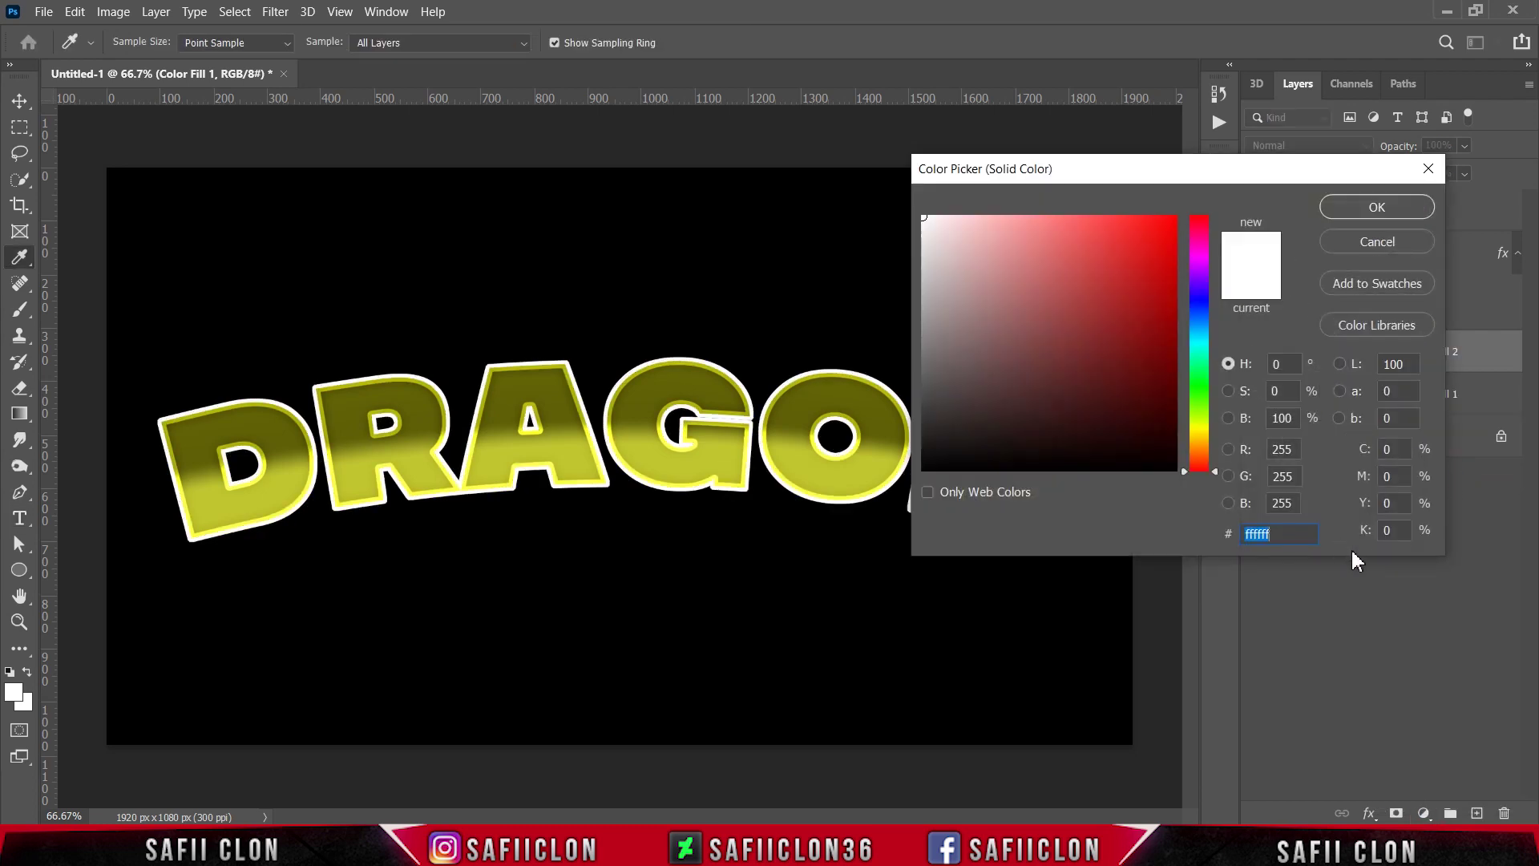
drag(1058, 285, 919, 194)
click(1334, 210)
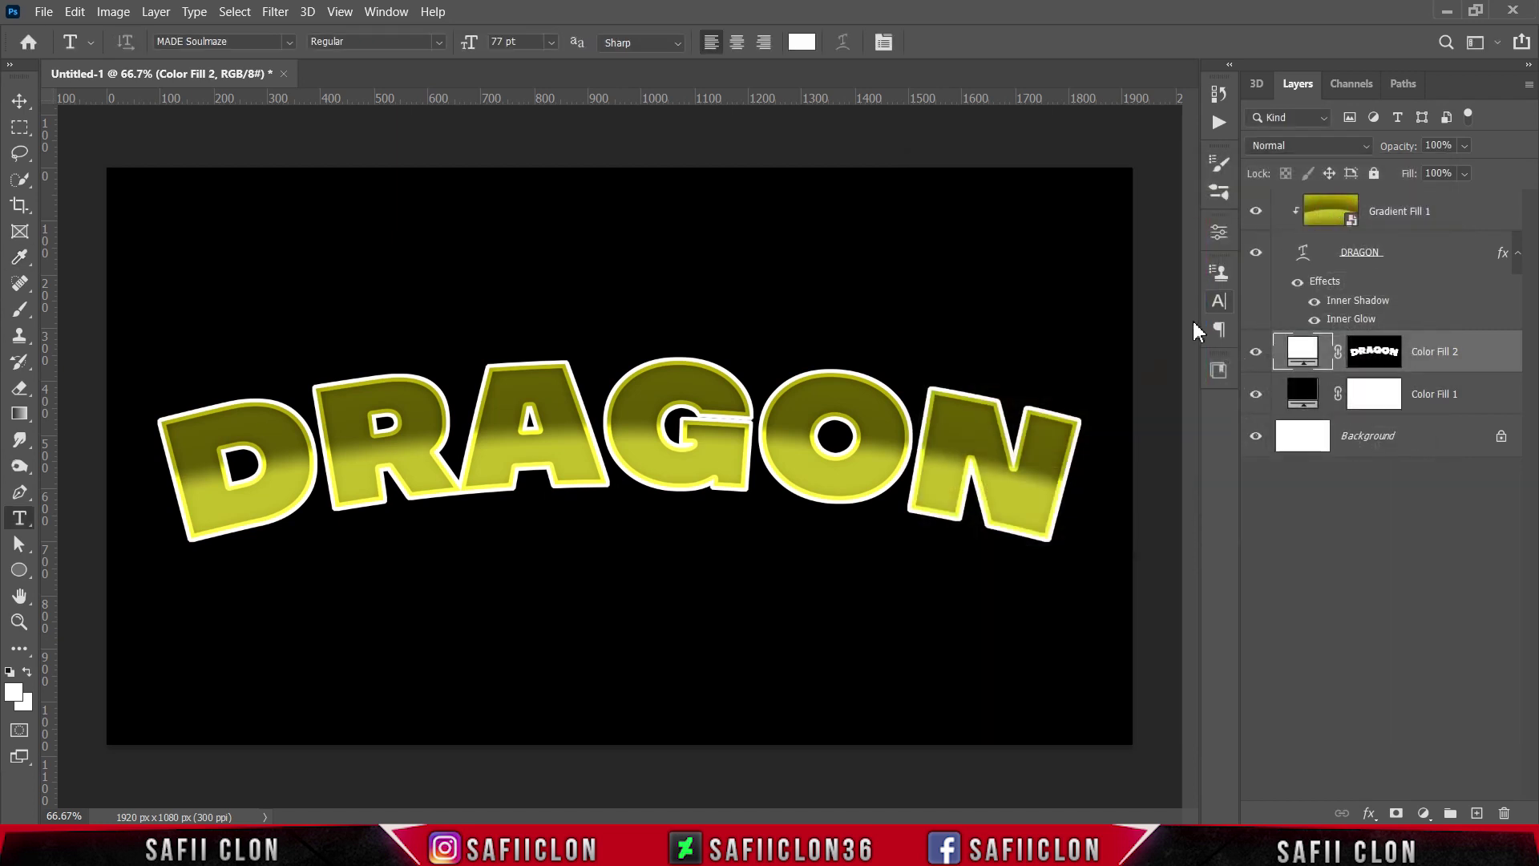
- Add a Bevel & Emboss effect to the Color Fill 2 layer with the Inner Bevel style and Smooth technique
right_click(1492, 355)
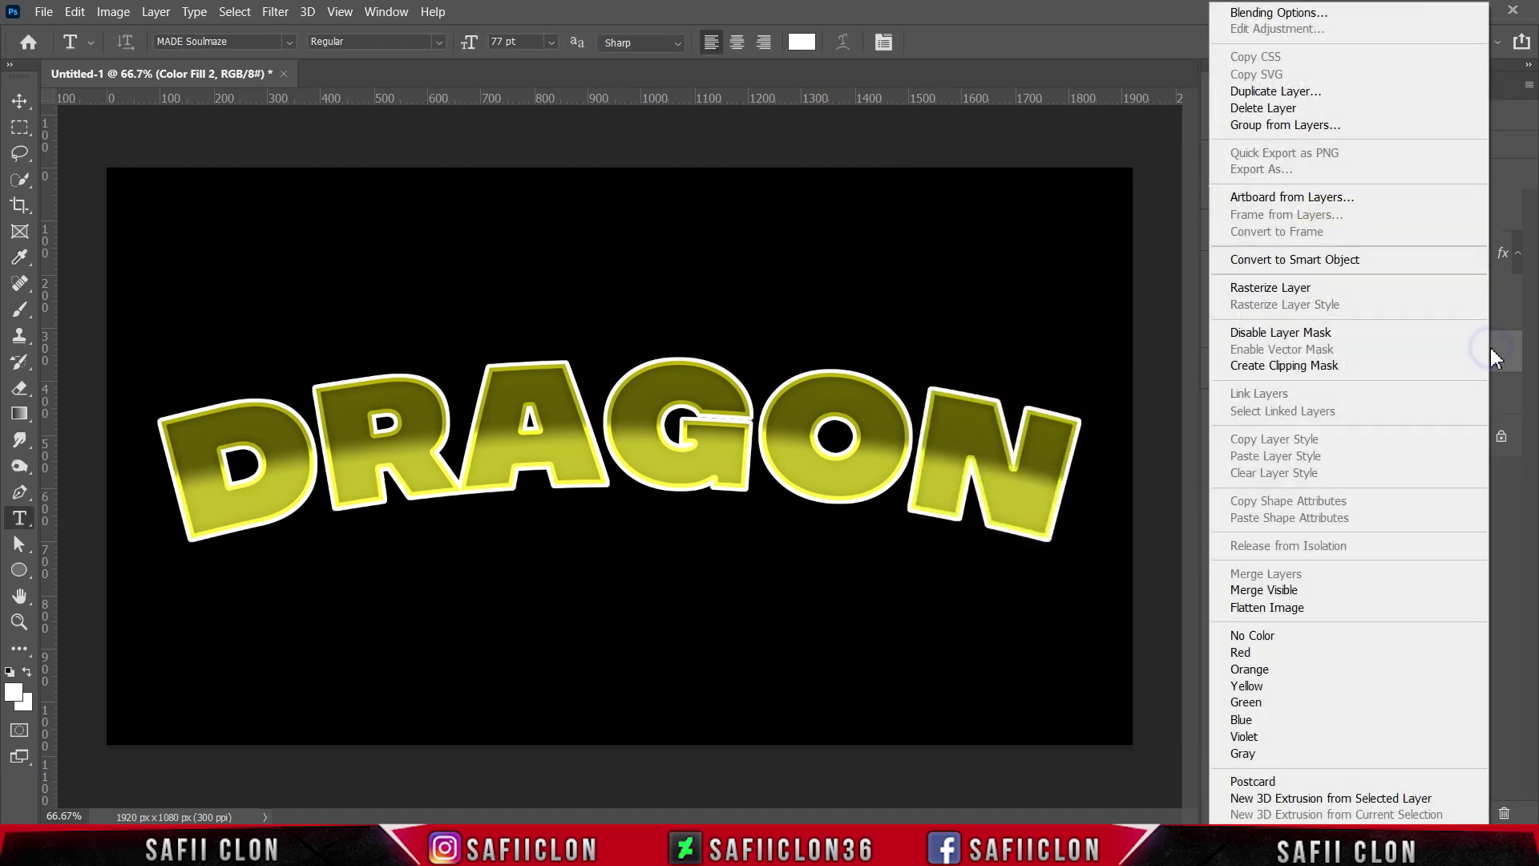
click(1298, 14)
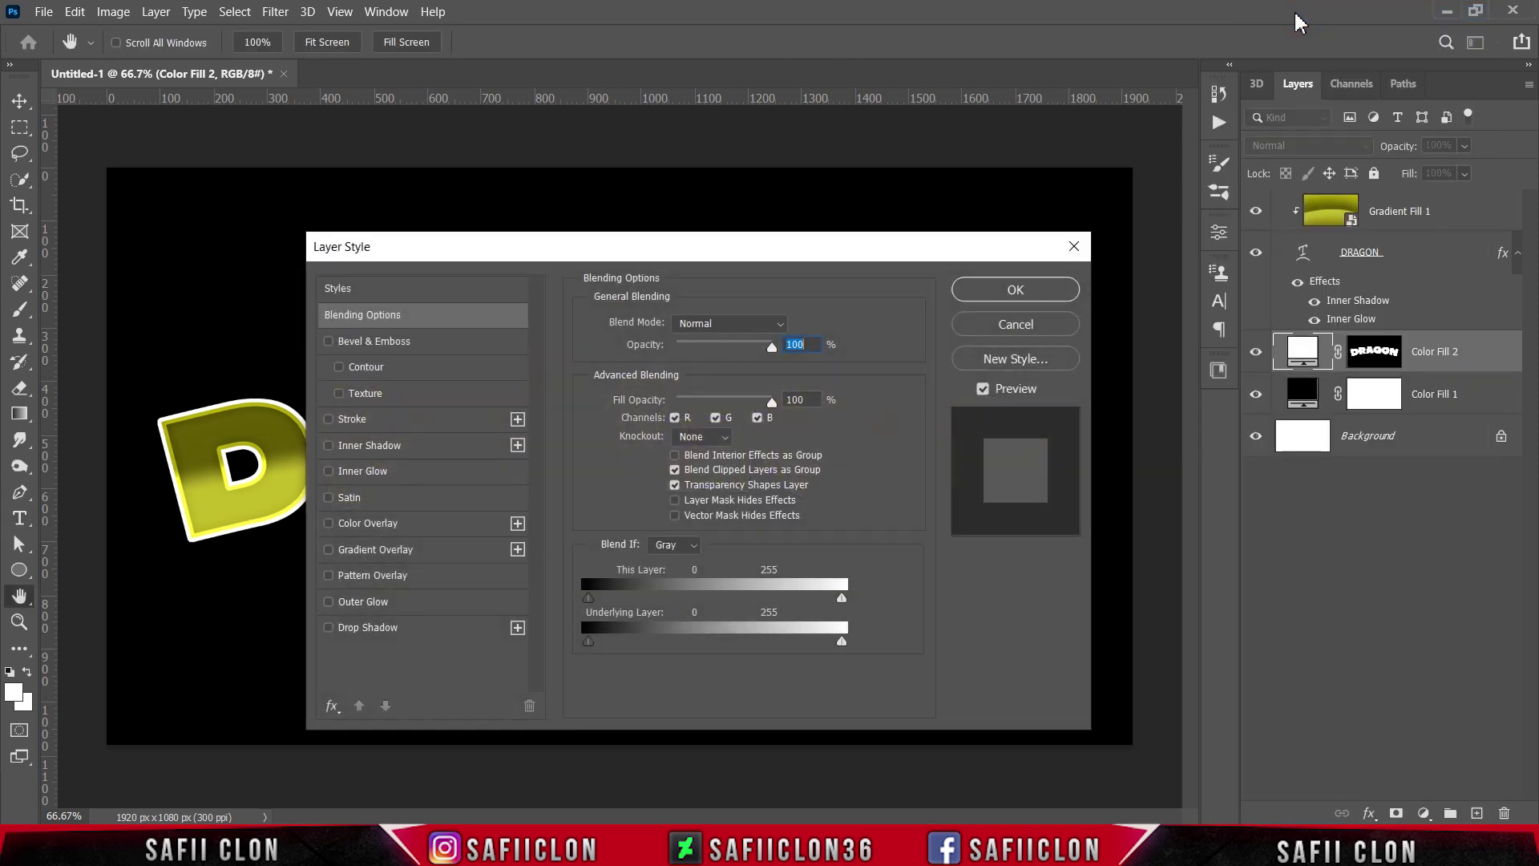
drag(481, 248, 1084, 213)
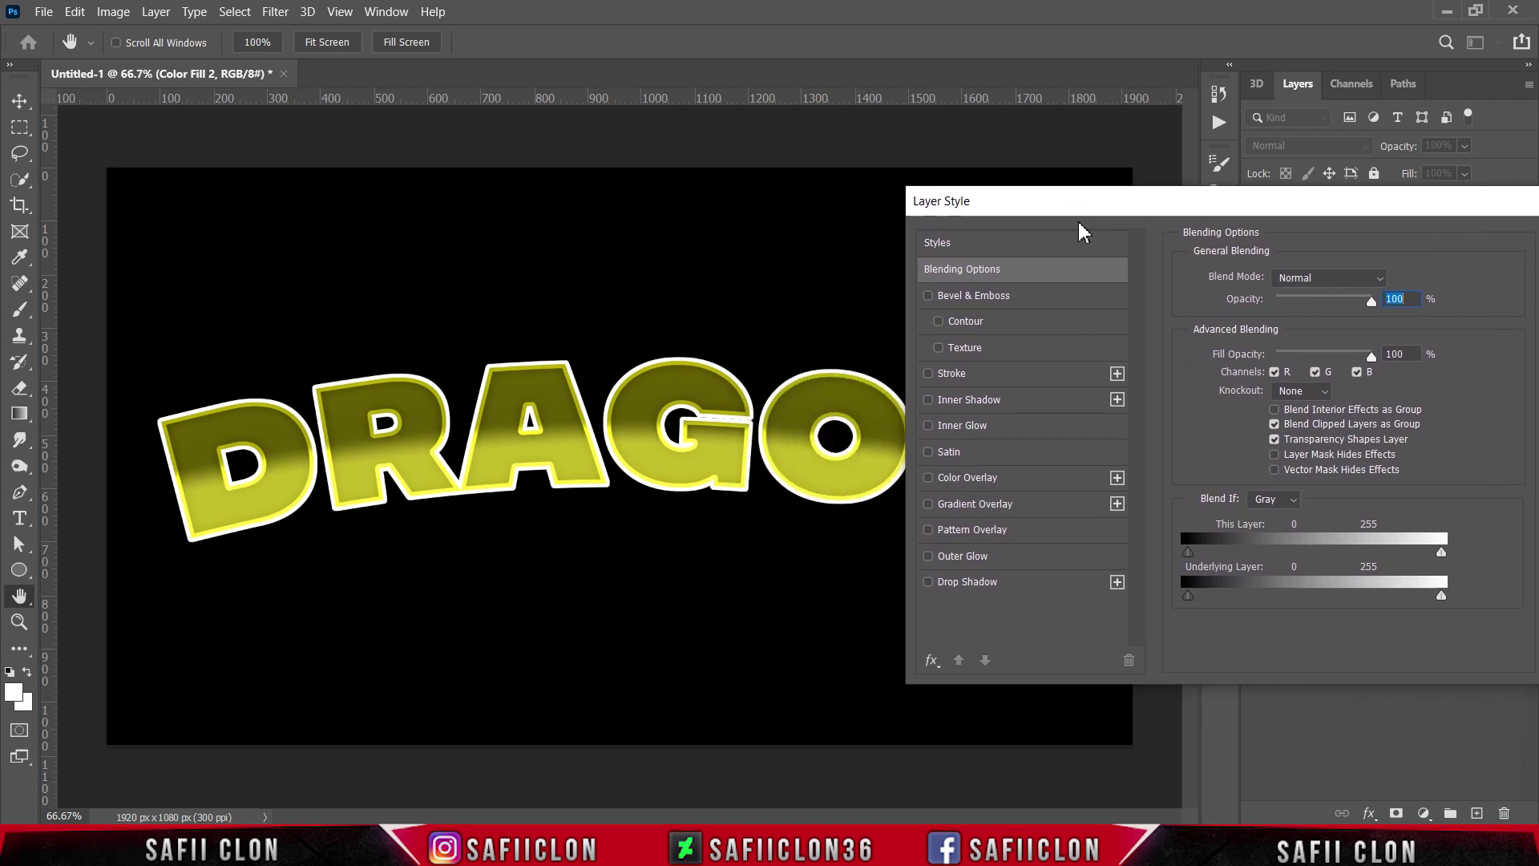
click(993, 303)
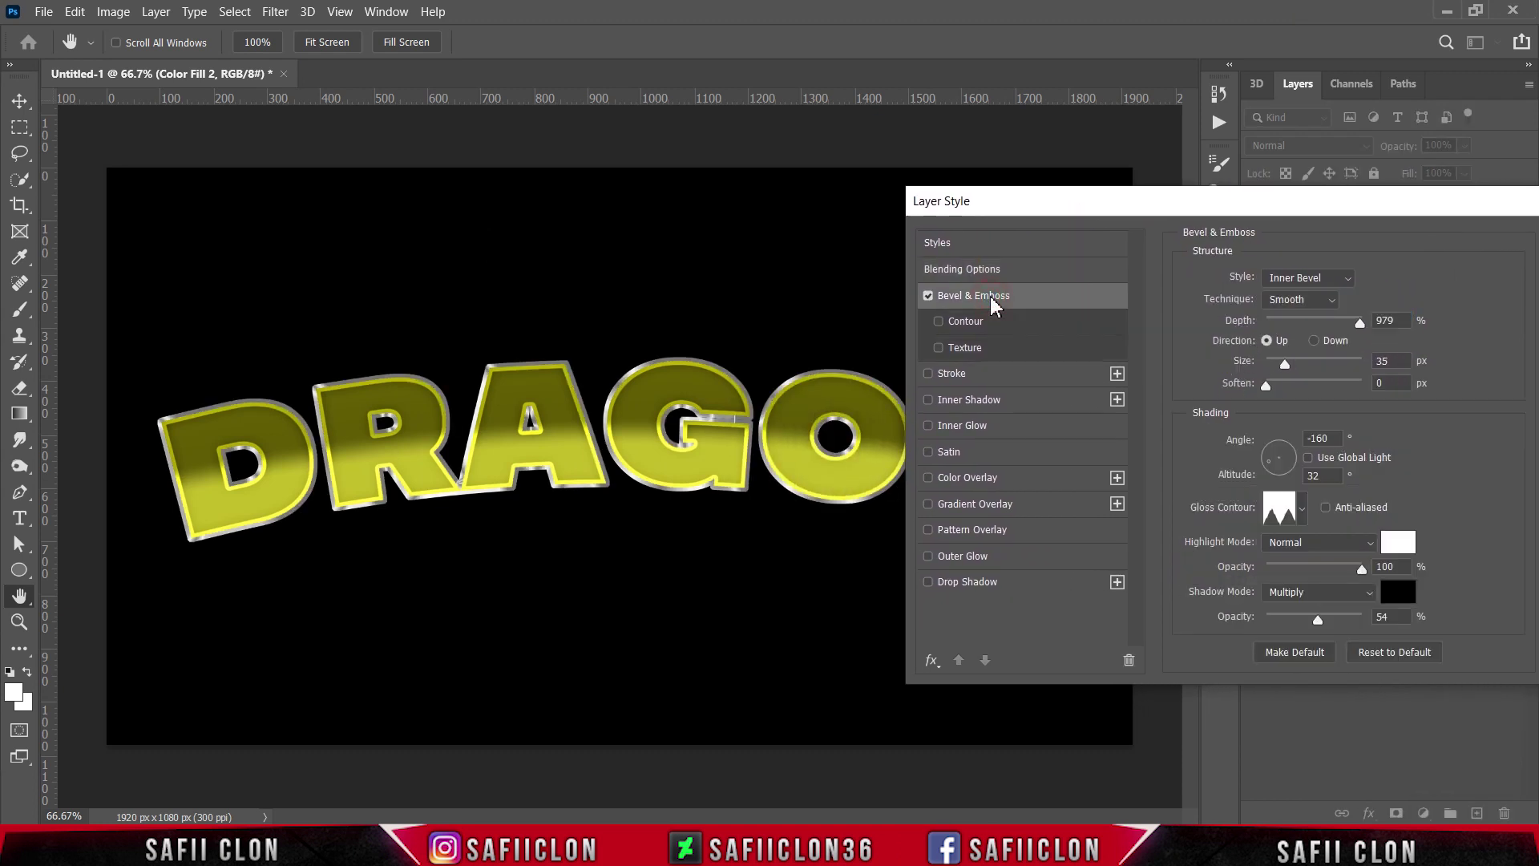
click(1316, 287)
click(1307, 311)
click(1299, 299)
click(1291, 318)
- Set the bevel's depth to 979%, direction to Up, size to 29 px and soften to 0 px
drag(1360, 321, 1363, 320)
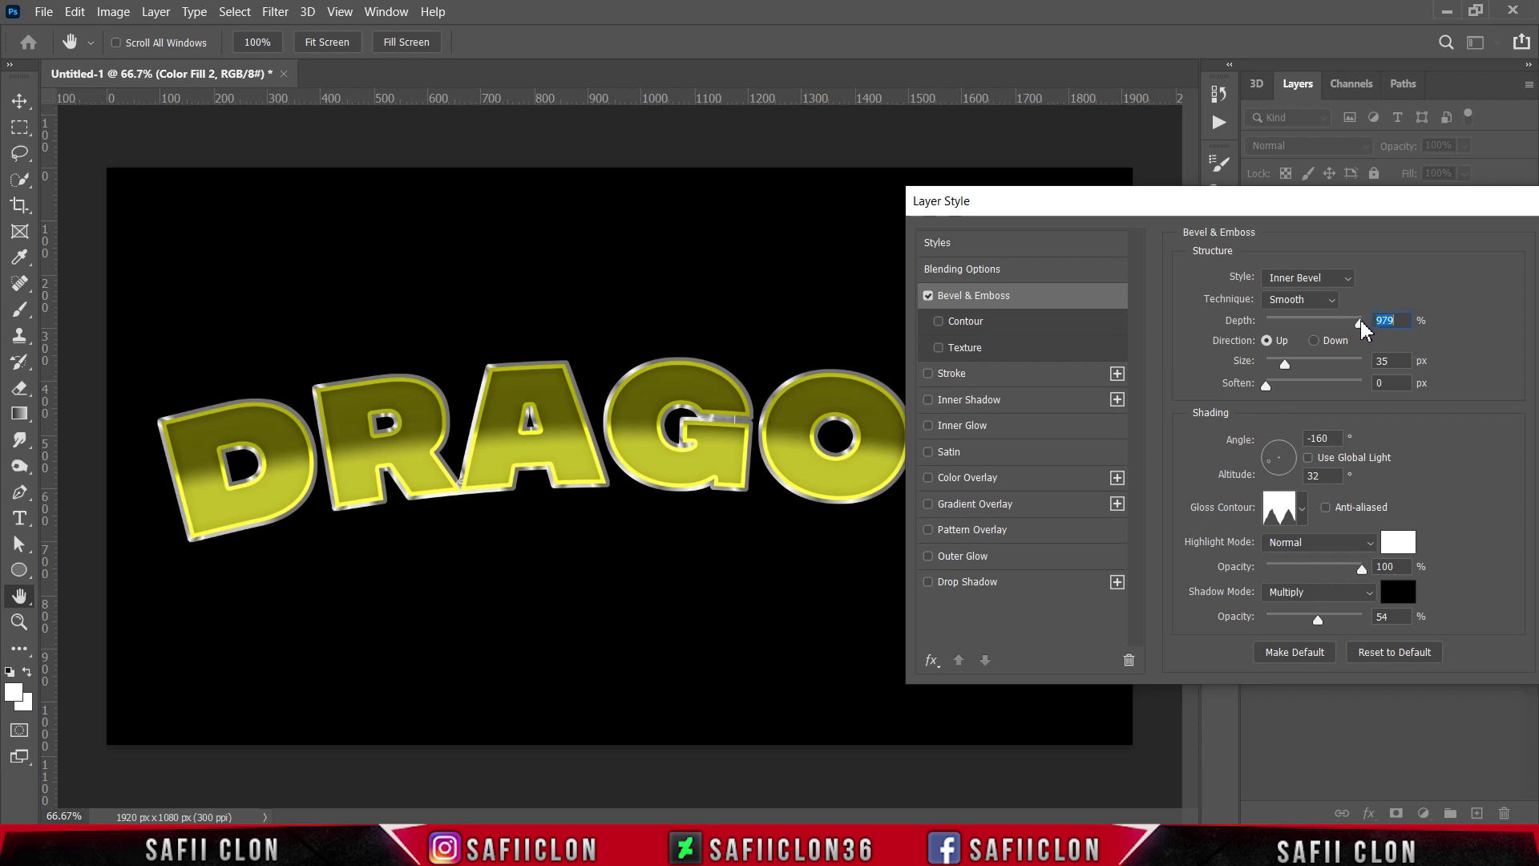
click(1268, 342)
click(1283, 364)
drag(1282, 364, 1282, 364)
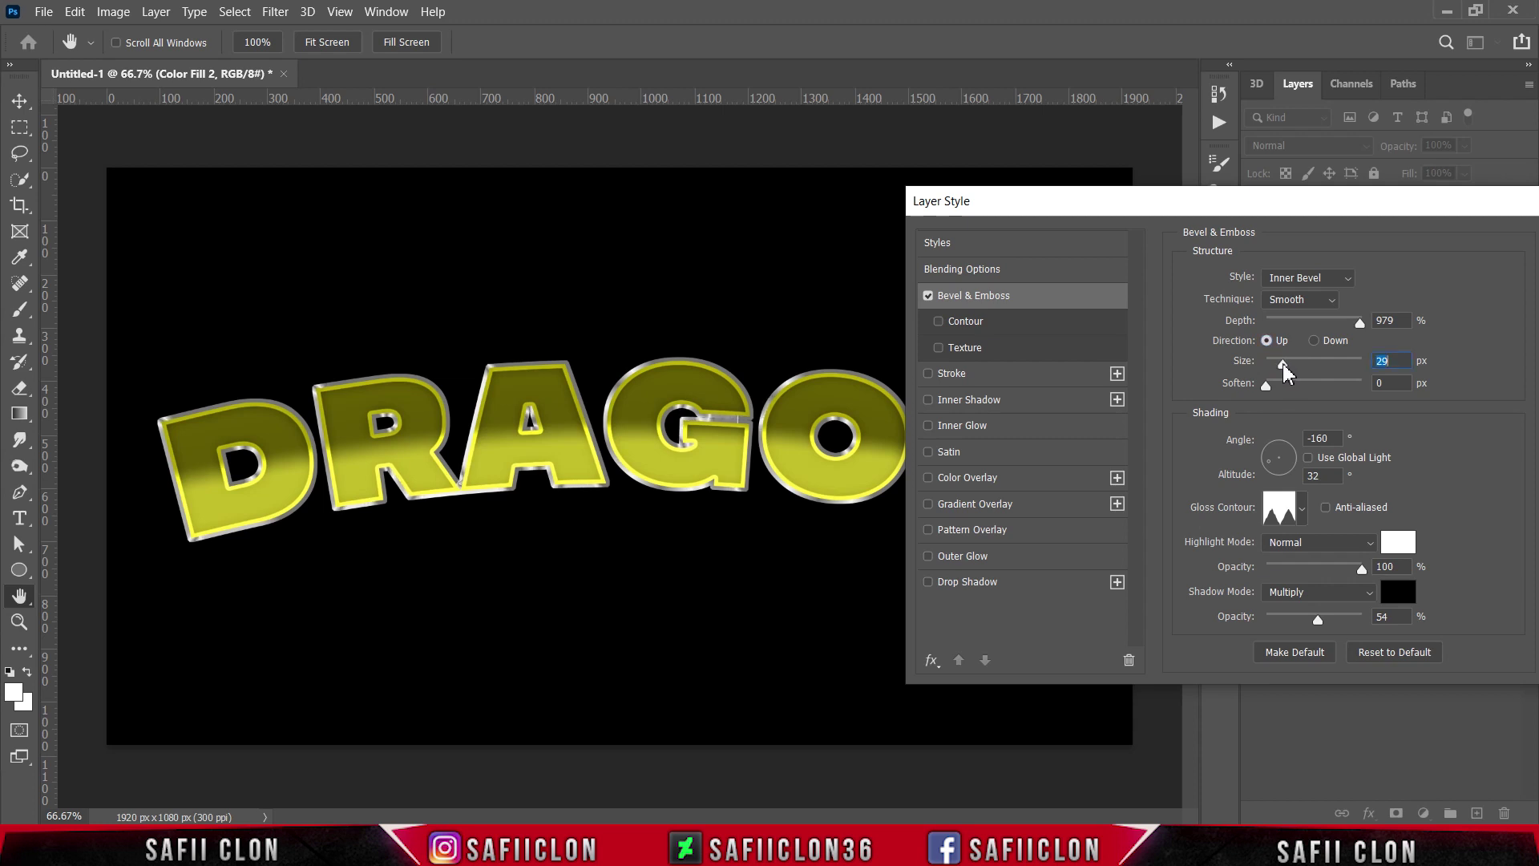
click(1265, 385)
- Set the bevel's shading angle to -175° and its altitude to 26°
click(1329, 442)
text(-7)
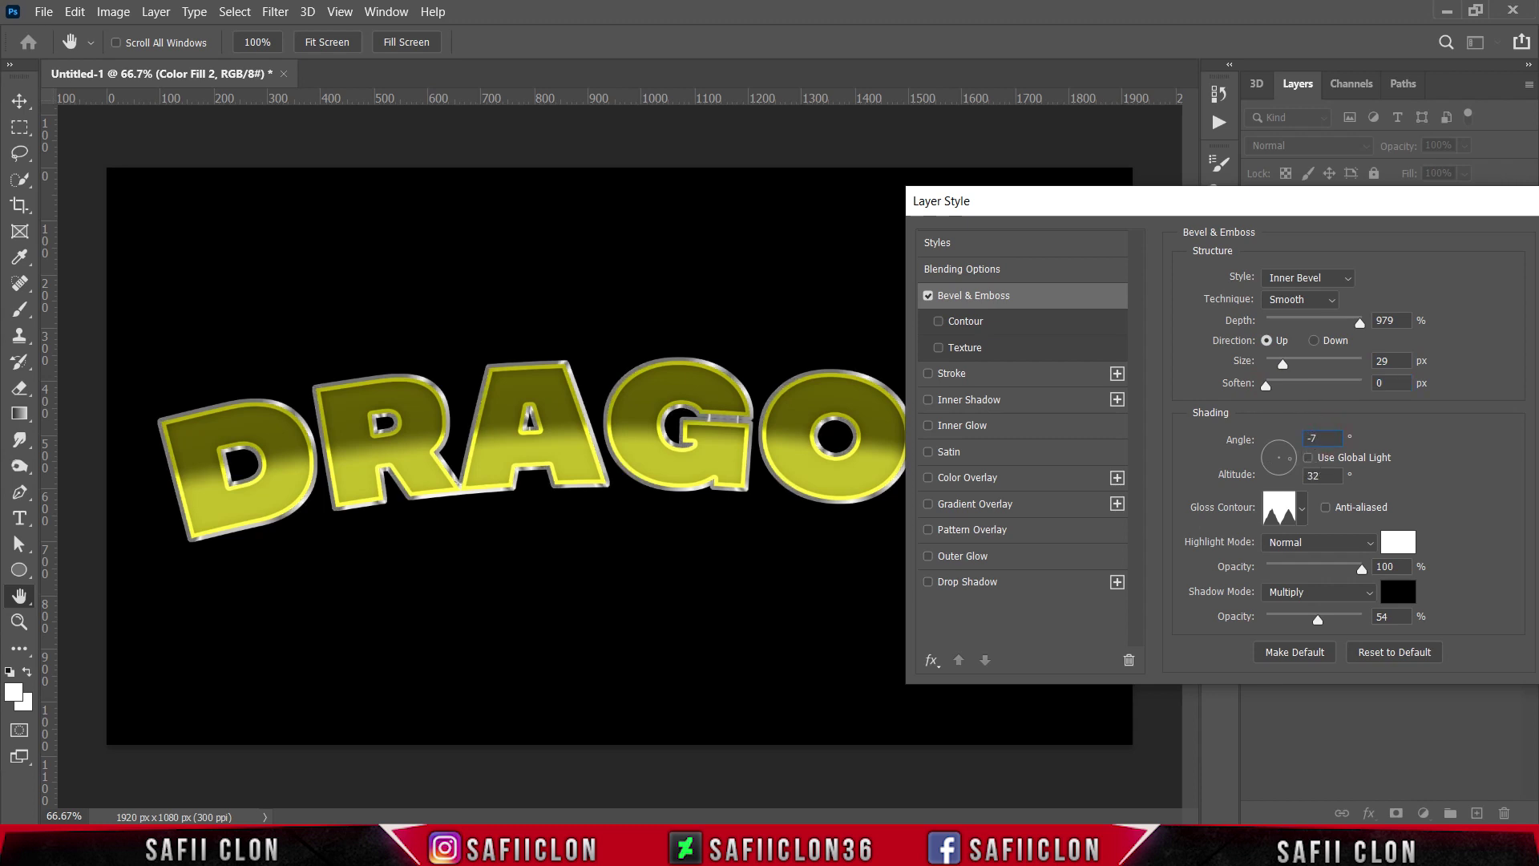
text(17)
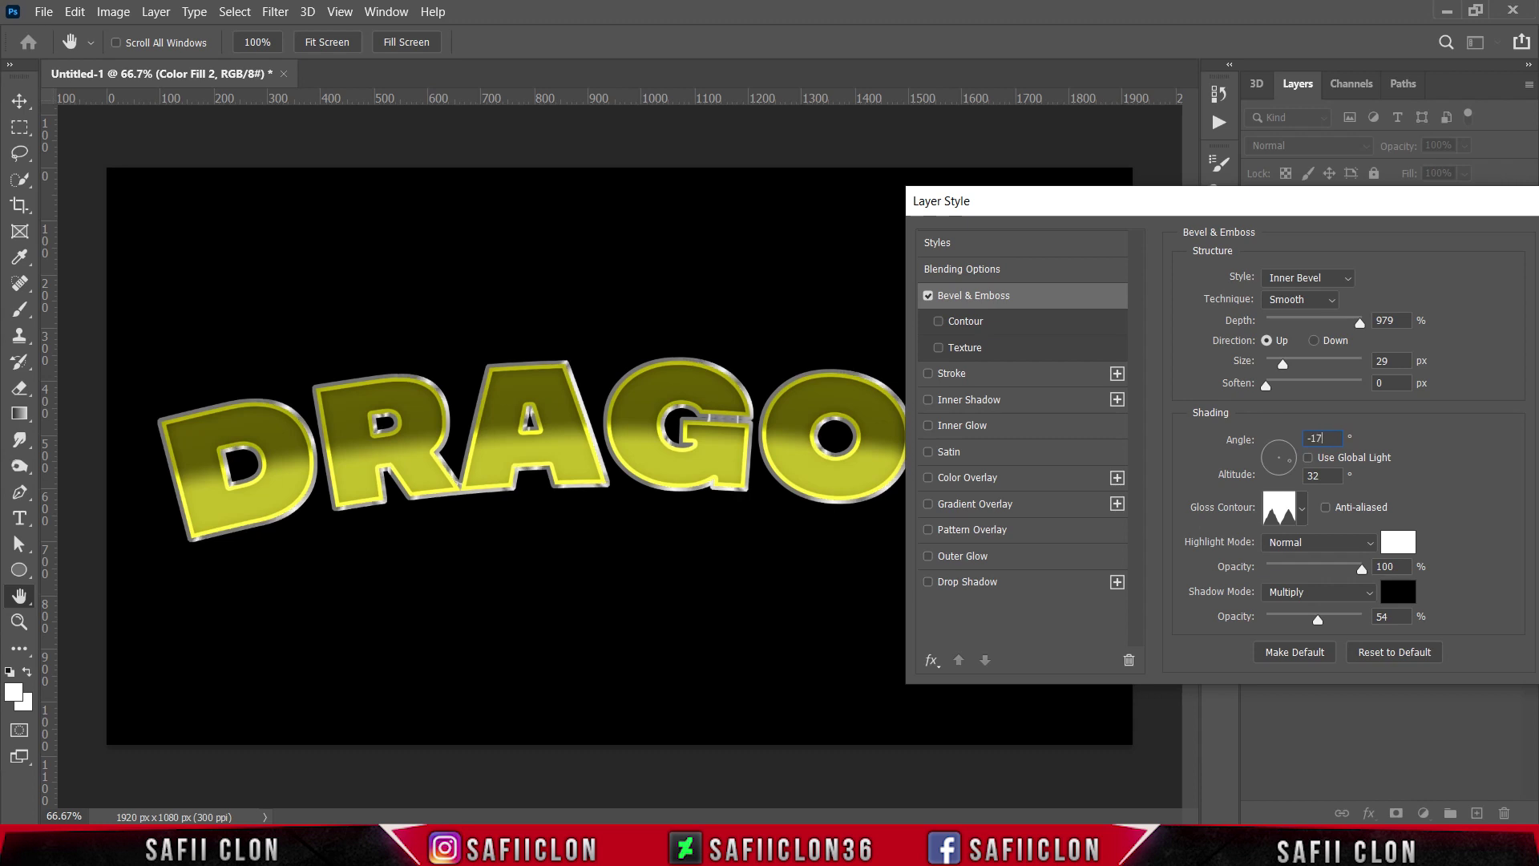
text(9)
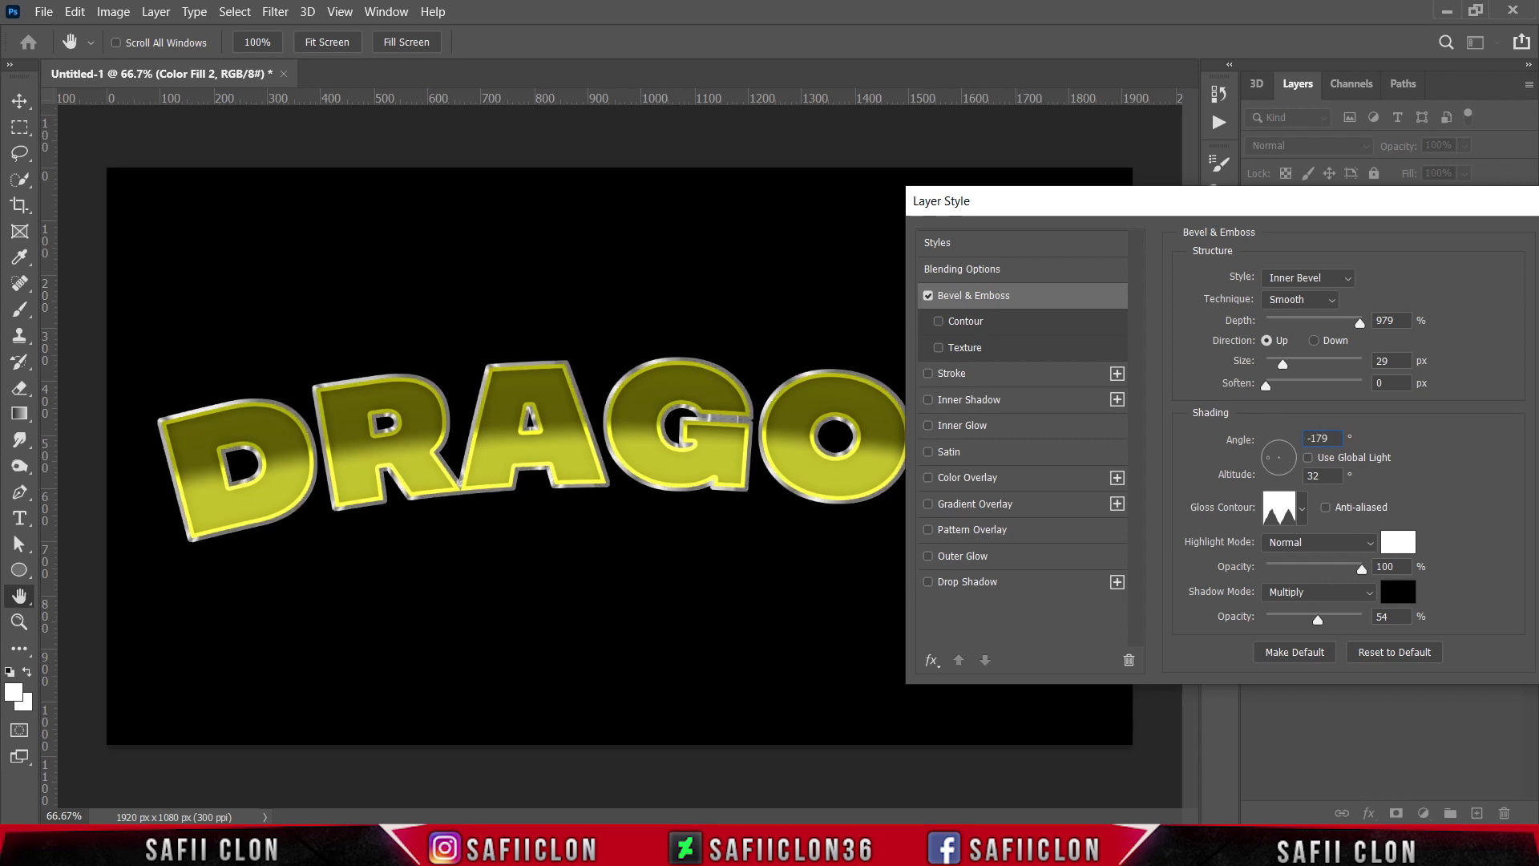
key(BackSpace)
text(5)
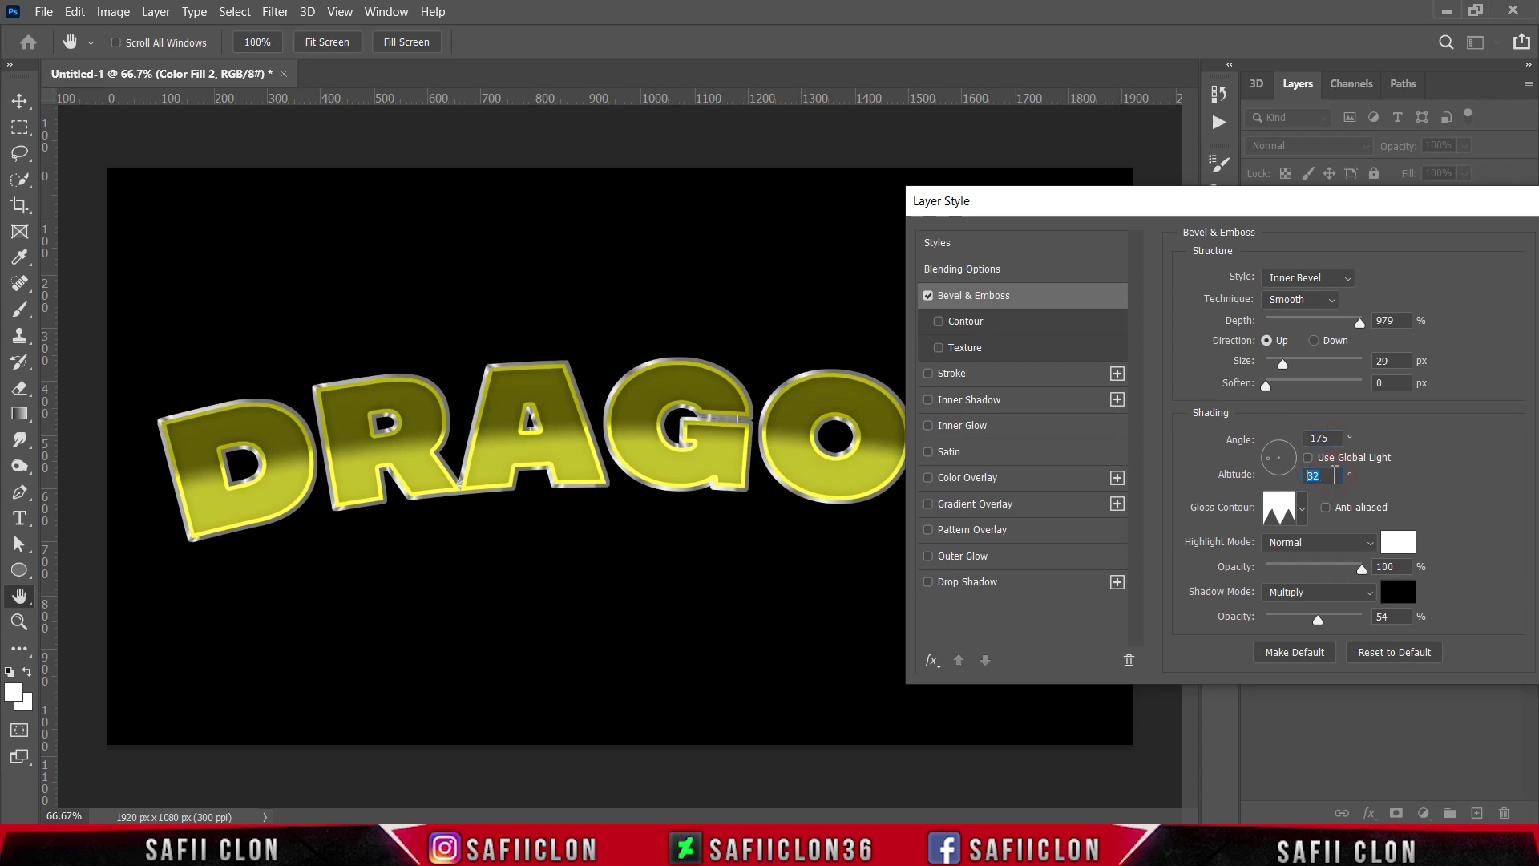
text(26)
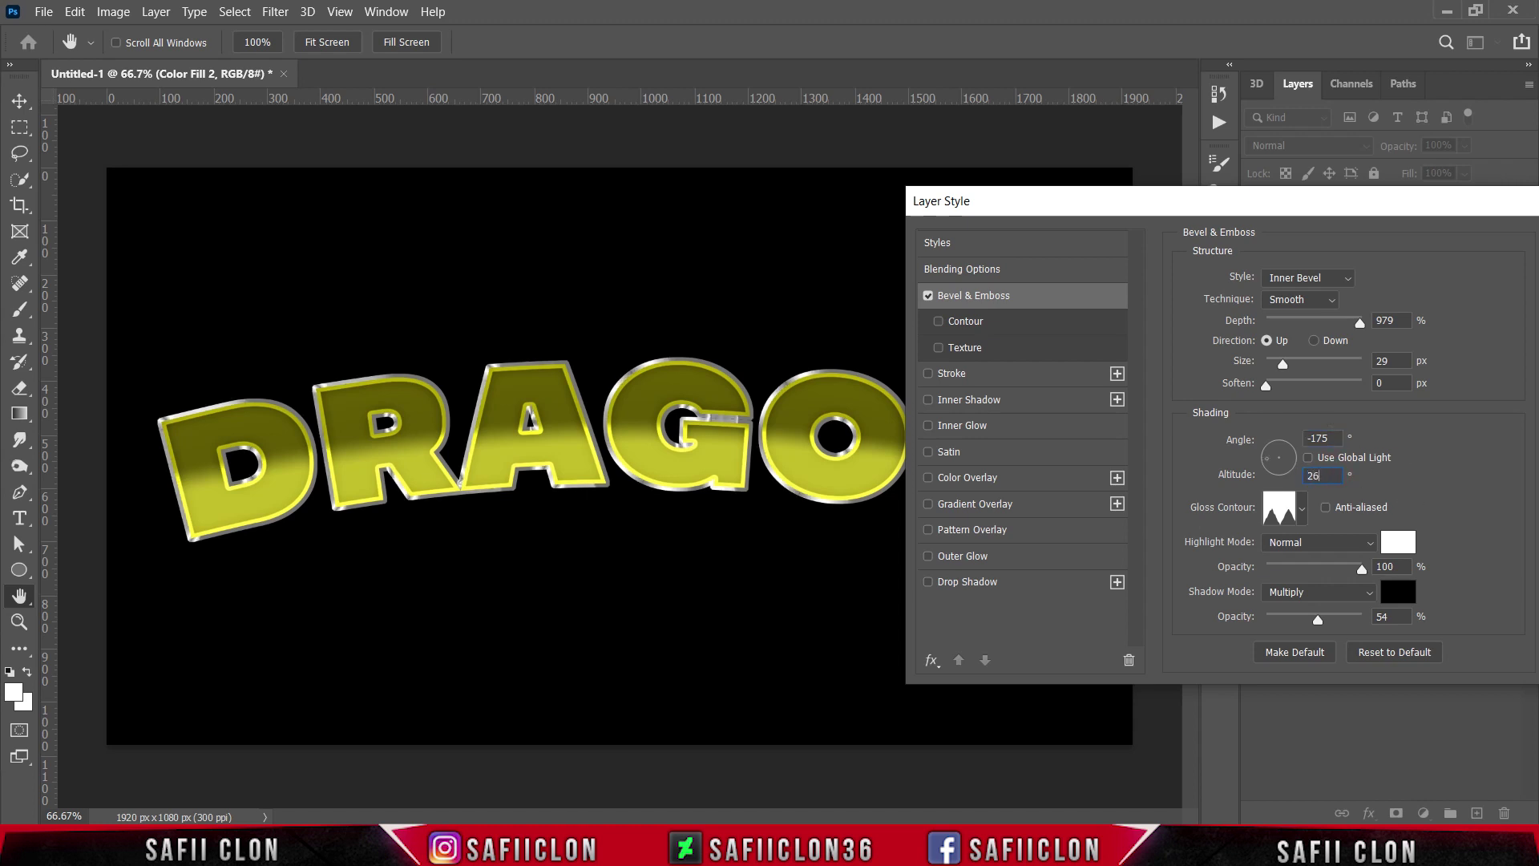
- Choose the sawtooth-shaped gloss contour for the bevel and set its highlight mode to Normal with white ffffff
click(1302, 507)
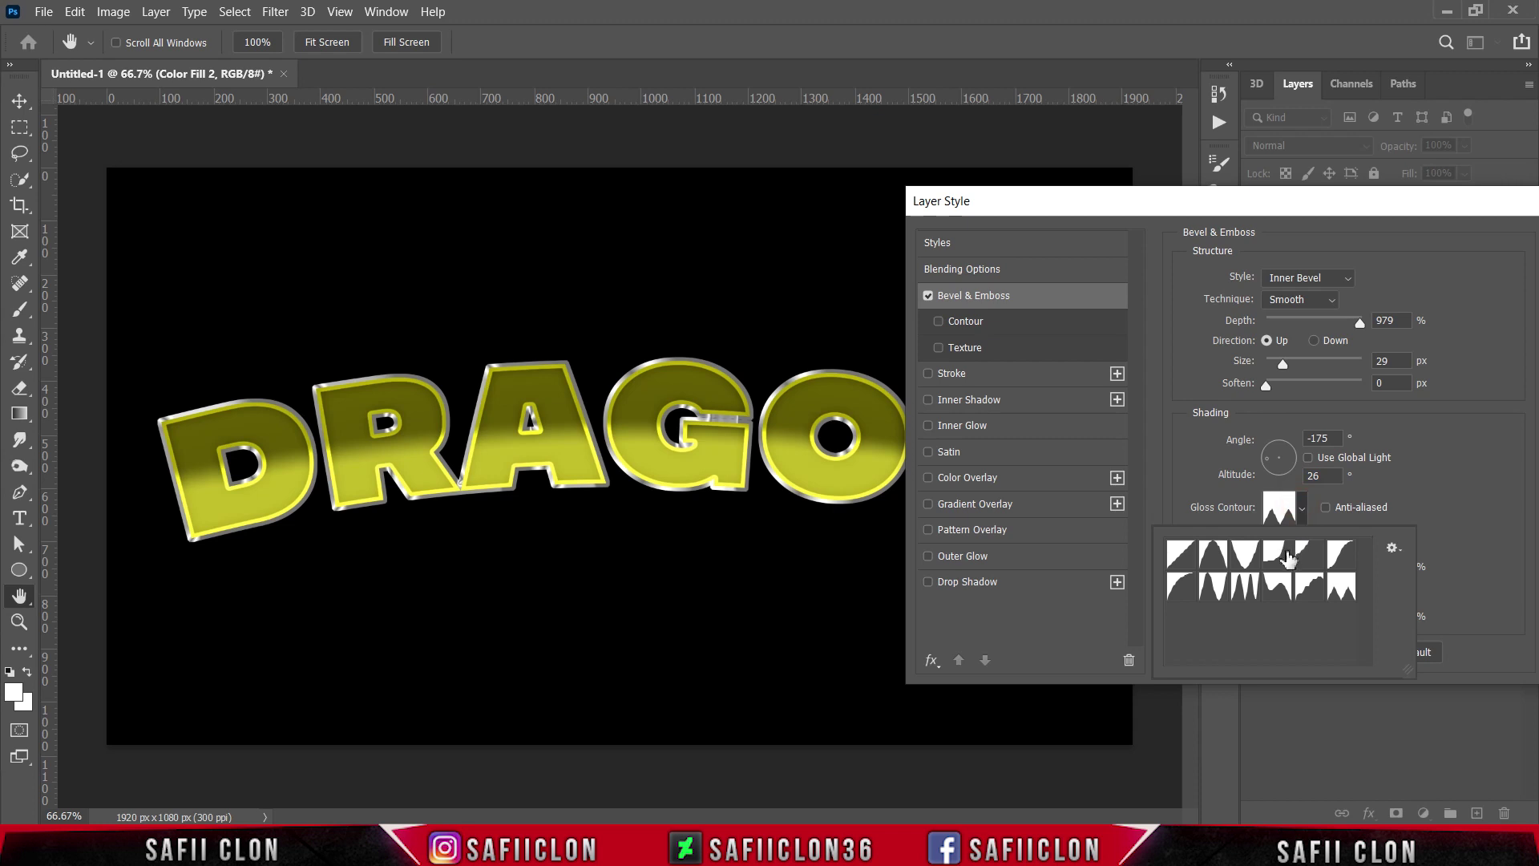
click(1344, 594)
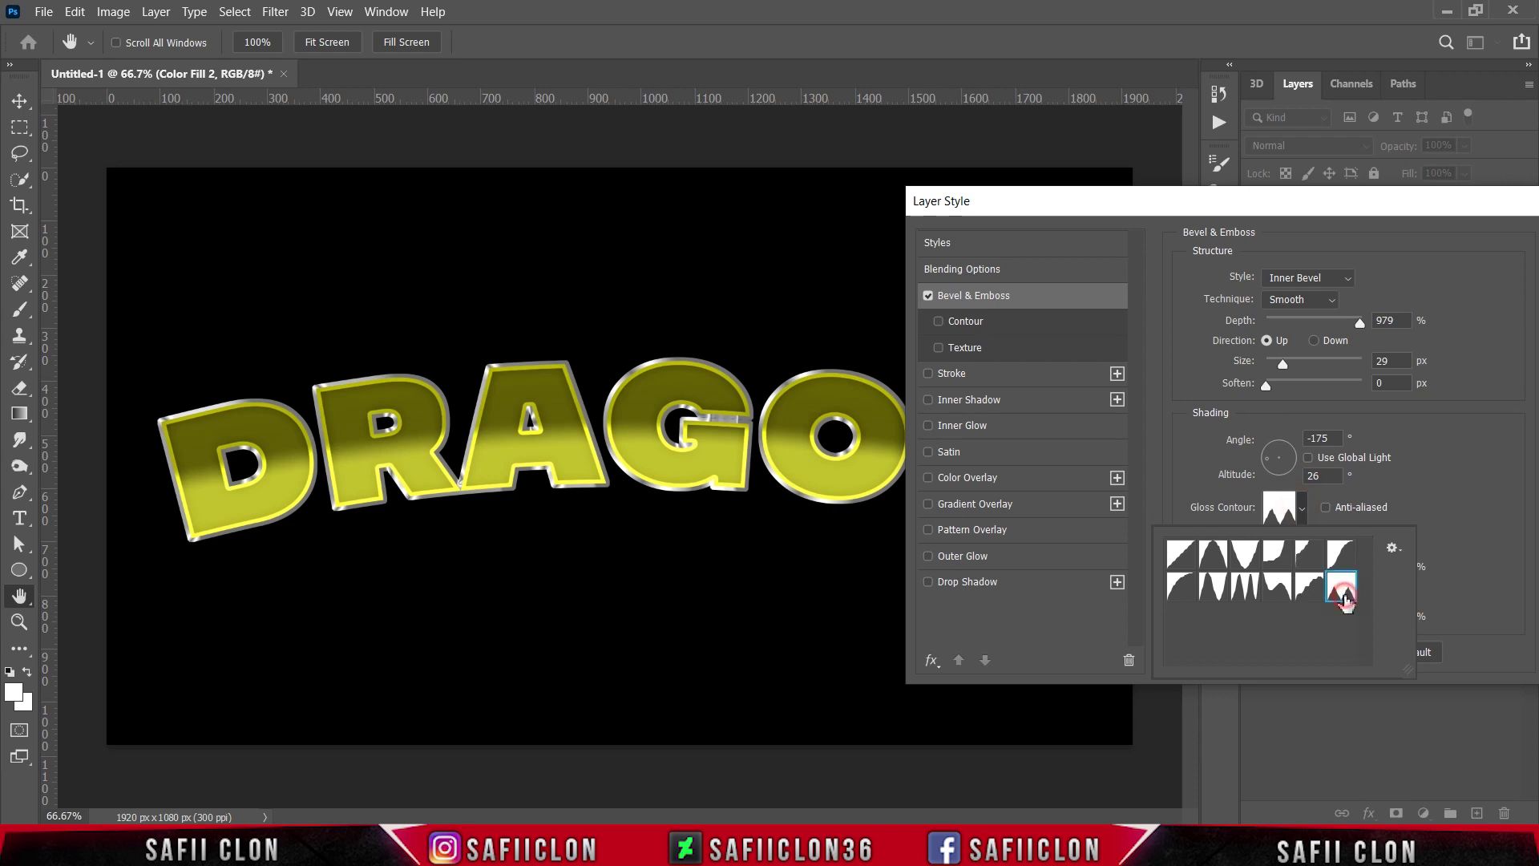
click(1305, 513)
click(1331, 542)
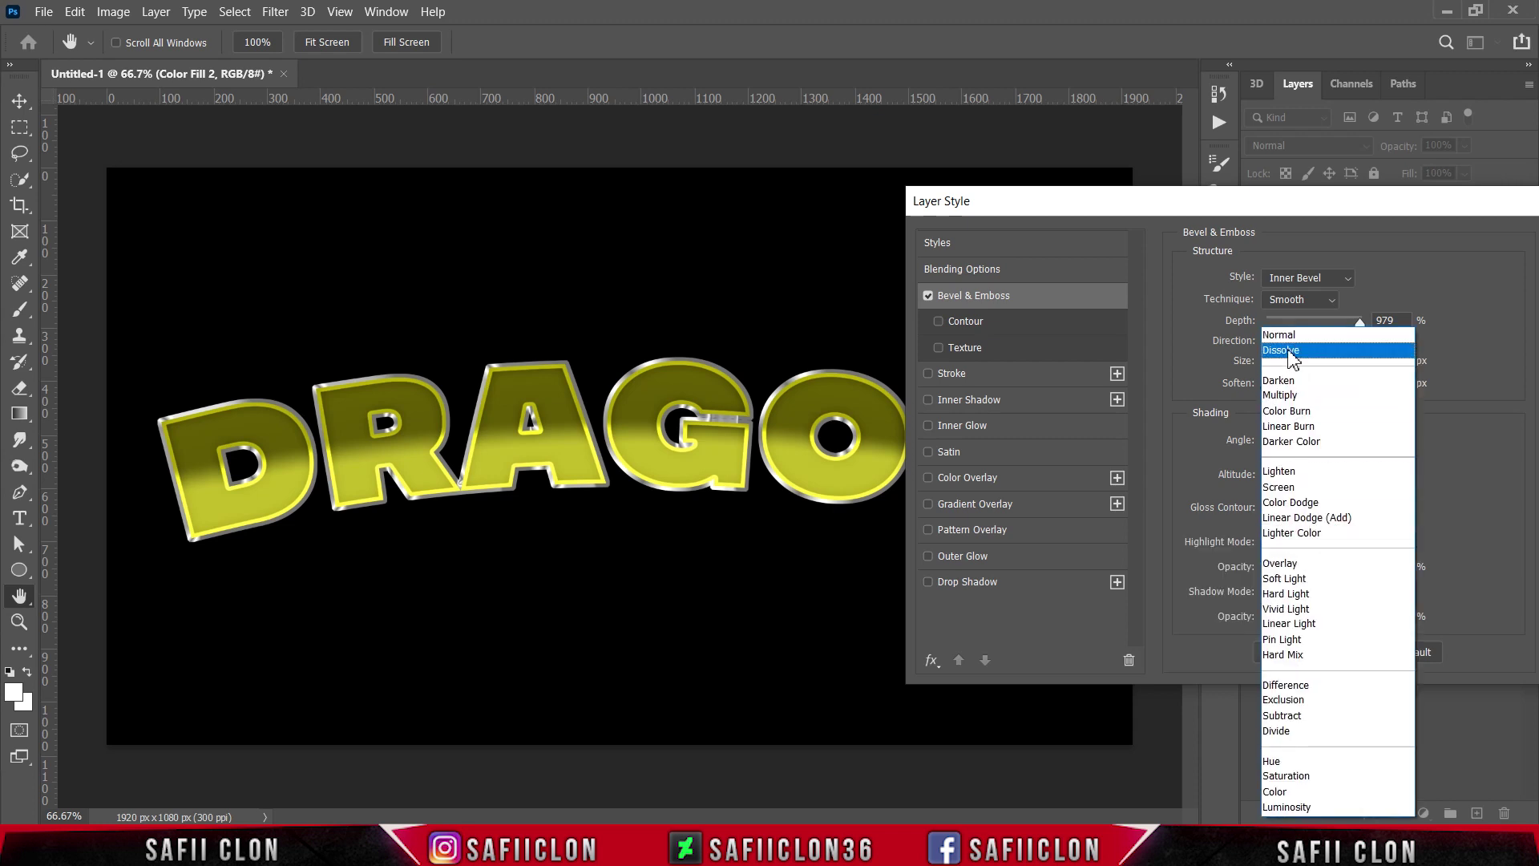
click(1280, 335)
click(1399, 542)
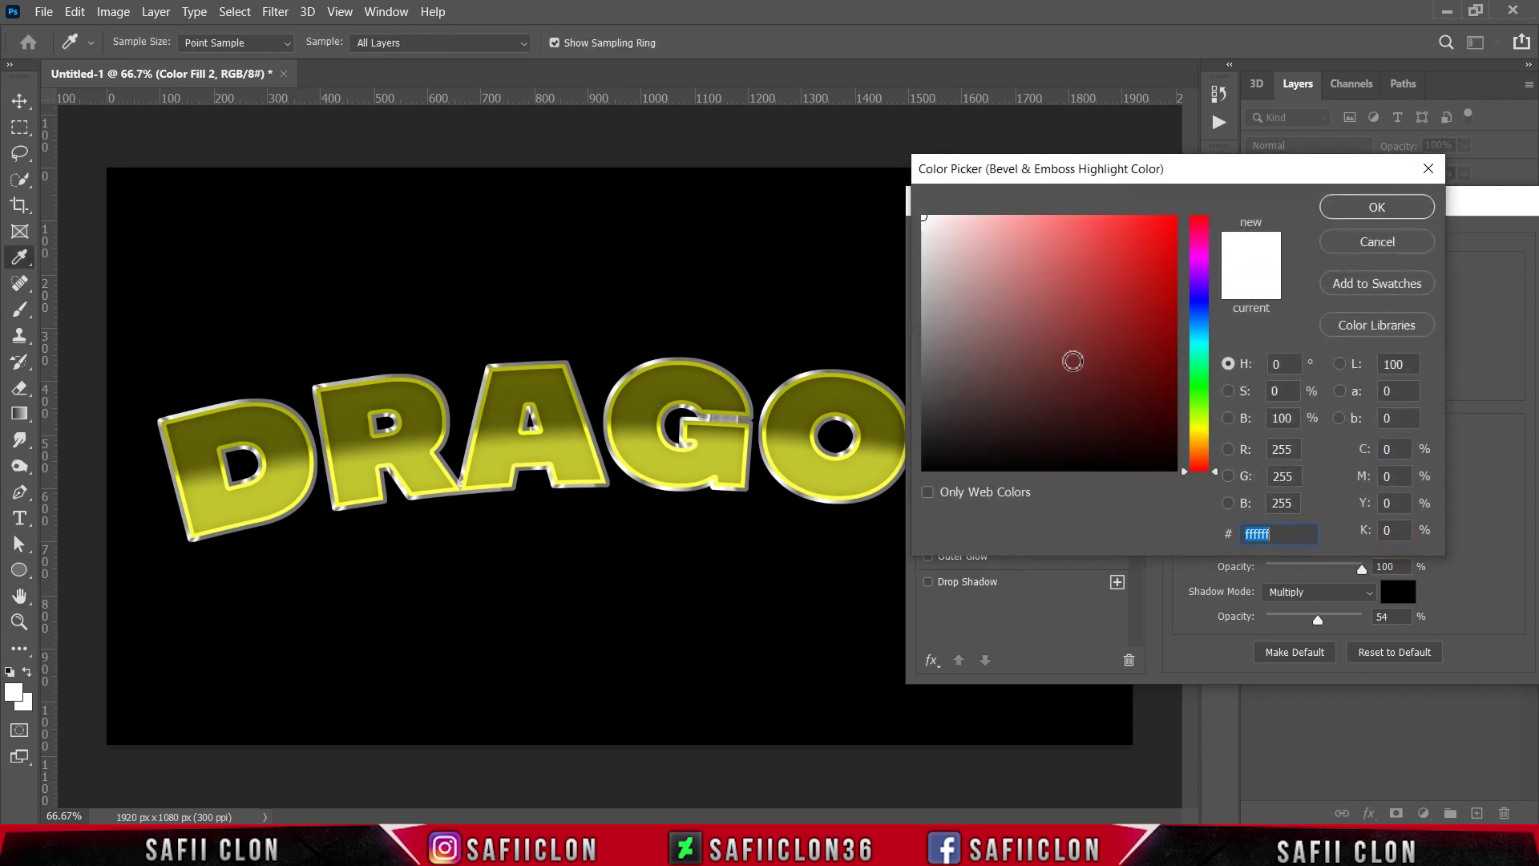
click(1376, 207)
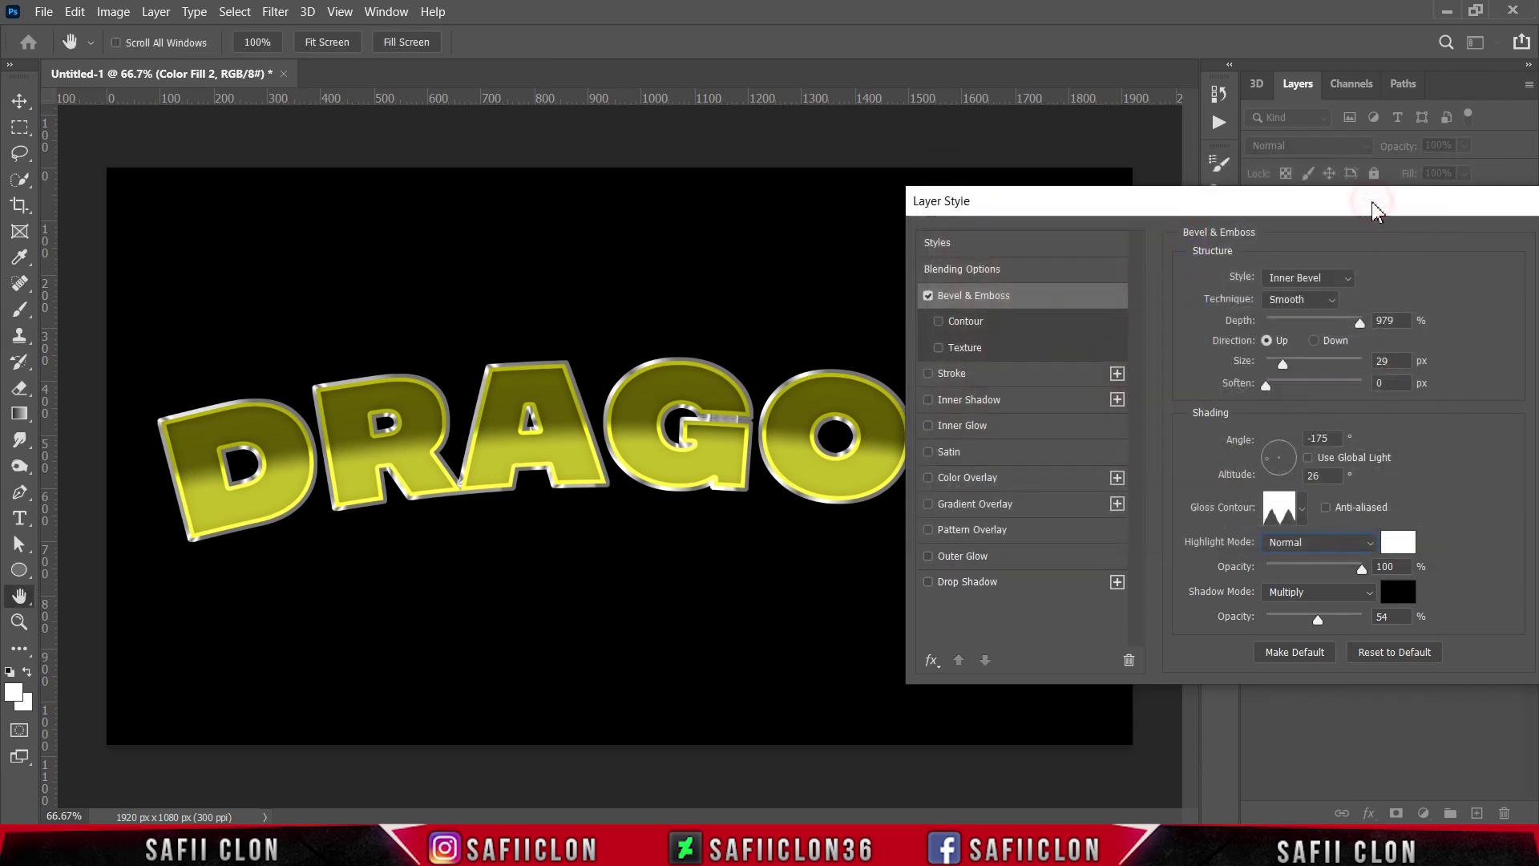
- Set the bevel's shadow mode to Multiply with black 000000 at 81% opacity and apply the layer style
click(1323, 543)
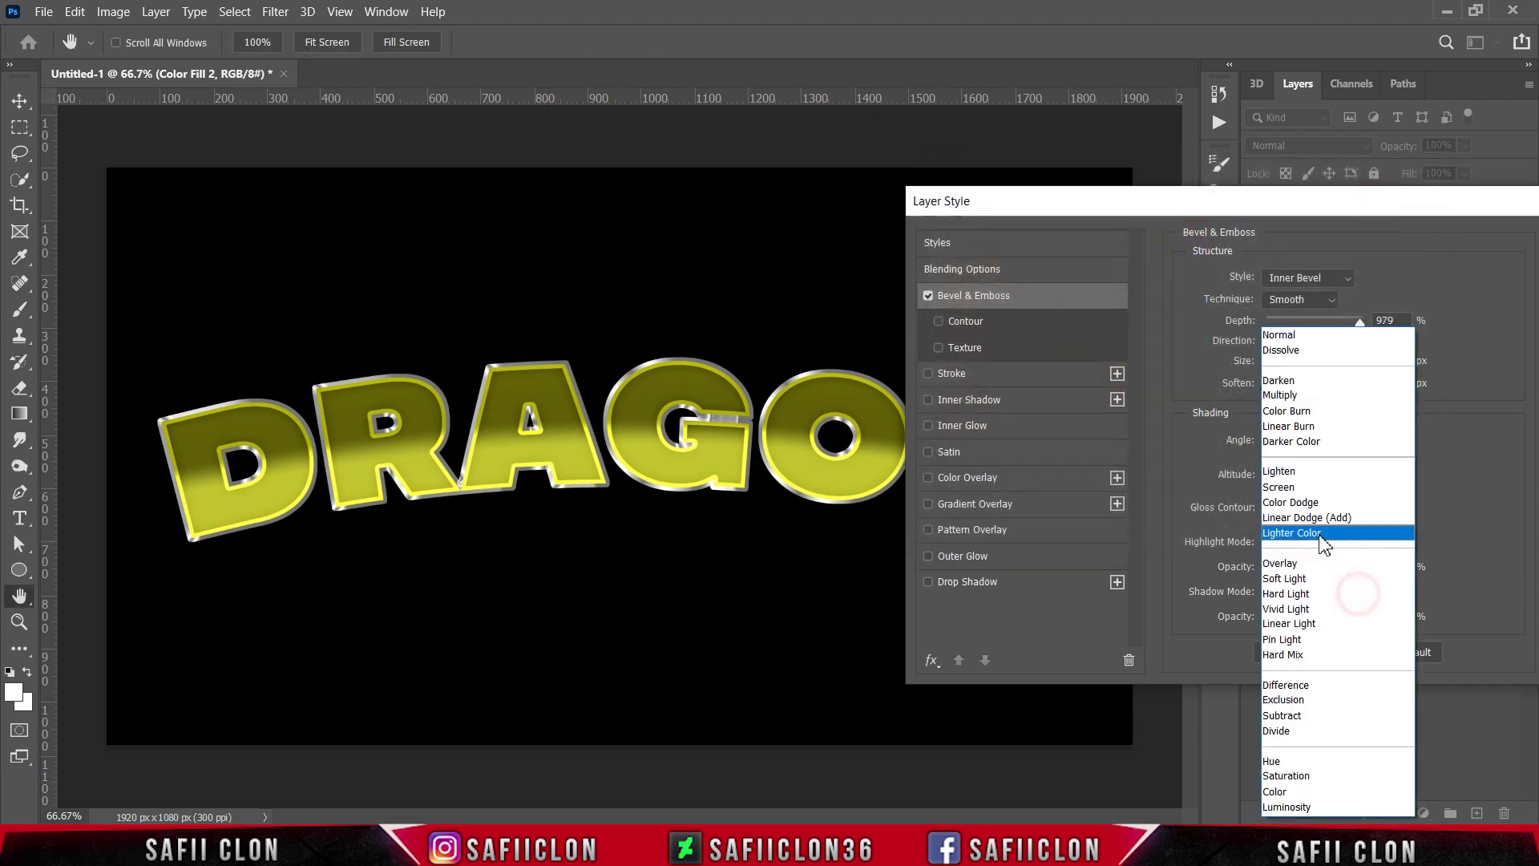
click(1291, 397)
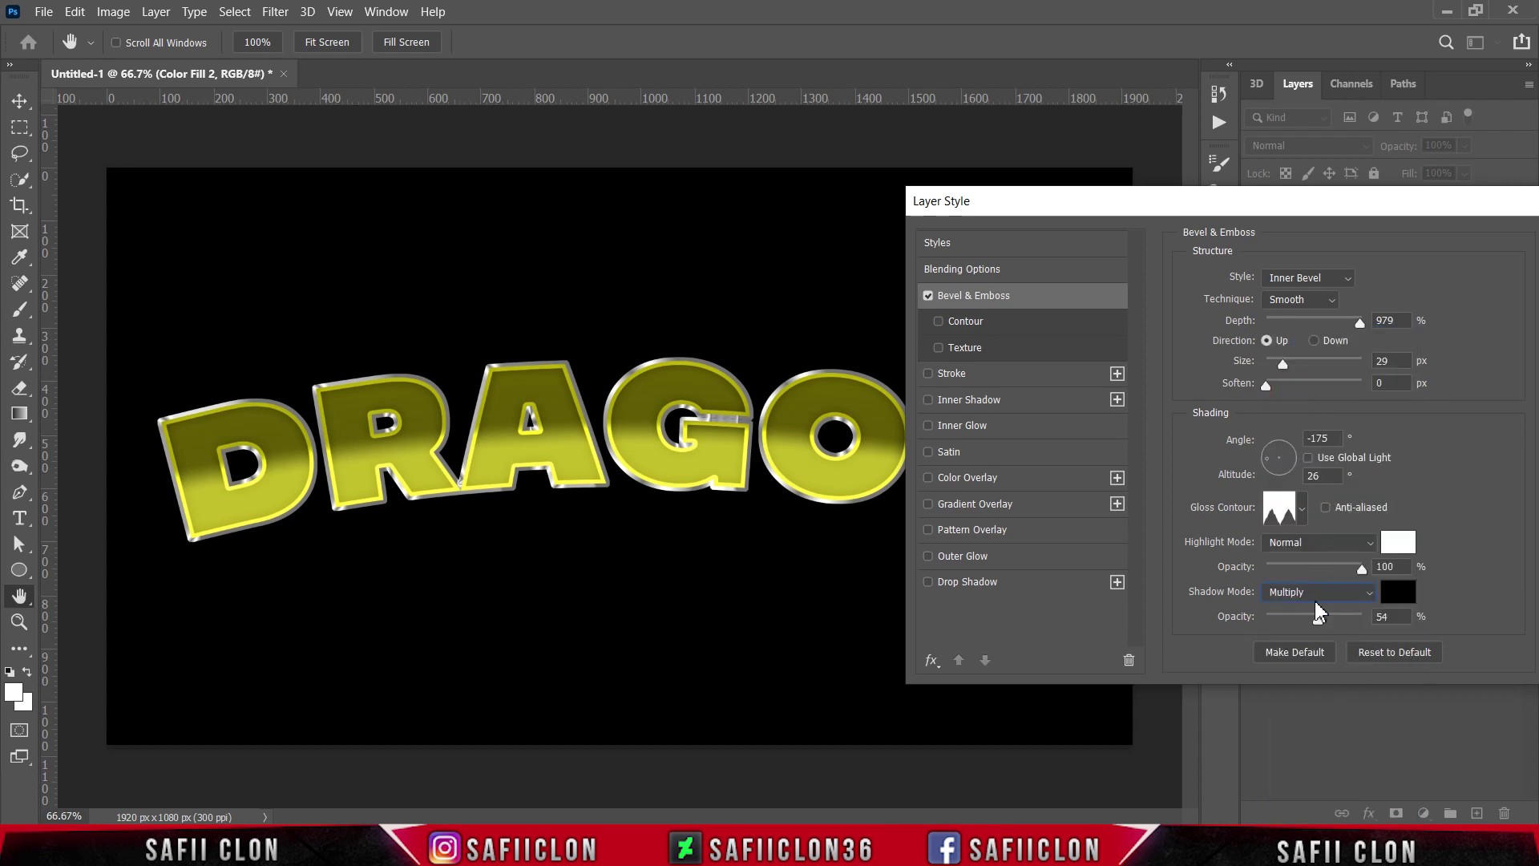
click(1395, 597)
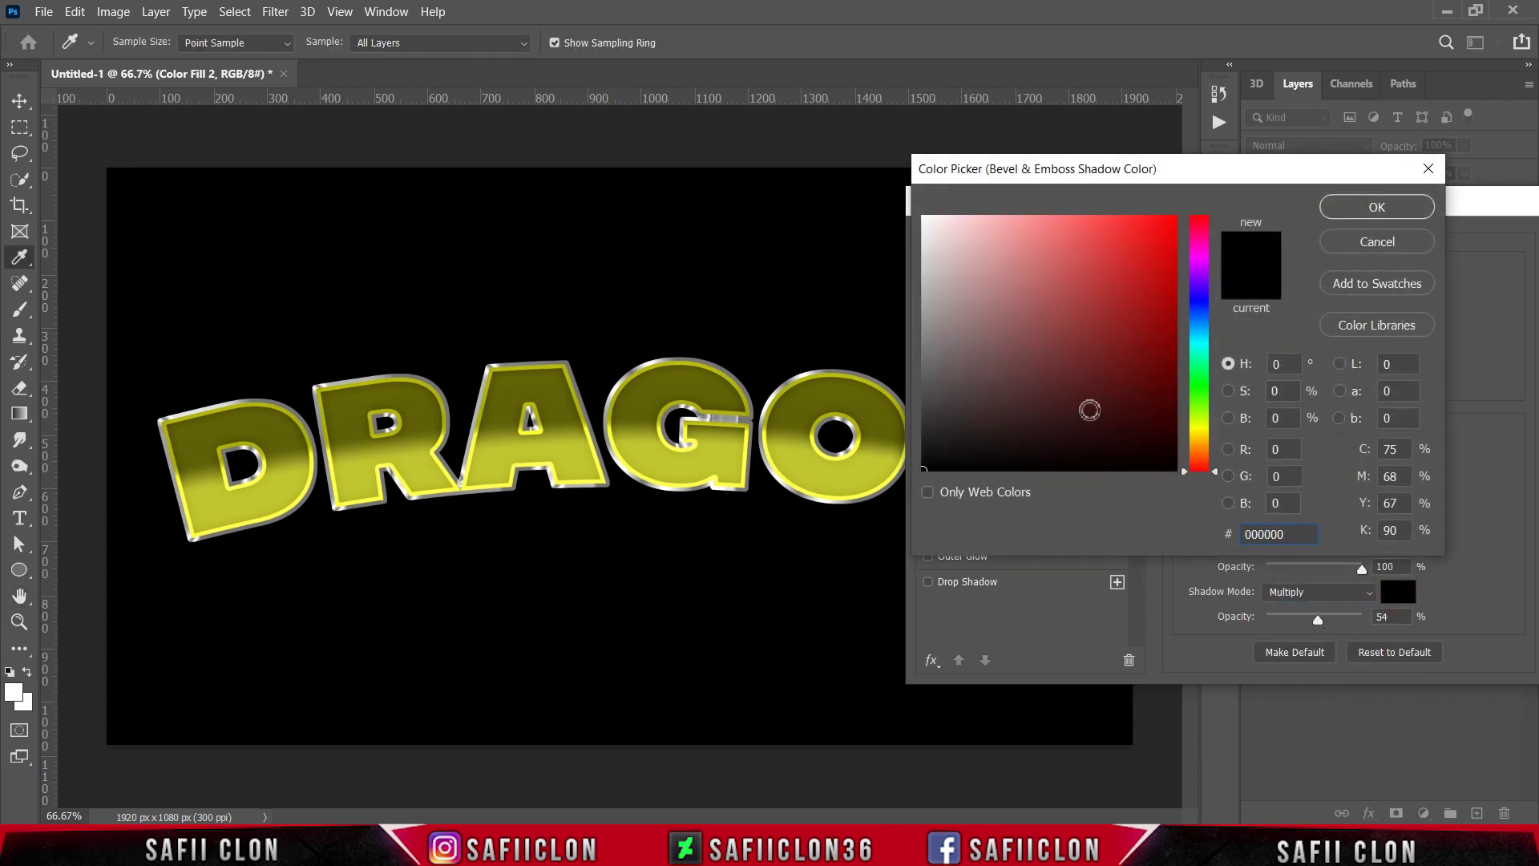
click(1370, 210)
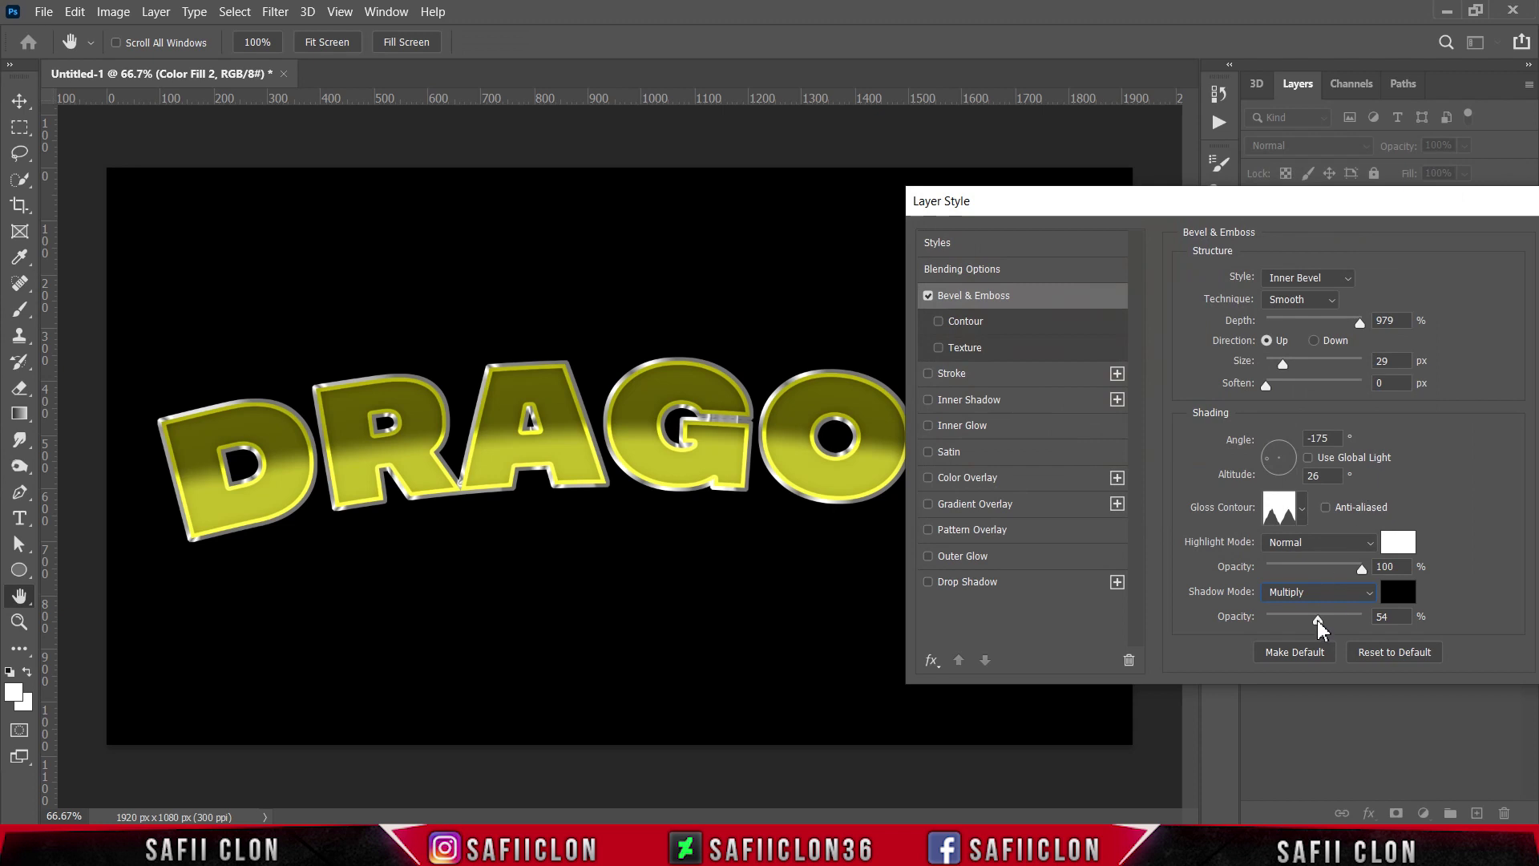
drag(1319, 622, 1346, 619)
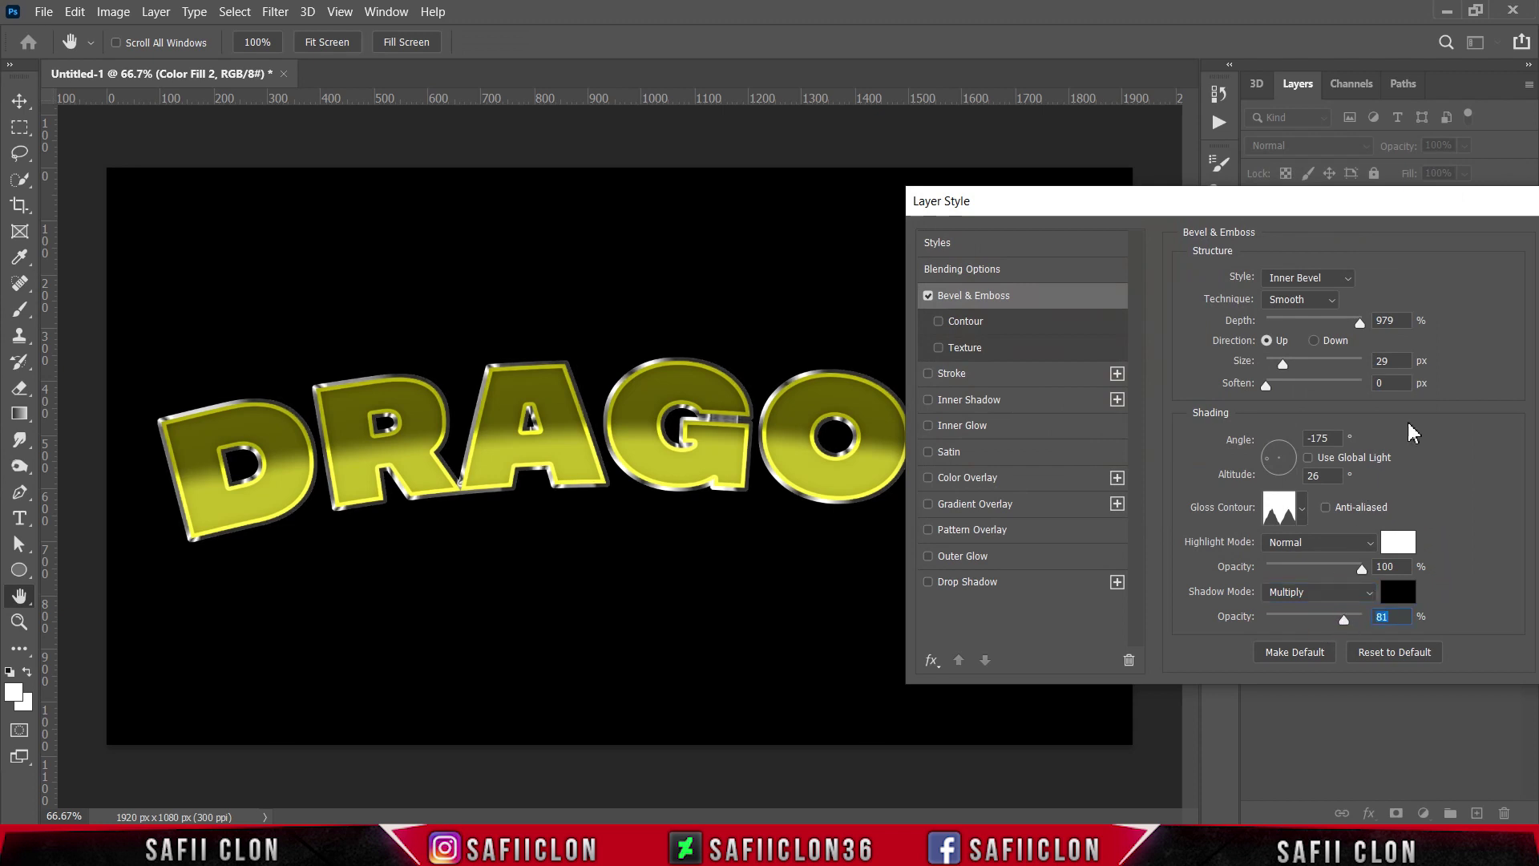
drag(1362, 202, 806, 198)
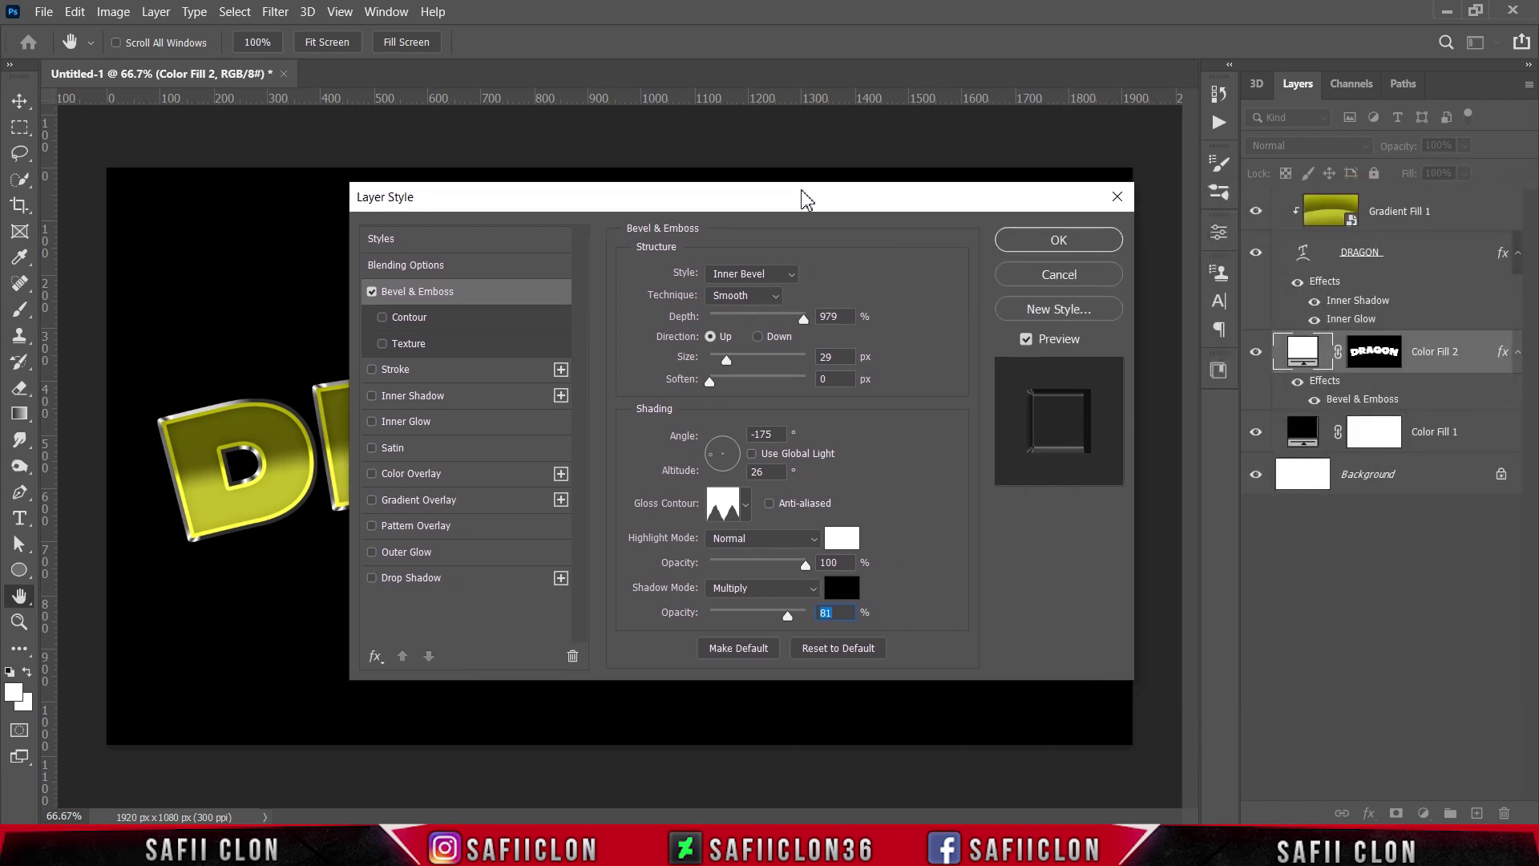
click(1058, 241)
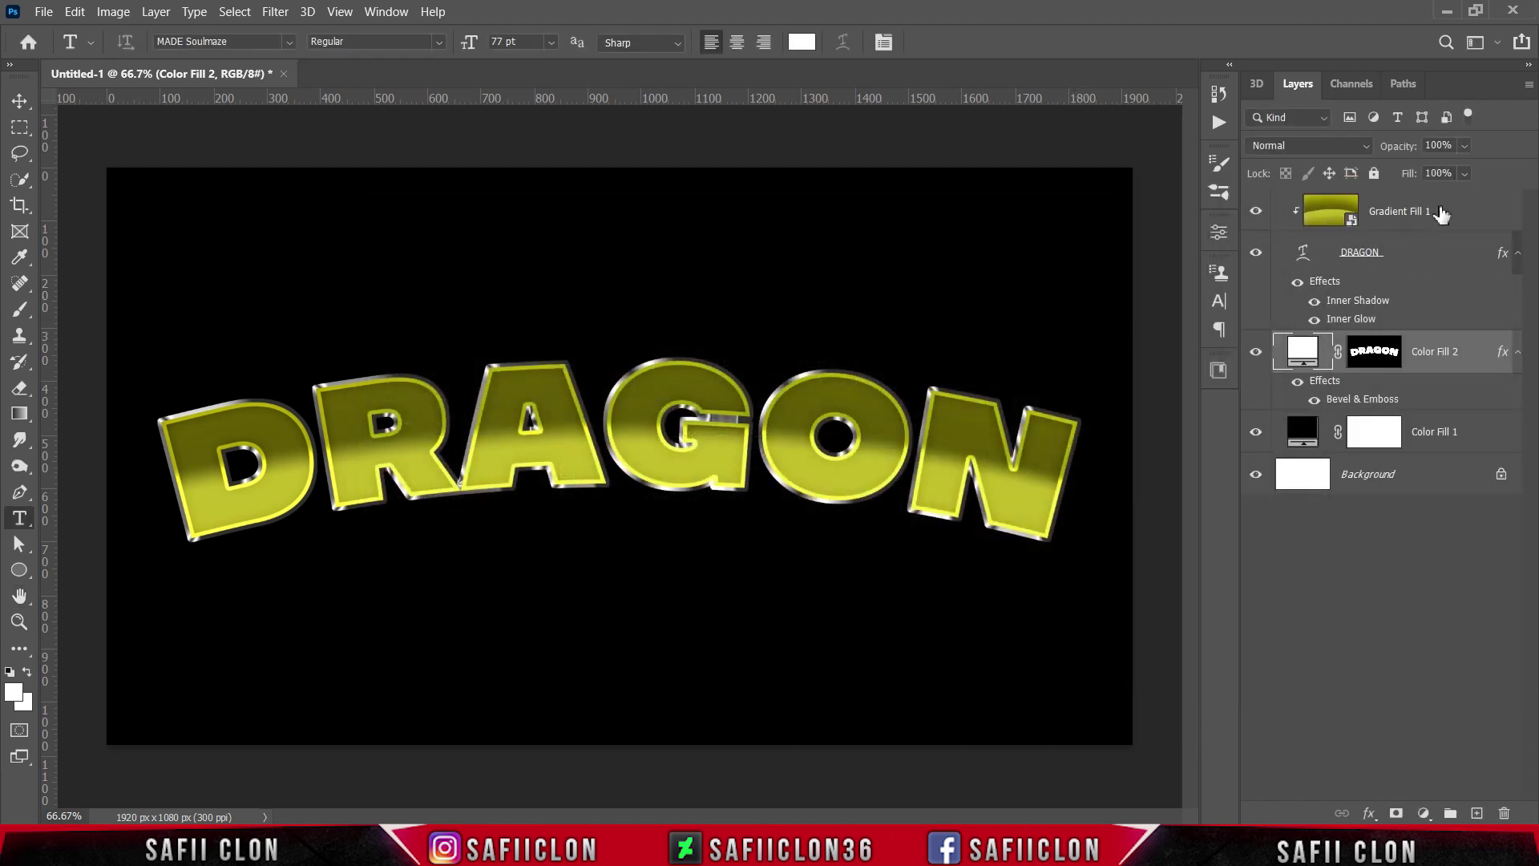
- Group the Gradient Fill 1, DRAGON and Color Fill 2 layers into a group named TEXT
click(1455, 210)
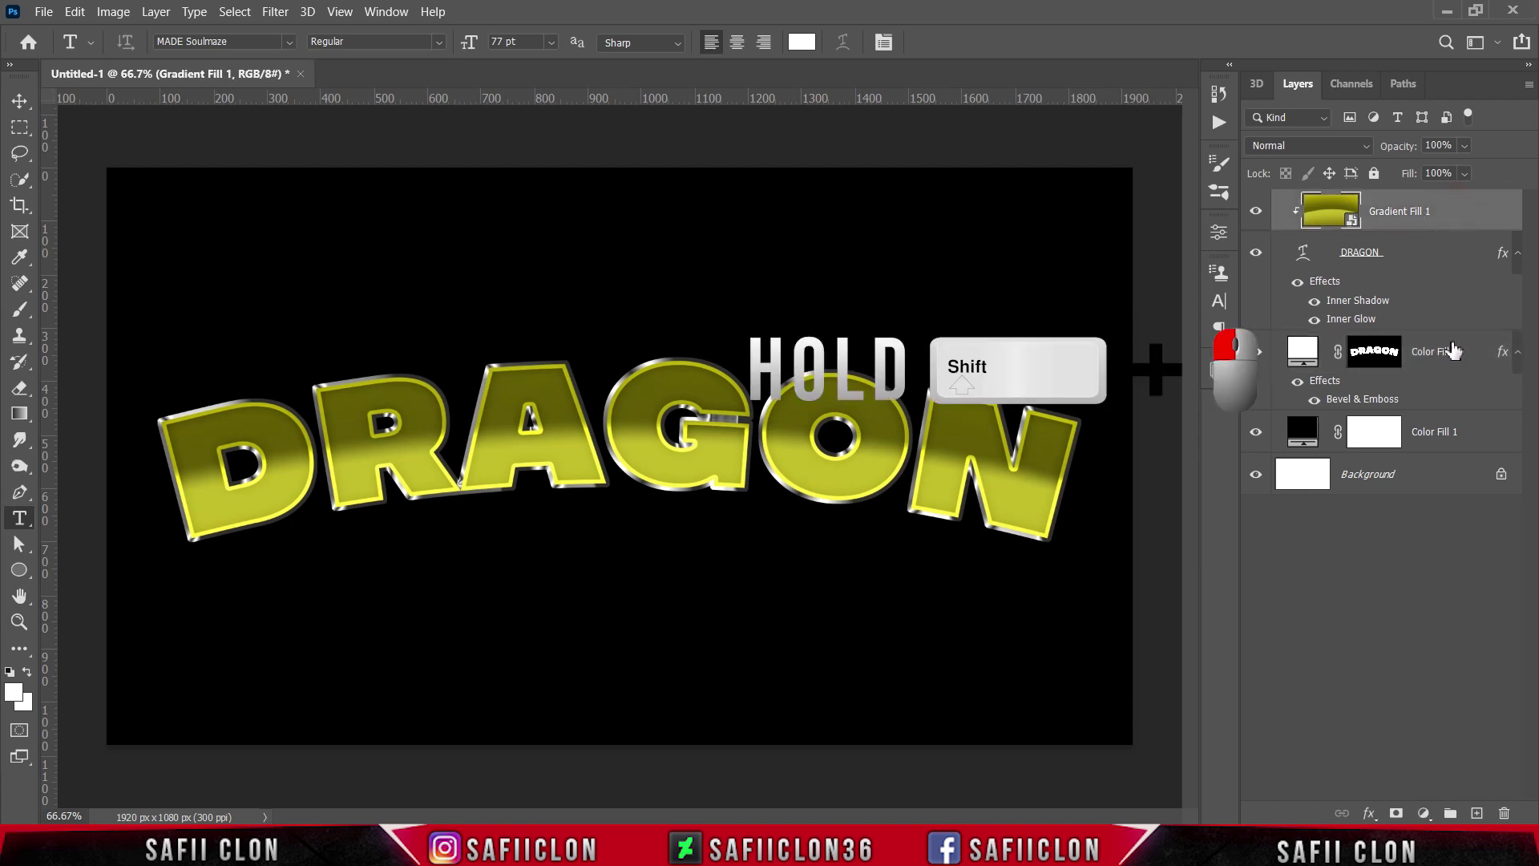
shift+click(1452, 349)
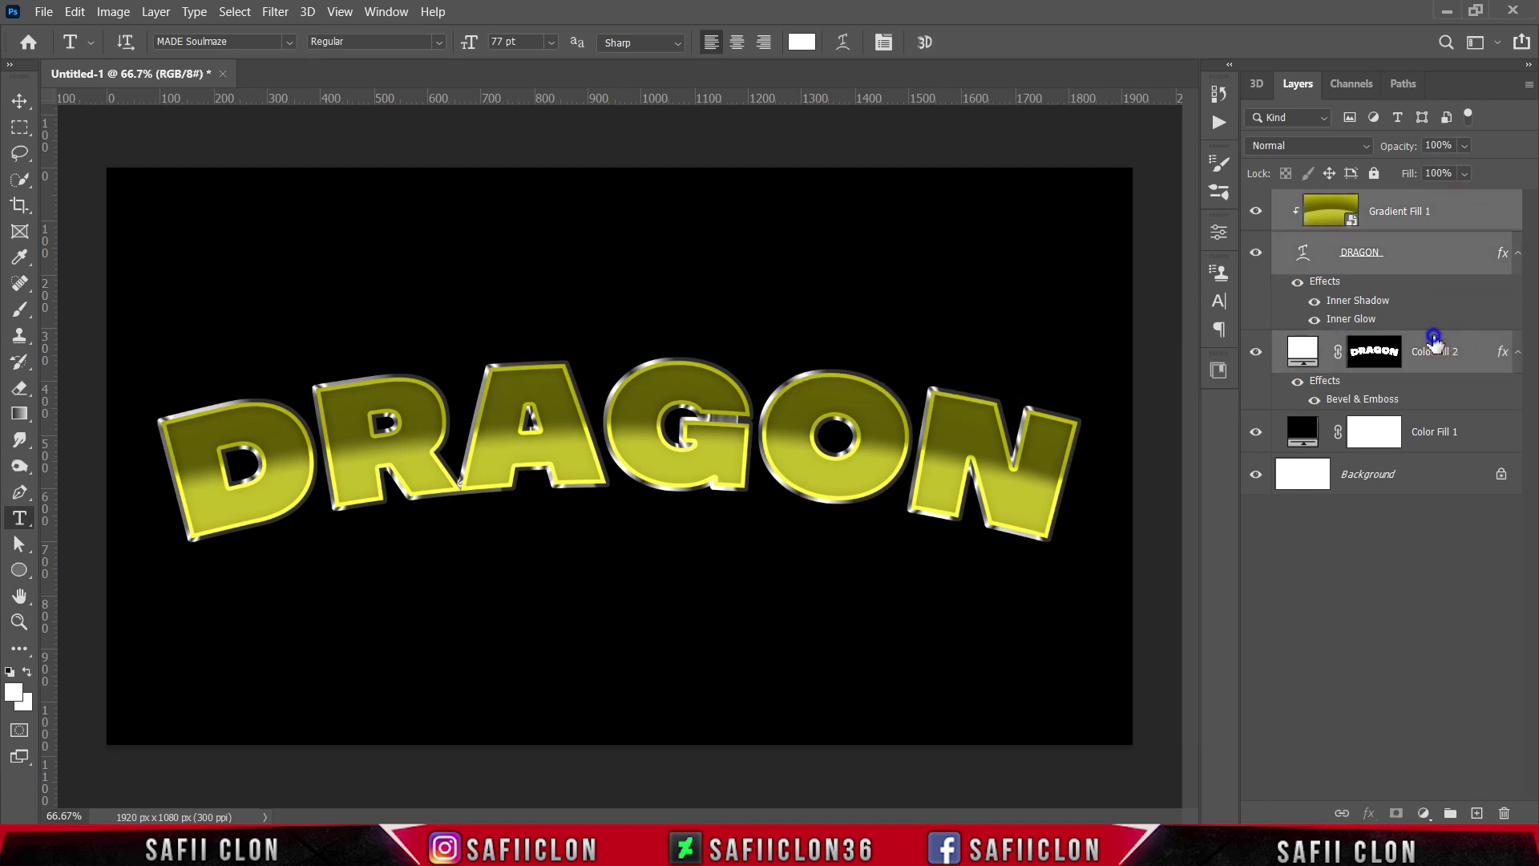
right_click(1434, 335)
click(1247, 126)
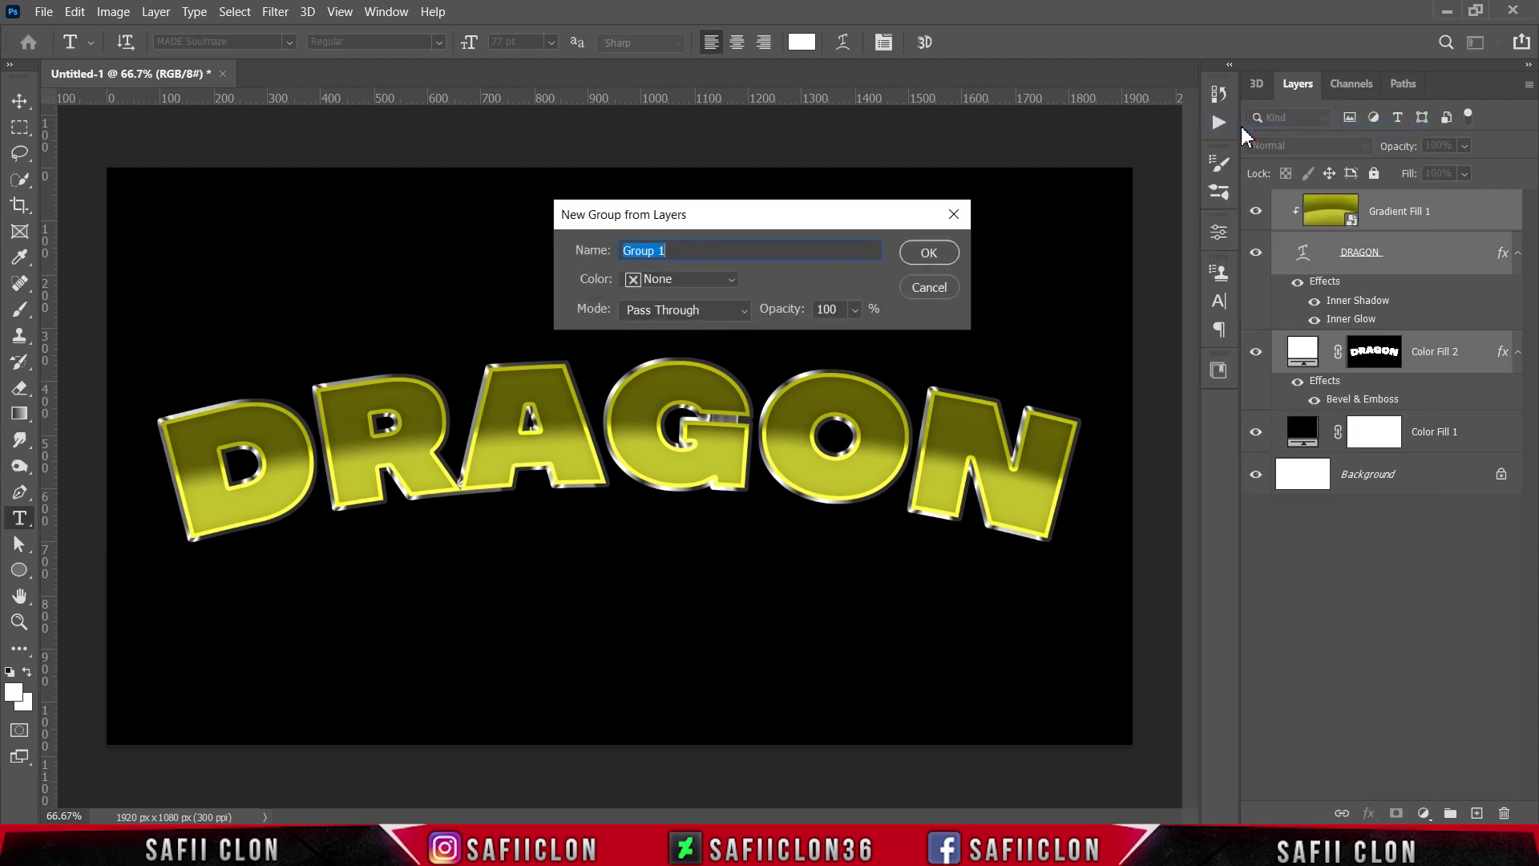
text(TEXT)
click(929, 255)
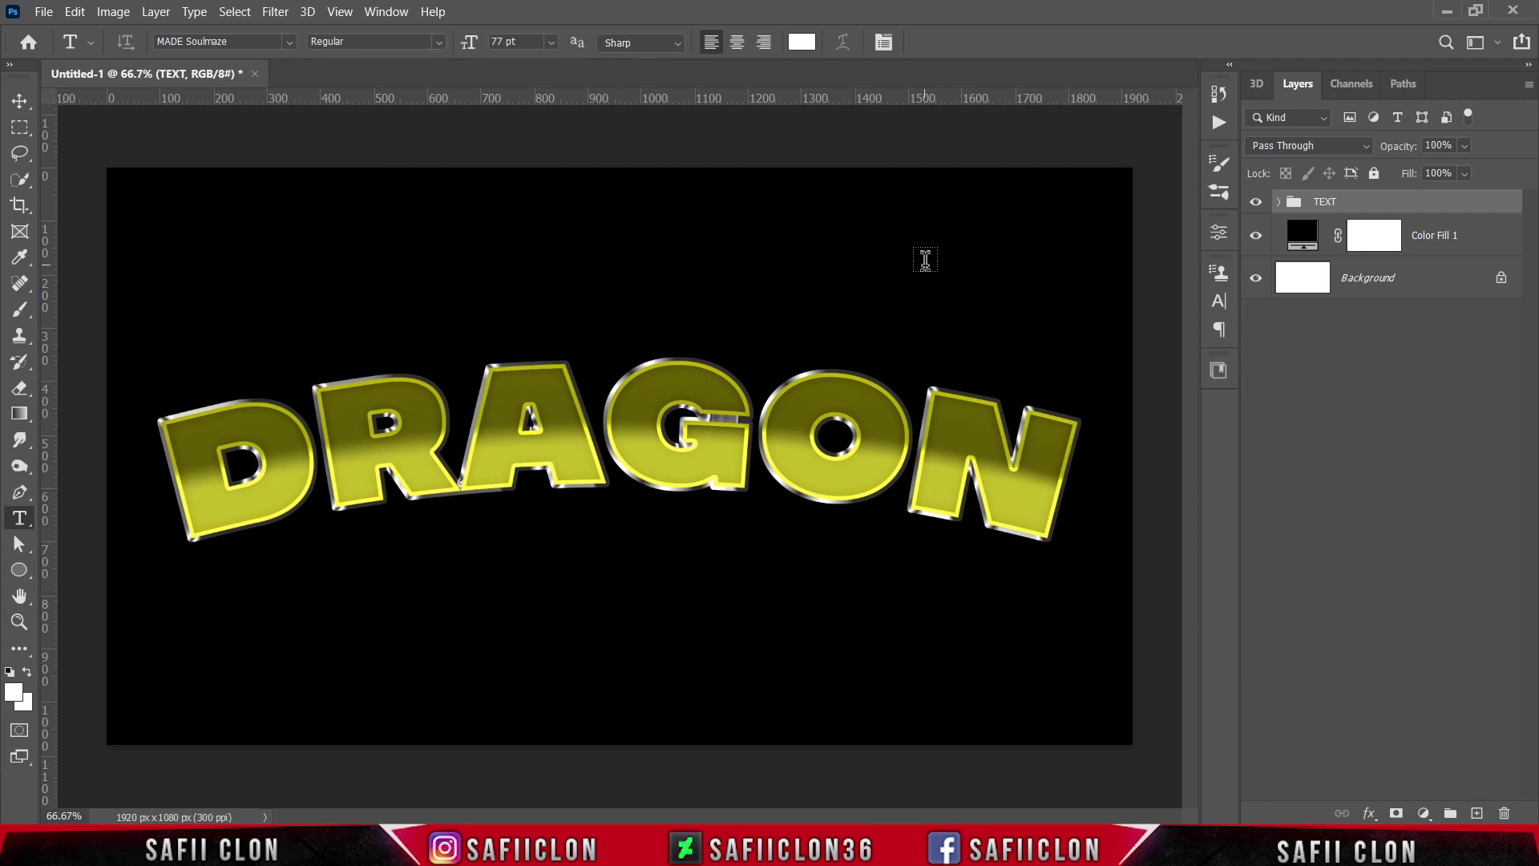
- Duplicate the TEXT group as TEXT copy
right_click(1383, 203)
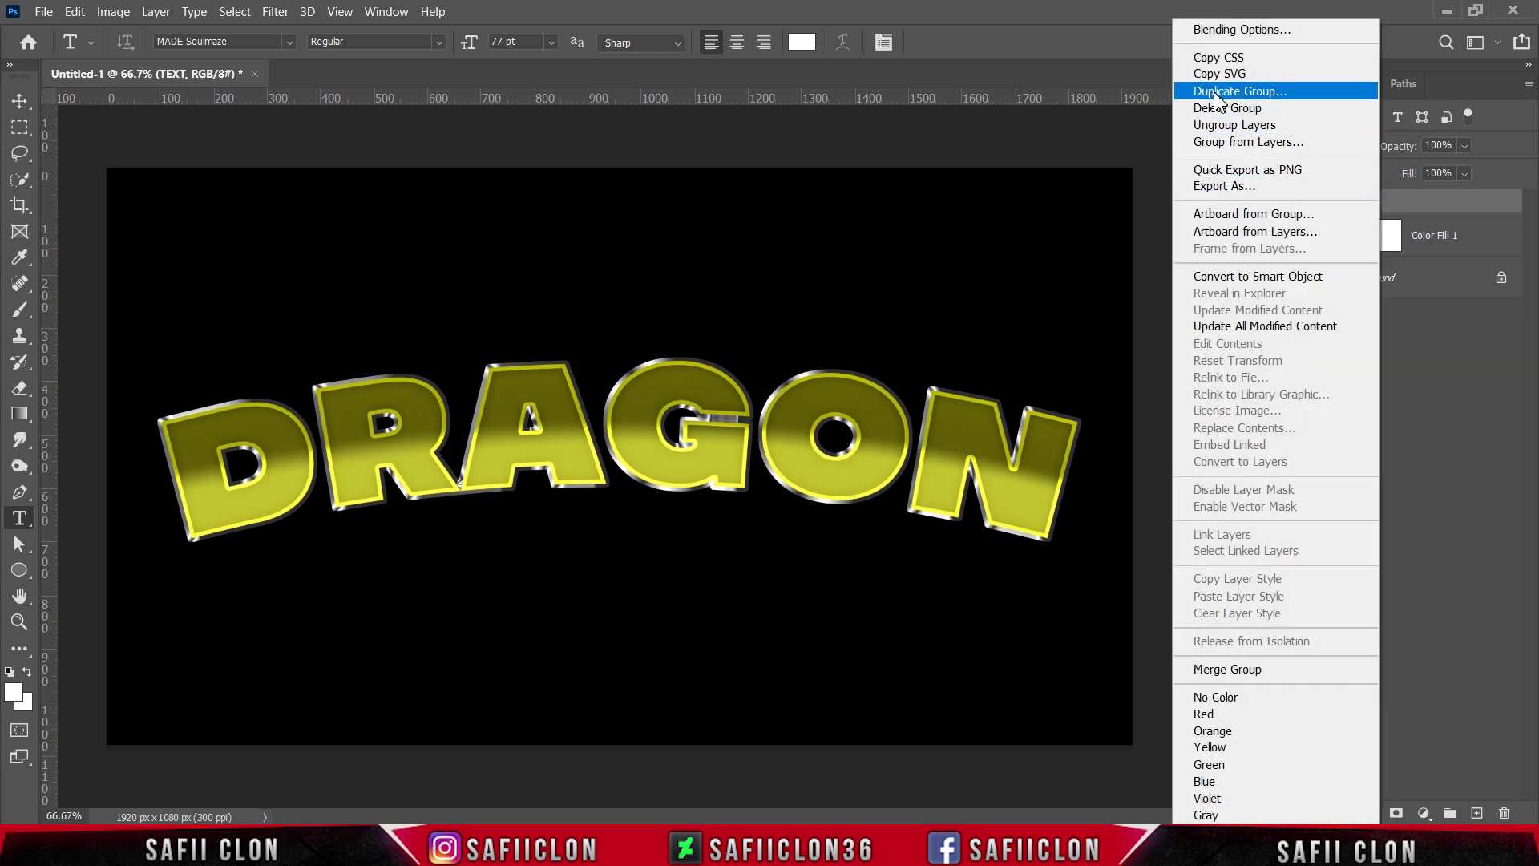
click(1214, 95)
click(929, 225)
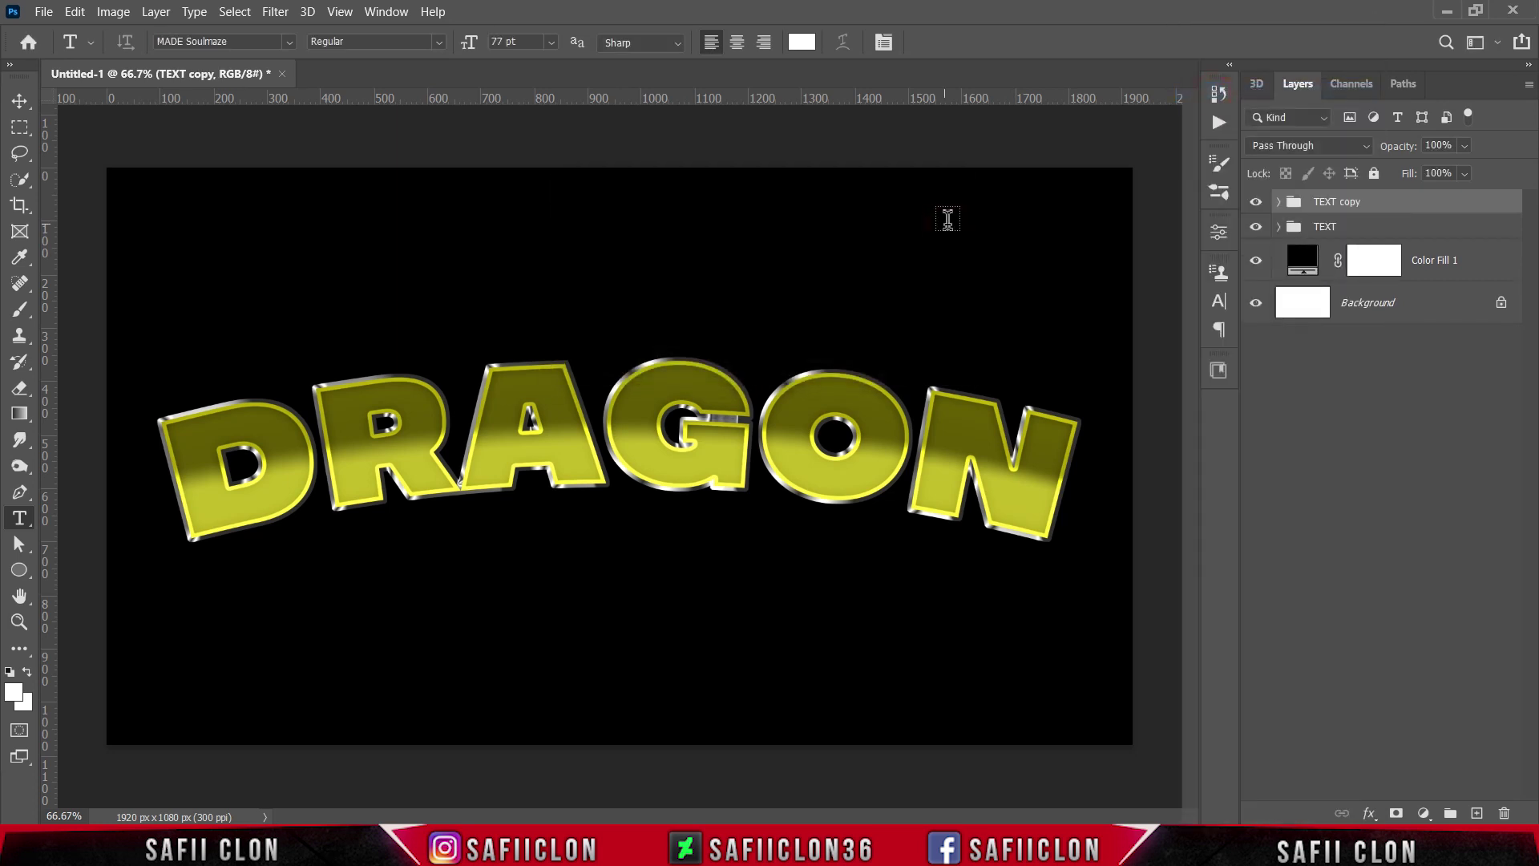
- Hide the original TEXT group and merge the TEXT copy group into a single layer
click(1256, 231)
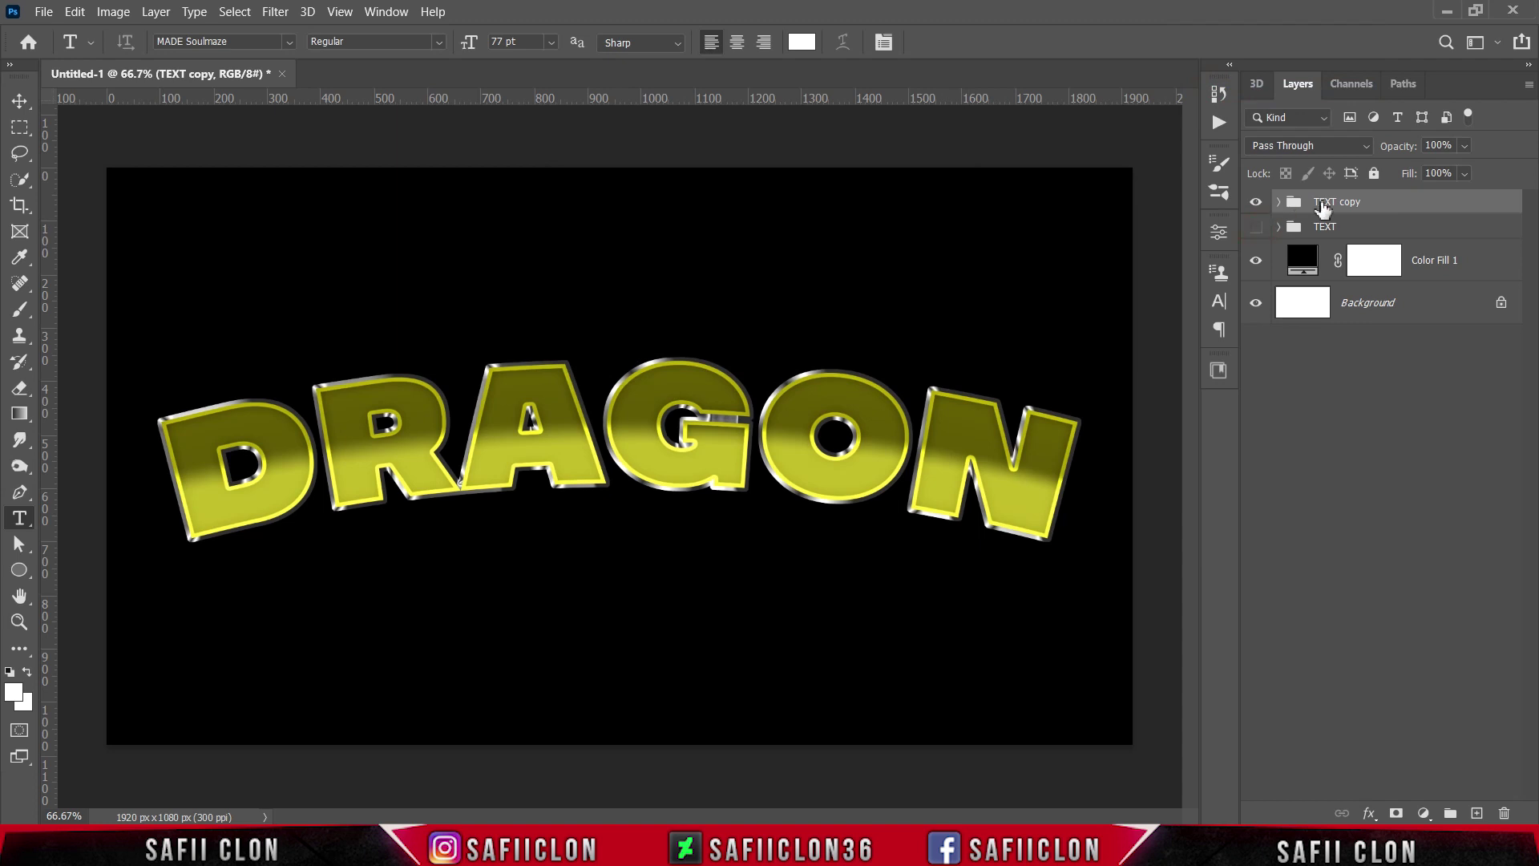
right_click(1386, 209)
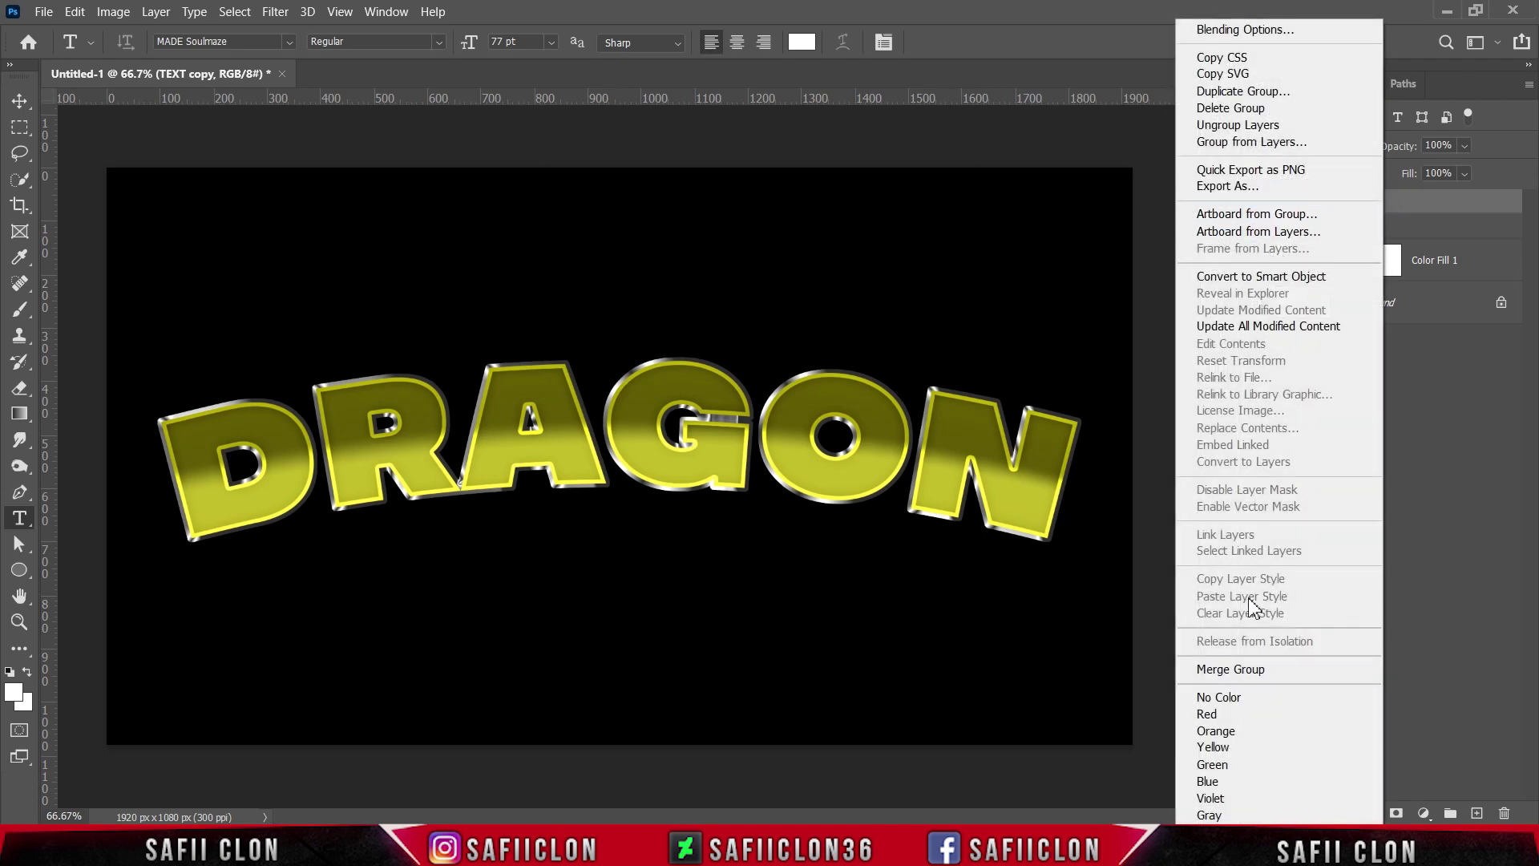
click(1243, 670)
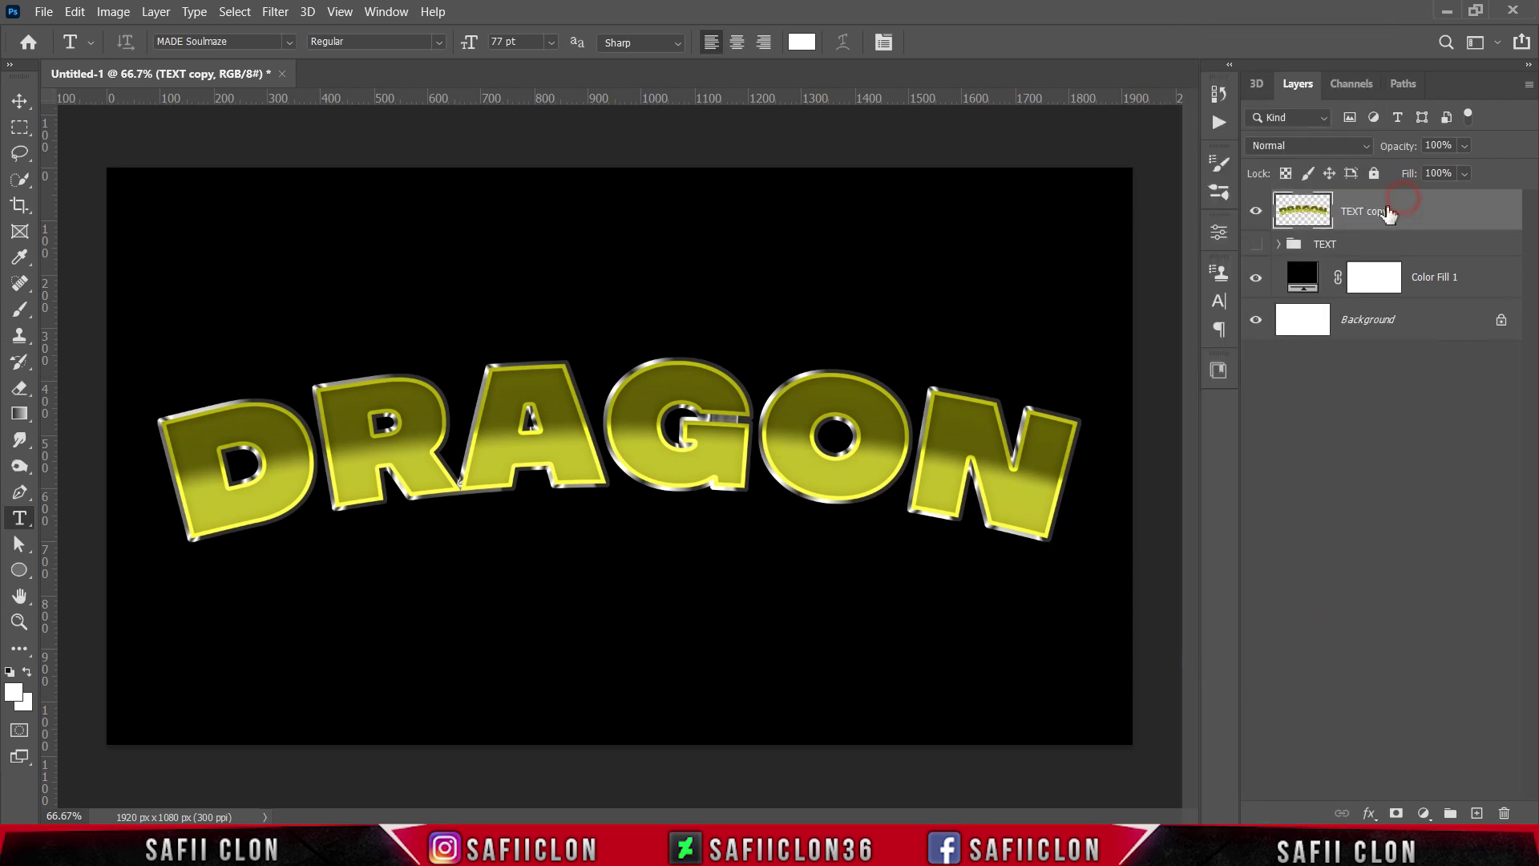
- Apply a Perspective transform to the TEXT copy layer, narrowing its upper edge symmetrically with about 29° of horizontal skew
key(ctrl+t)
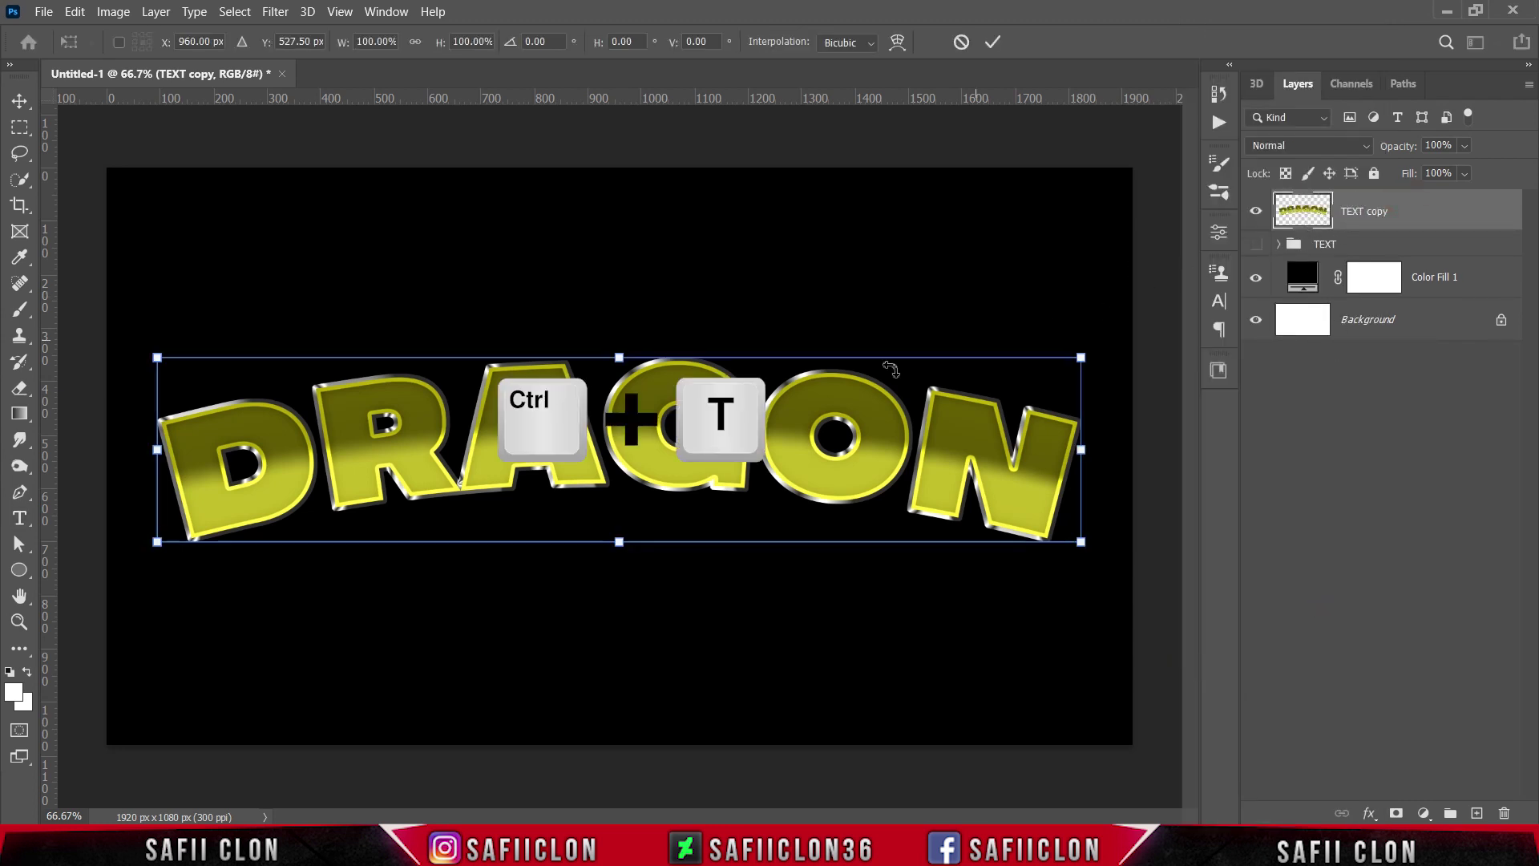
right_click(643, 407)
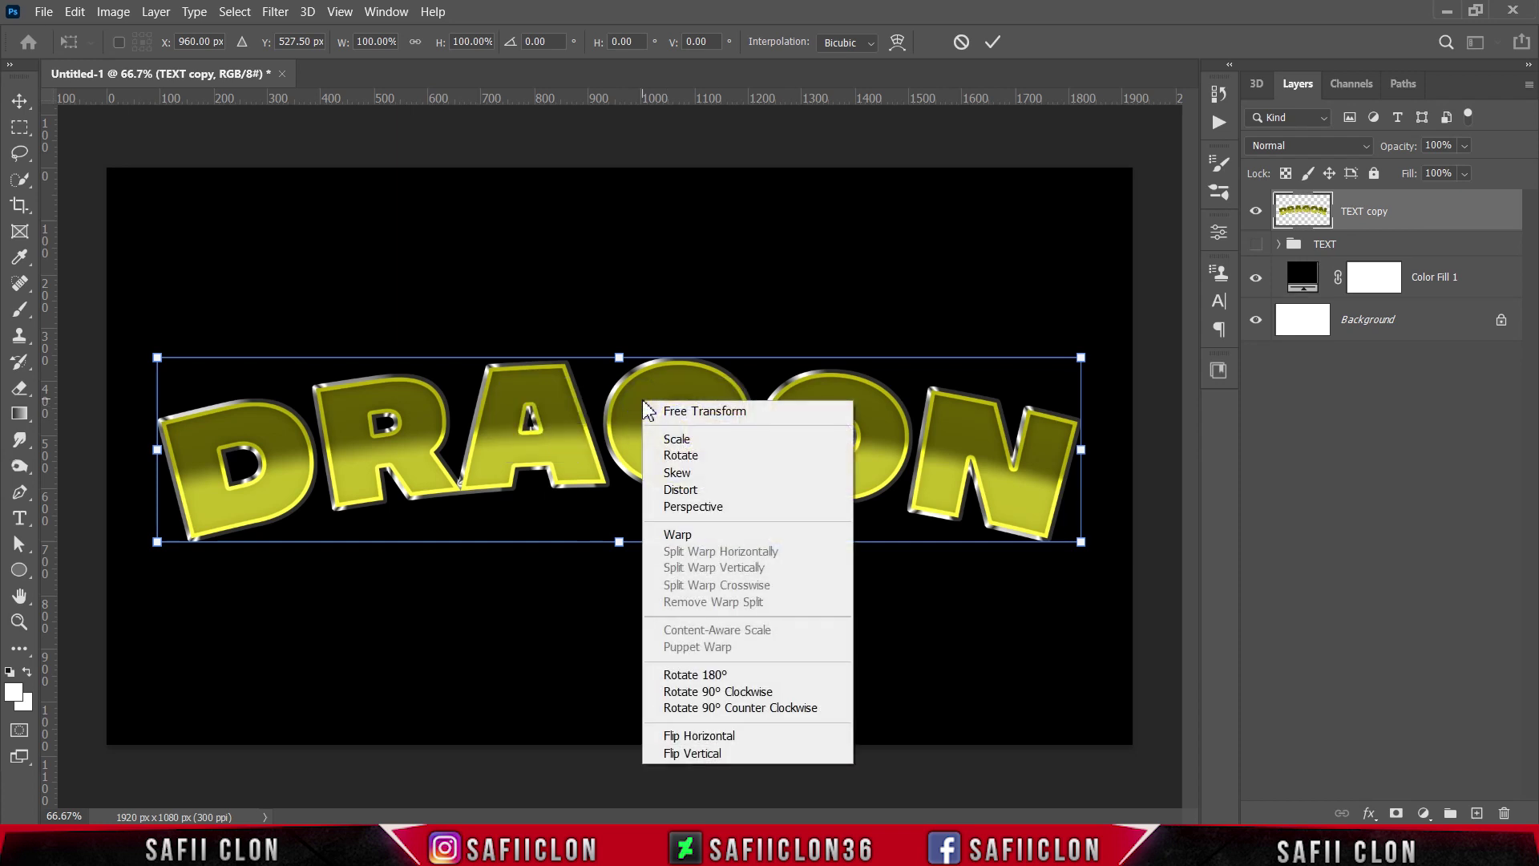
click(706, 511)
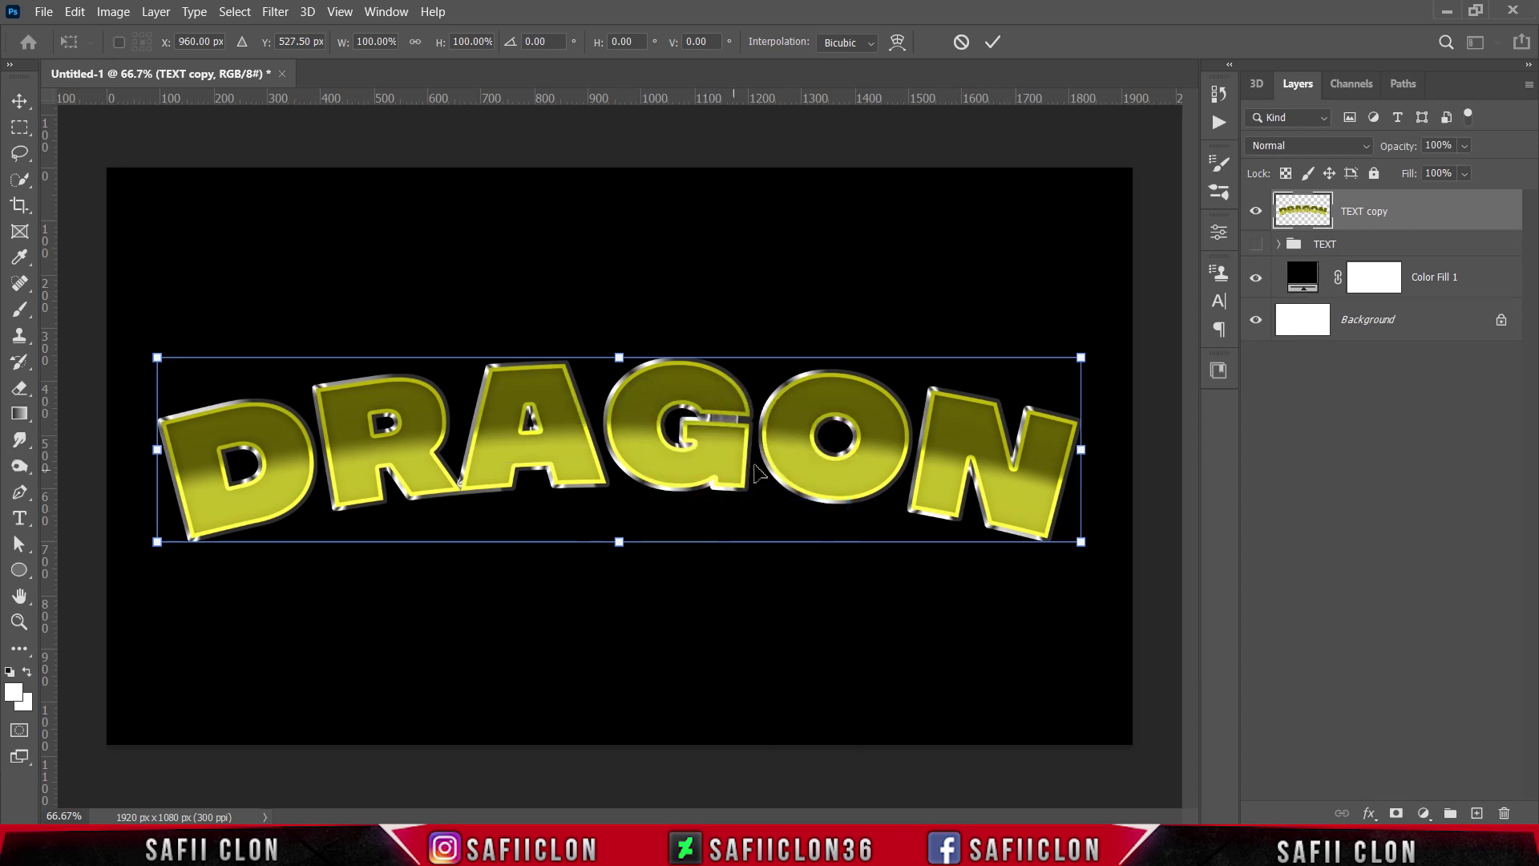
drag(1079, 357, 979, 370)
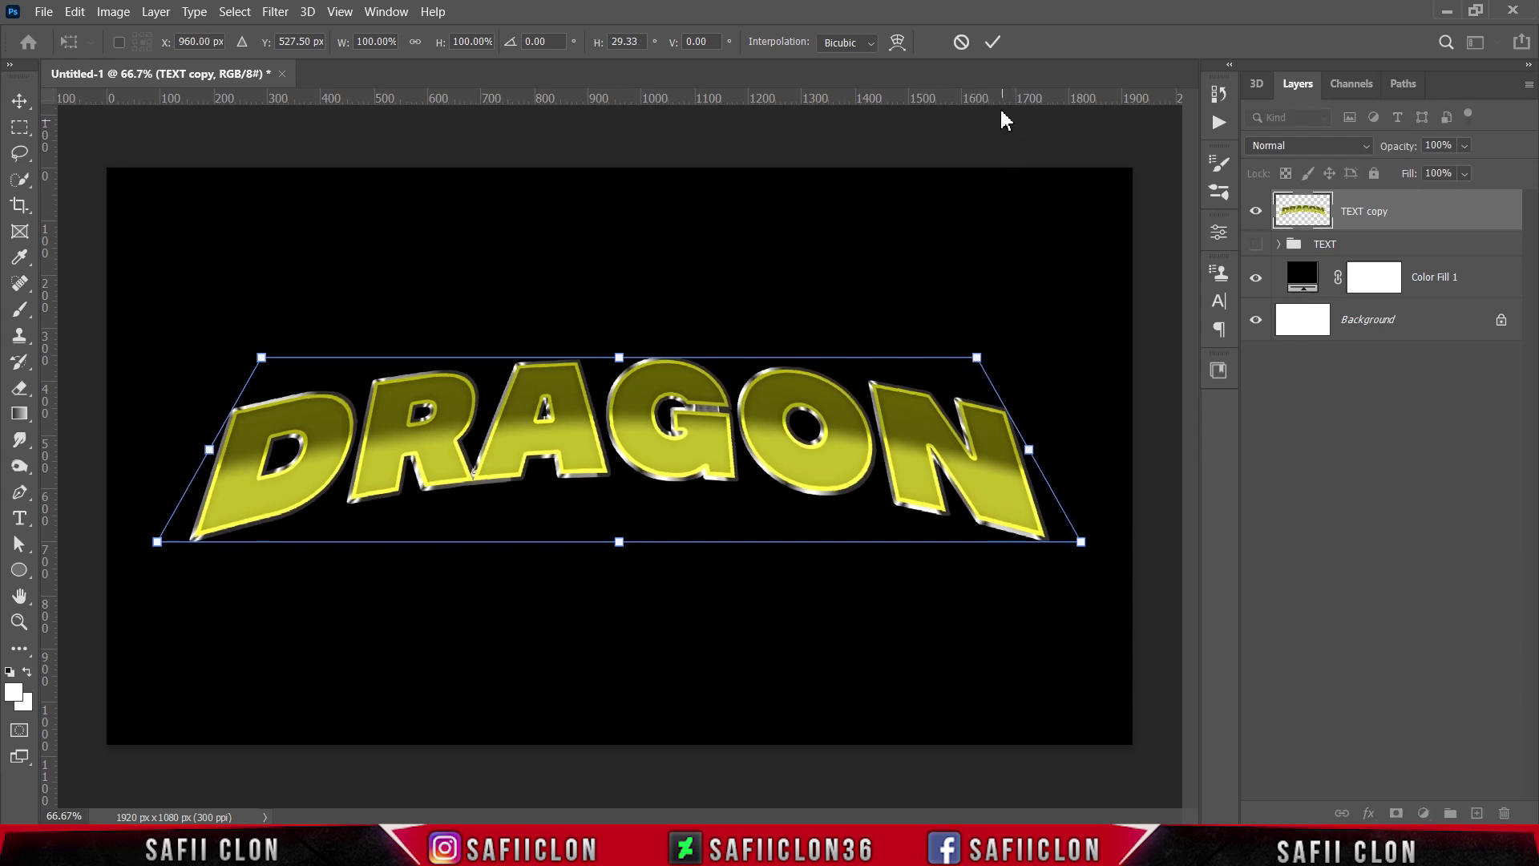
click(992, 42)
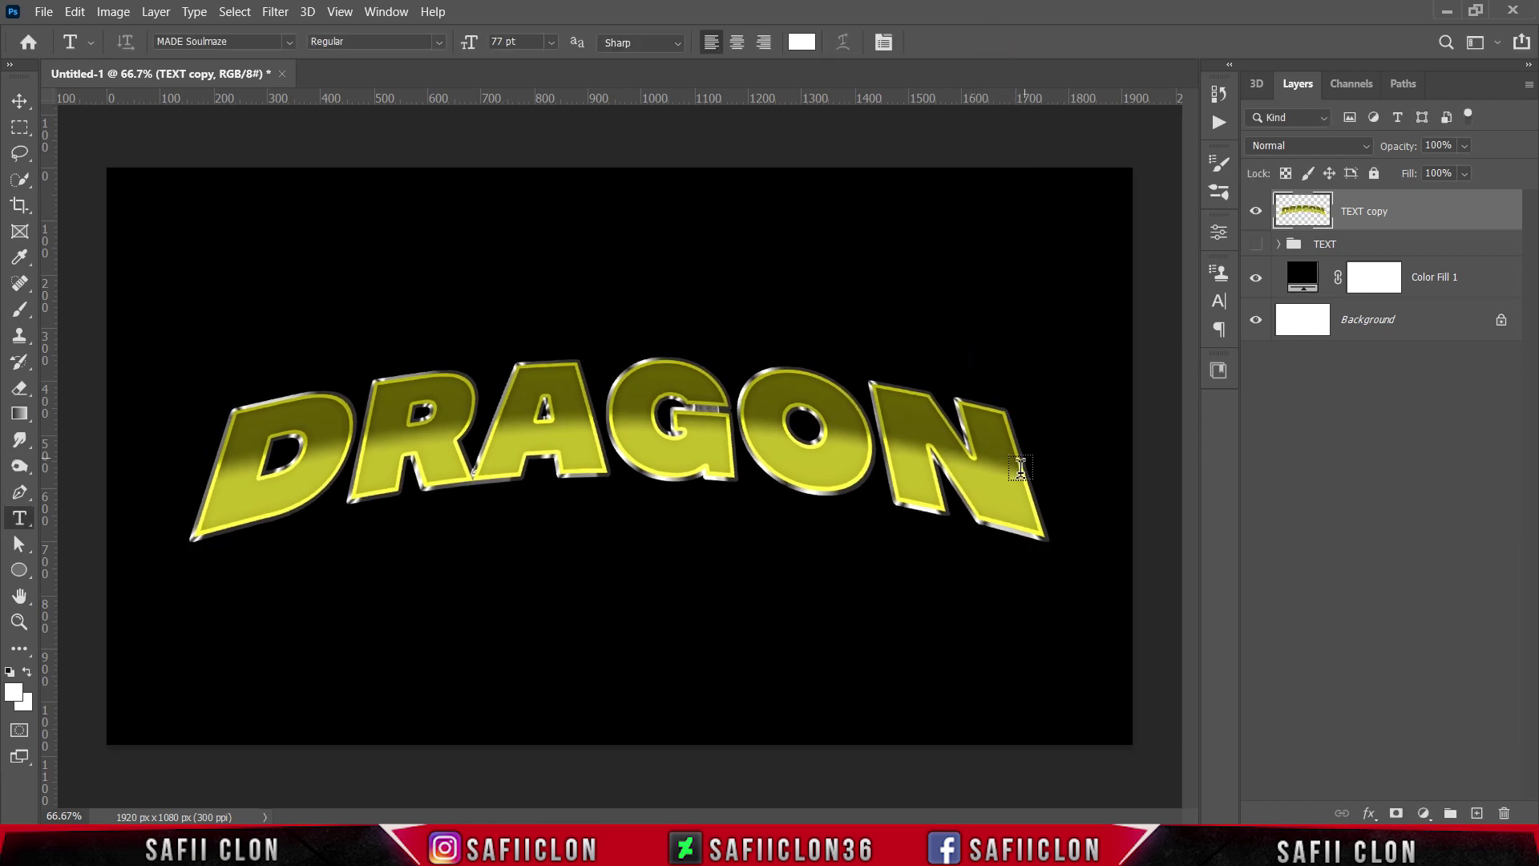
- Move the TEXT copy layer slightly upward, centring it at about X 960.5 px and Y 521.5 px
key(ctrl+t)
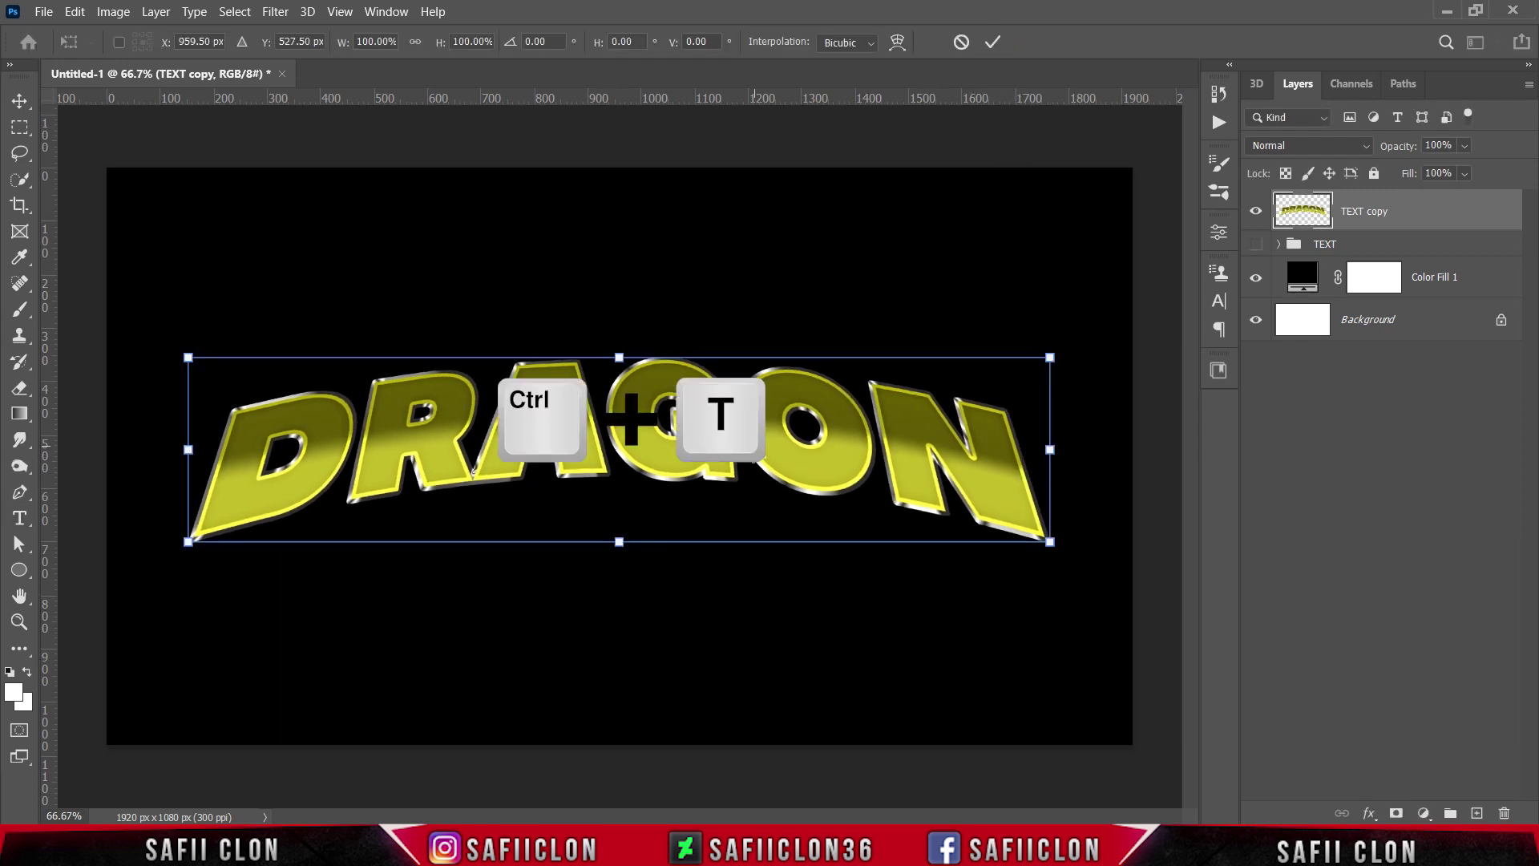
mouse_move(736, 434)
mouse_down()
mouse_move(726, 422)
mouse_move(739, 439)
mouse_up()
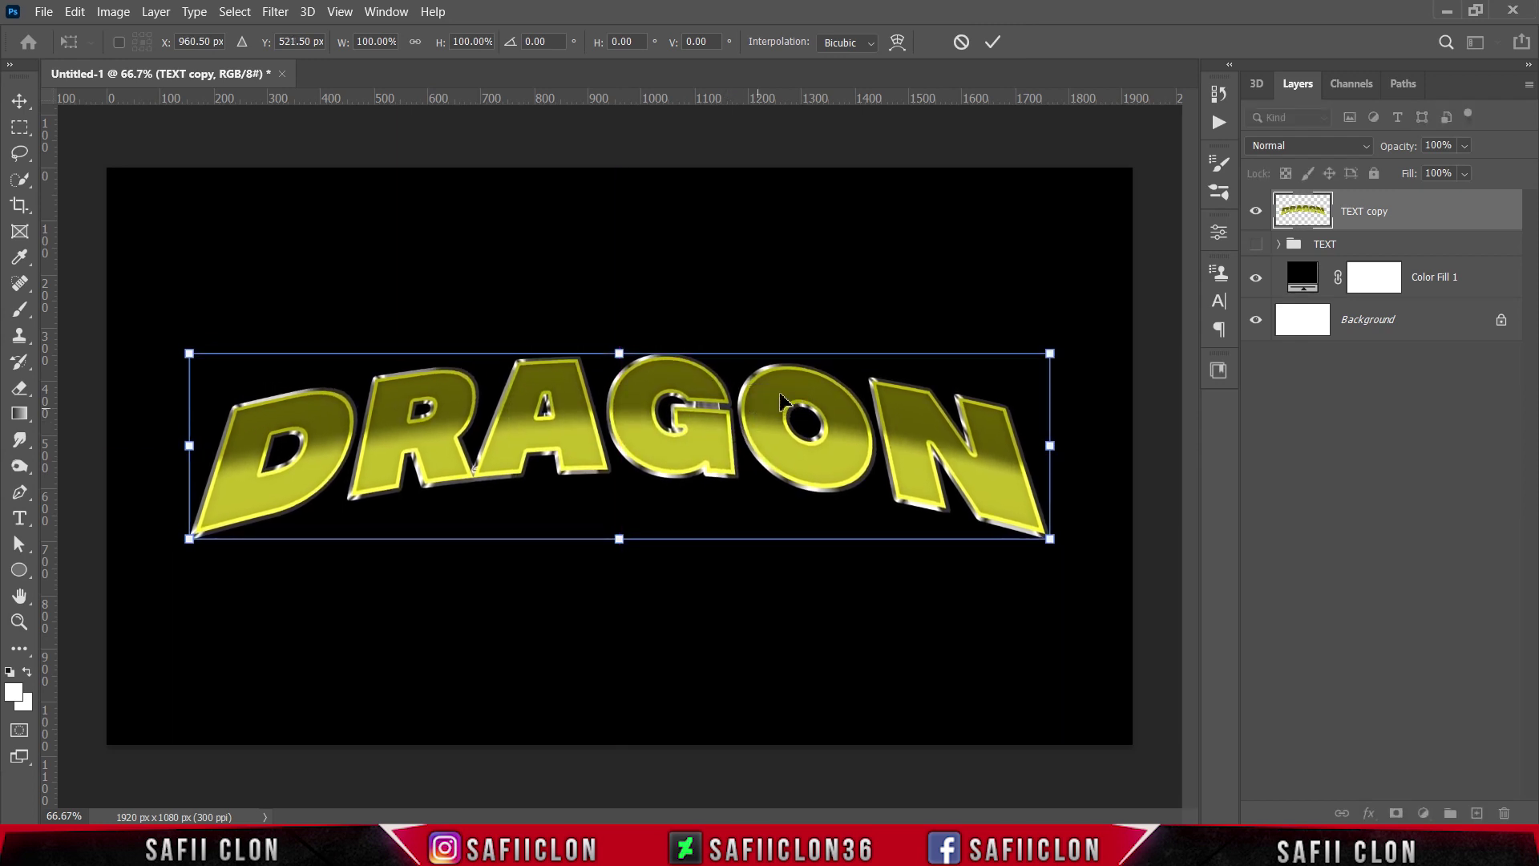
click(995, 44)
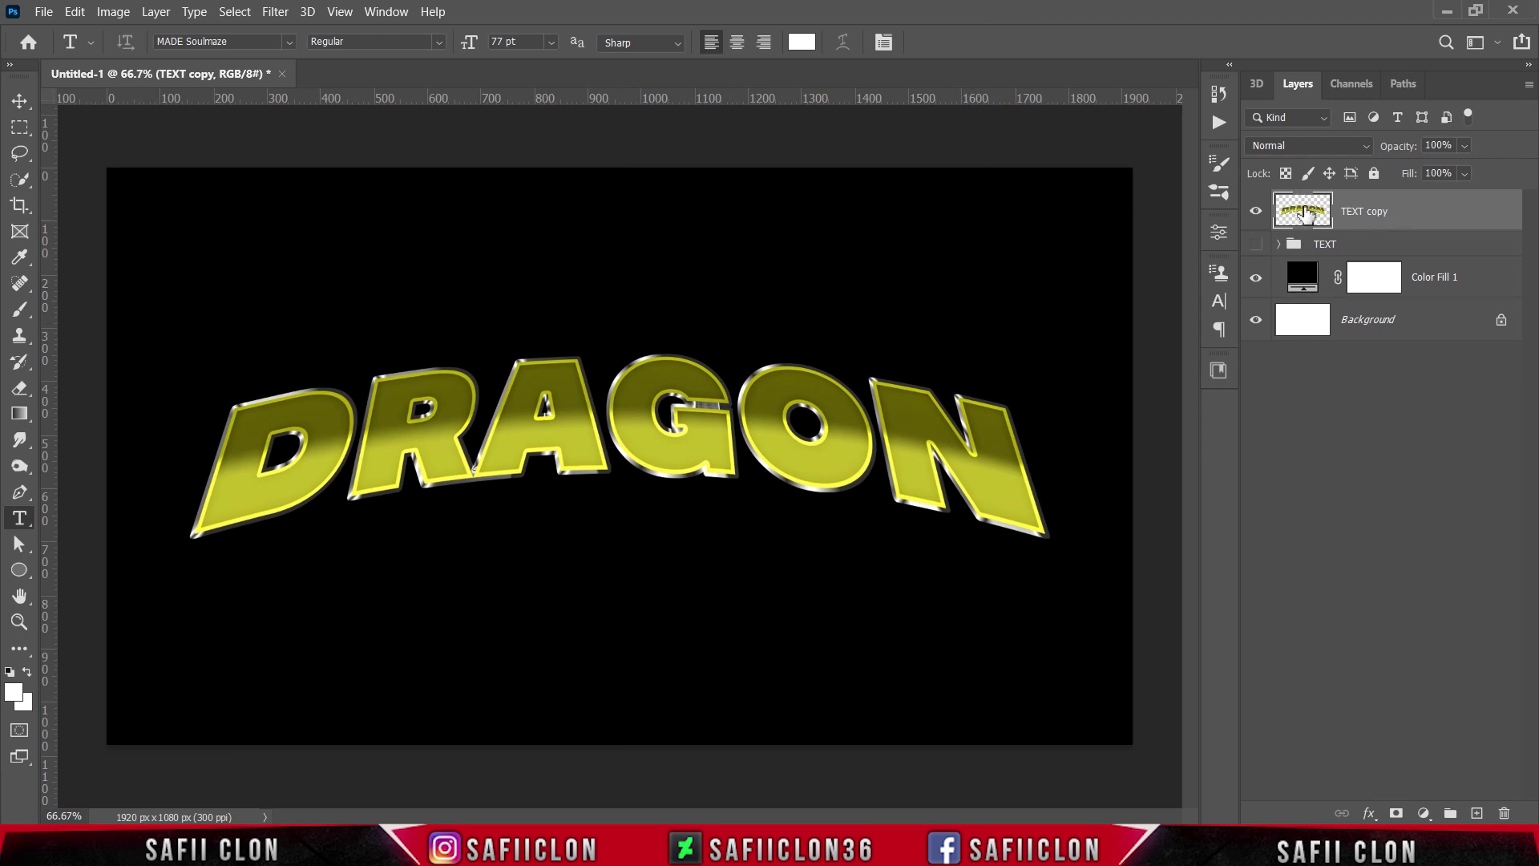
- Fill the TEXT copy outline with a dark grey 313131 Solid Color layer placed directly below TEXT copy
ctrl+click(1303, 210)
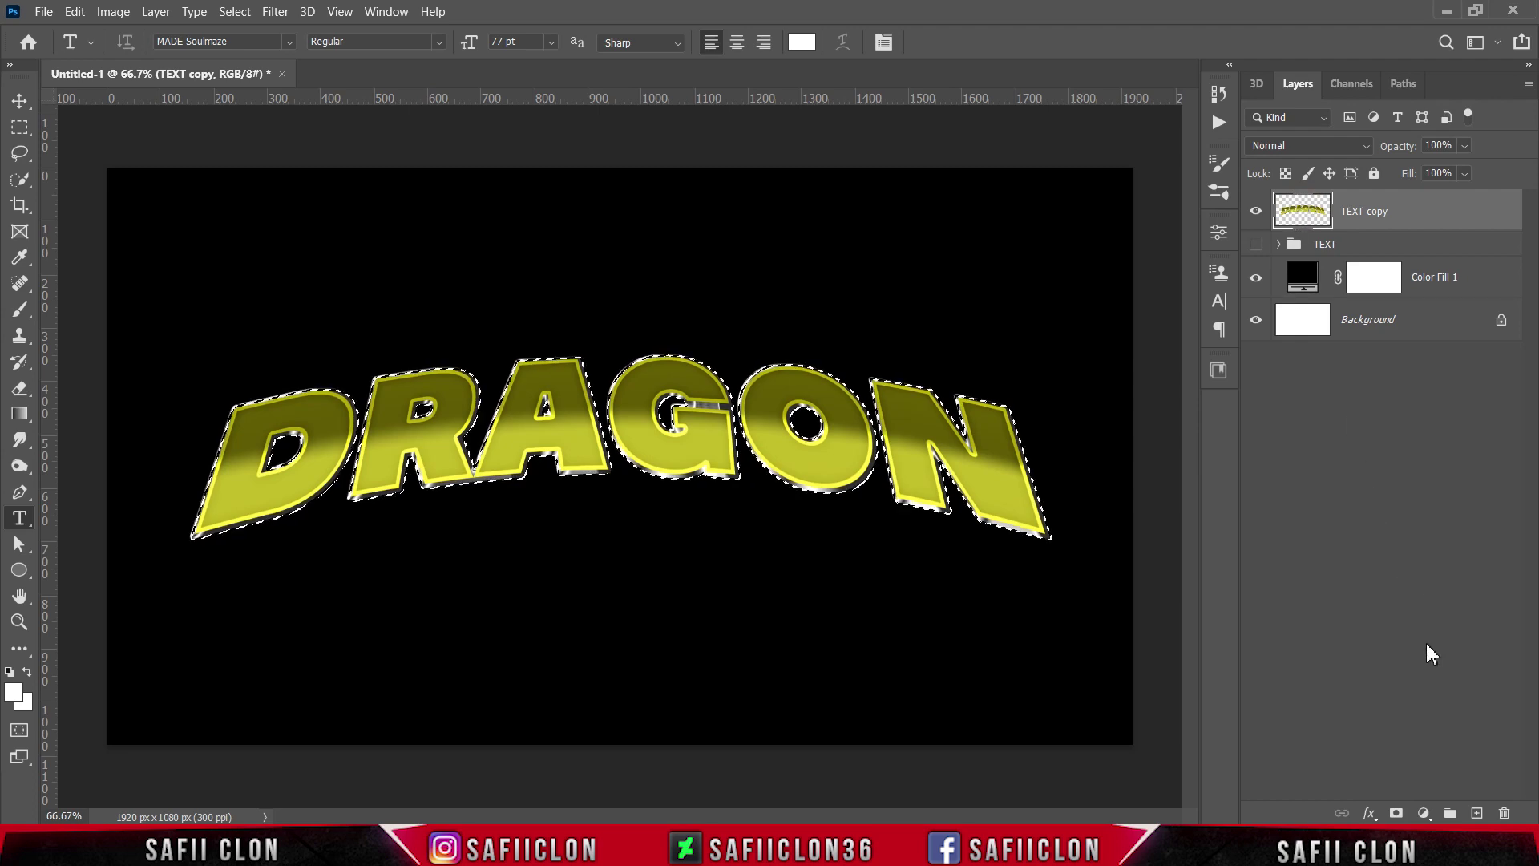
click(1425, 813)
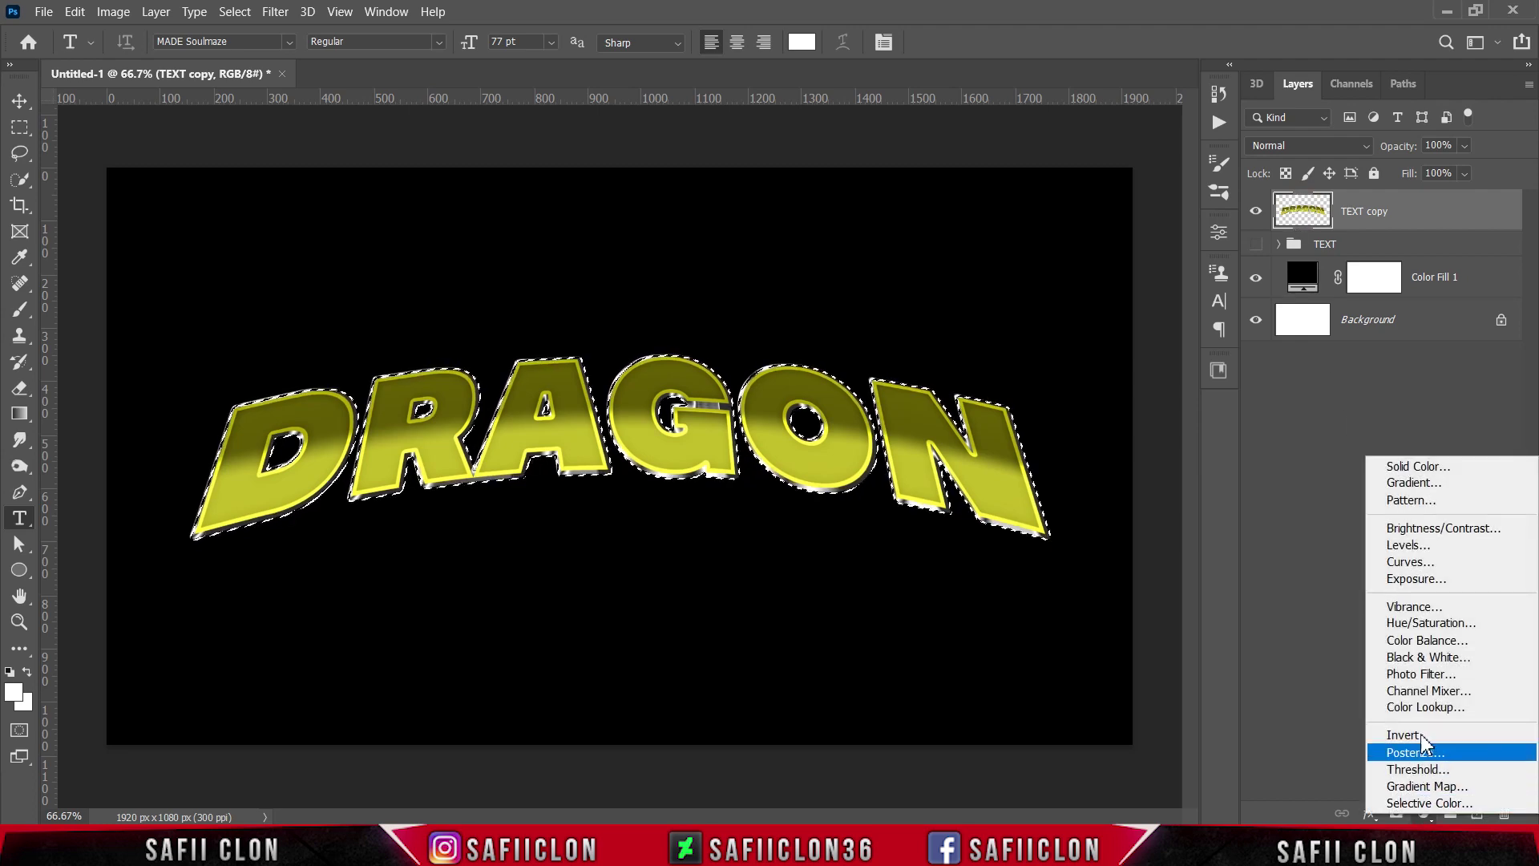
click(1420, 468)
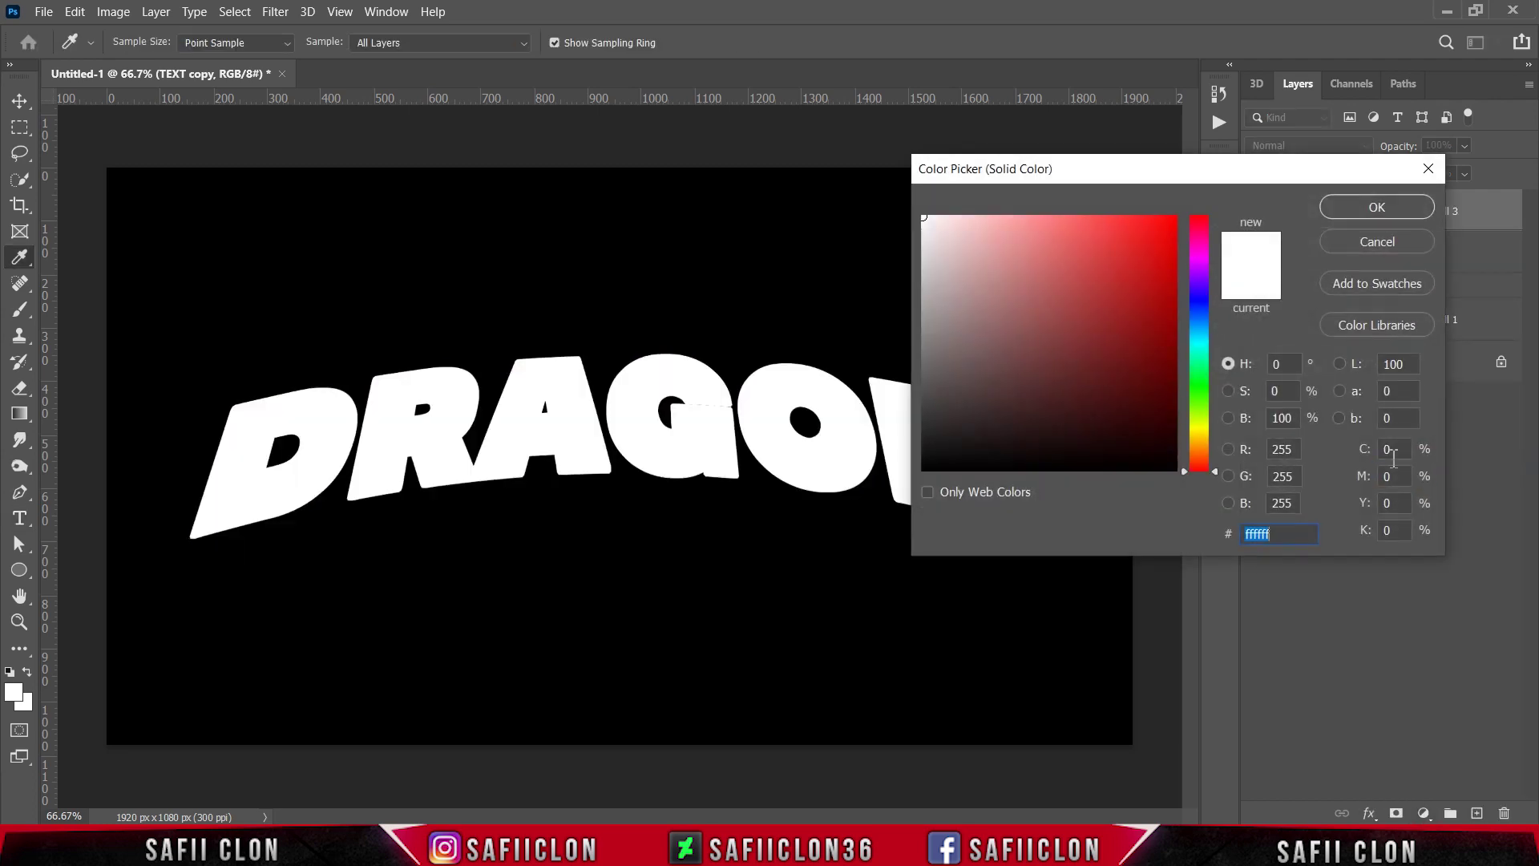
mouse_move(1027, 377)
mouse_down()
mouse_move(920, 385)
mouse_move(920, 433)
mouse_move(911, 421)
mouse_up()
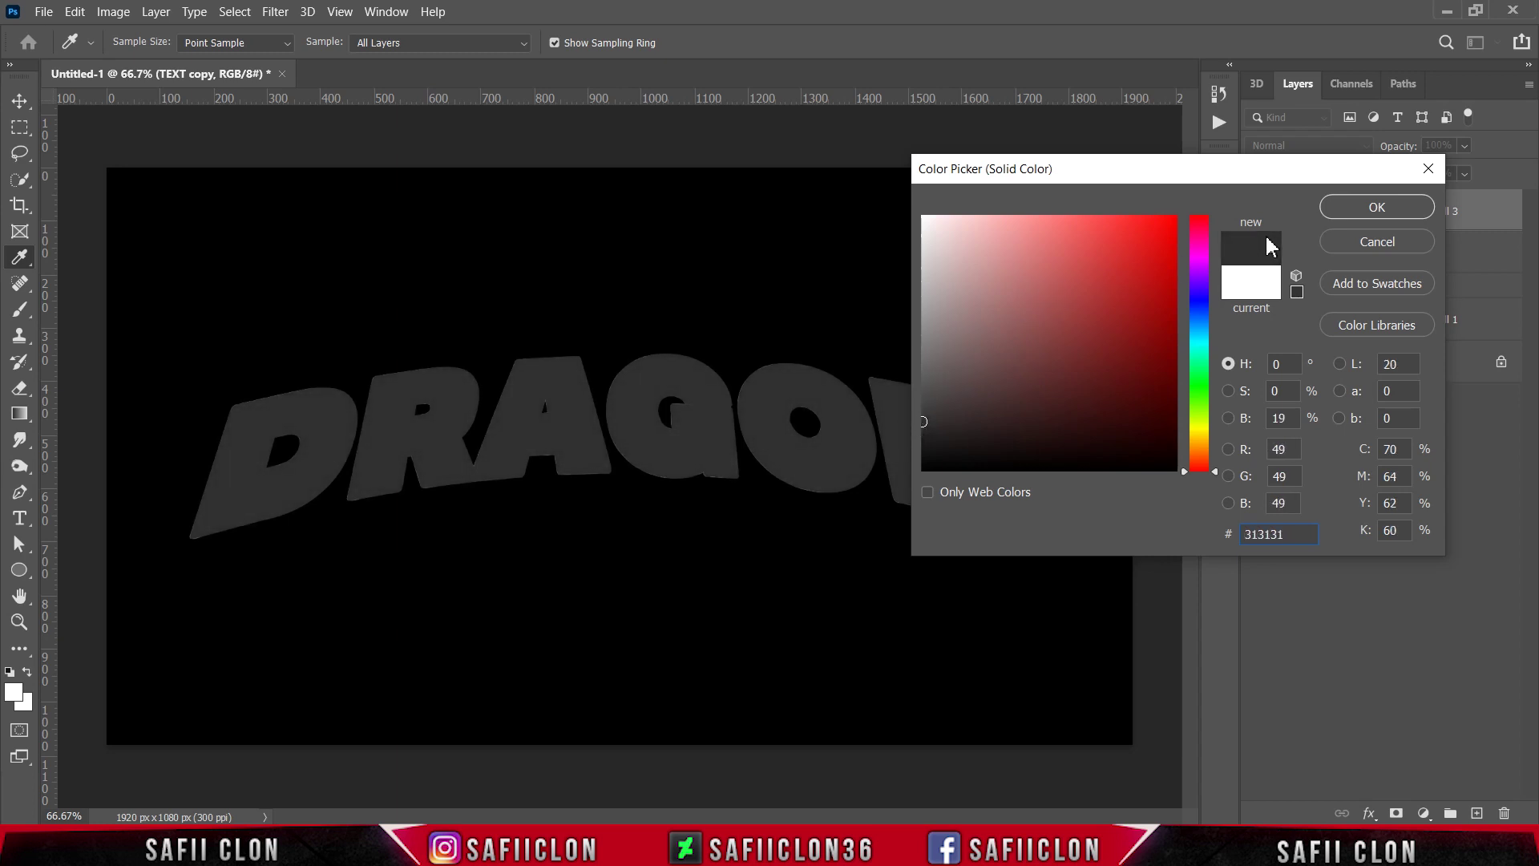
click(1355, 210)
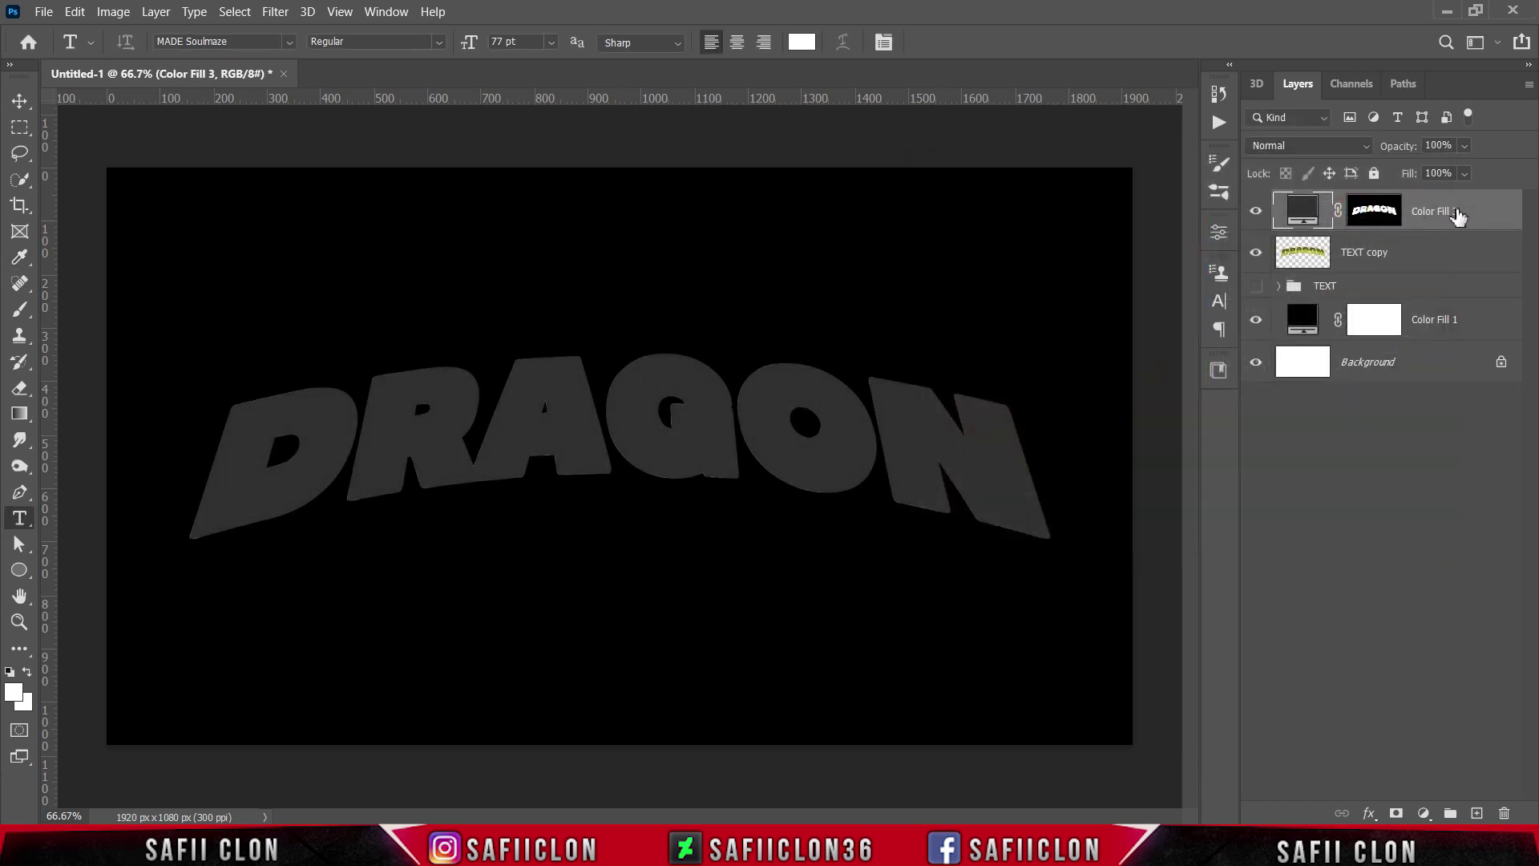
drag(1439, 222, 1427, 276)
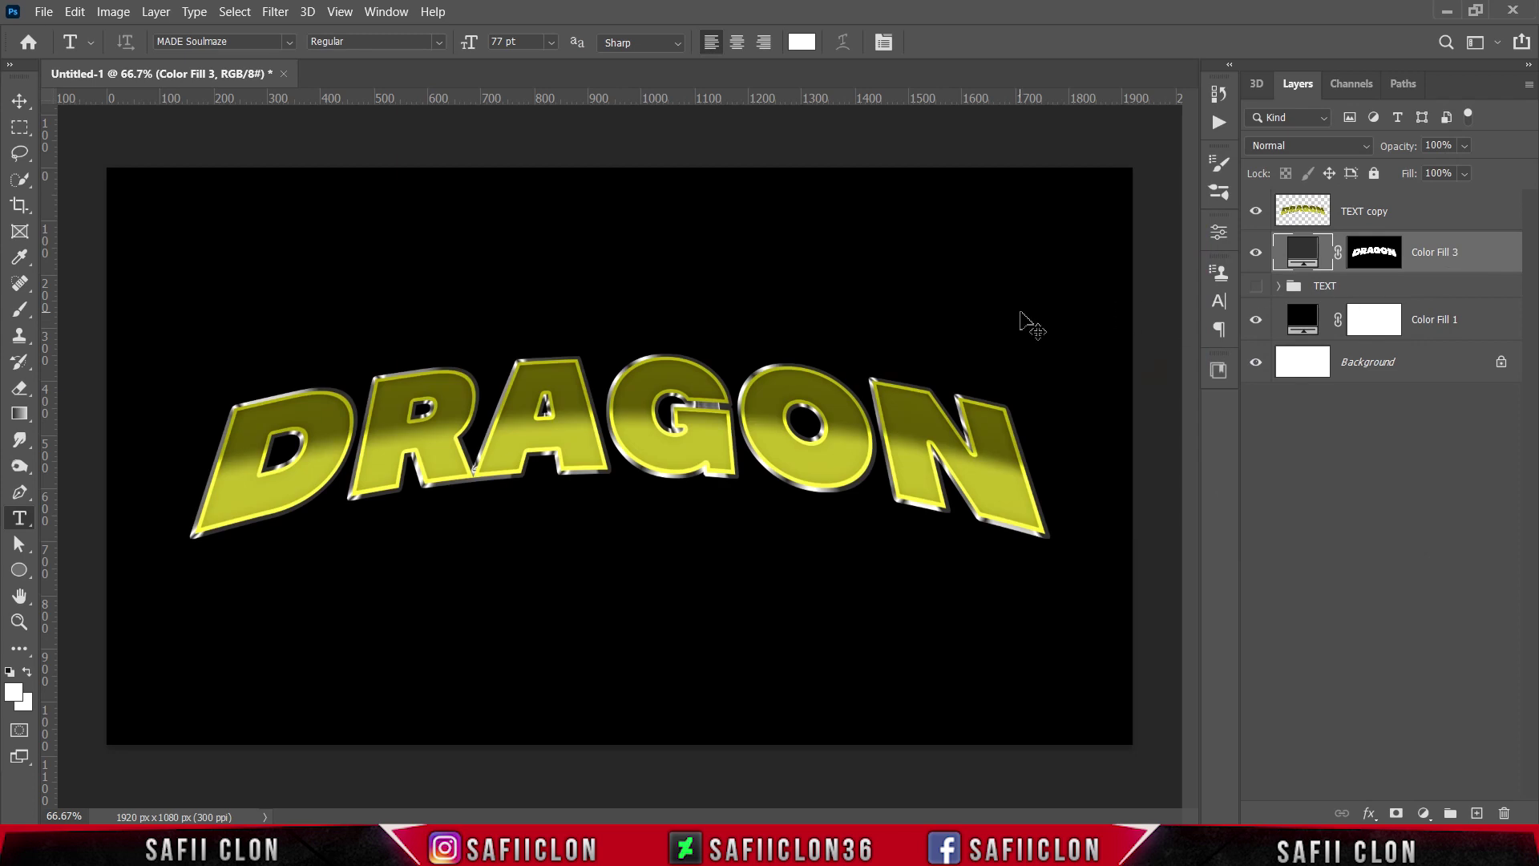
- Transform the Color Fill 3 layer by nudging it 2 px straight down, to a centre Y of 523.5 px
key(ctrl+t)
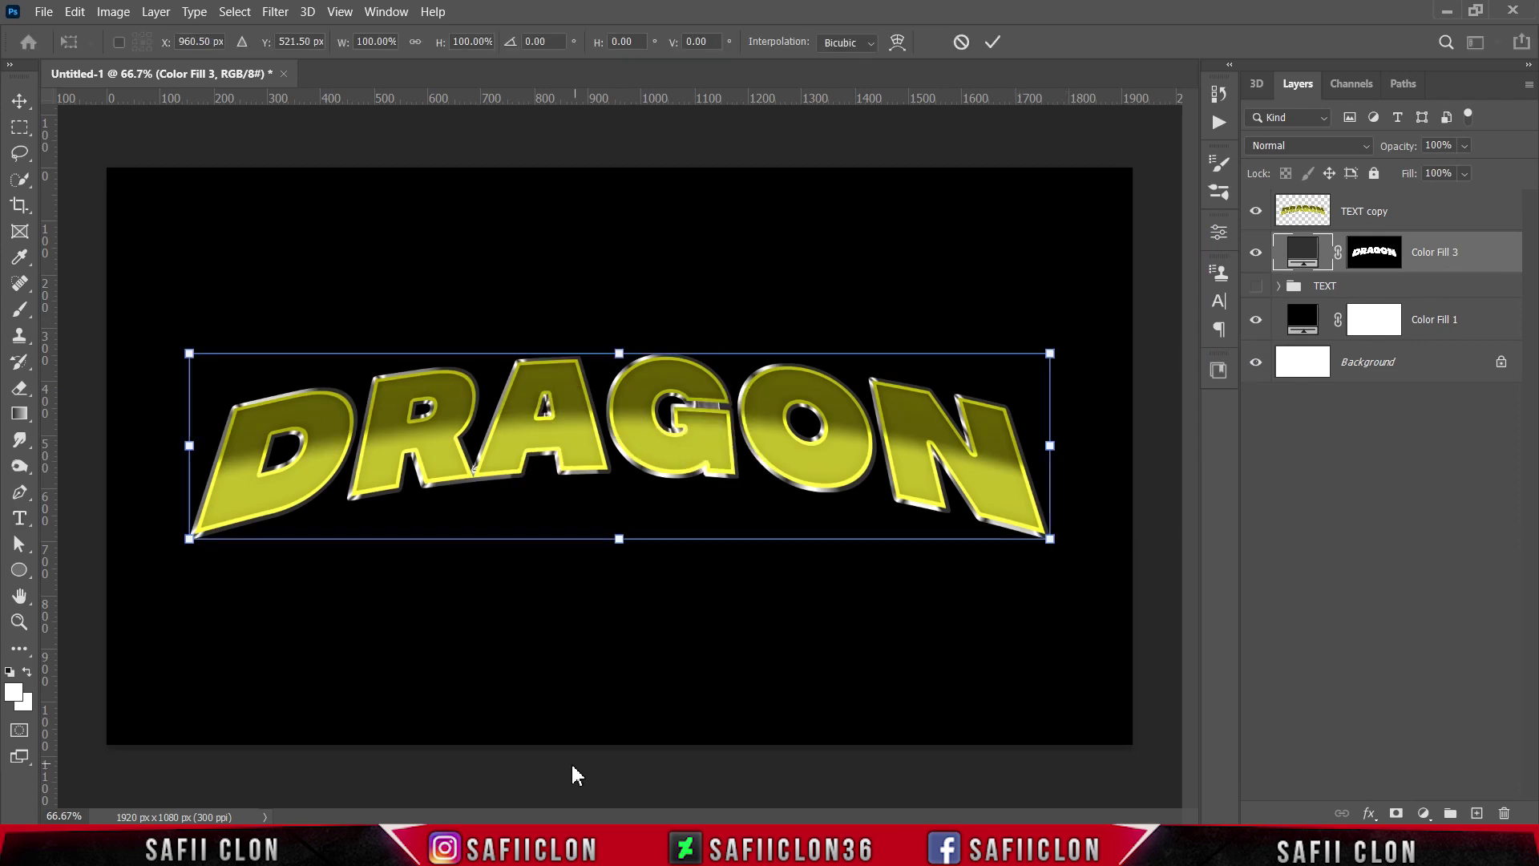
click(962, 850)
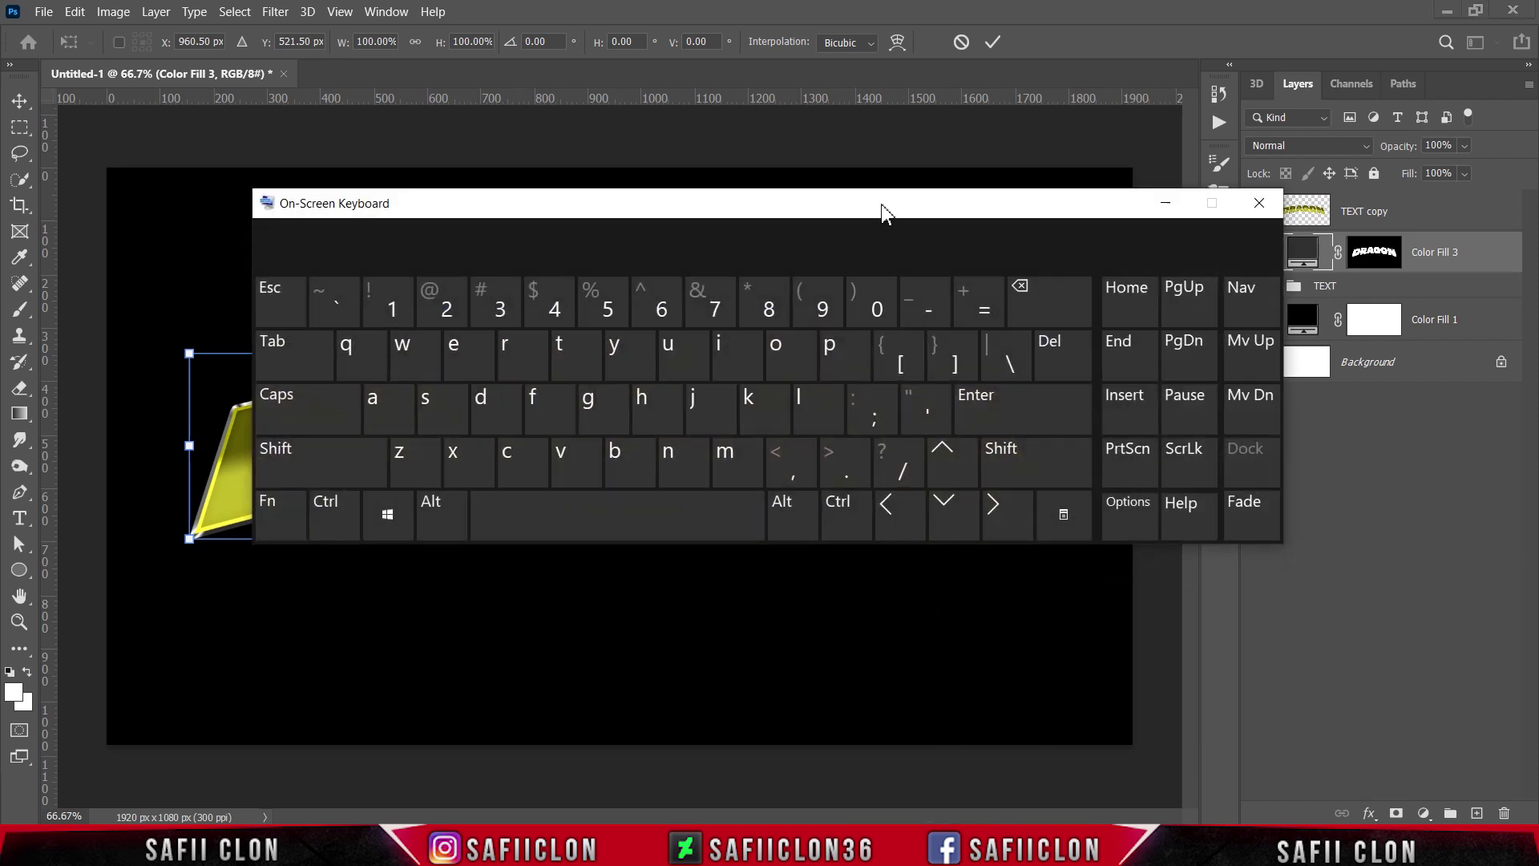
drag(881, 199, 949, 22)
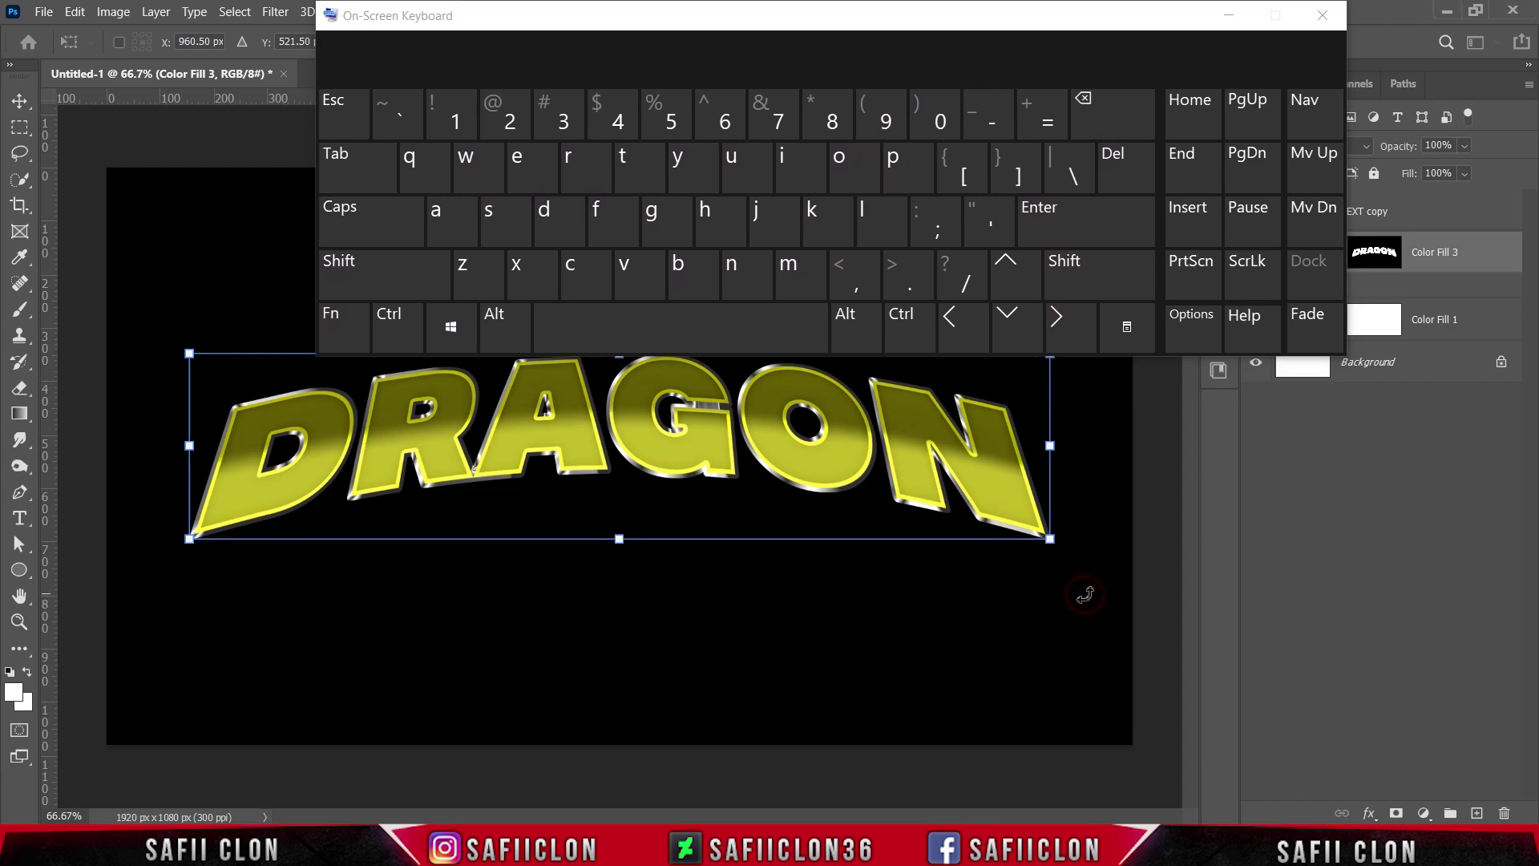
click(1016, 327)
click(1017, 327)
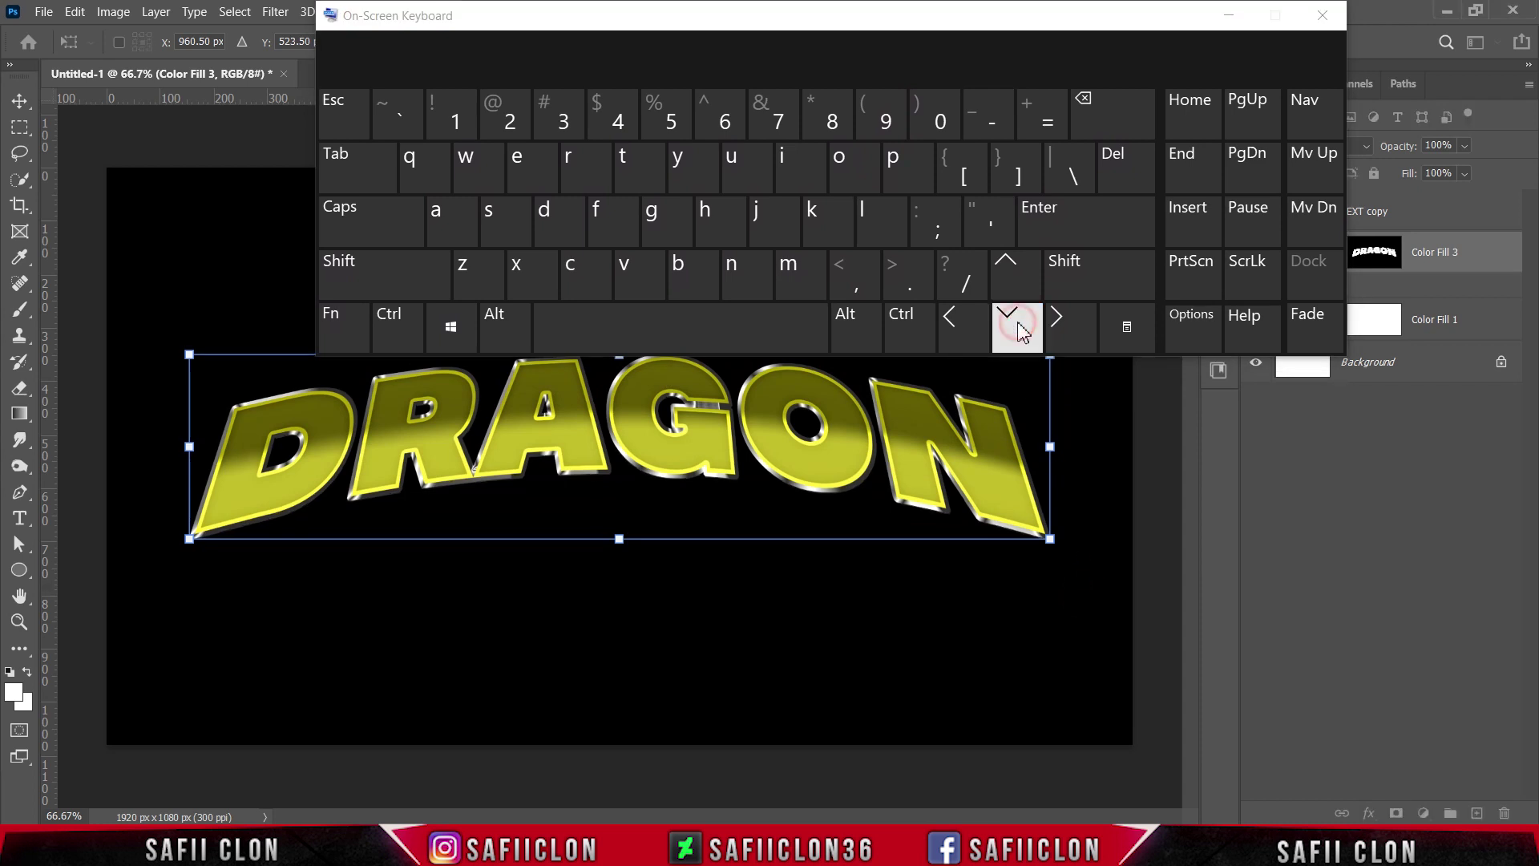
click(1235, 20)
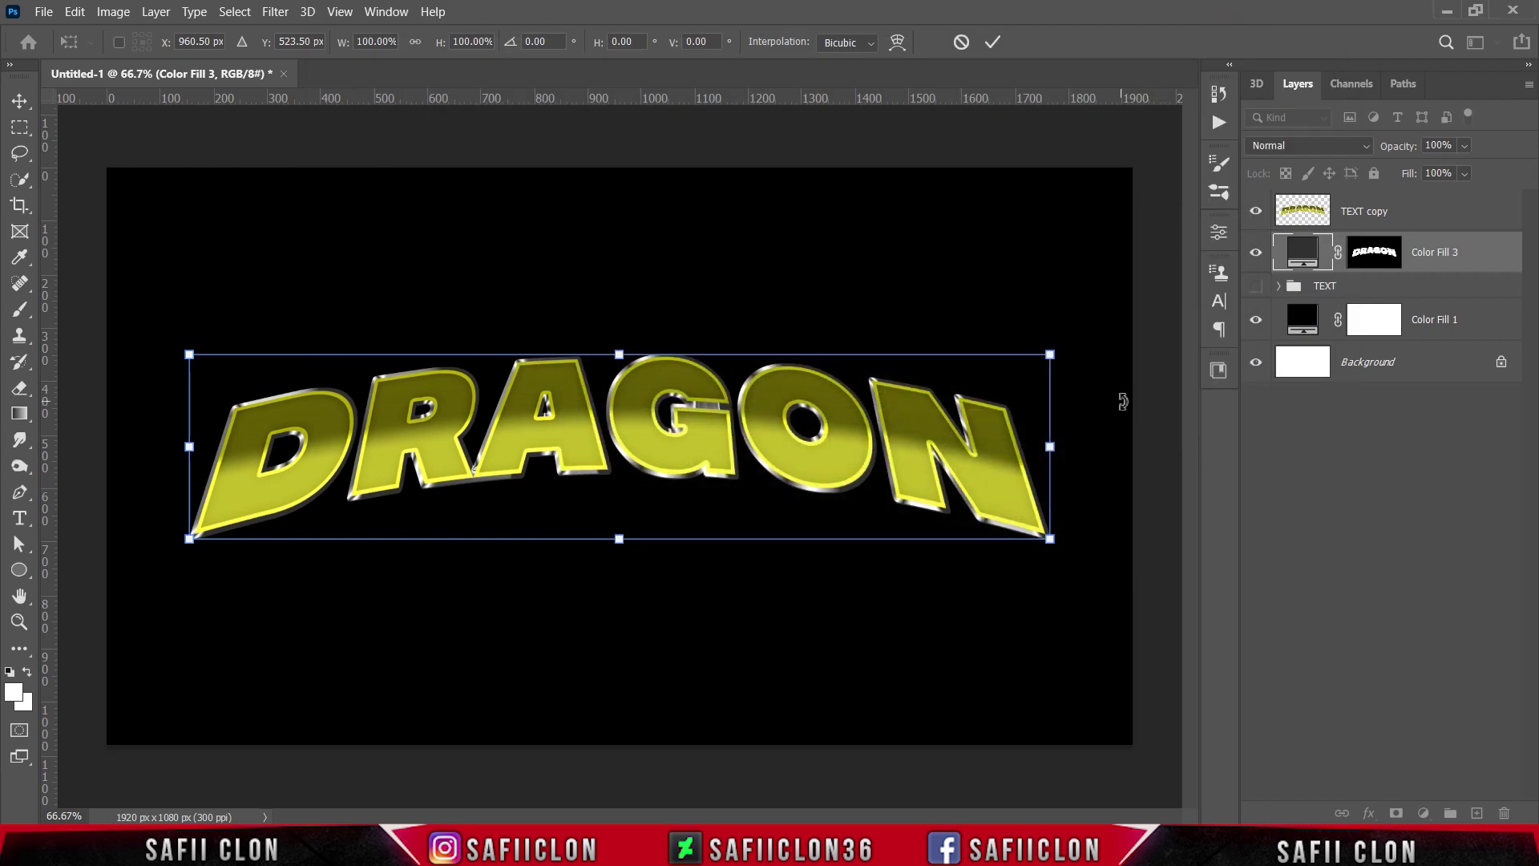
click(995, 42)
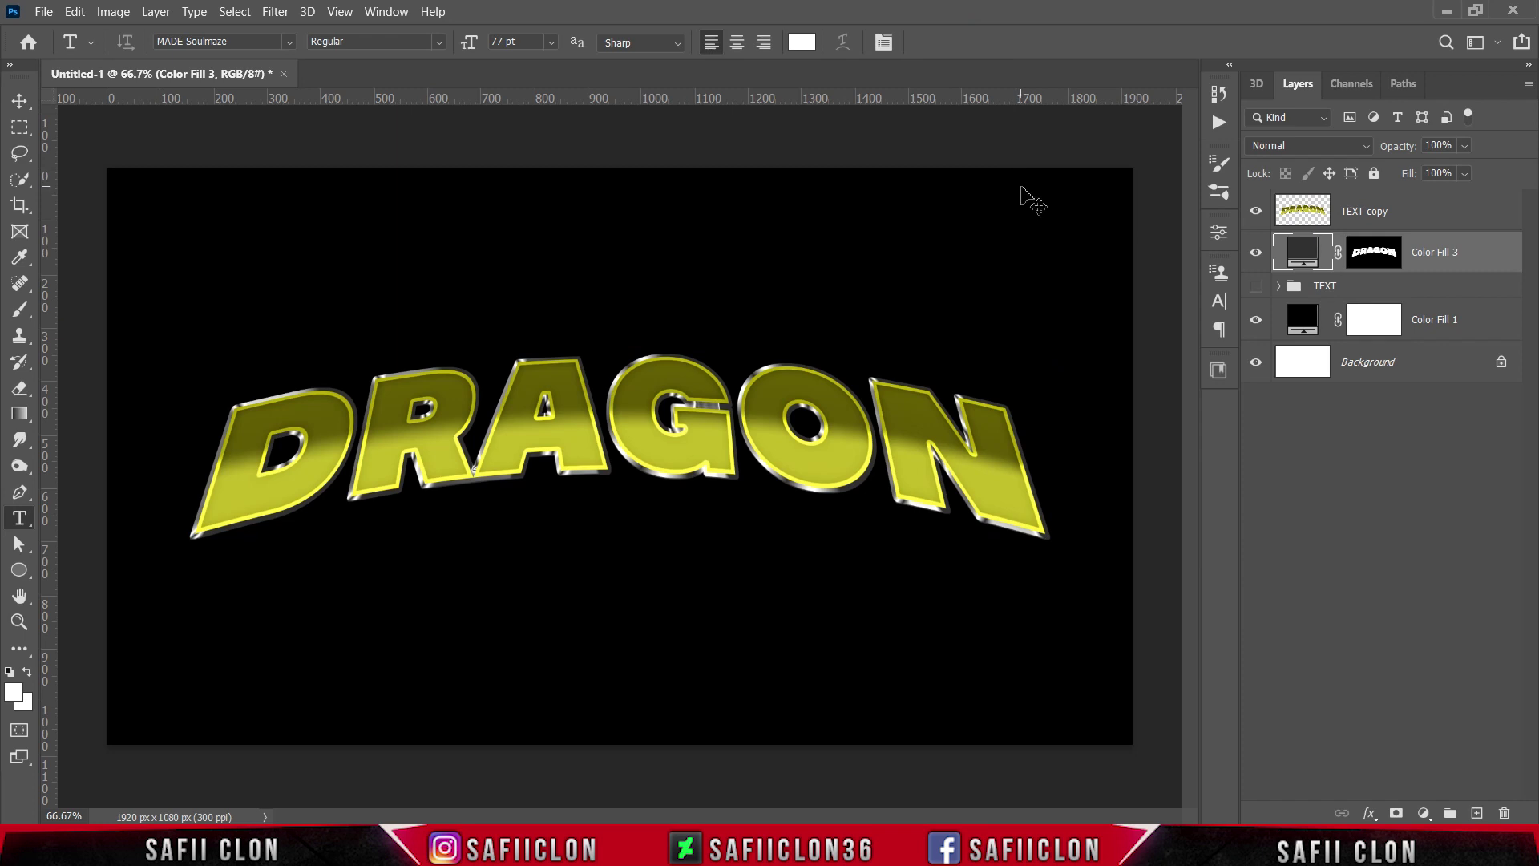
- Duplicate Color Fill 3 repeatedly with the same downward transform, up to Color Fill 3 copy 29, building an extruded depth below the text
key(ctrl+shift+alt+t)
key(ctrl+shift+alt+t)
key(ctrl+shift+alt+t)
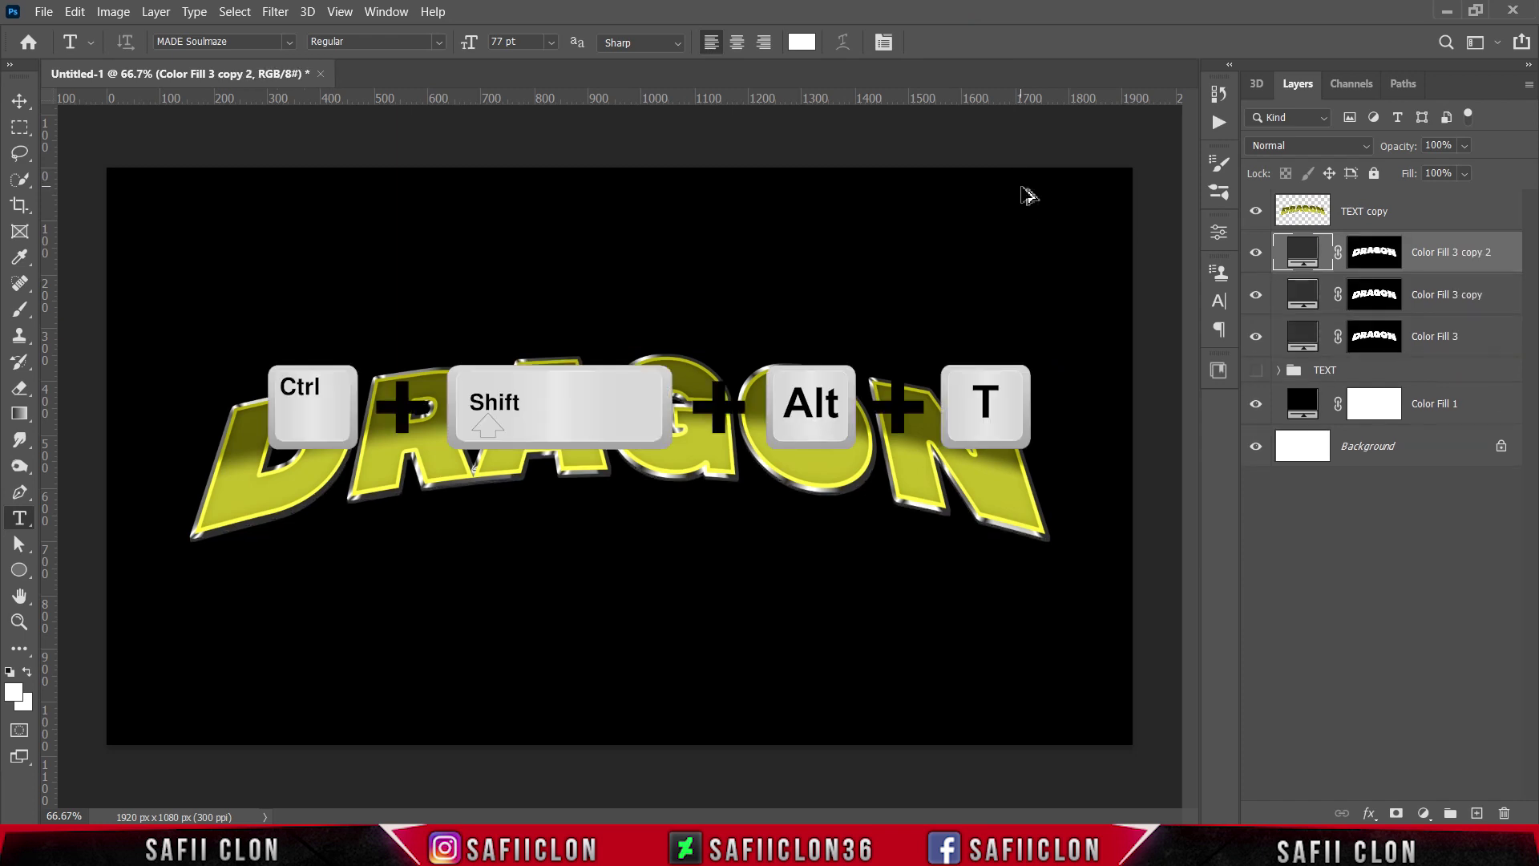
key(ctrl+shift+alt+t)
key(ctrl+shift+alt+t)
key(ctrl+shift+alt+t)
key(ctrl+shift+alt+t)
key(ctrl+shift+alt+t)
key(ctrl+shift+alt+t)
key(ctrl+shift+alt+t)
key(ctrl+shift+alt+t)
key(ctrl+shift+alt+t)
key(ctrl+shift+alt+t)
key(ctrl+shift+alt+t)
key(ctrl+shift+alt+t)
key(ctrl+shift+alt+t)
key(ctrl+shift+alt+t)
key(ctrl+shift+alt+t)
key(ctrl+shift+alt+t)
key(ctrl+shift+alt+t)
key(ctrl+shift+alt+t)
key(ctrl+shift+alt+t)
key(ctrl+shift+alt+t)
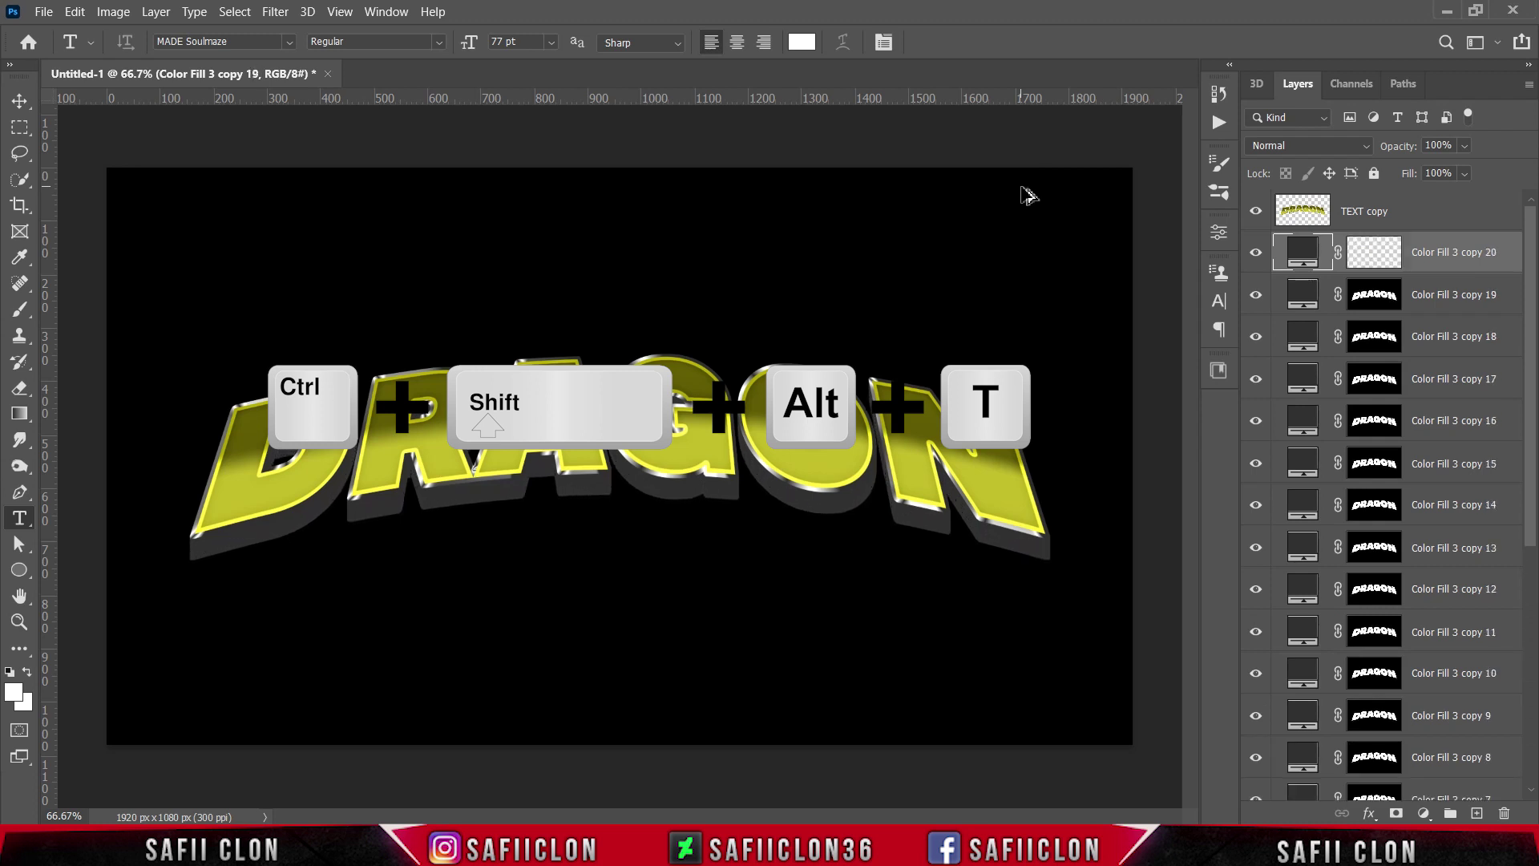
key(ctrl+shift+alt+t)
key(ctrl+shift+alt+t)
key(ctrl+shift+alt+t)
key(ctrl+shift+alt+t)
key(ctrl+shift+alt+t)
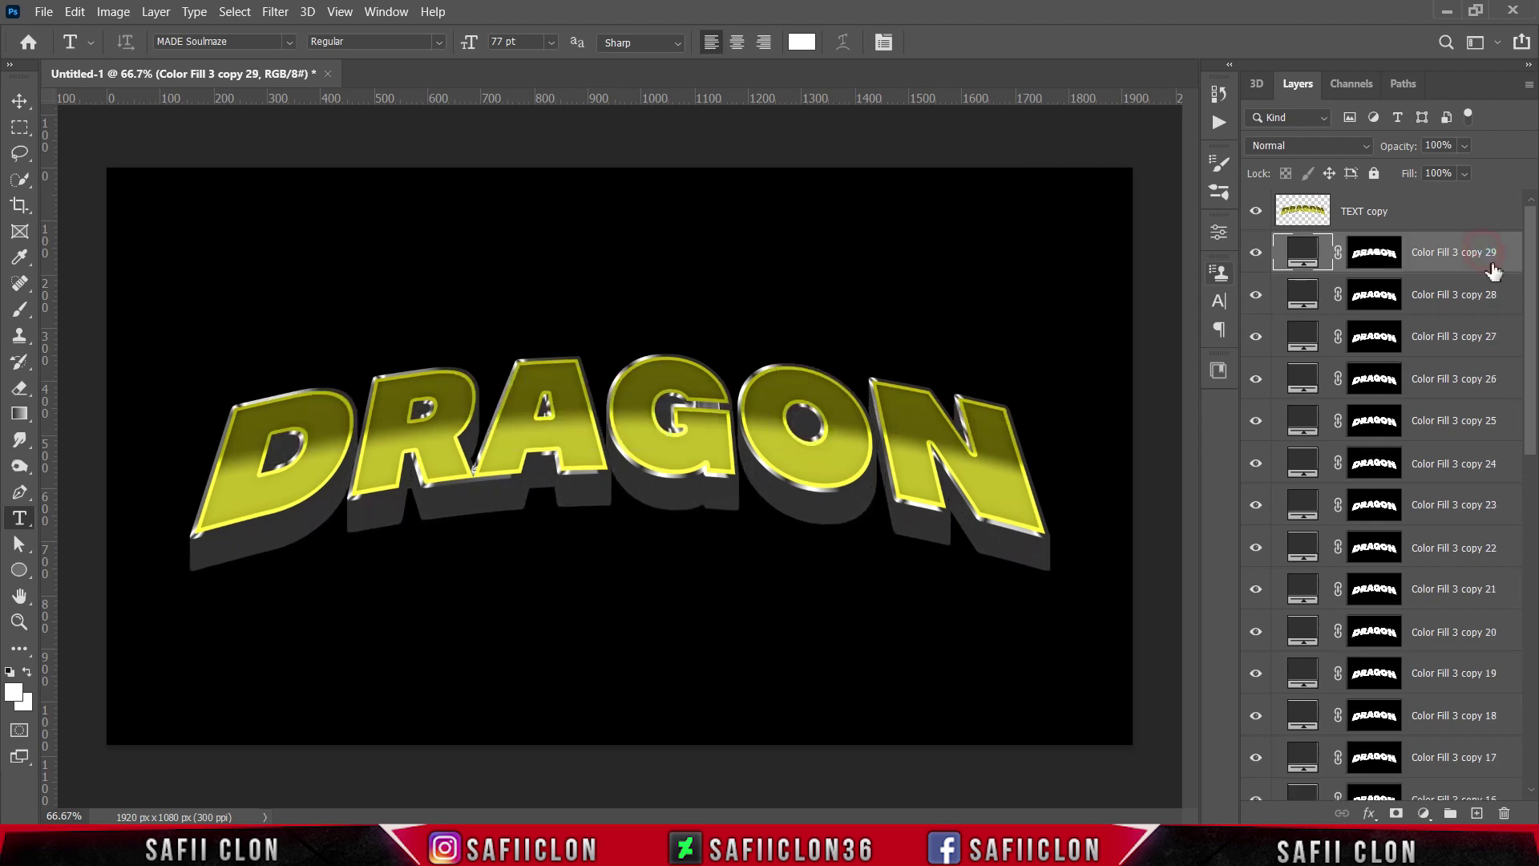
- Group Color Fill 3 and all its copies into a group named SHADOWS and check it by toggling its visibility
drag(1532, 303, 1515, 675)
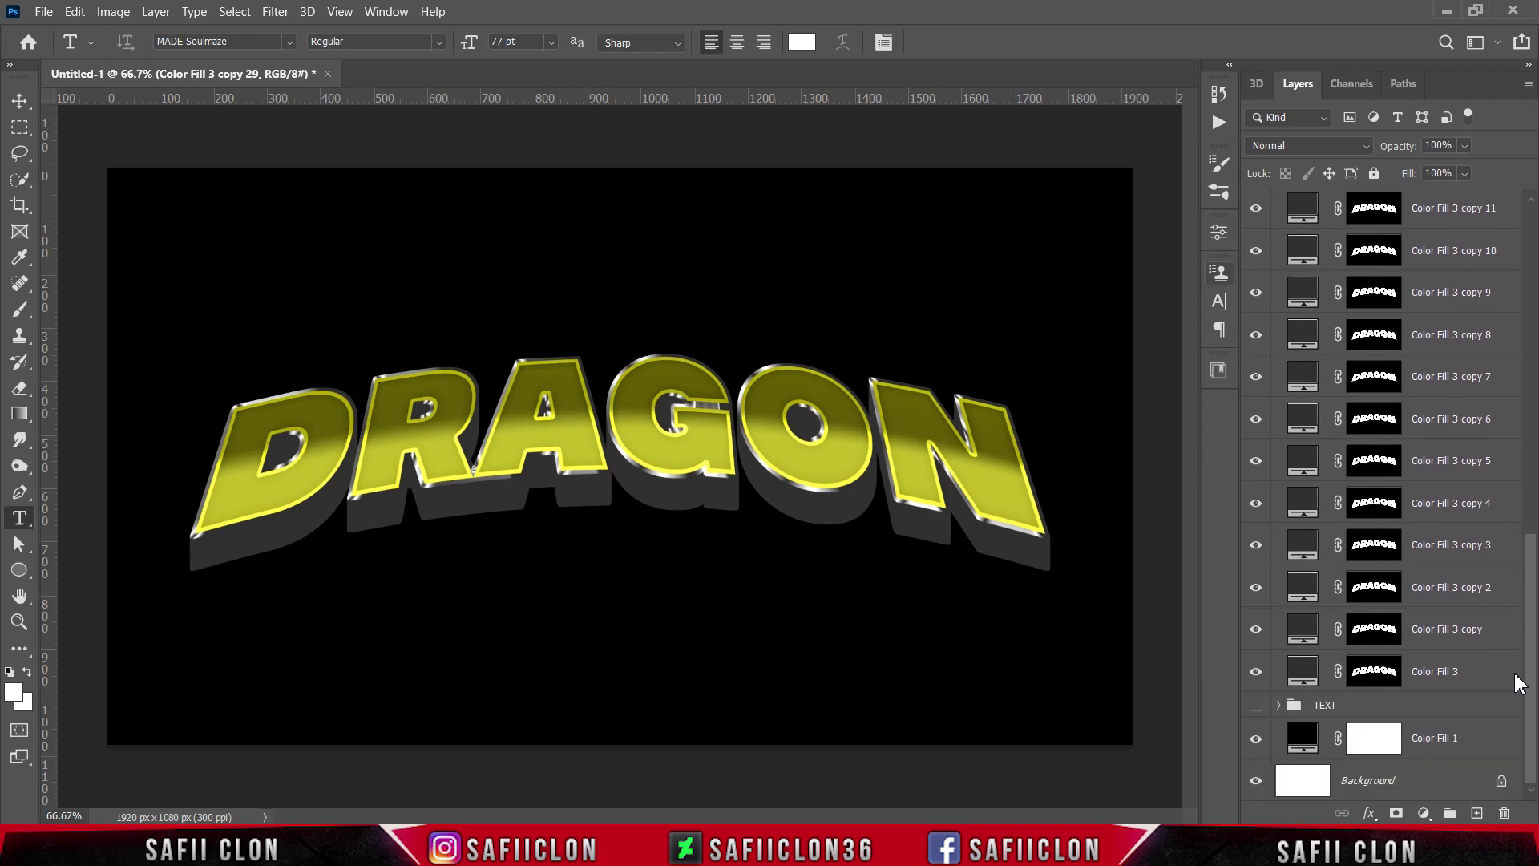
shift+click(1447, 675)
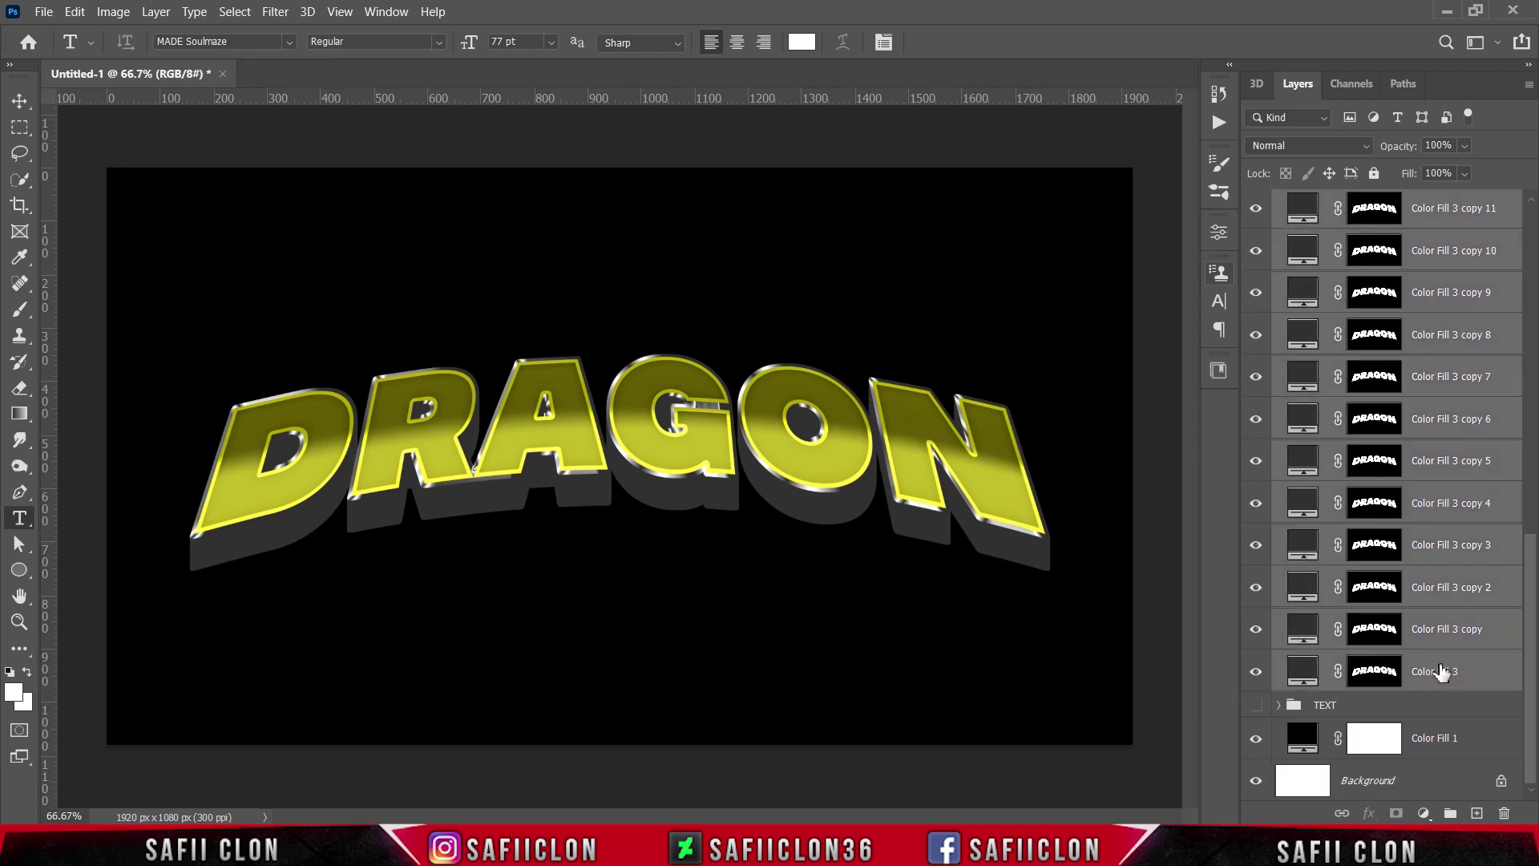
right_click(1441, 672)
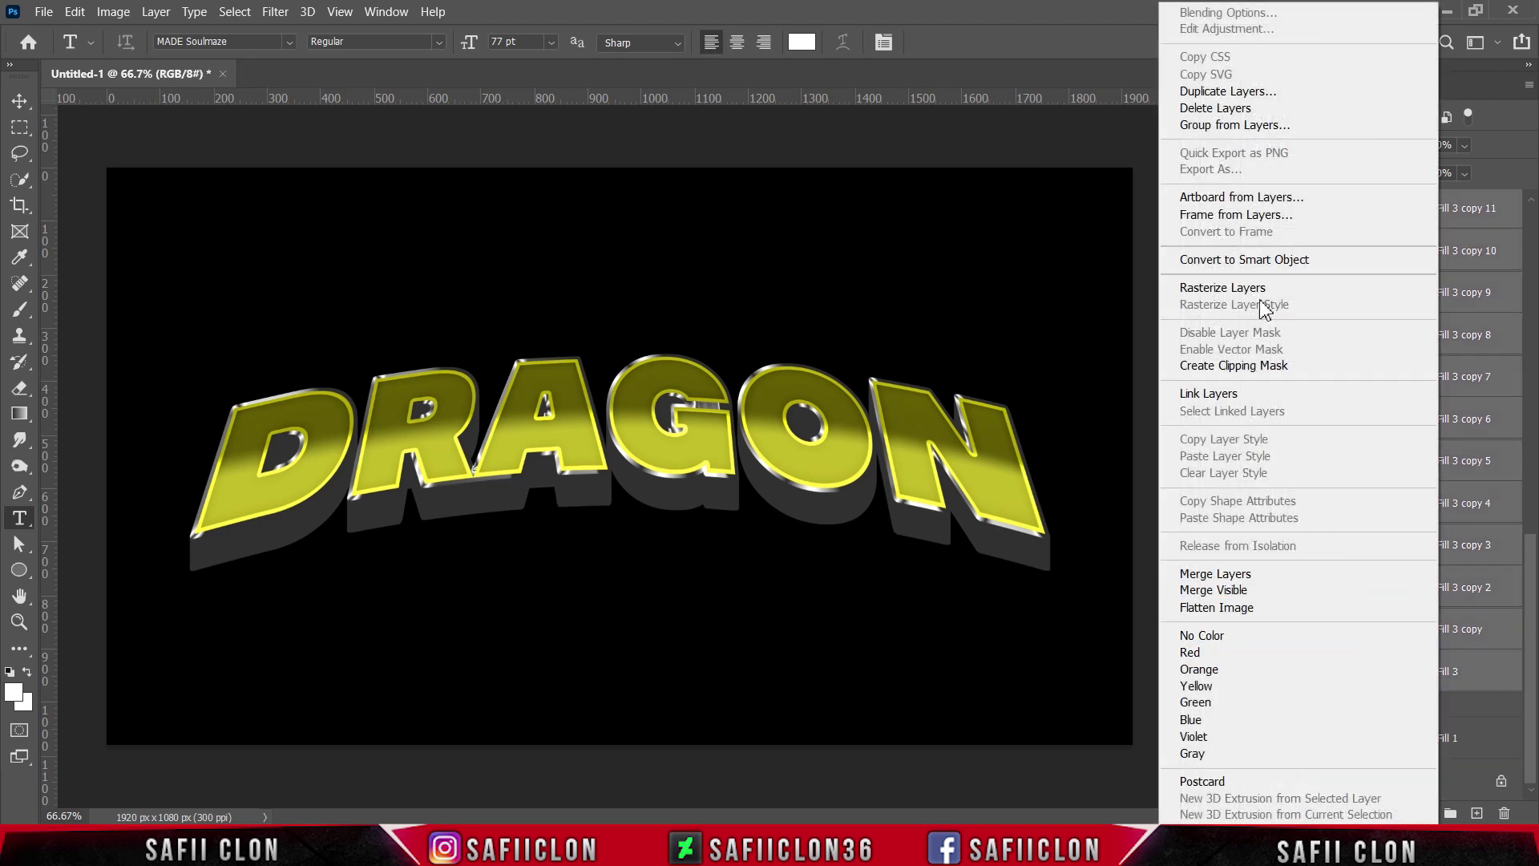
click(1239, 124)
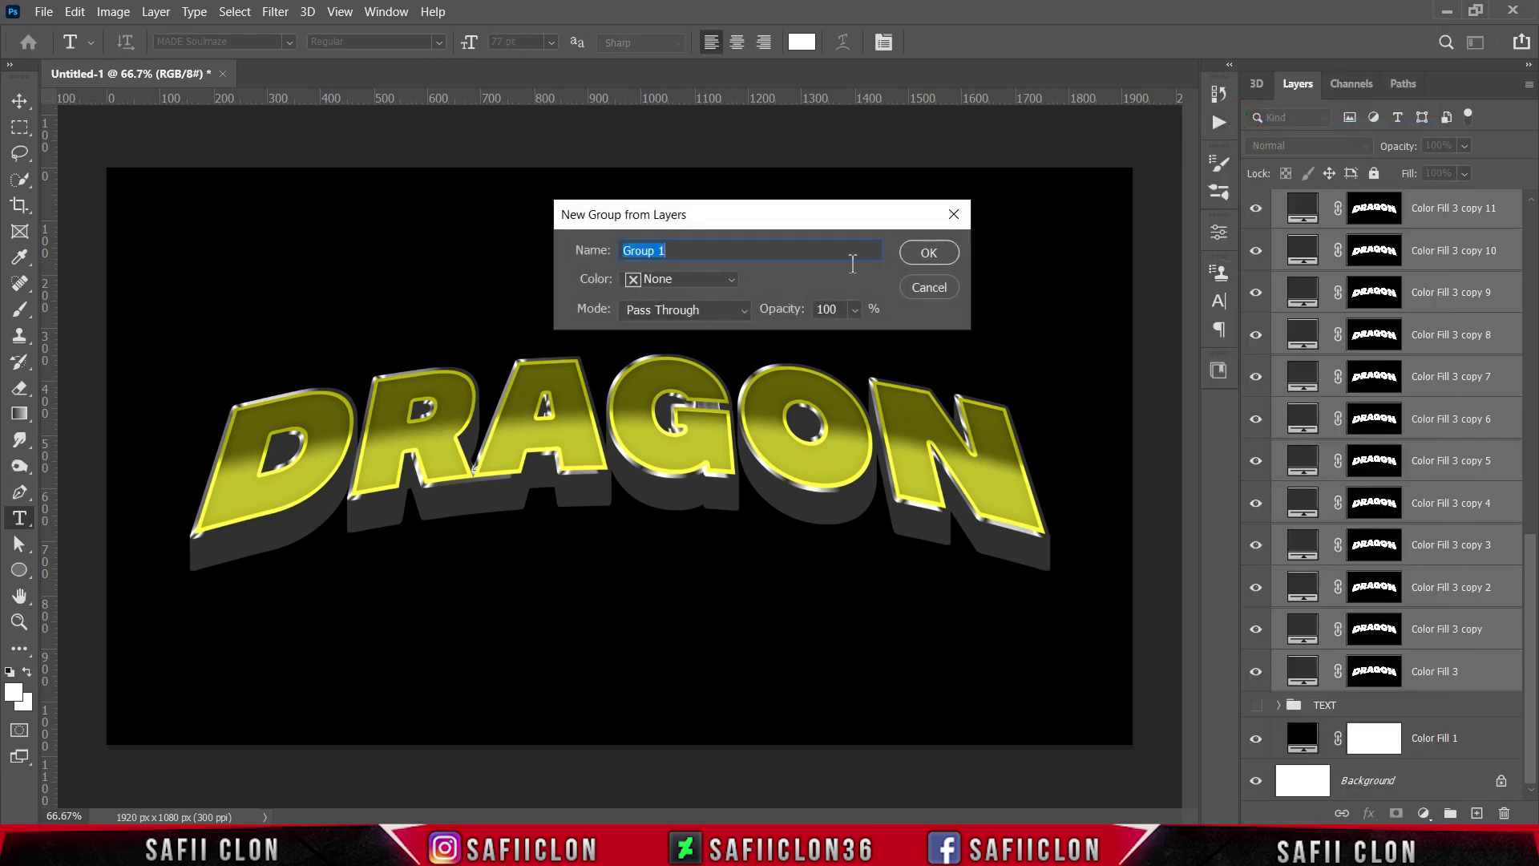
text(SHADOWS)
click(916, 252)
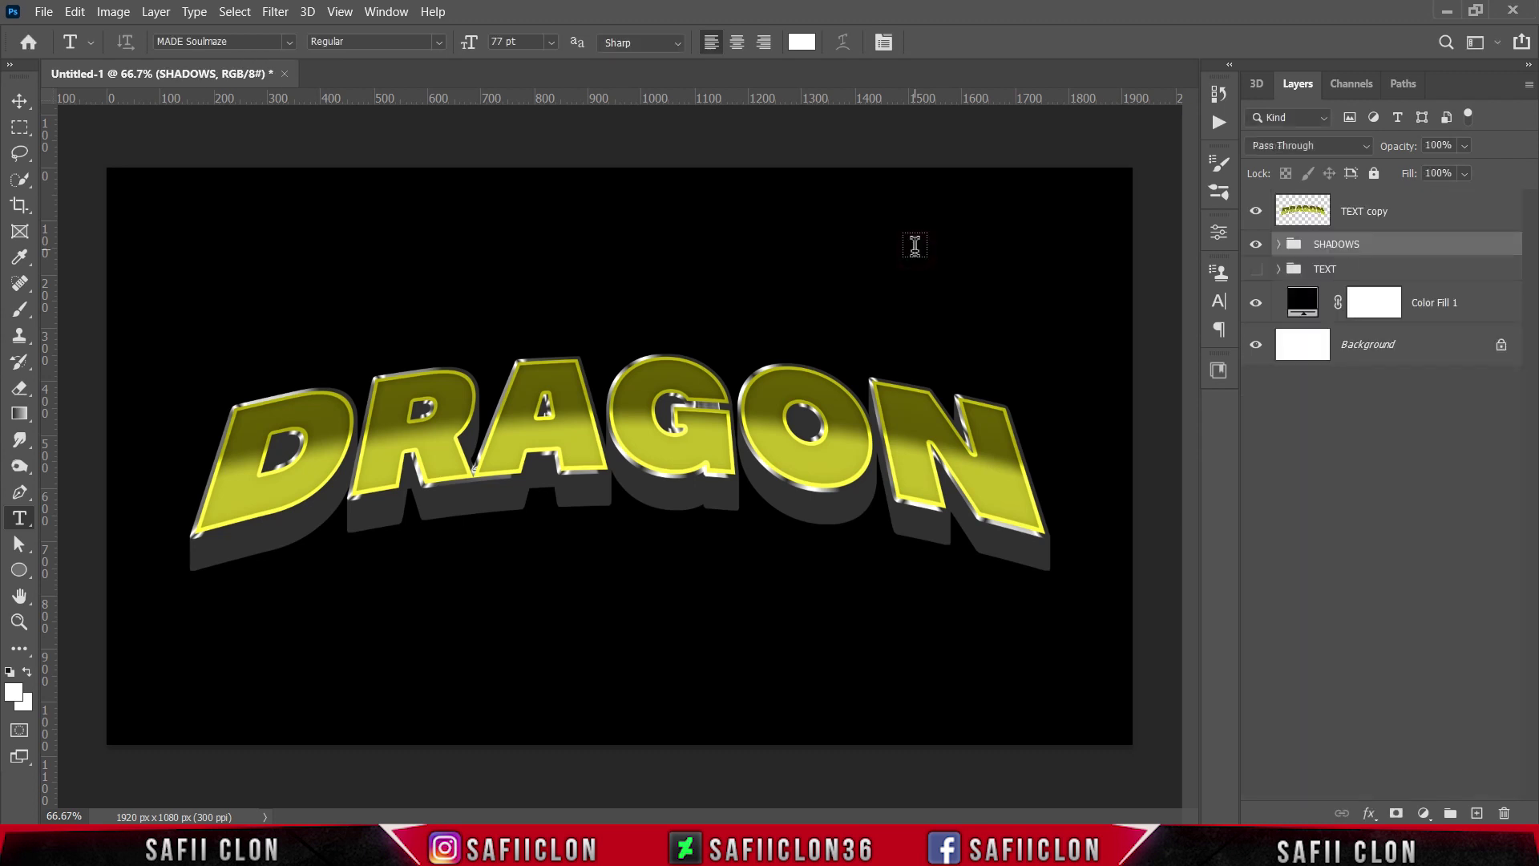
click(1260, 246)
click(1257, 245)
- Add a Bevel & Emboss effect to the SHADOWS group with Inner Bevel style, Smooth technique, 969% depth and 32 px size
right_click(1417, 252)
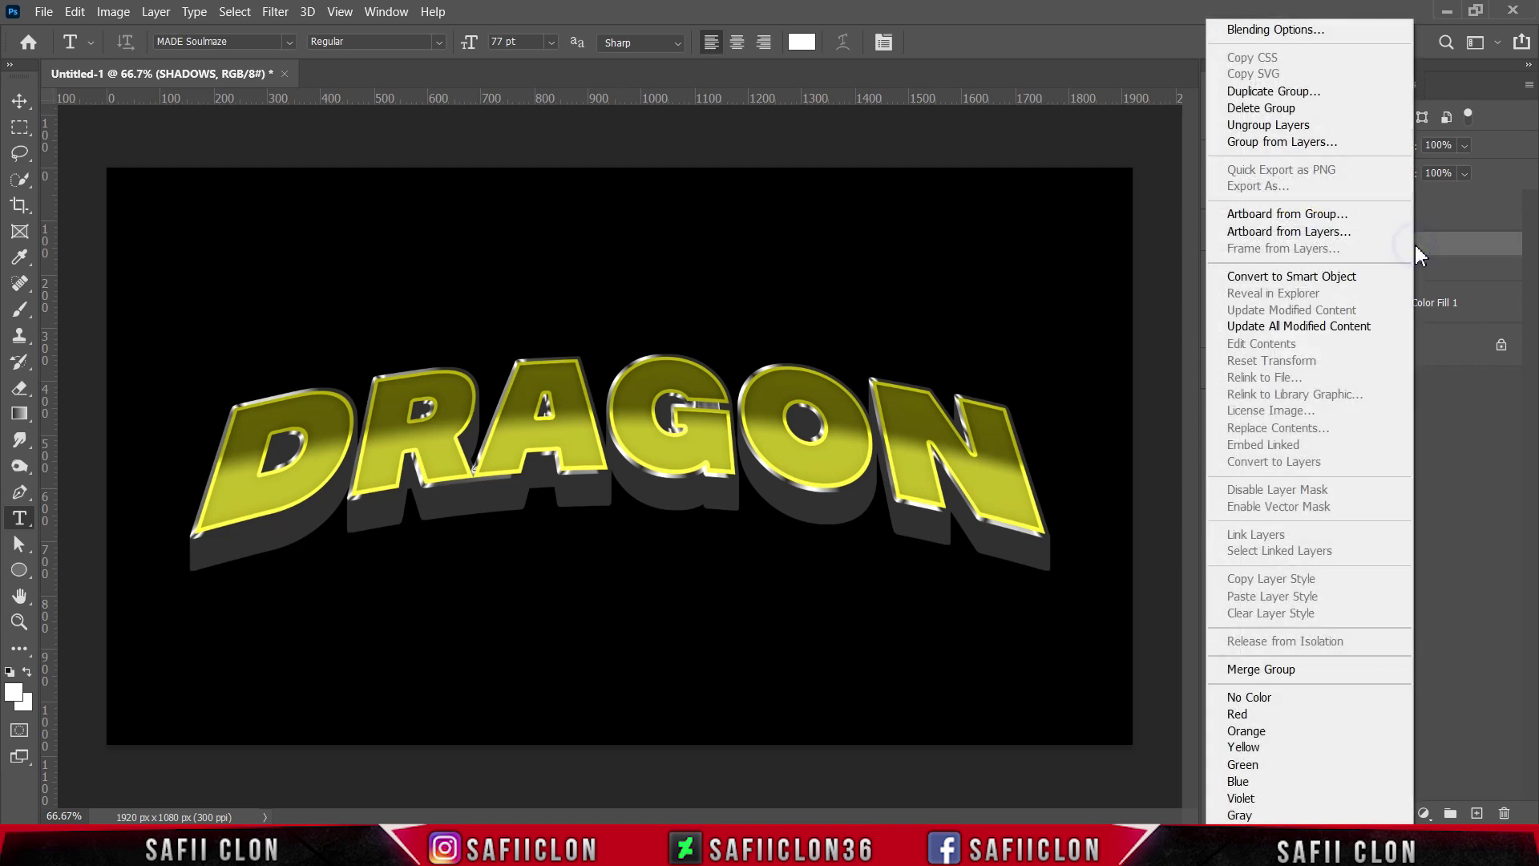
click(1278, 32)
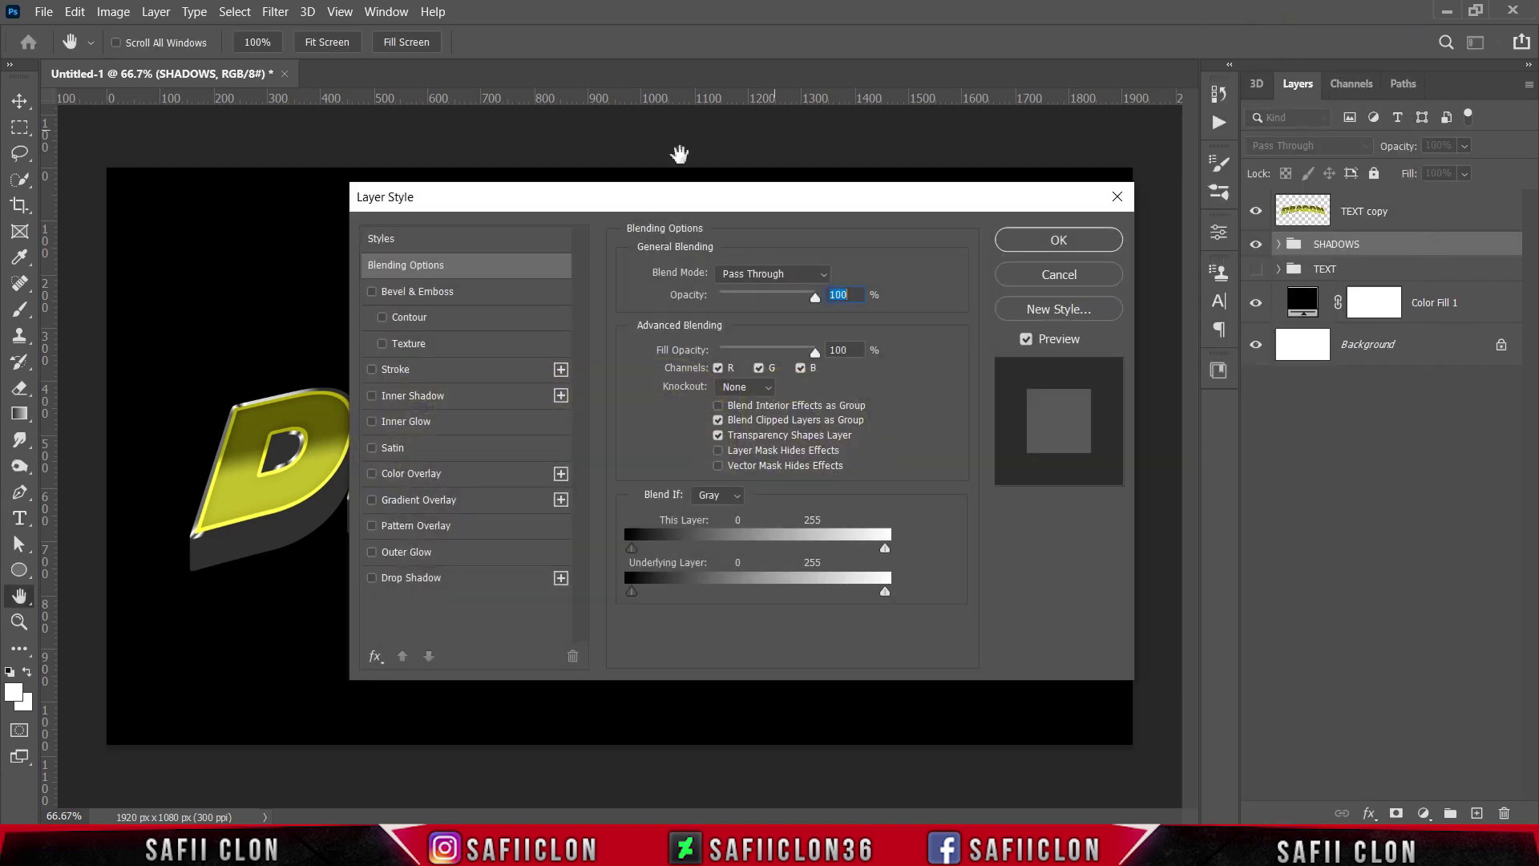
drag(599, 200, 1096, 152)
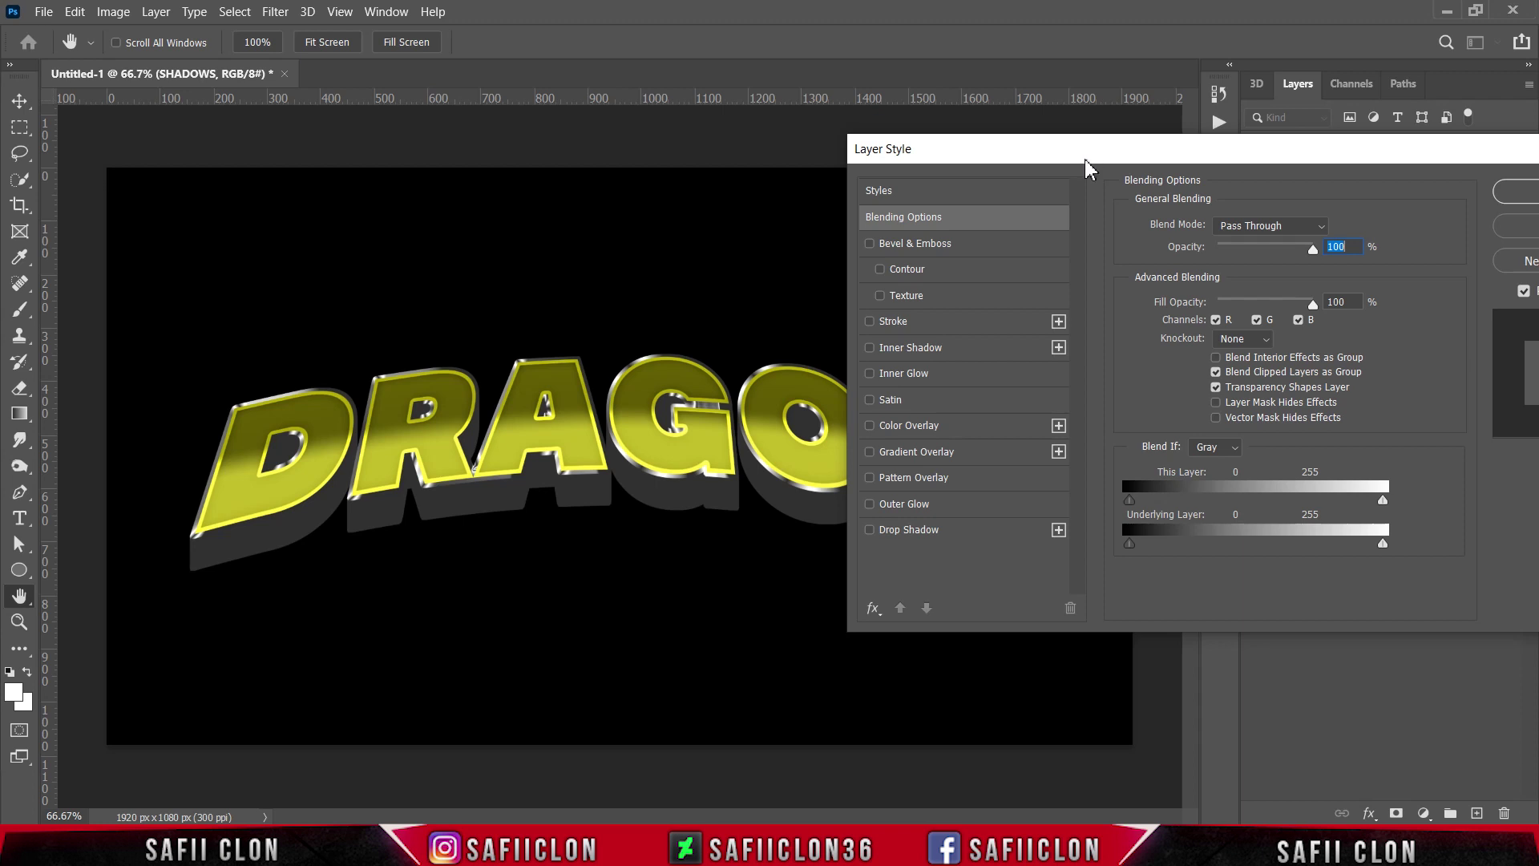
click(928, 247)
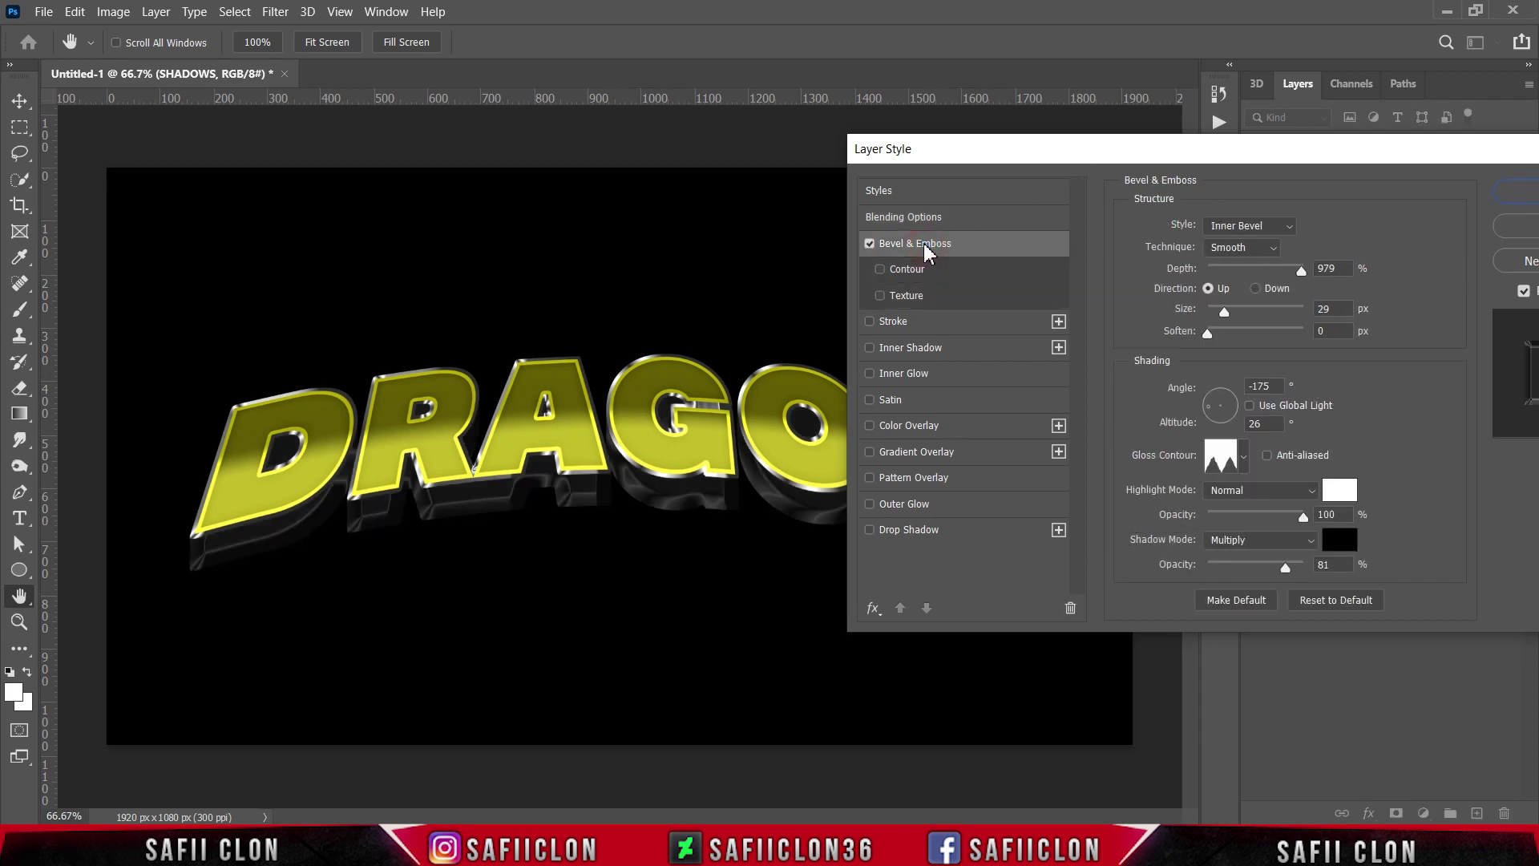
click(1269, 228)
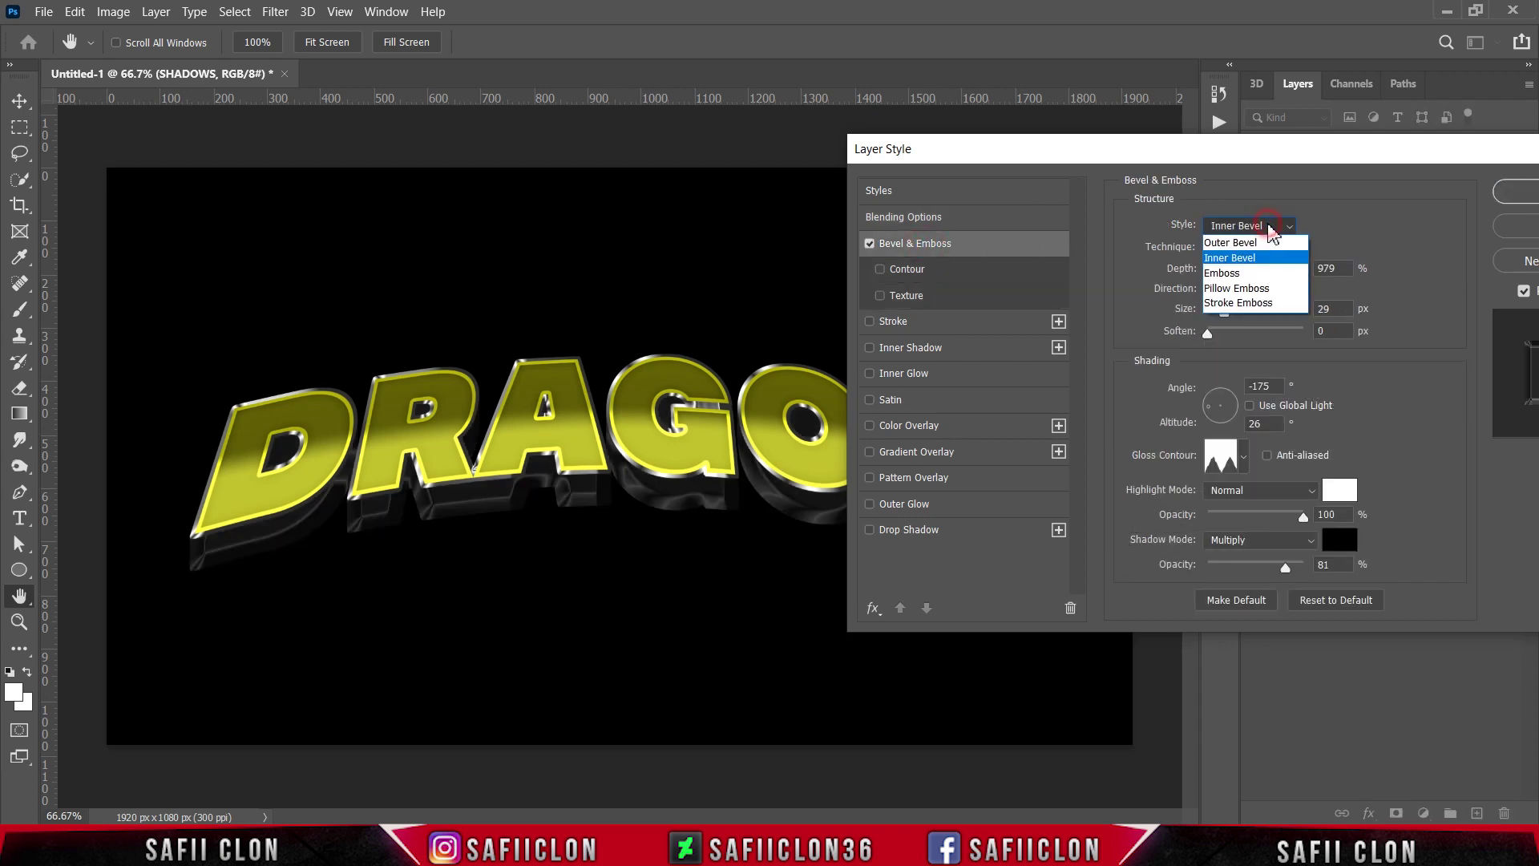
click(1261, 258)
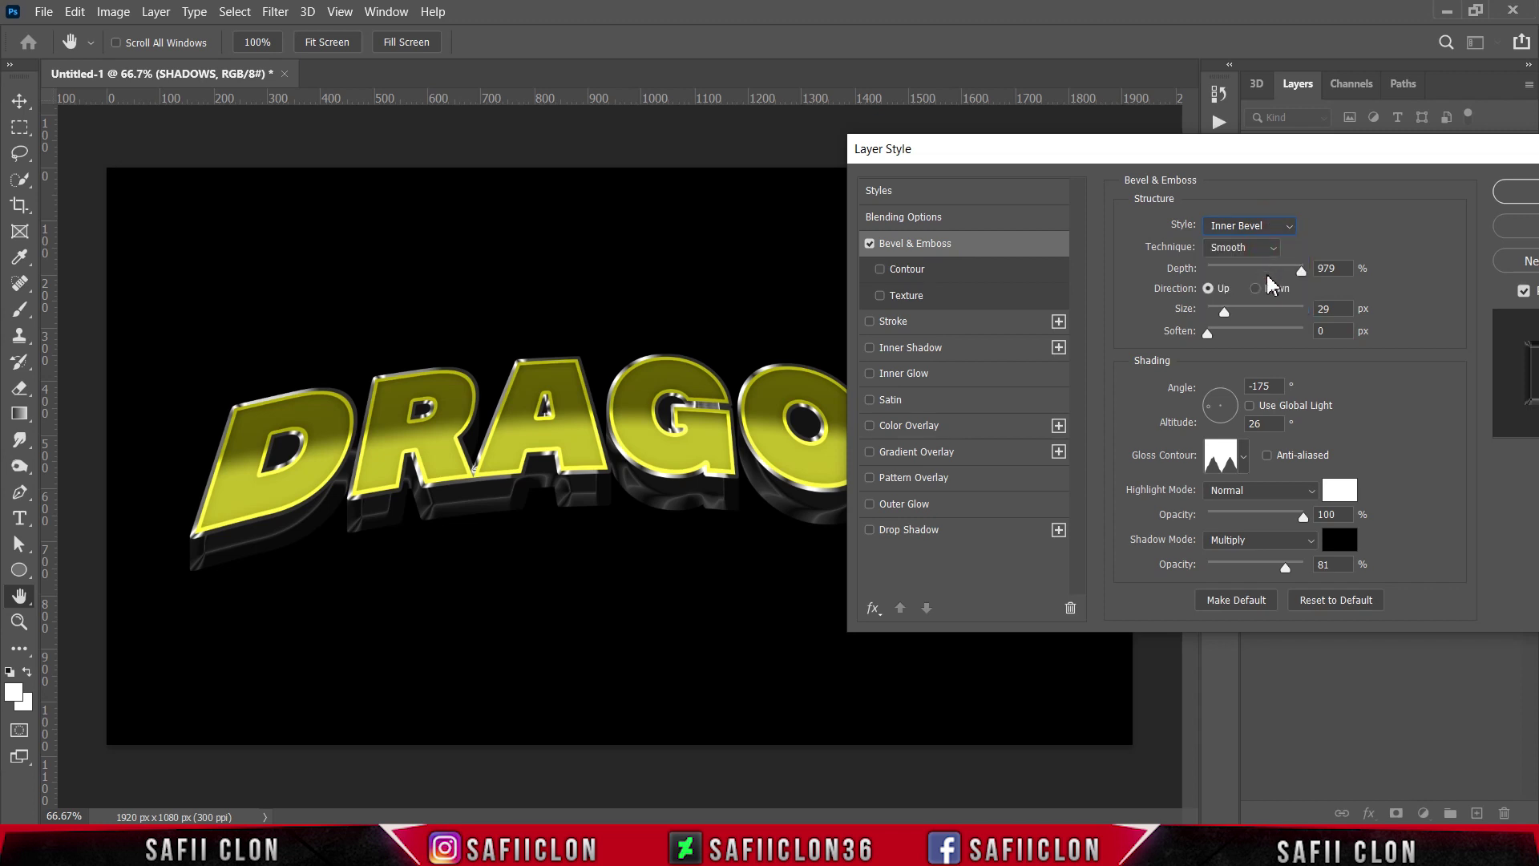
click(1261, 248)
click(1227, 265)
drag(1223, 317, 1229, 319)
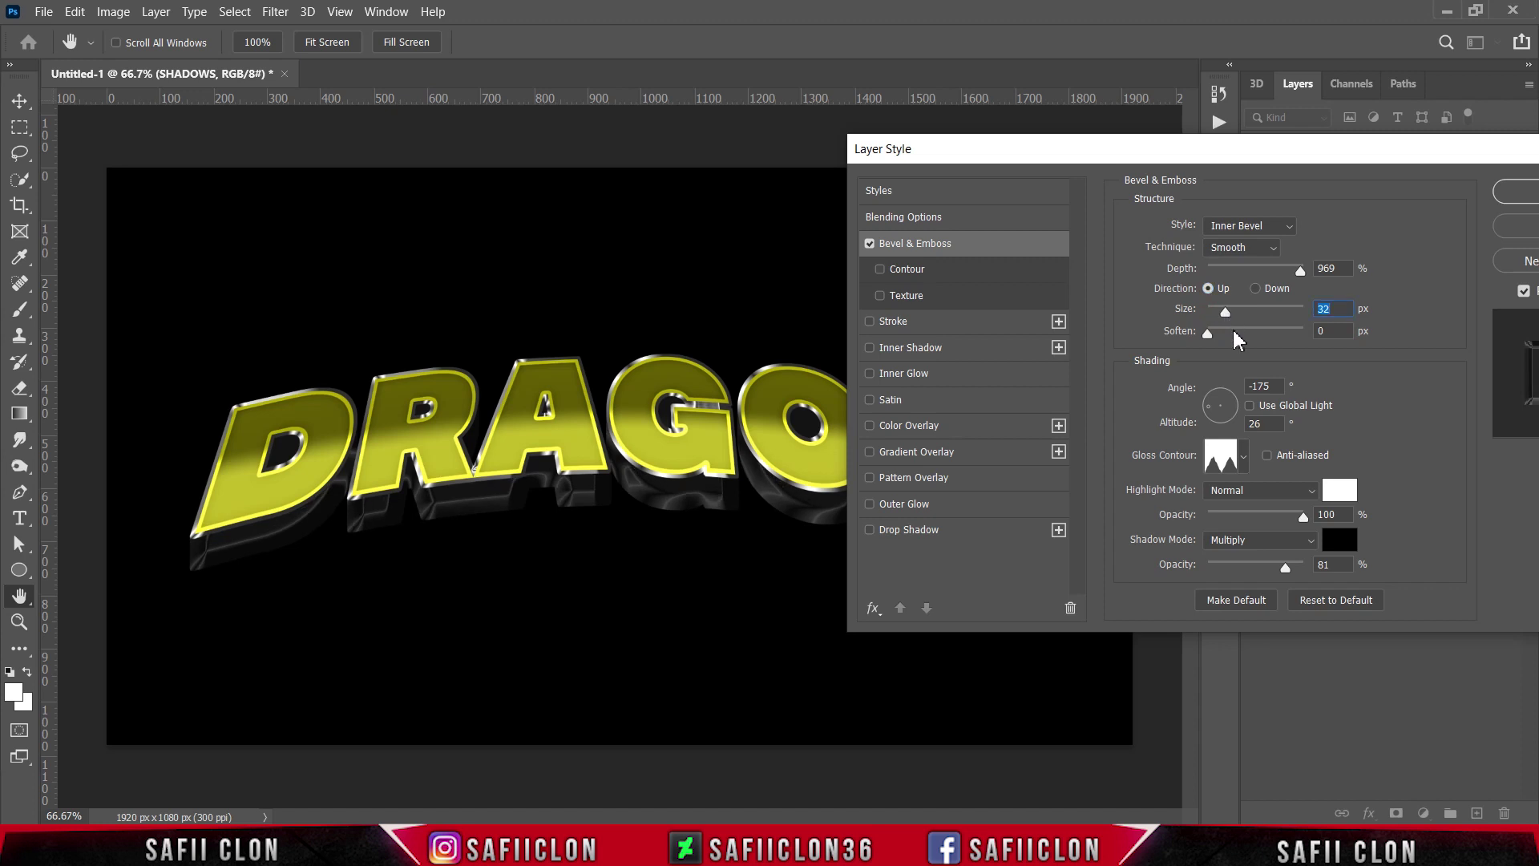
- Set the bevel's shading angle to -160° and altitude to 32°, keeping the jagged two-notch gloss contour
click(1255, 384)
text(-1)
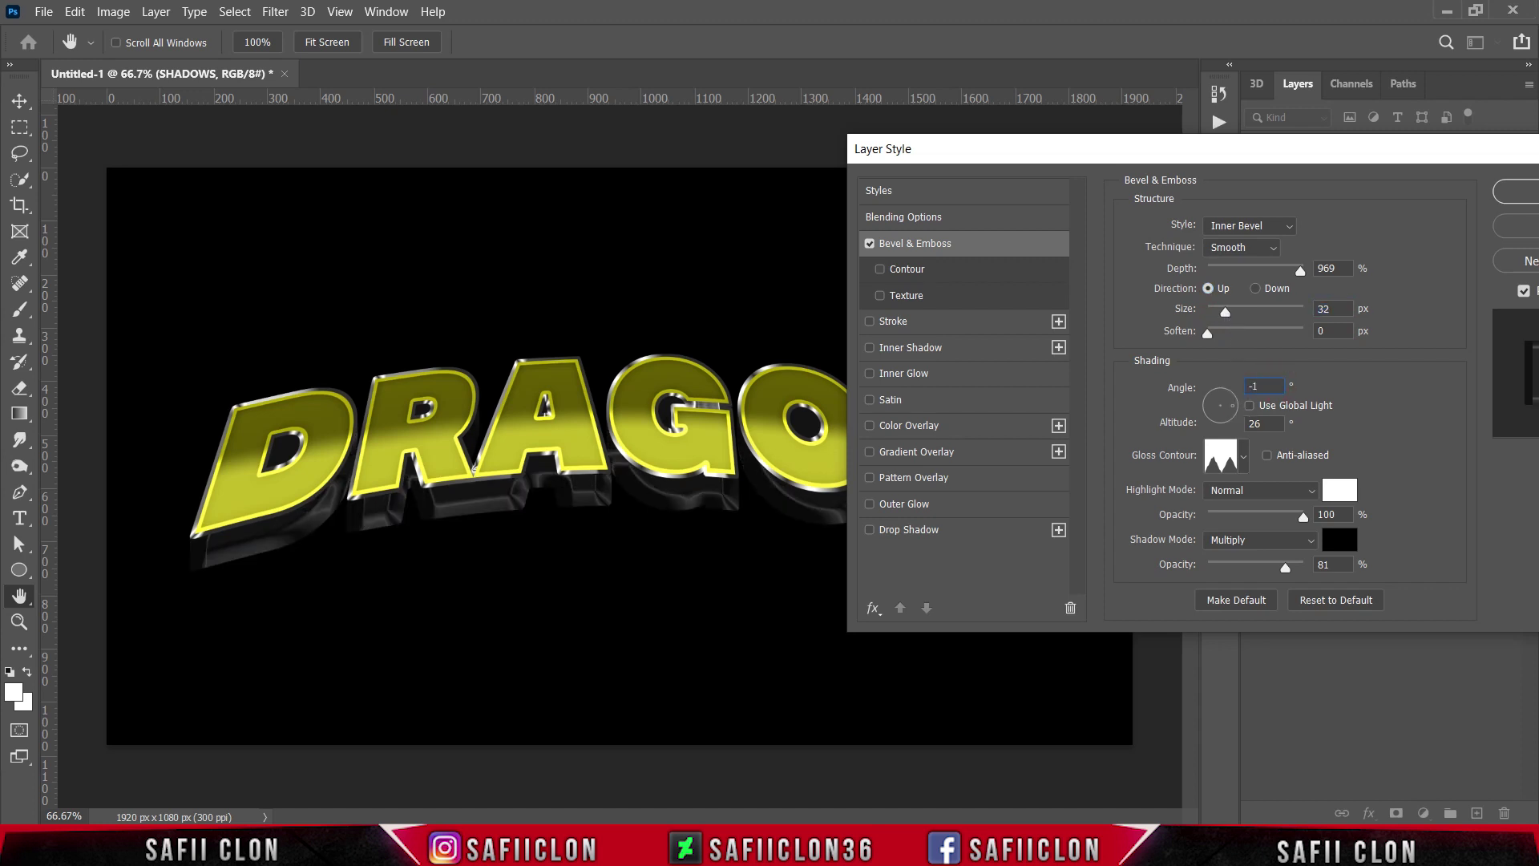
text(60)
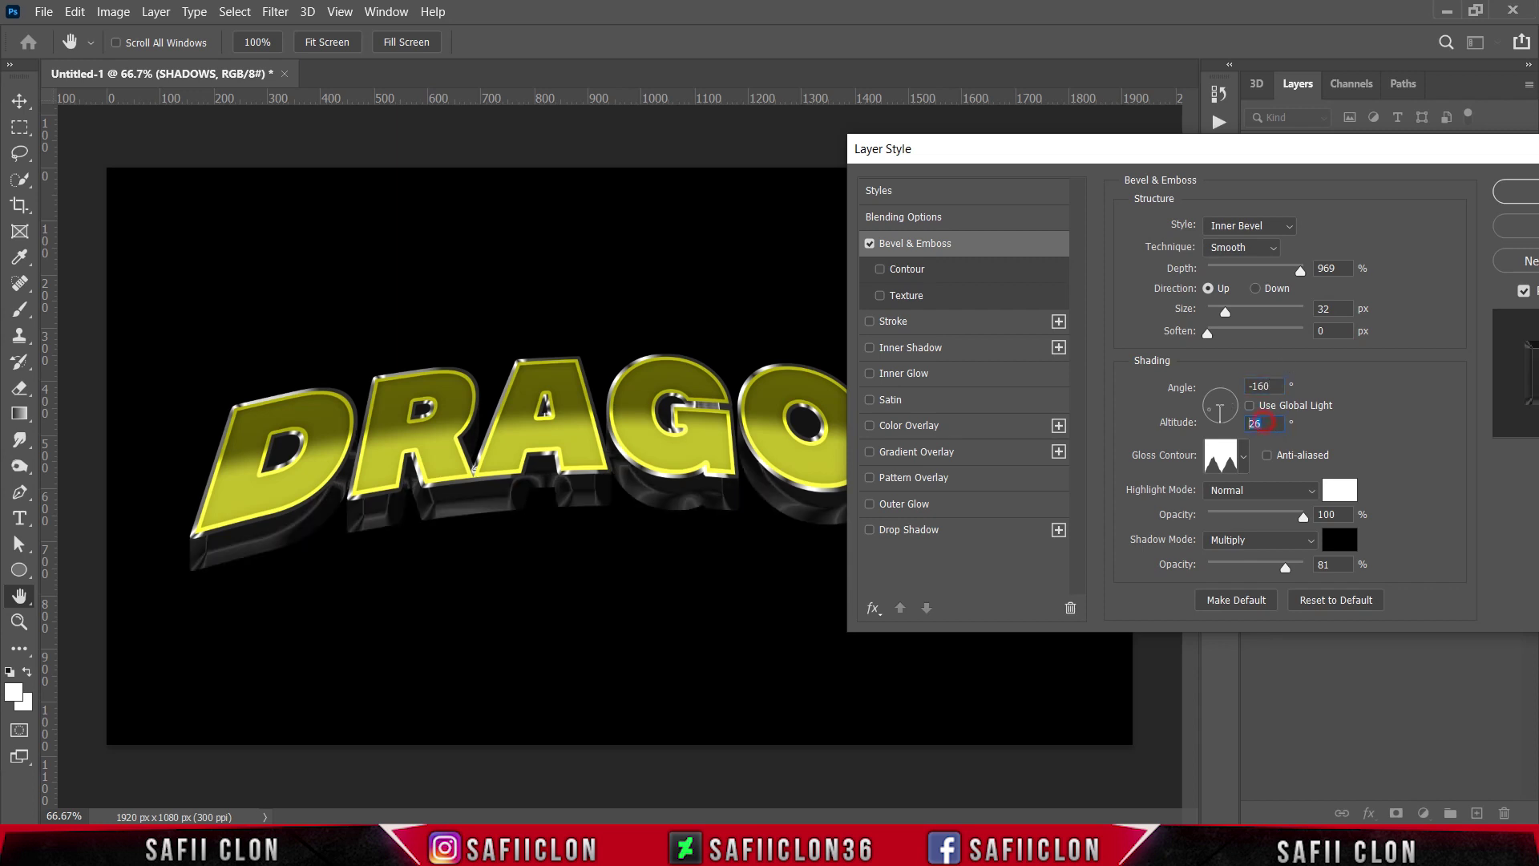
text(32)
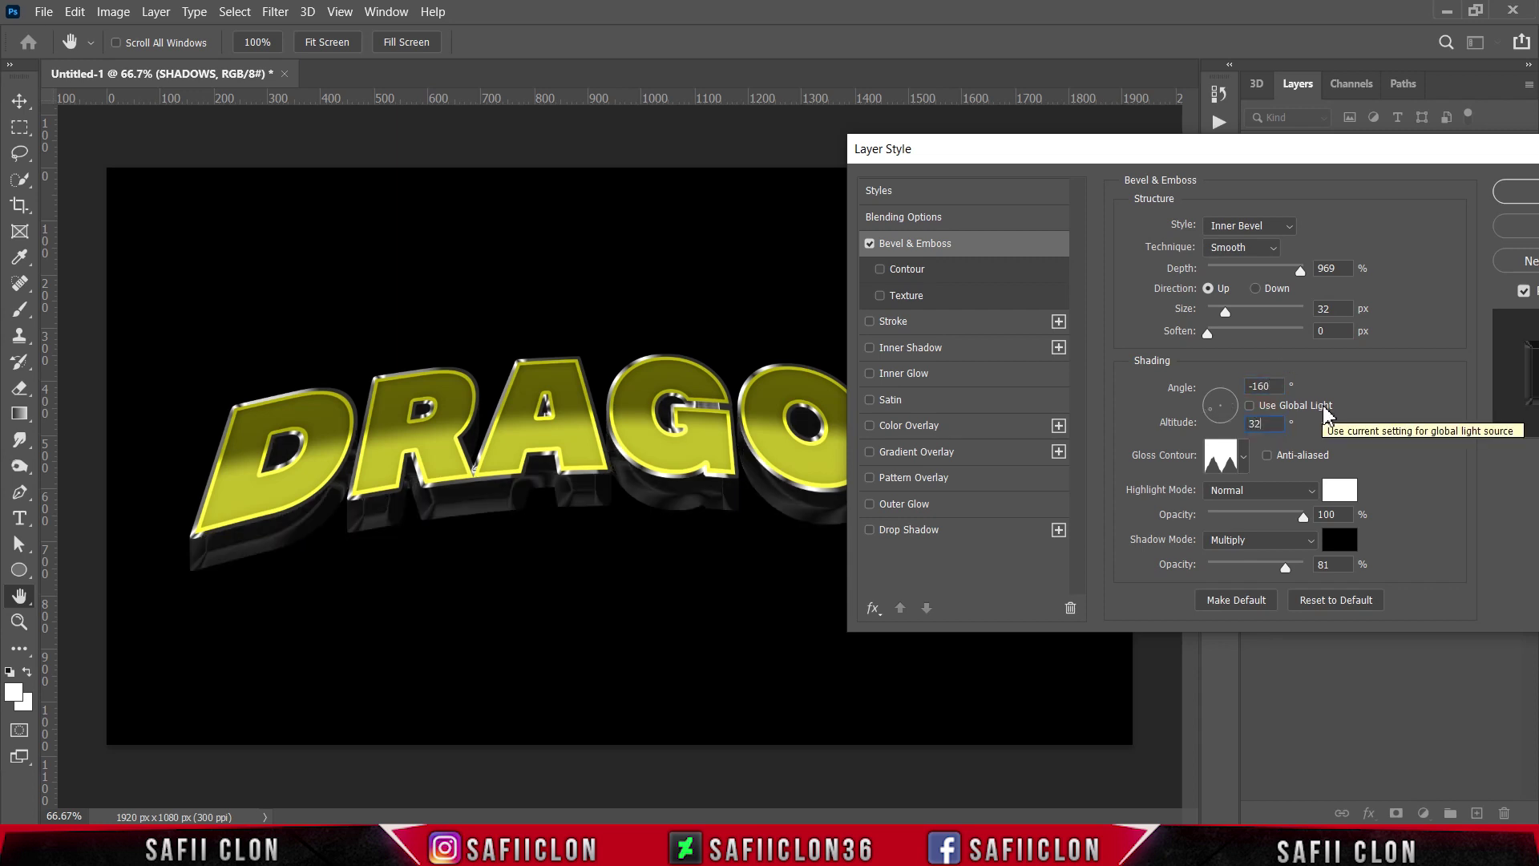
click(1243, 457)
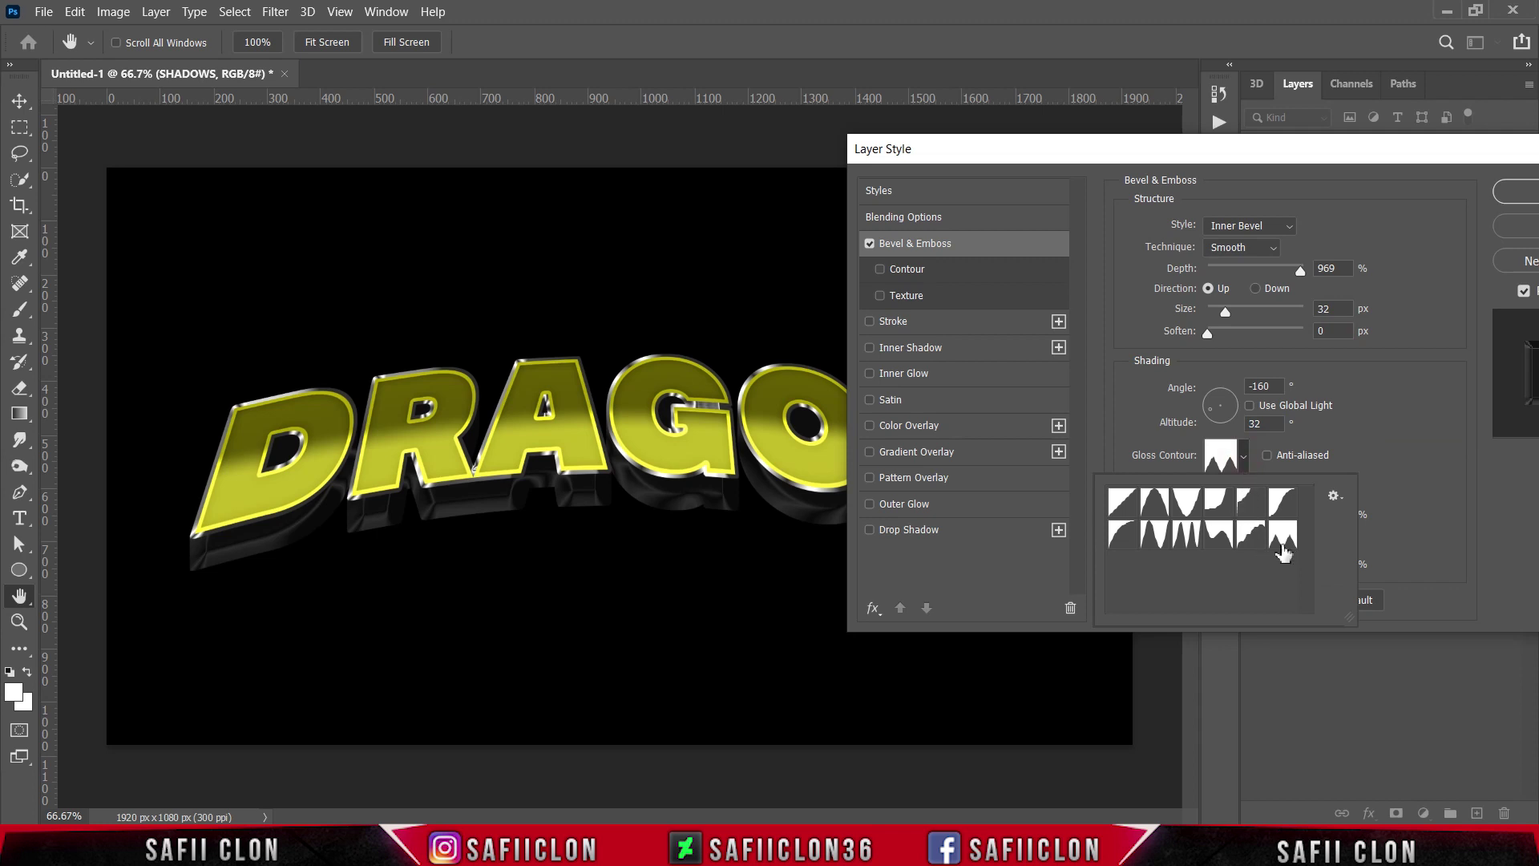
click(1245, 459)
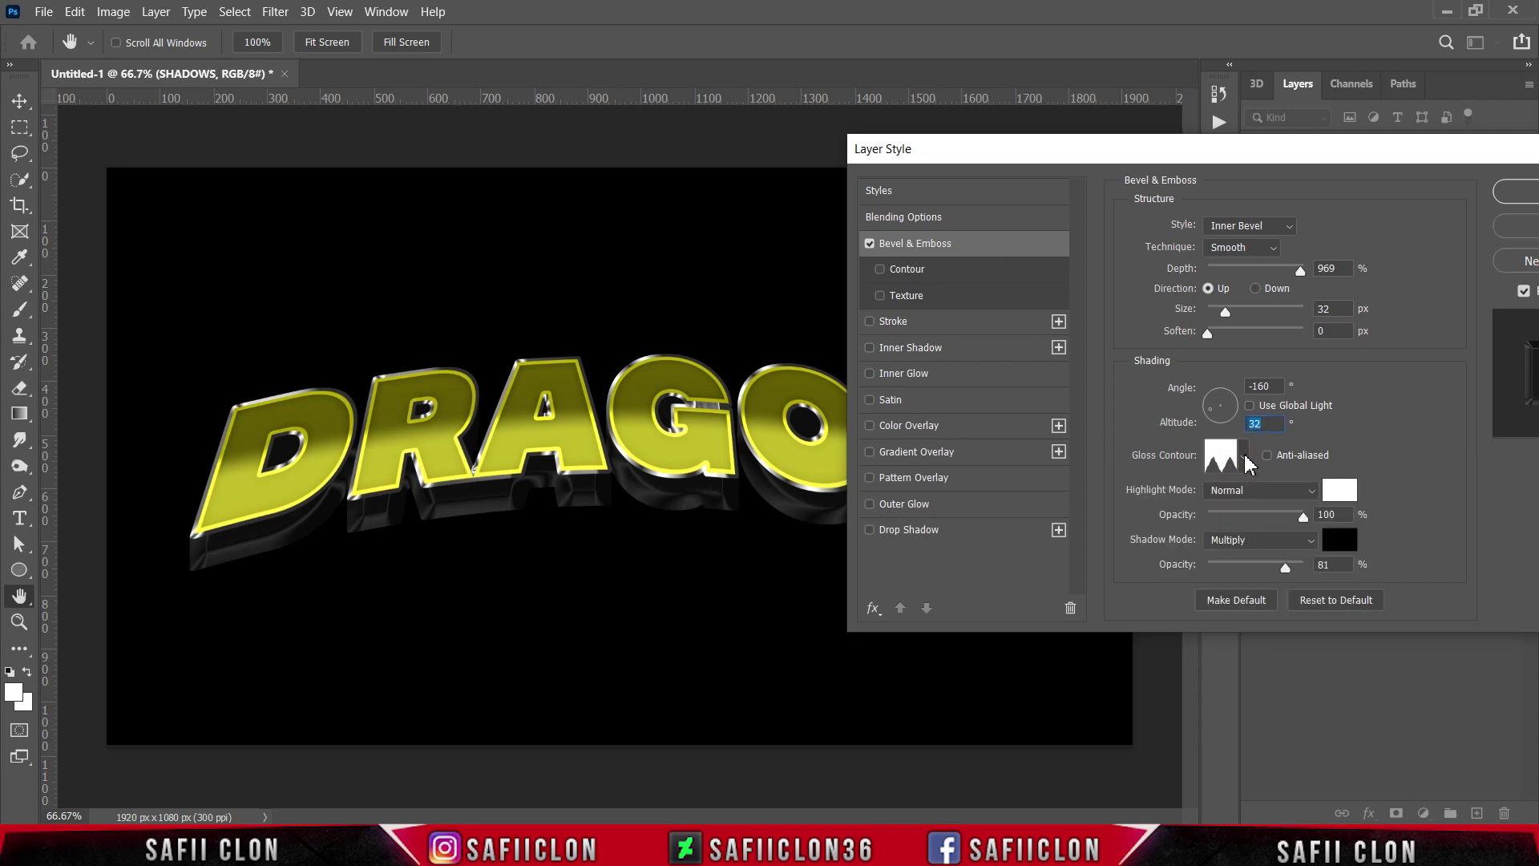
- Set the bevel highlight to Normal mode with white ffffff at 100% opacity
click(1280, 499)
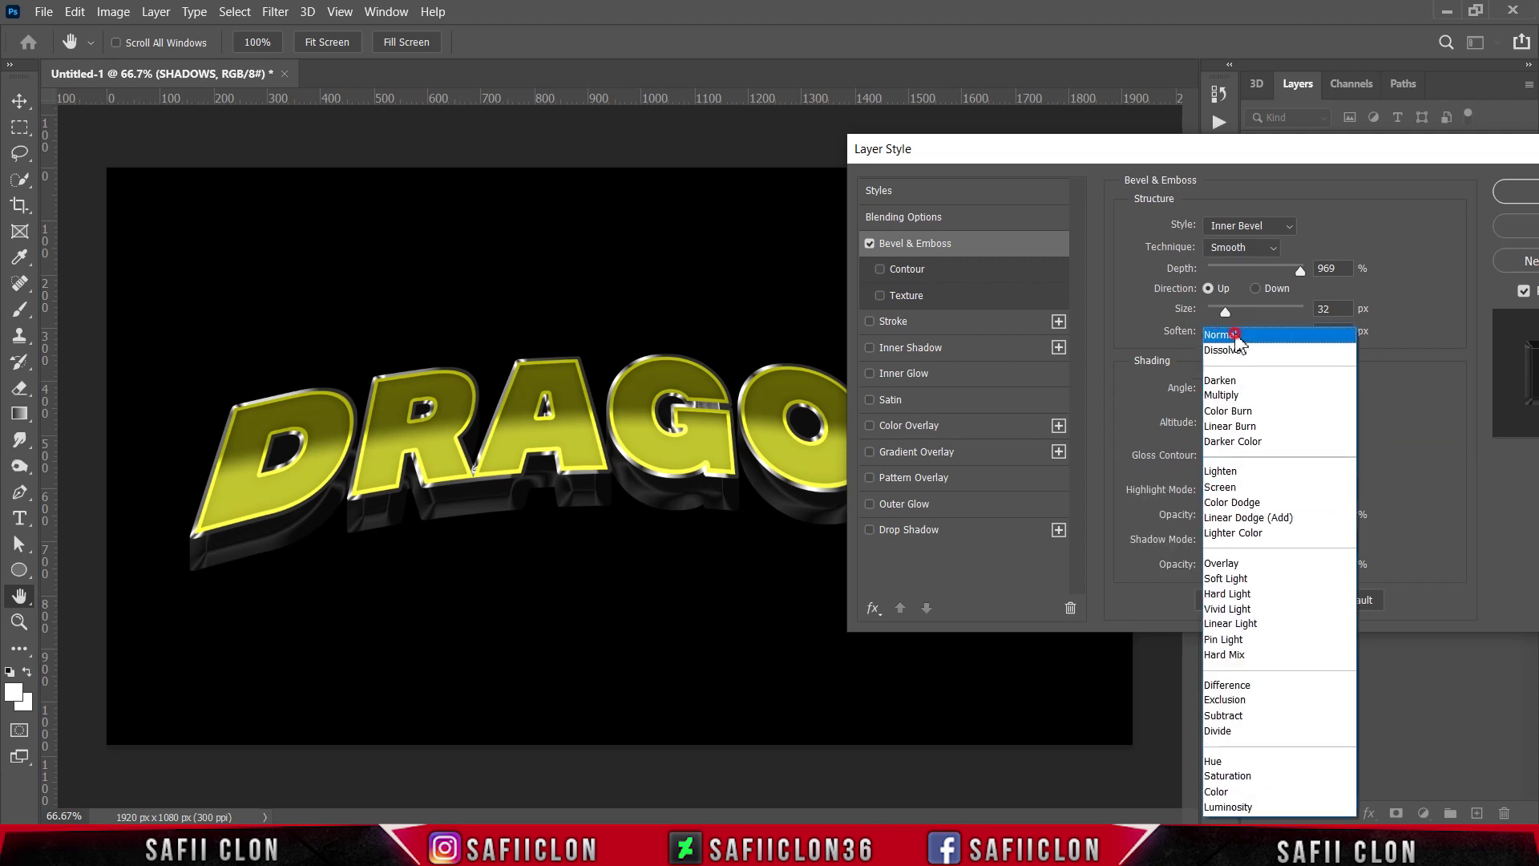
click(1239, 334)
click(1337, 495)
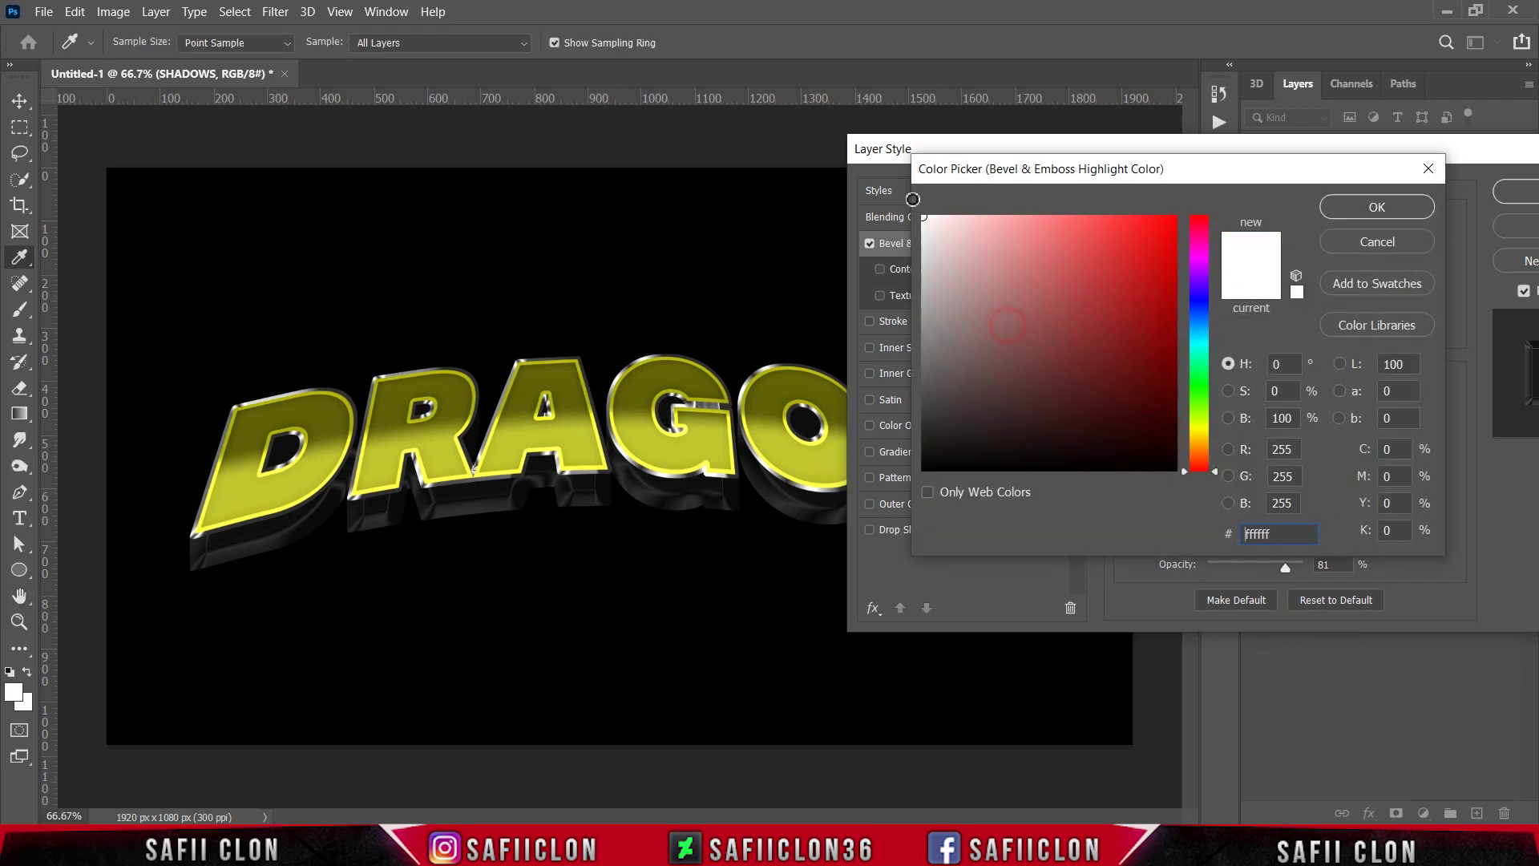
click(1393, 207)
click(1304, 516)
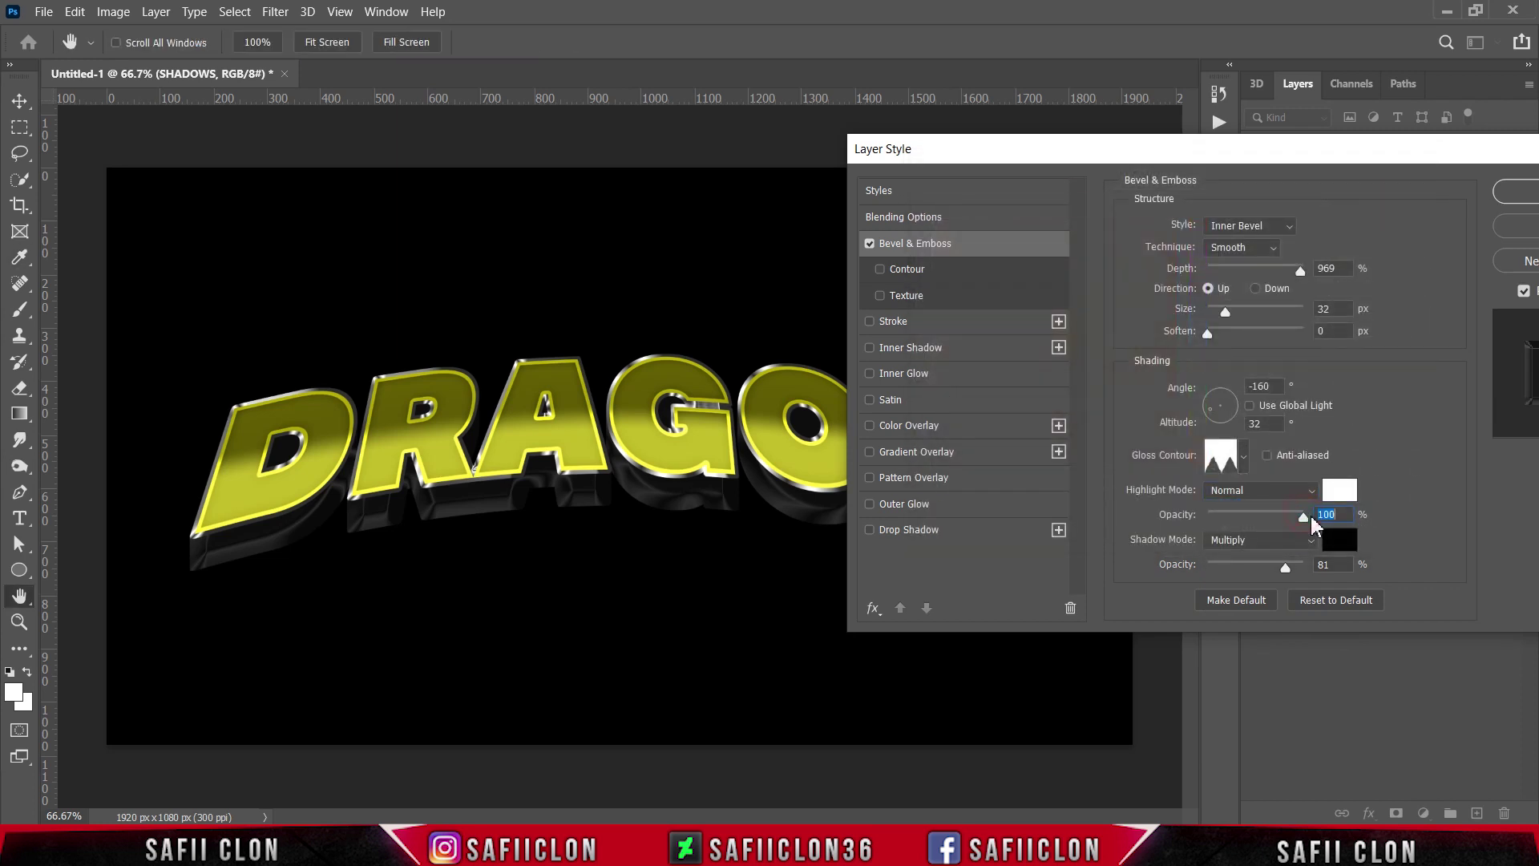
- Set the bevel shadow to Multiply mode with black at 55% opacity and apply the layer style
click(1286, 542)
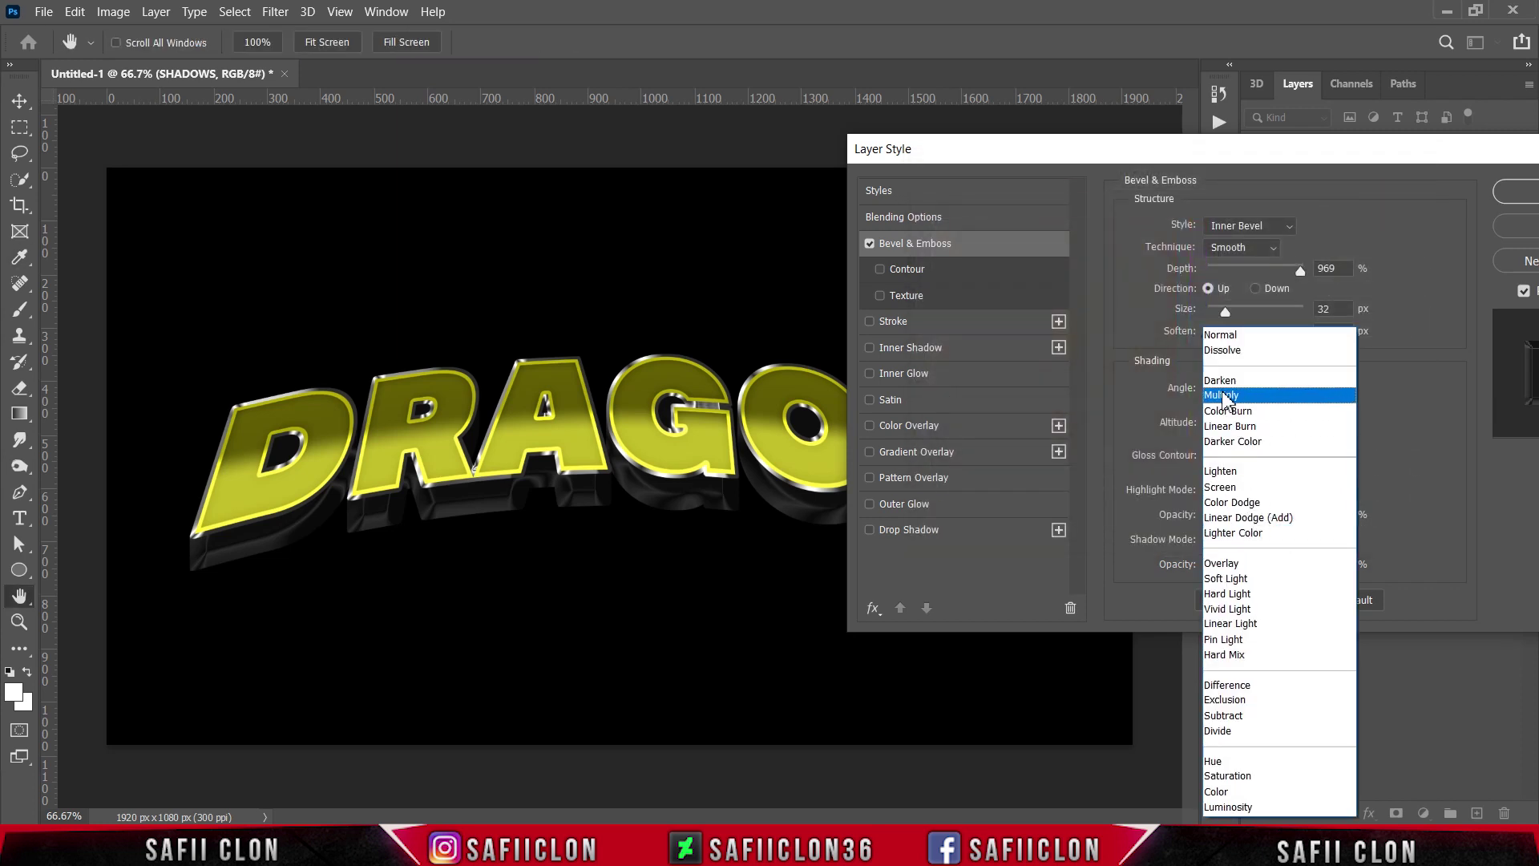
click(1225, 393)
drag(1286, 567, 1267, 563)
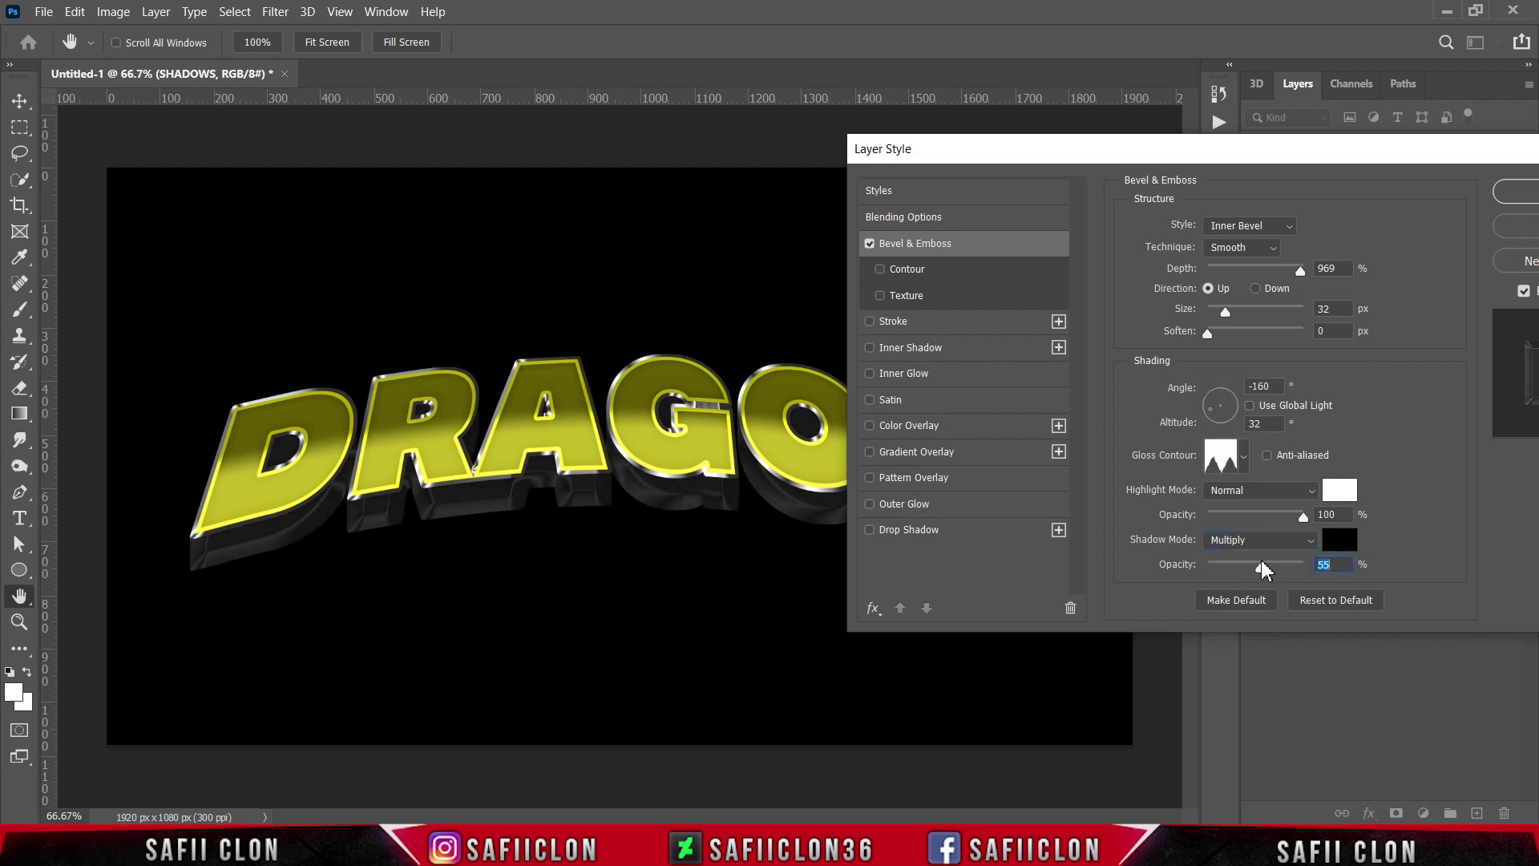
click(1340, 542)
drag(1044, 353, 879, 484)
click(1356, 213)
drag(1310, 167, 798, 212)
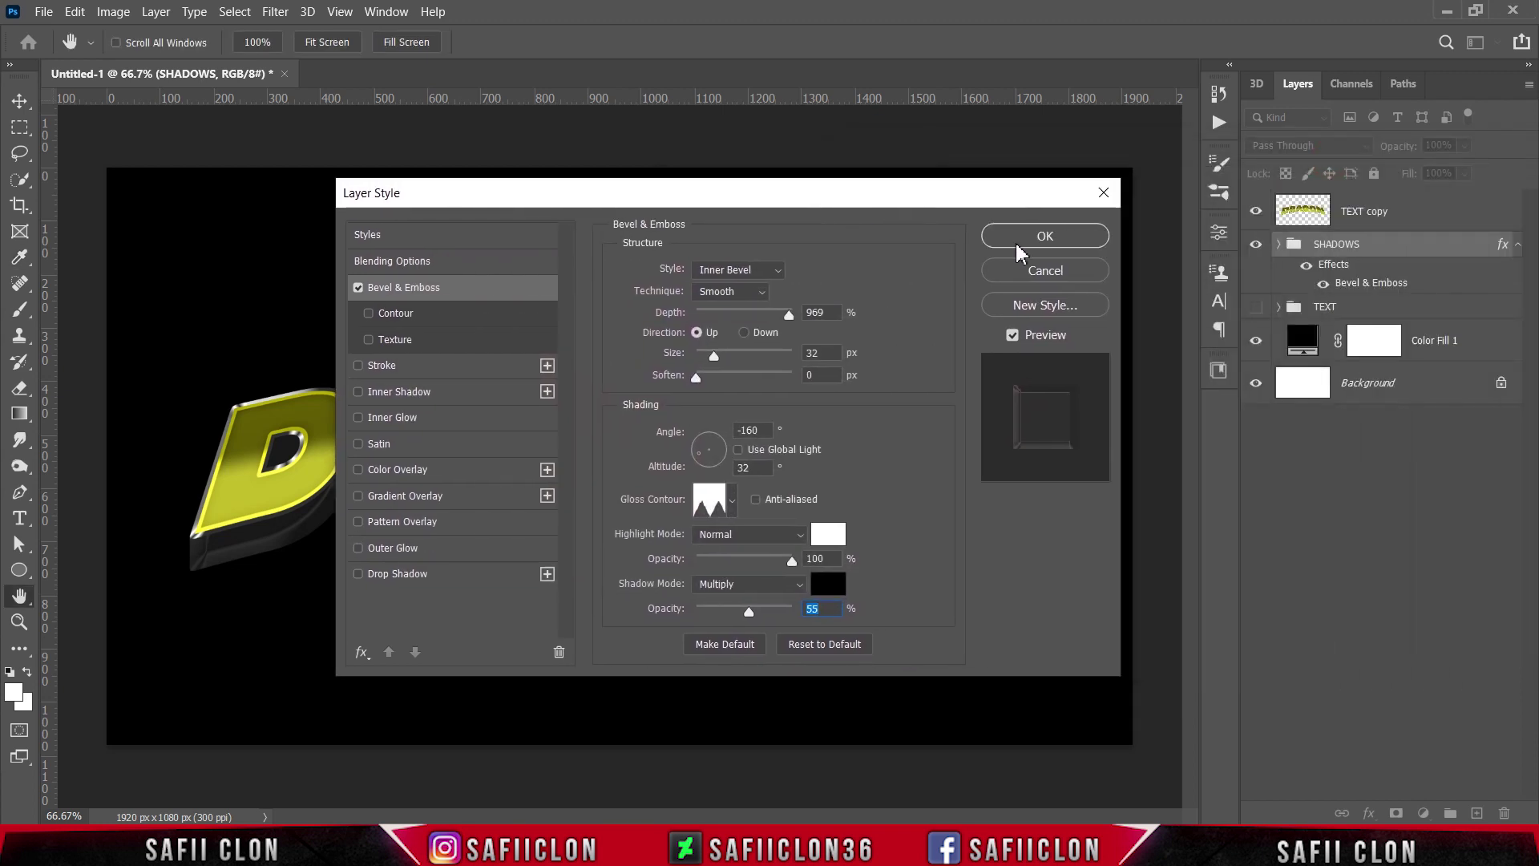
click(1045, 237)
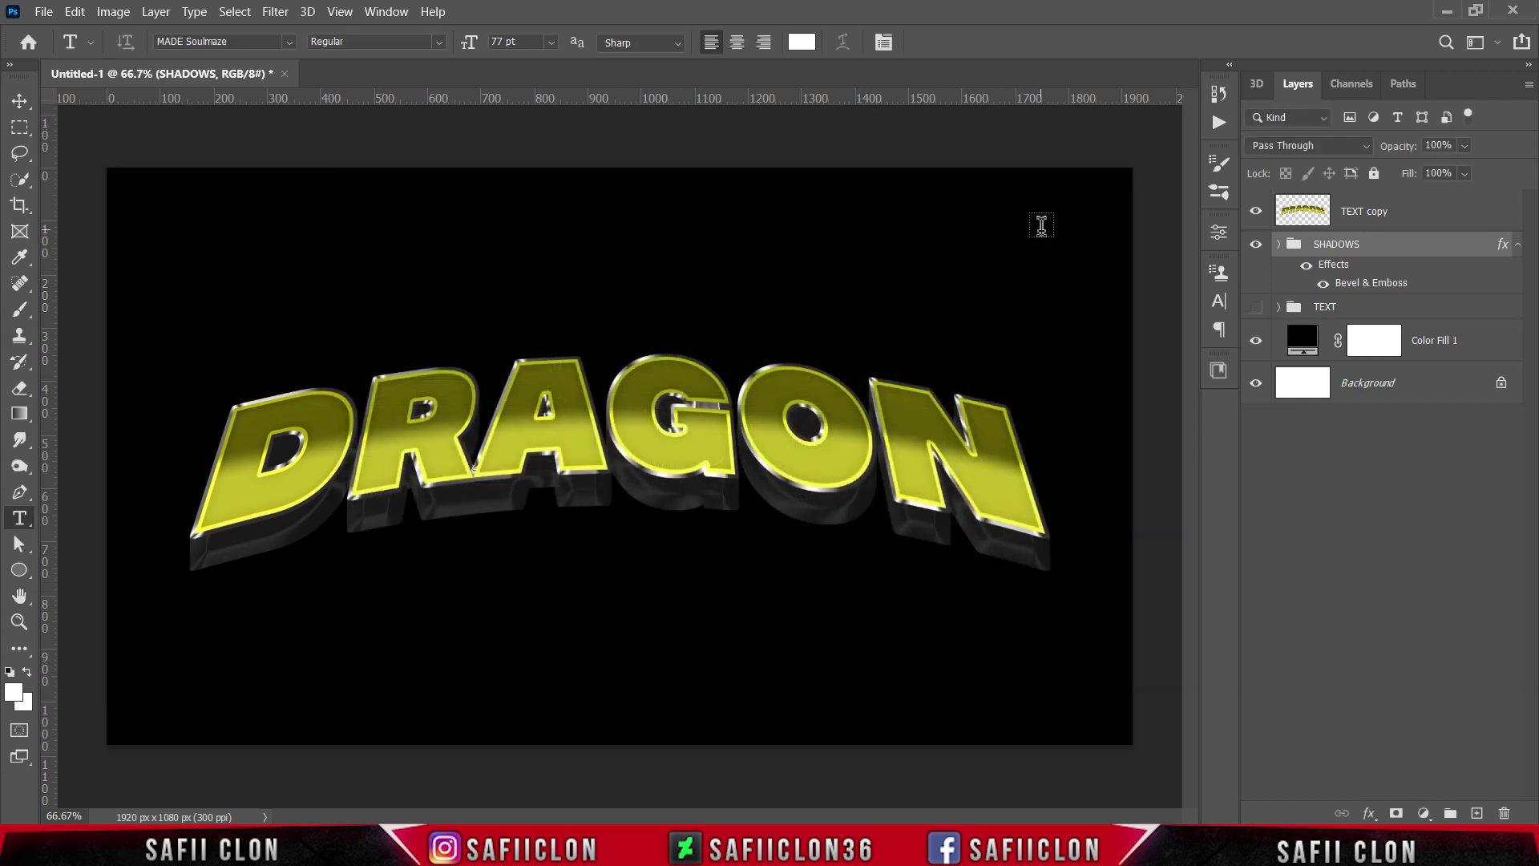
- Expand the SHADOWS group and move Color Fill 3 copy 29 out of it, directly below TEXT copy
click(1281, 245)
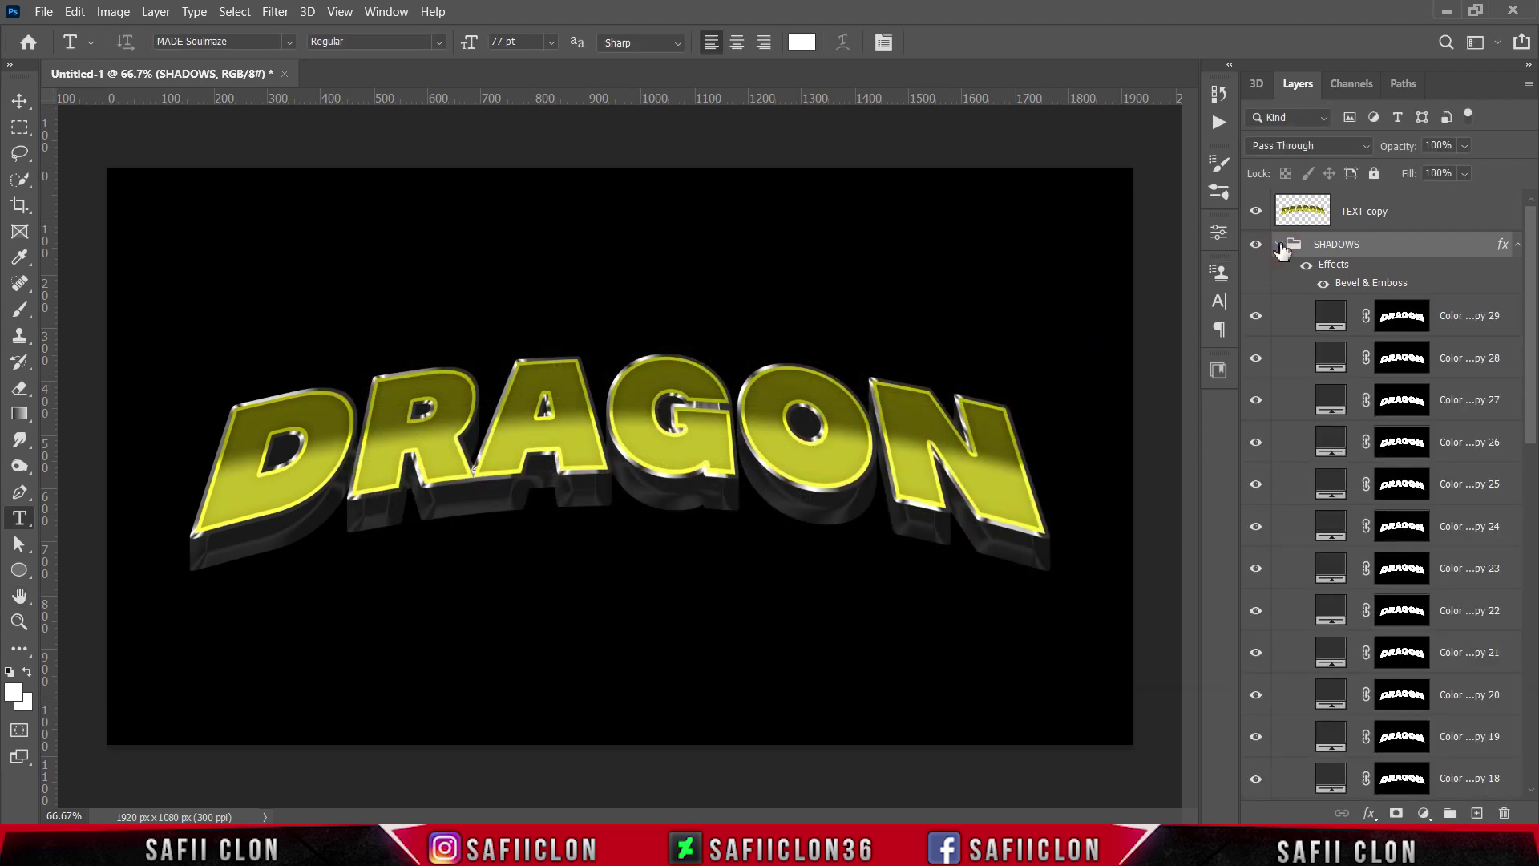
drag(1455, 321, 1443, 239)
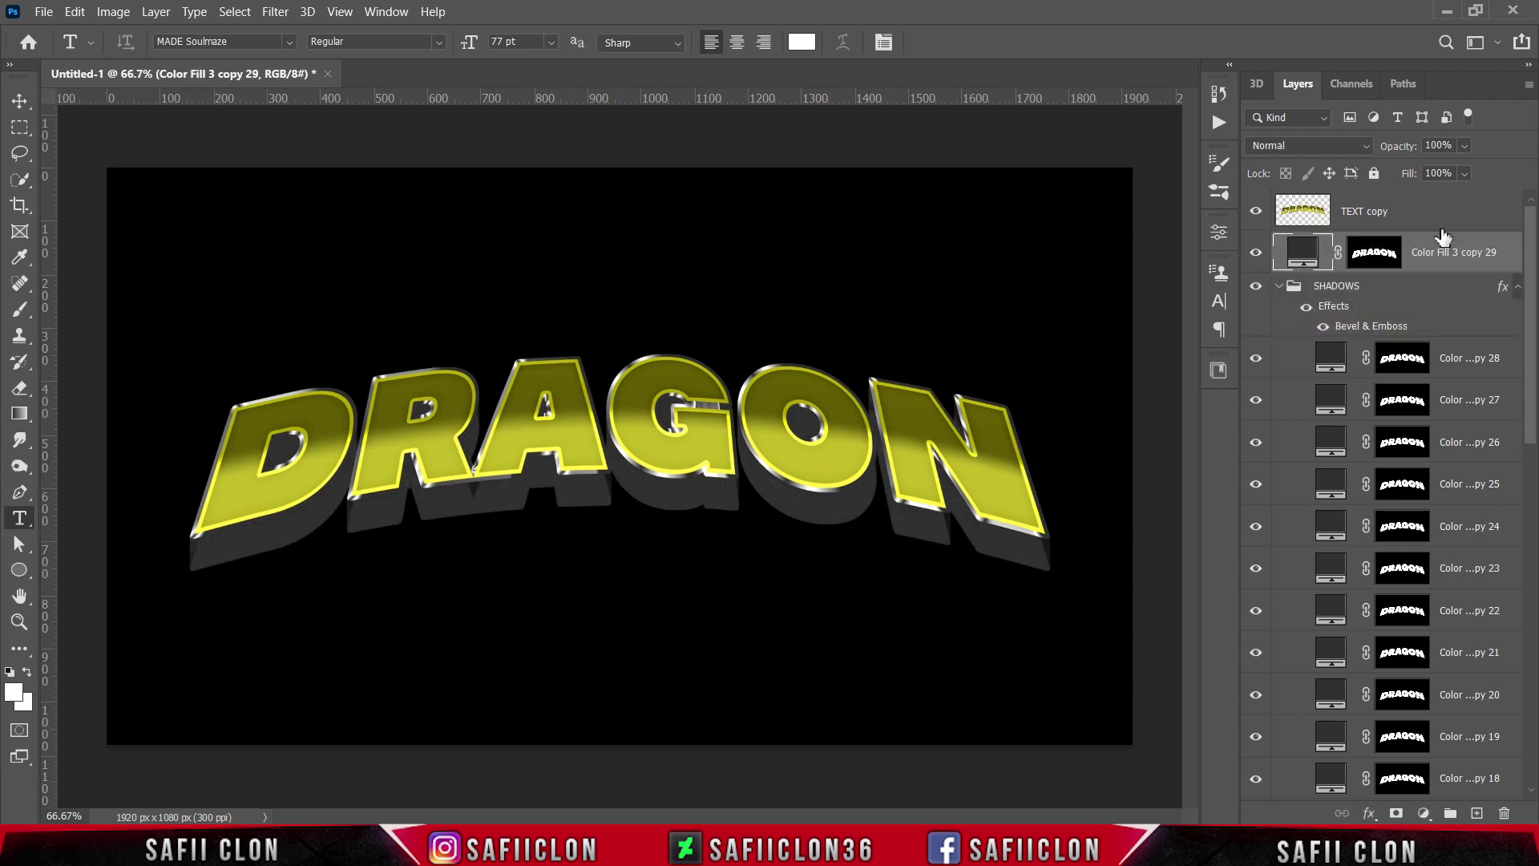
- Collapse the SHADOWS group and set the fill colour of Color Fill 3 copy 29 to 1ac0d4
click(1278, 287)
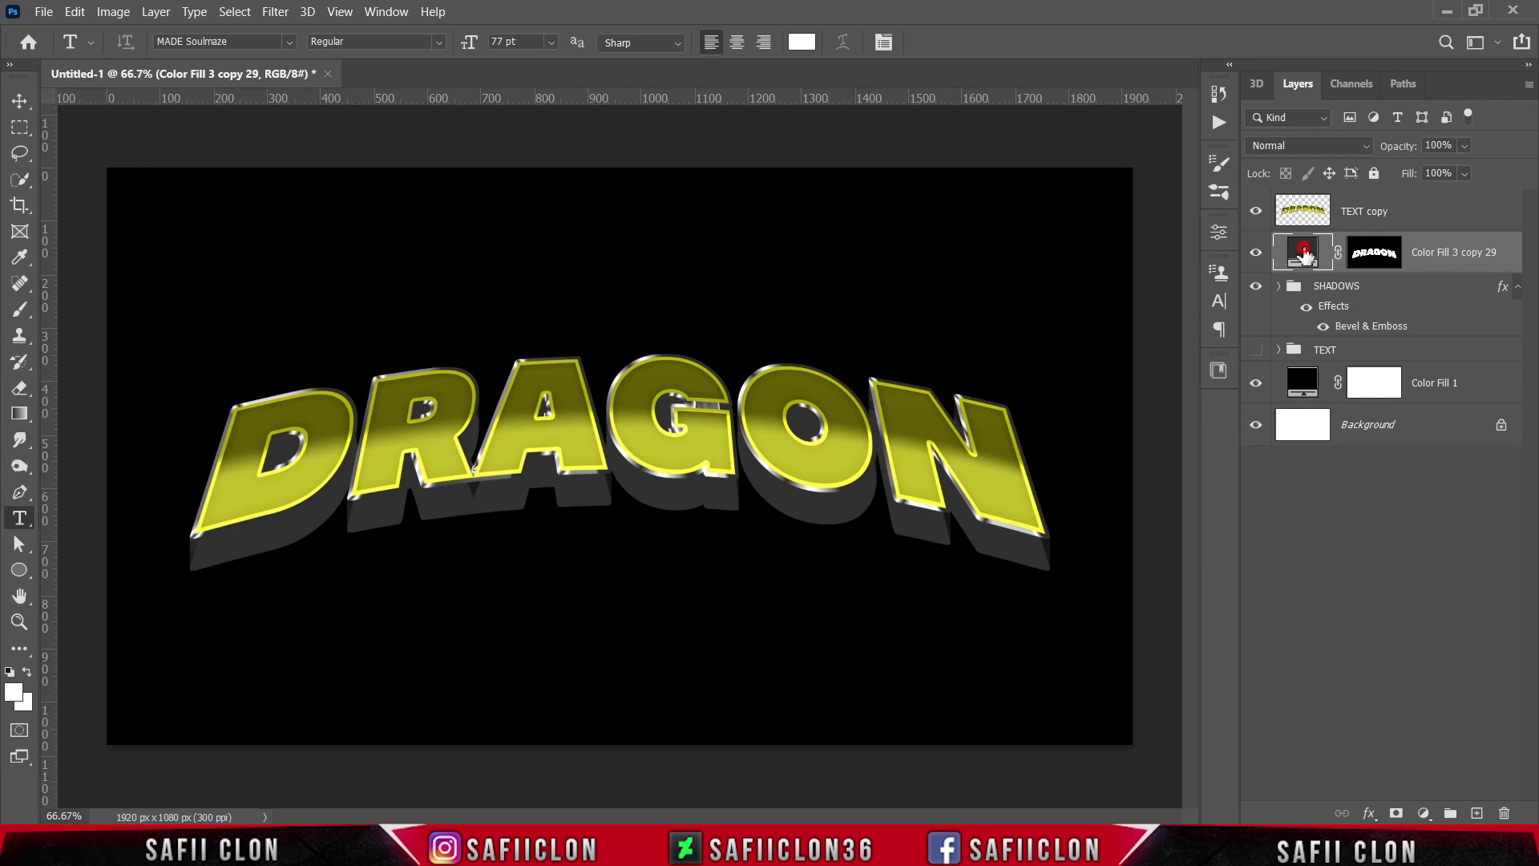
double_click(1305, 254)
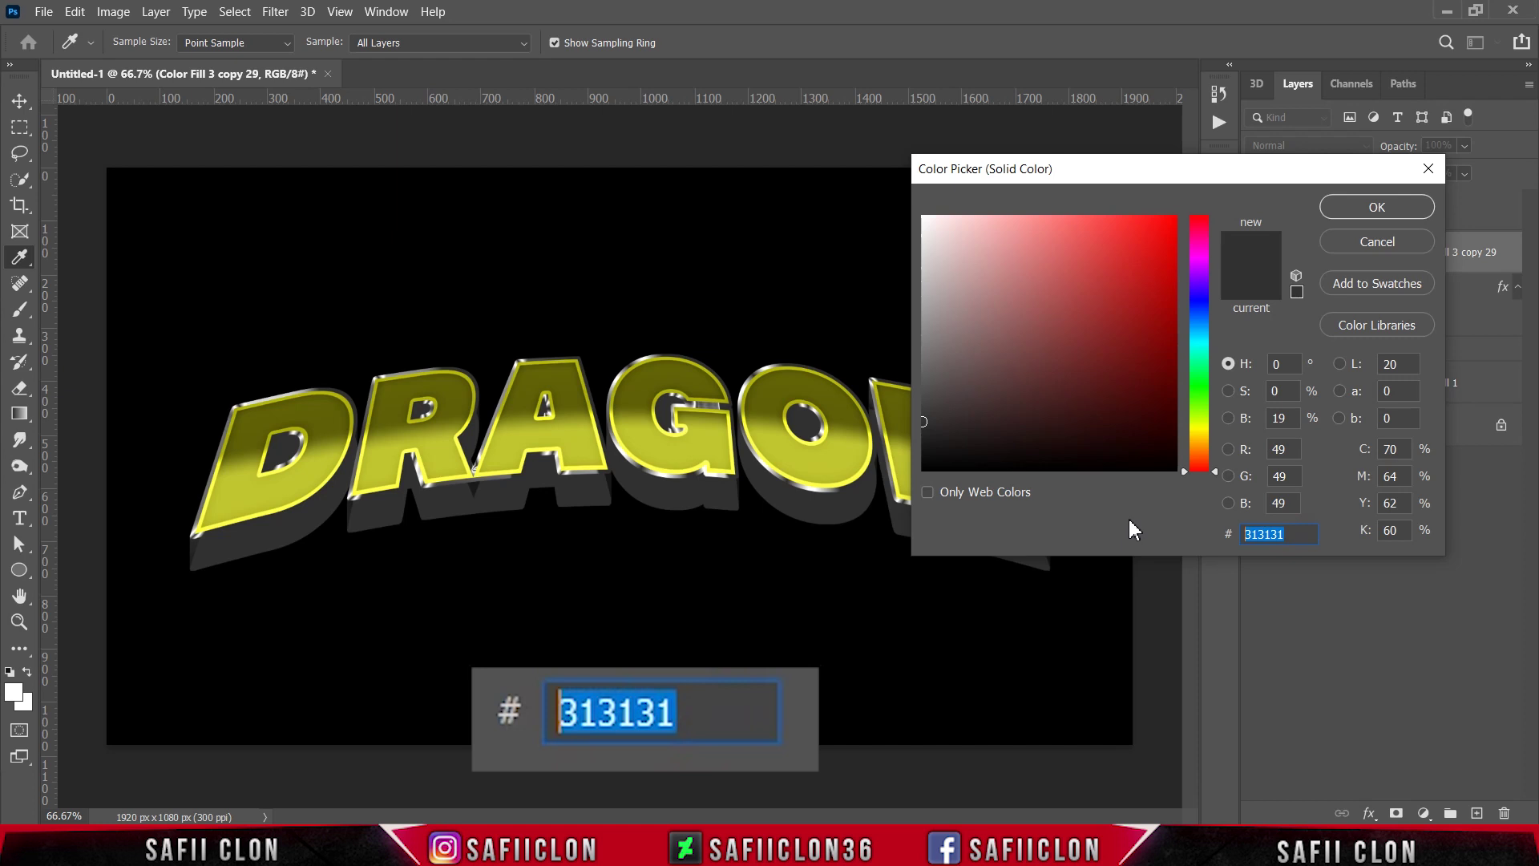
text(1ac)
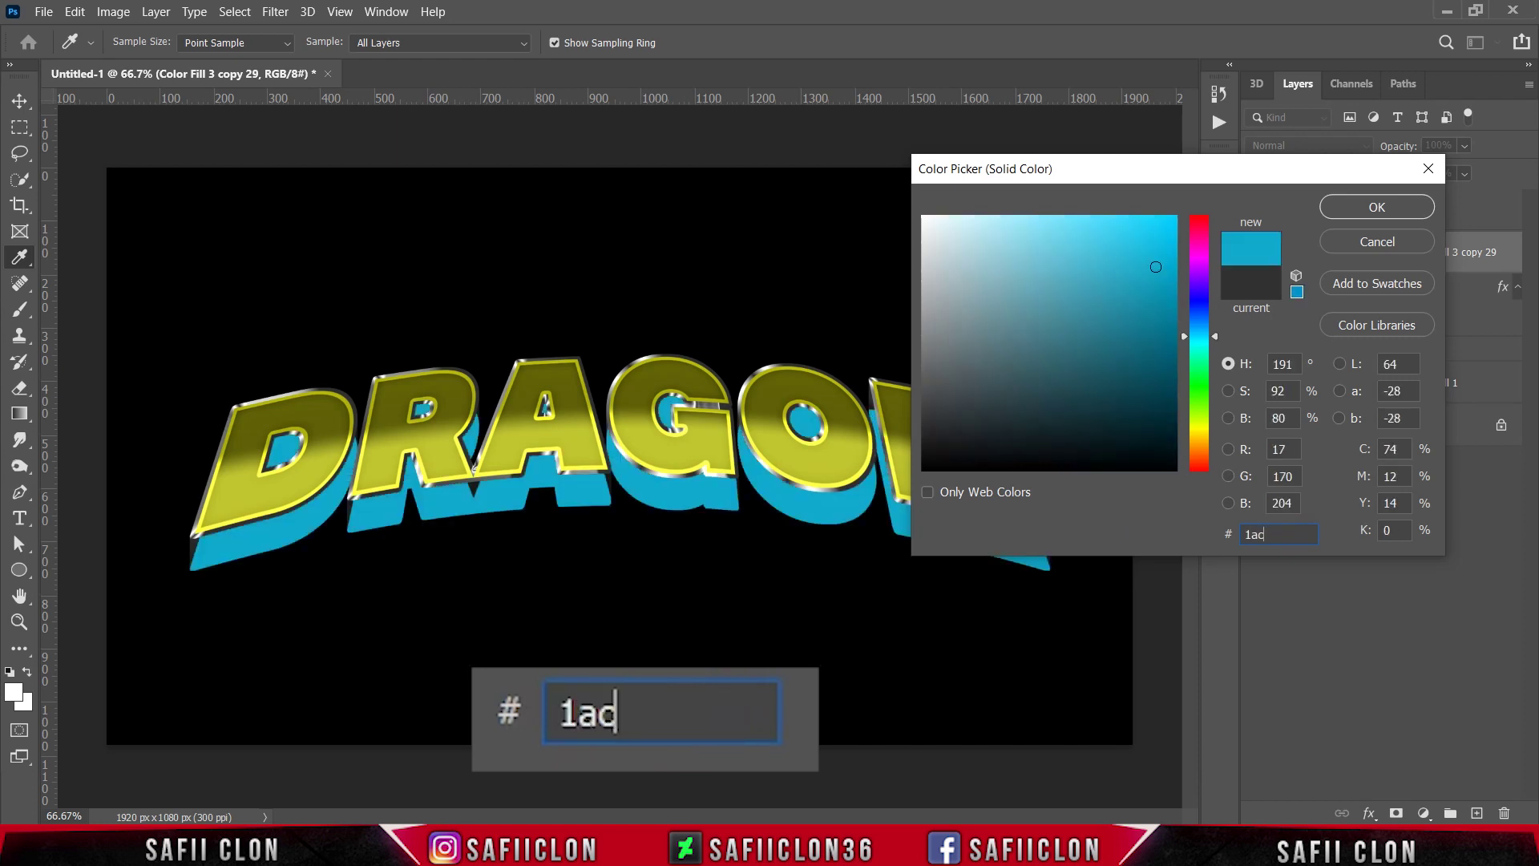
text(0d4)
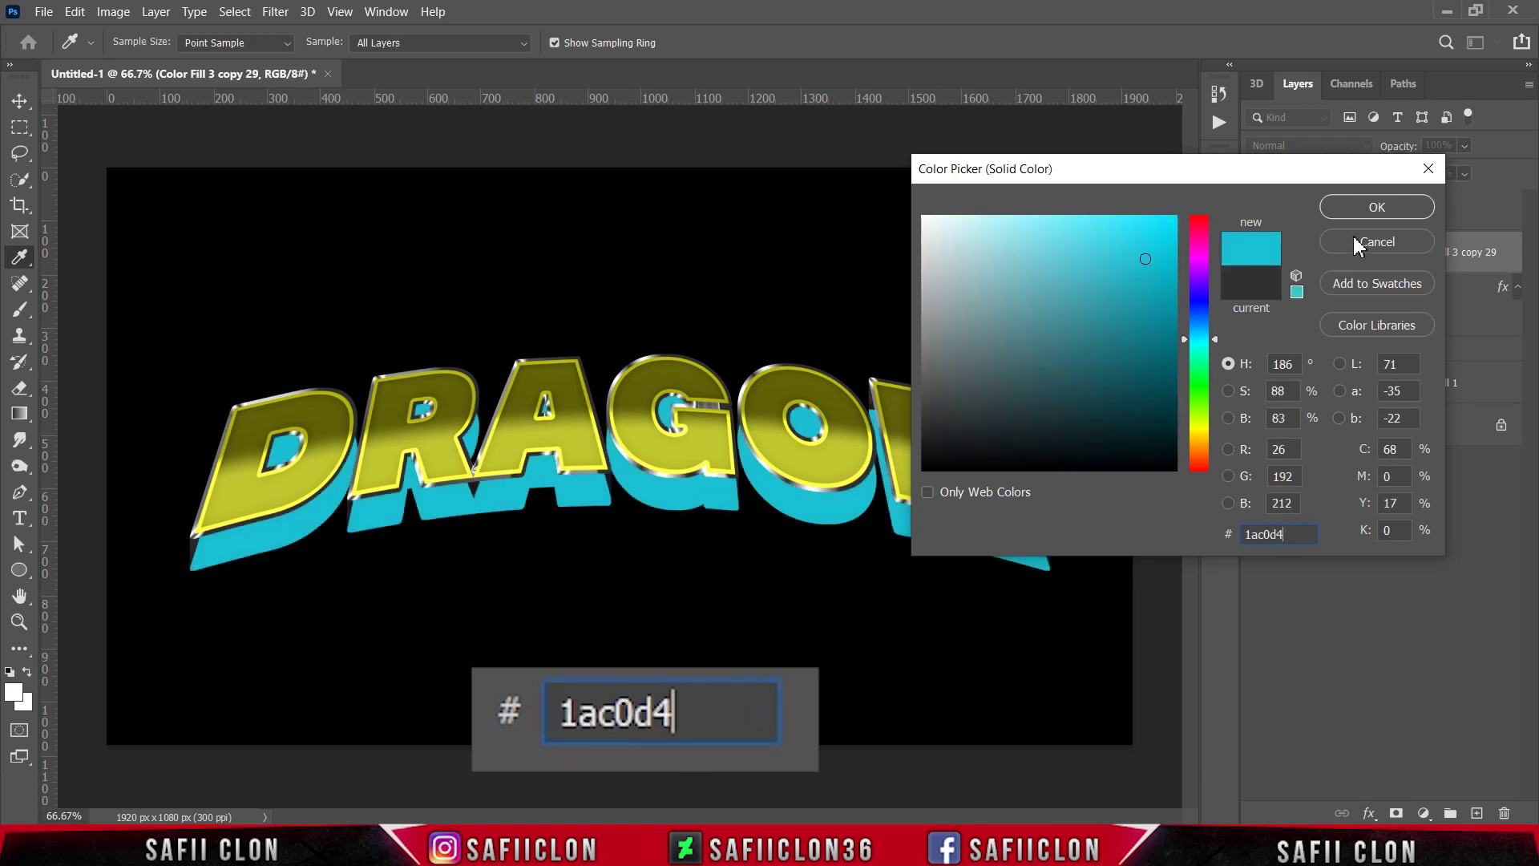
click(1373, 210)
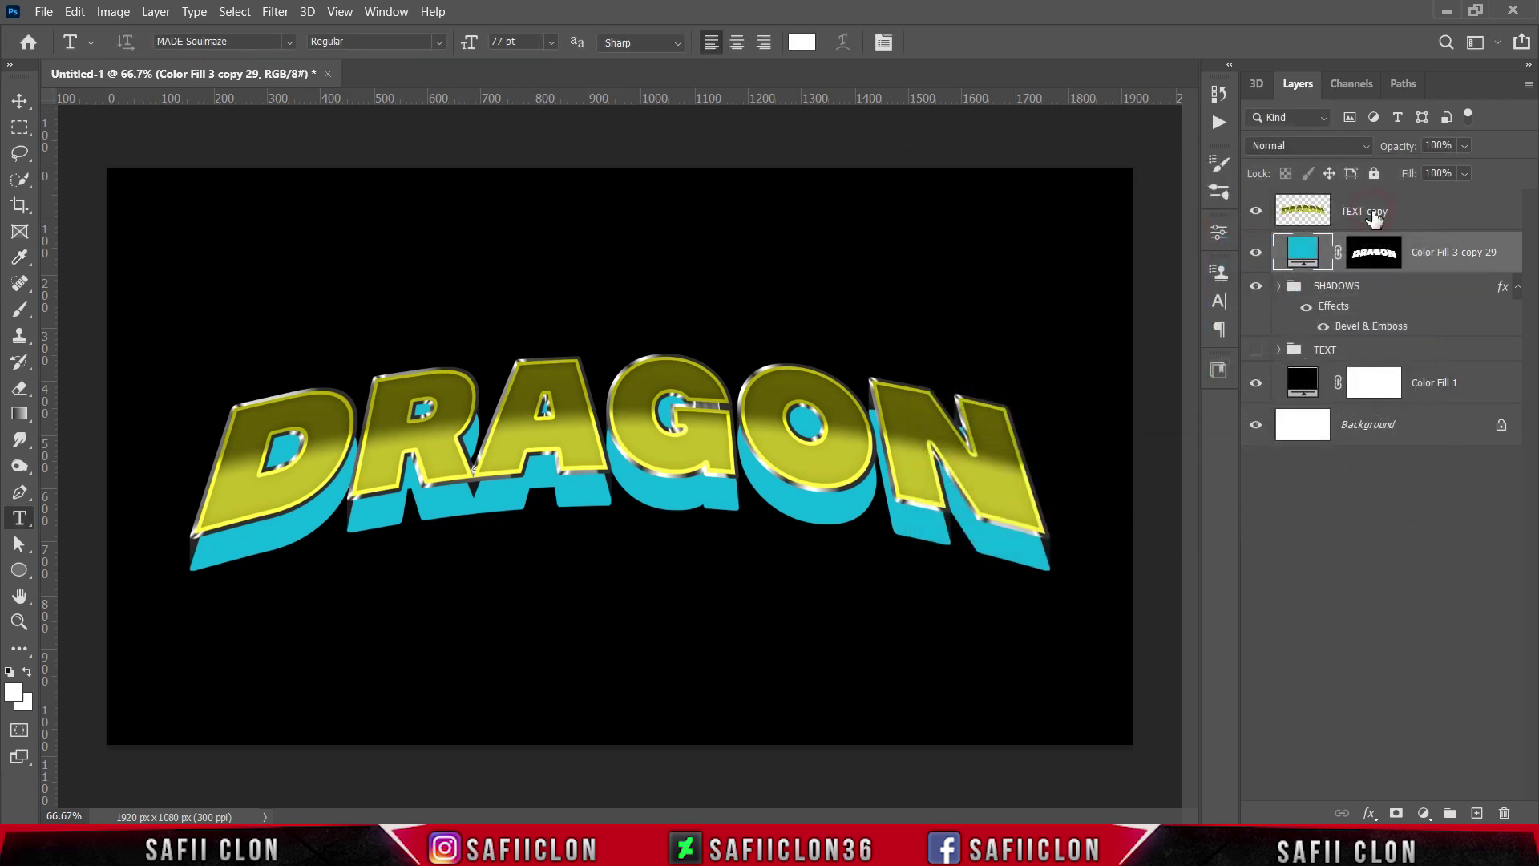
- Add a smooth Inner Bevel to Color Fill 3 copy 29, keeping 969% depth, 32 px size, -160° angle and 32° altitude
right_click(1459, 250)
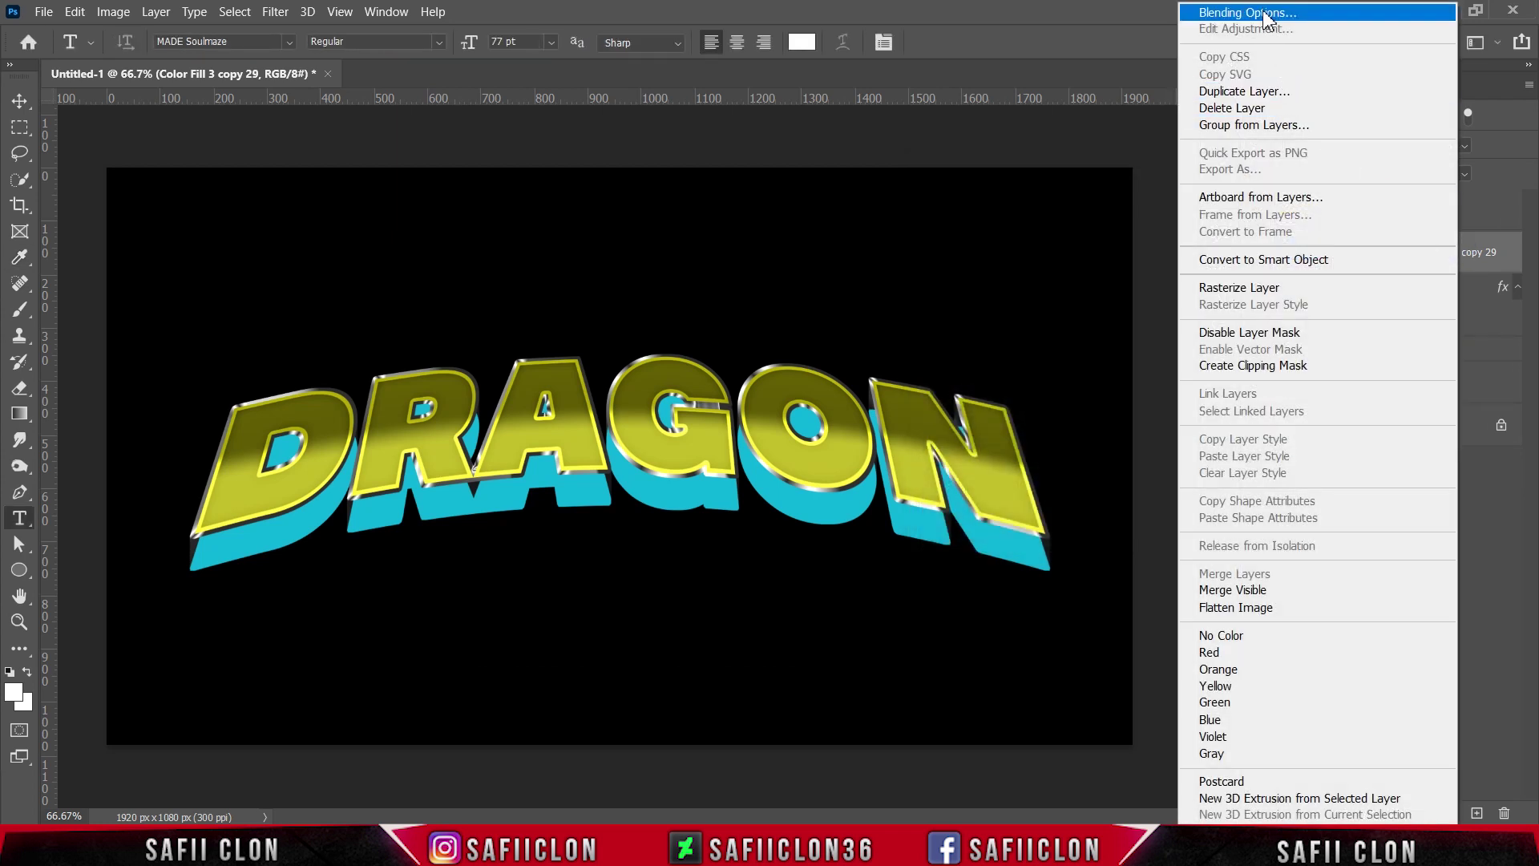
click(1265, 15)
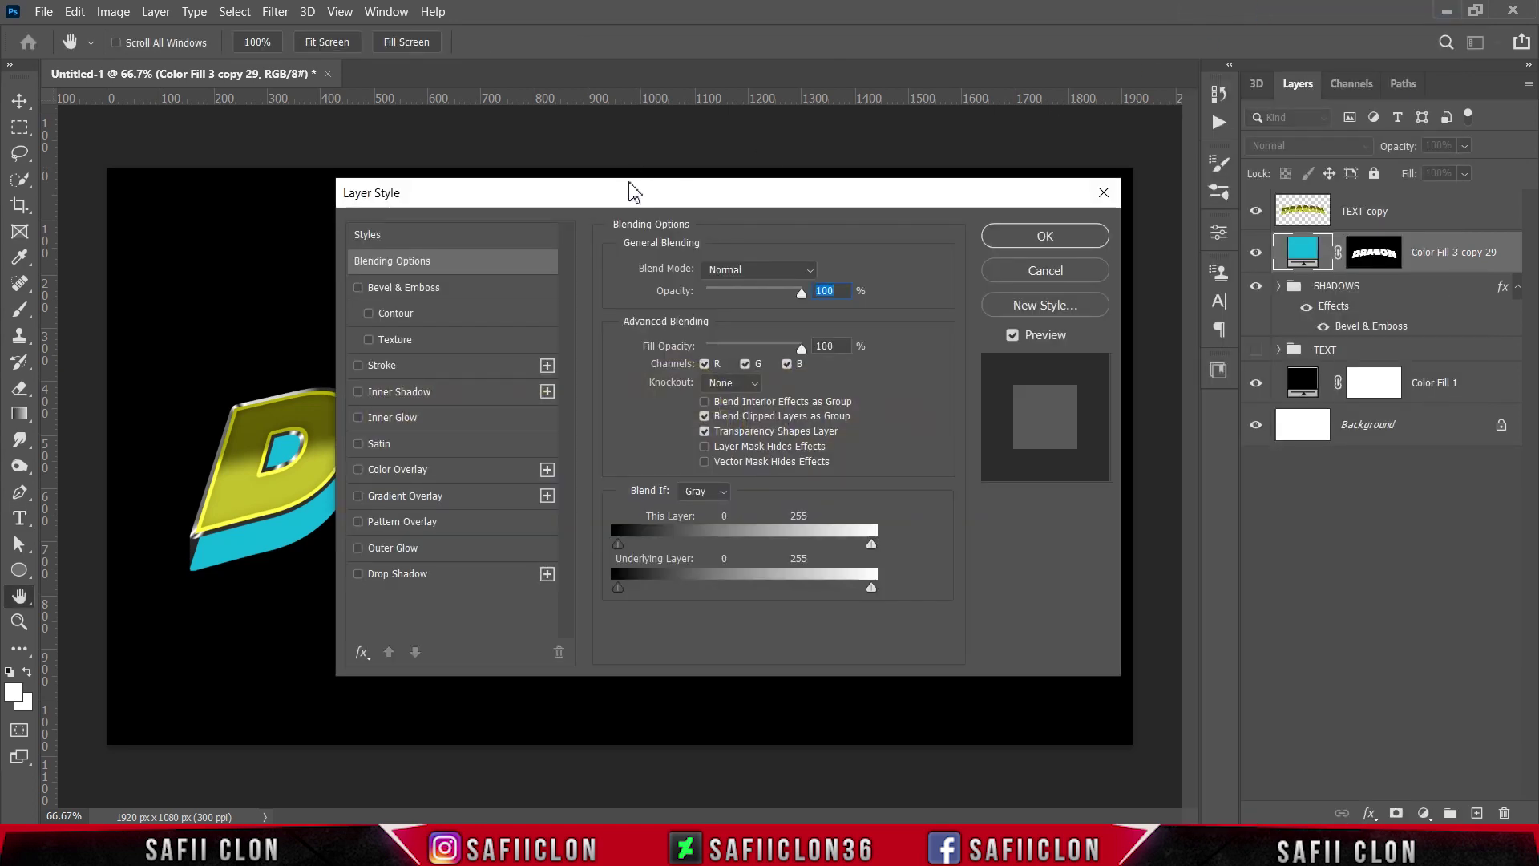
drag(628, 190, 1191, 164)
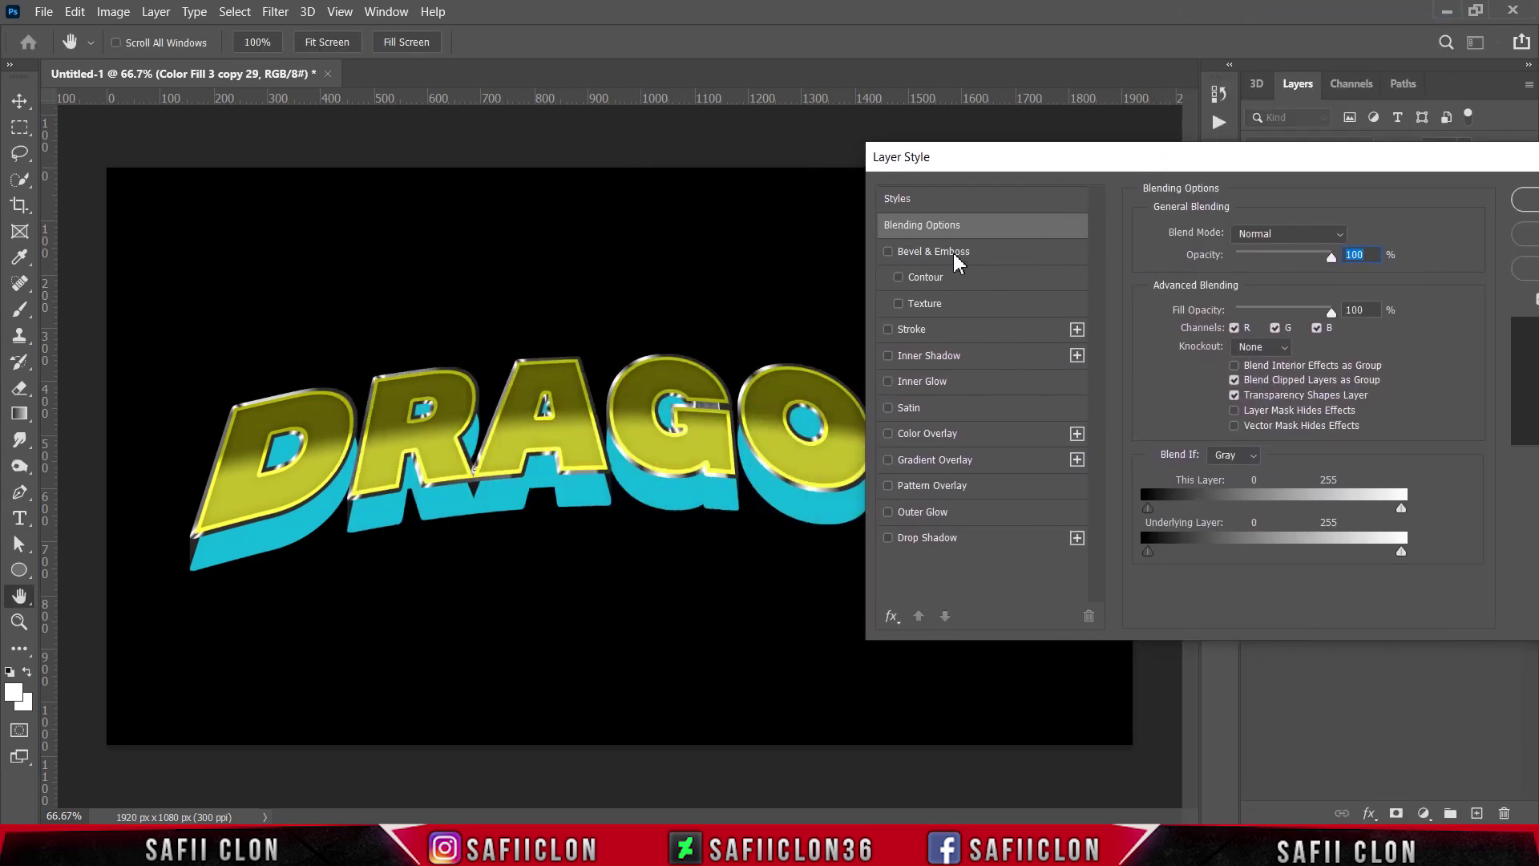
click(955, 257)
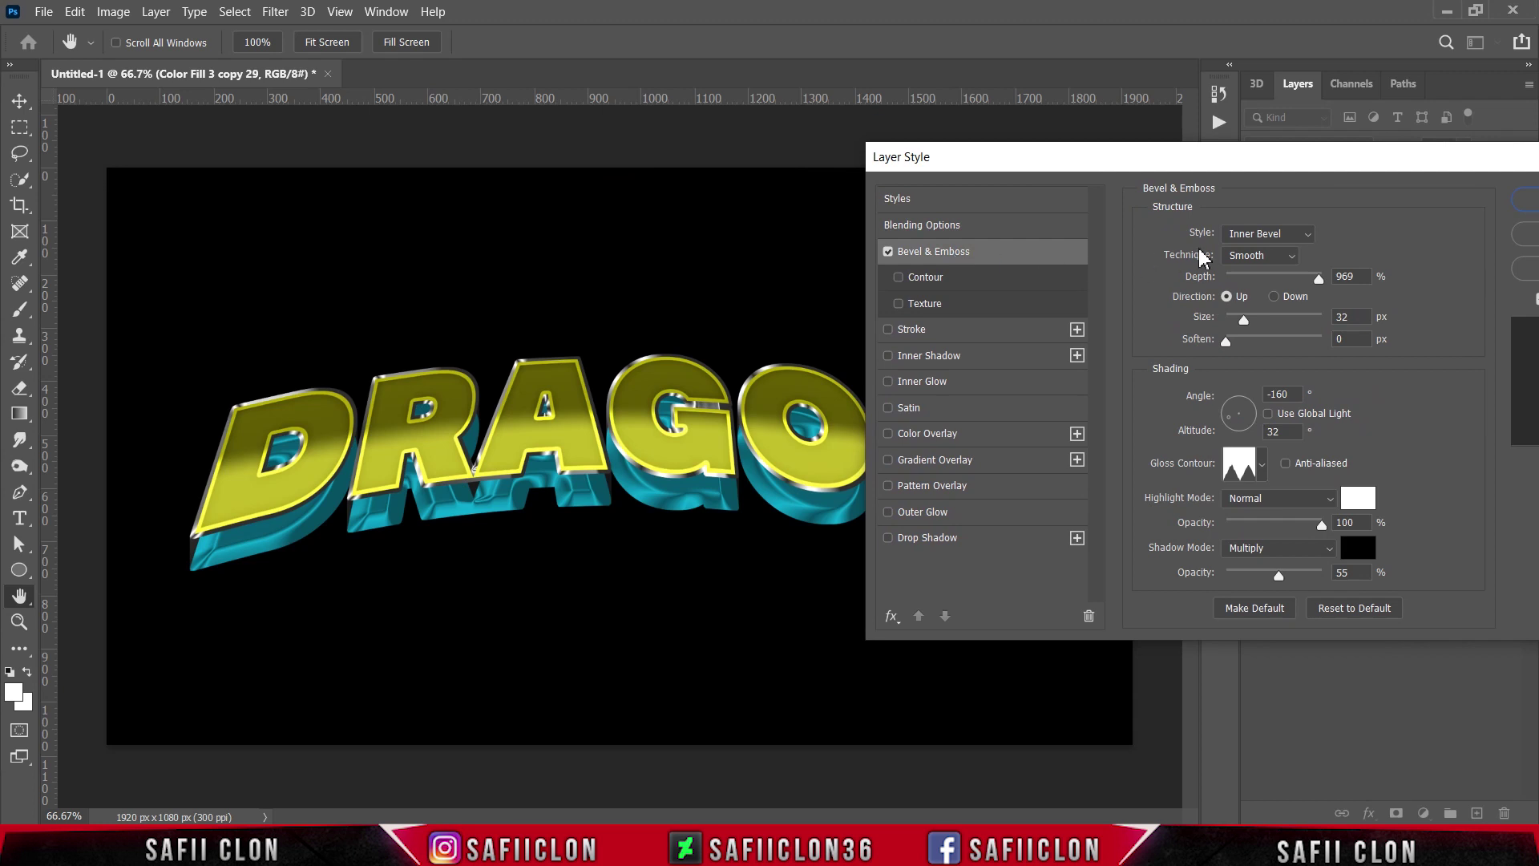
drag(1435, 168, 1347, 160)
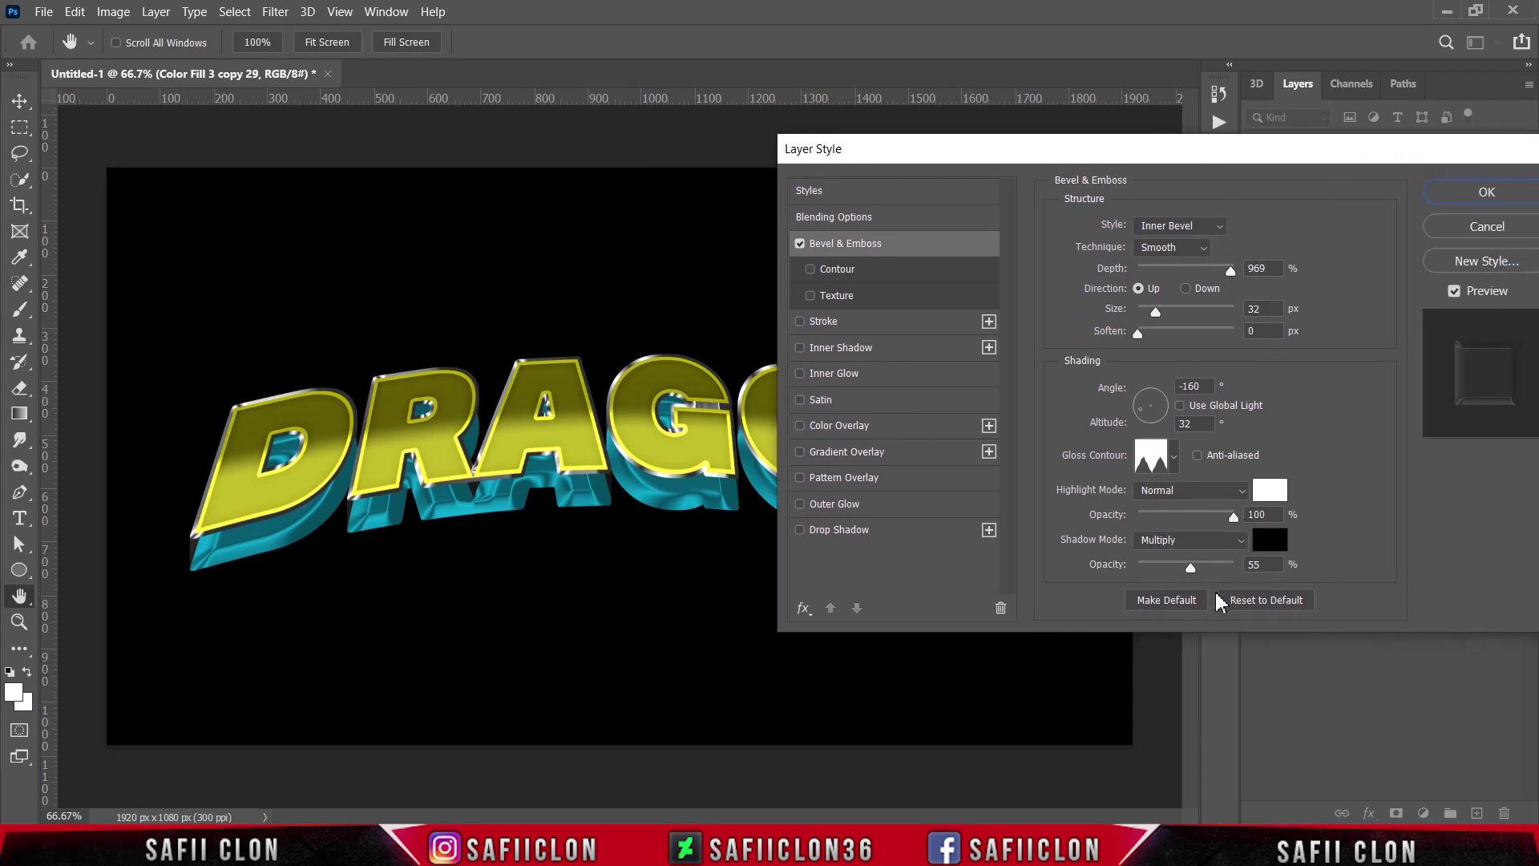
drag(1368, 148, 1285, 172)
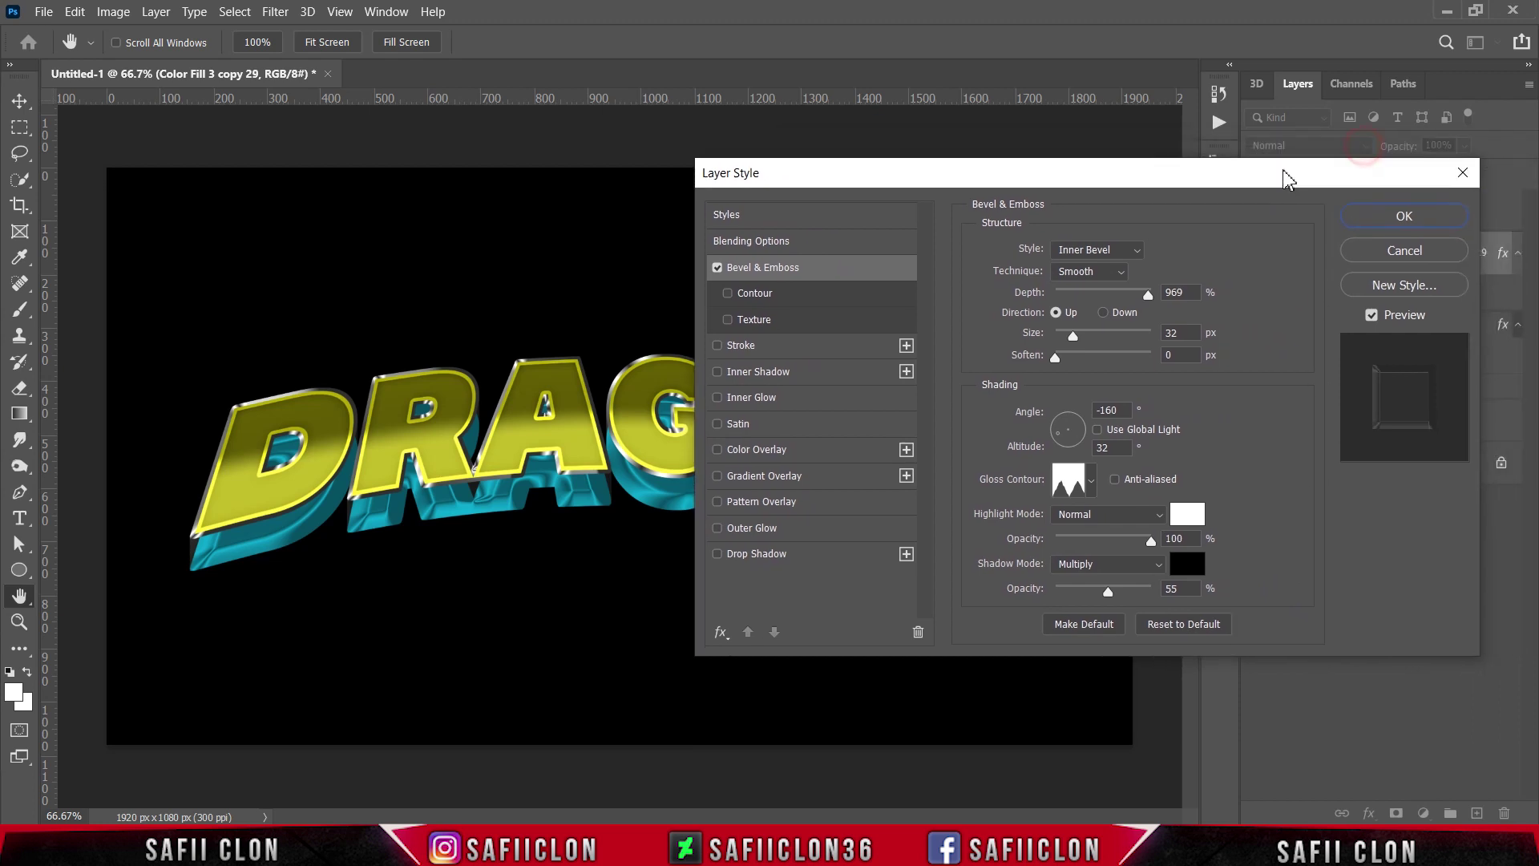
click(1399, 218)
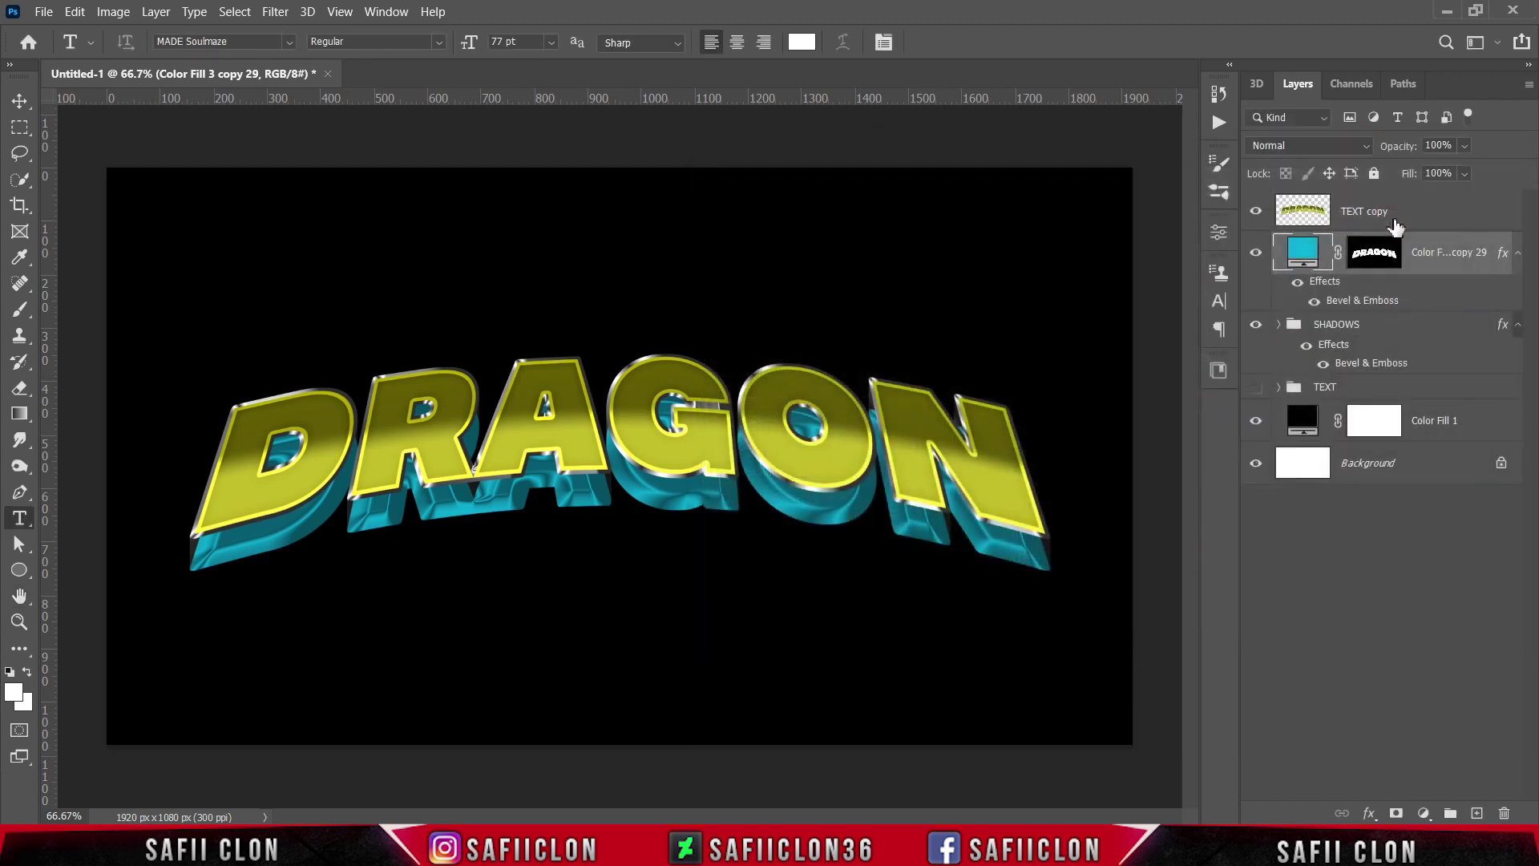
- Transform the cyan Color Fill 3 copy 29 straight up to Y 531.50 px, leaving a thin rim beneath the yellow letters
key(ctrl+t)
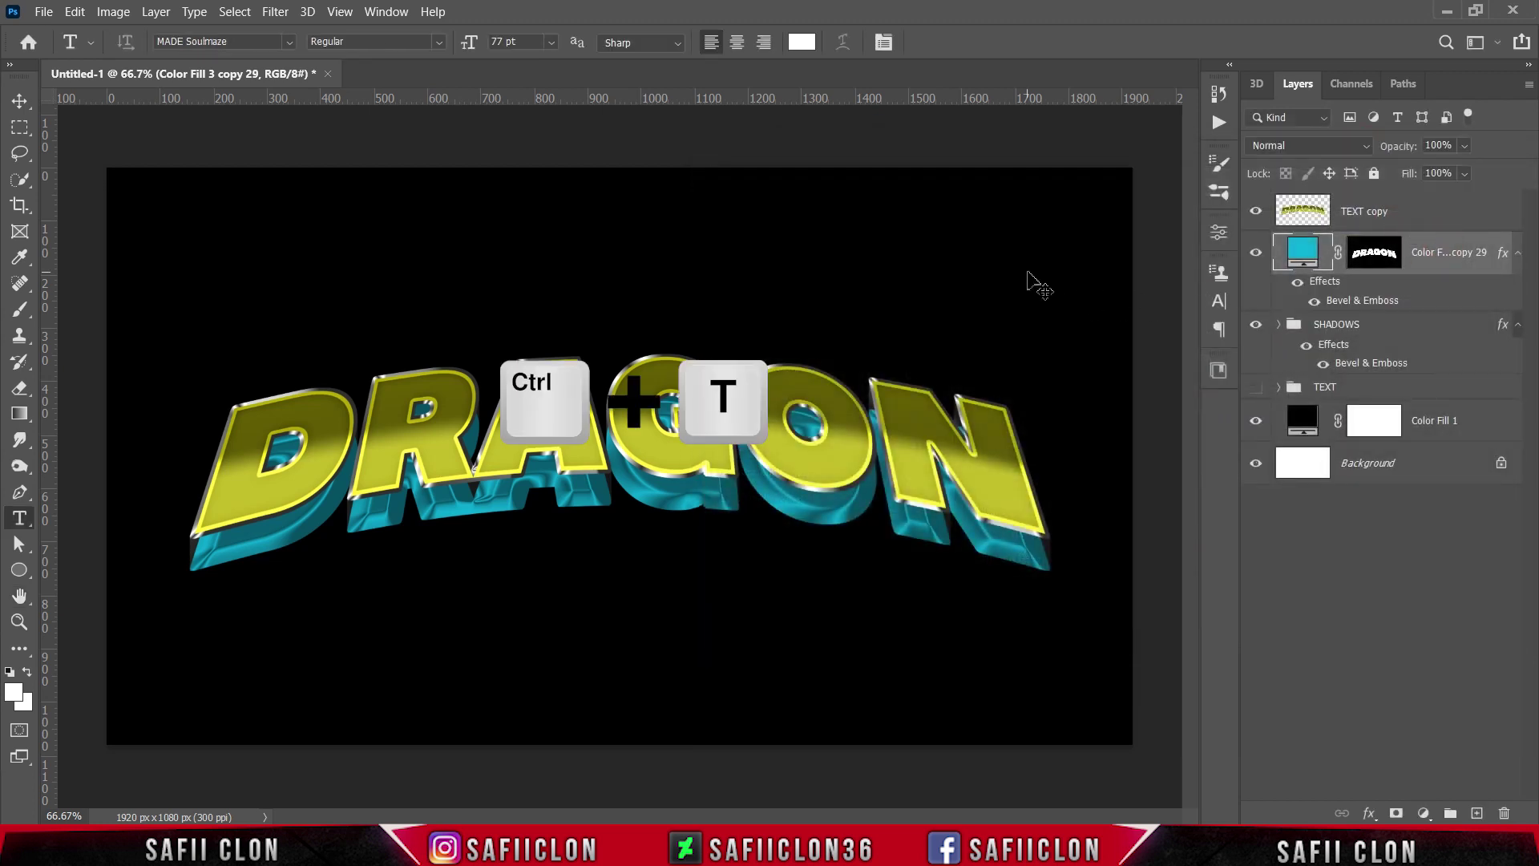
drag(666, 503, 664, 473)
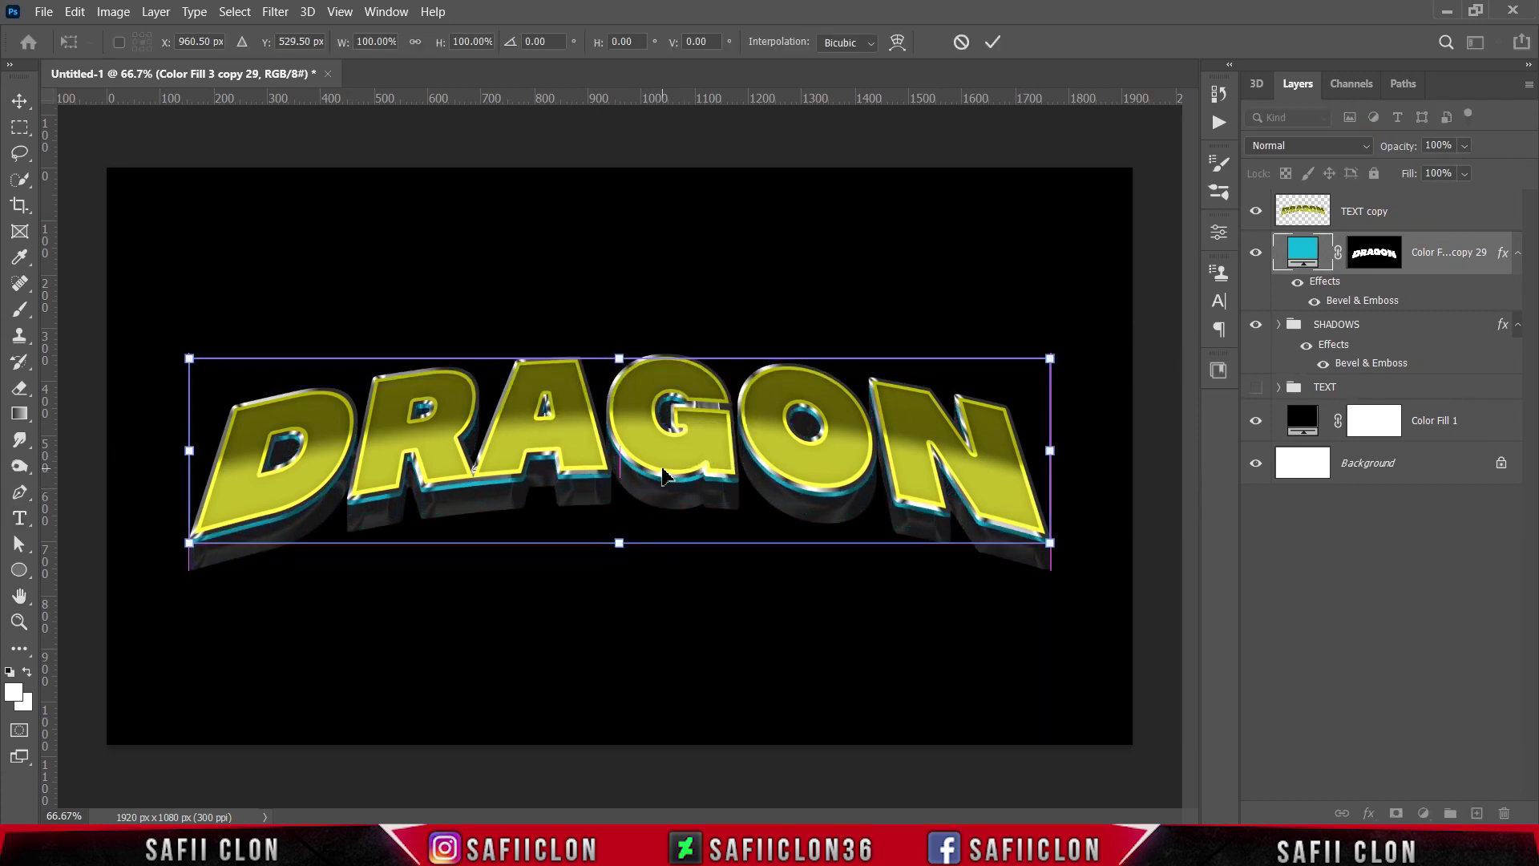
key(Down)
key(Down)
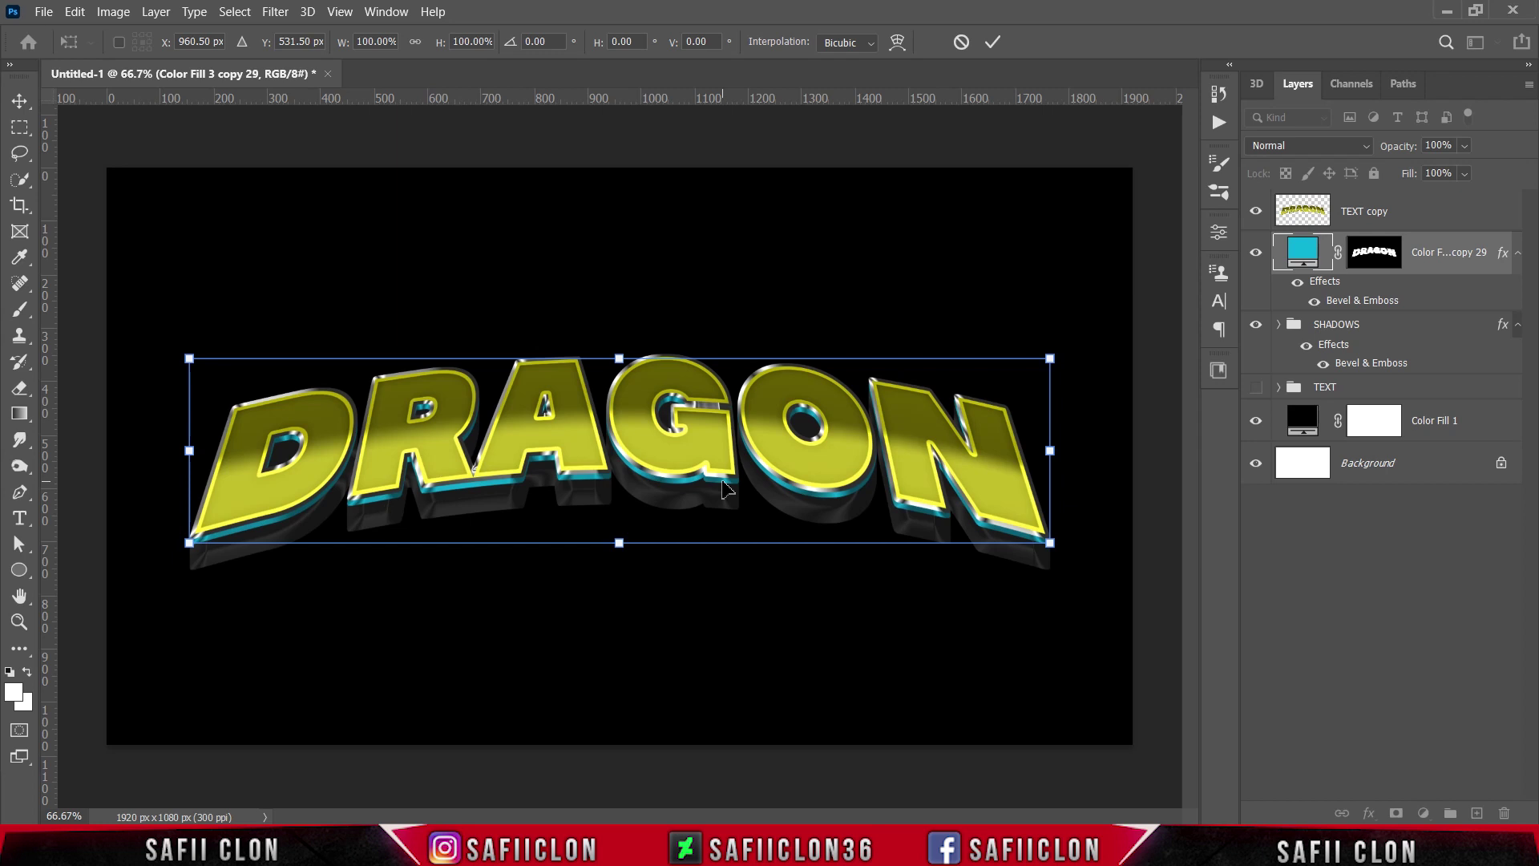
click(1002, 36)
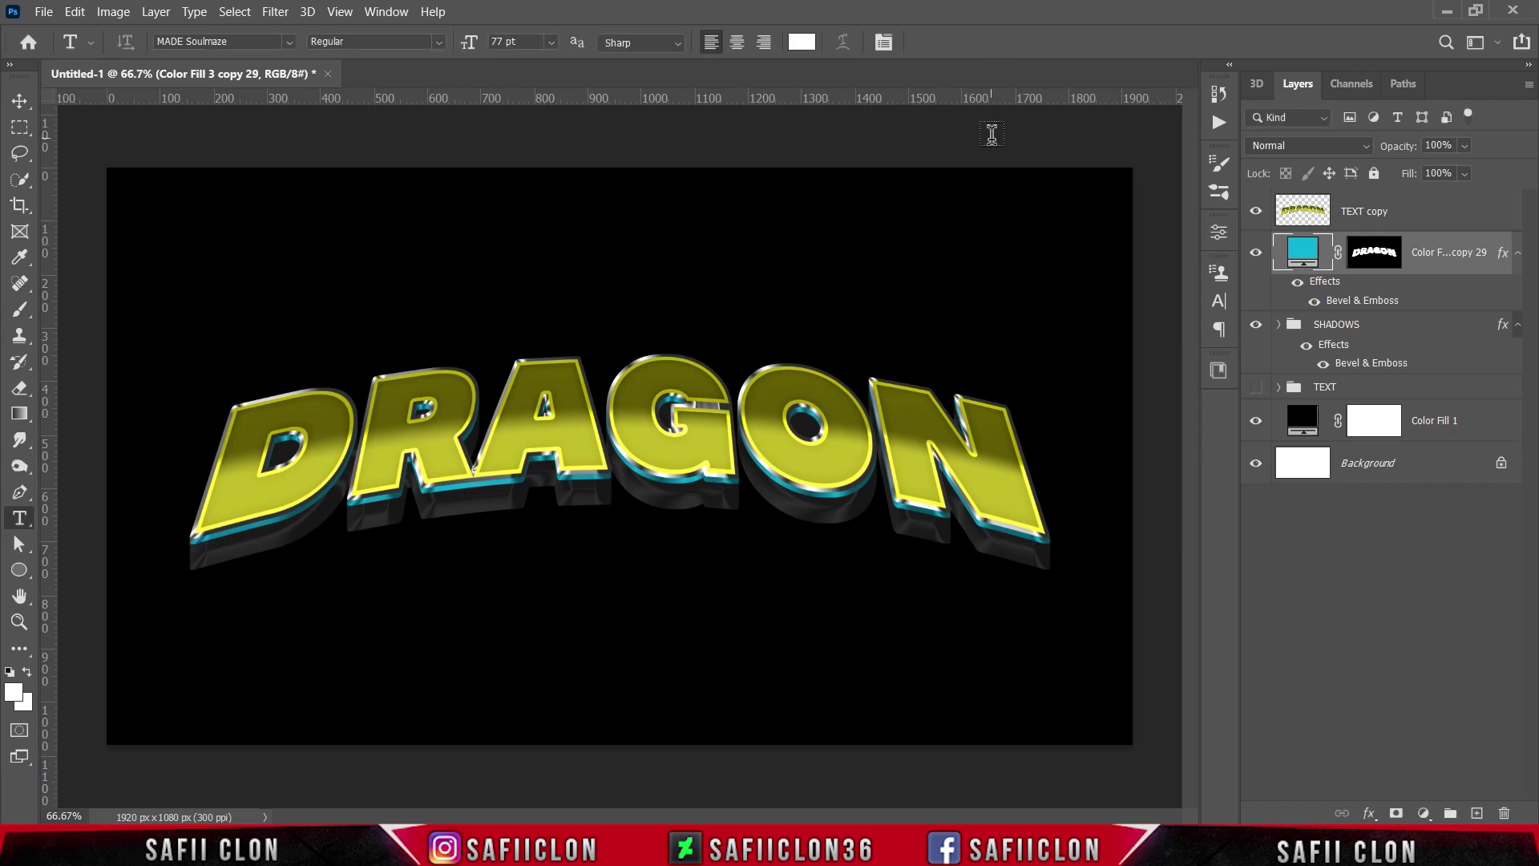
- Duplicate Color Fill 3 copy 29 as Color Fill 3 copy 30 and place the duplicate directly below the SHADOWS group
right_click(1437, 242)
click(1205, 93)
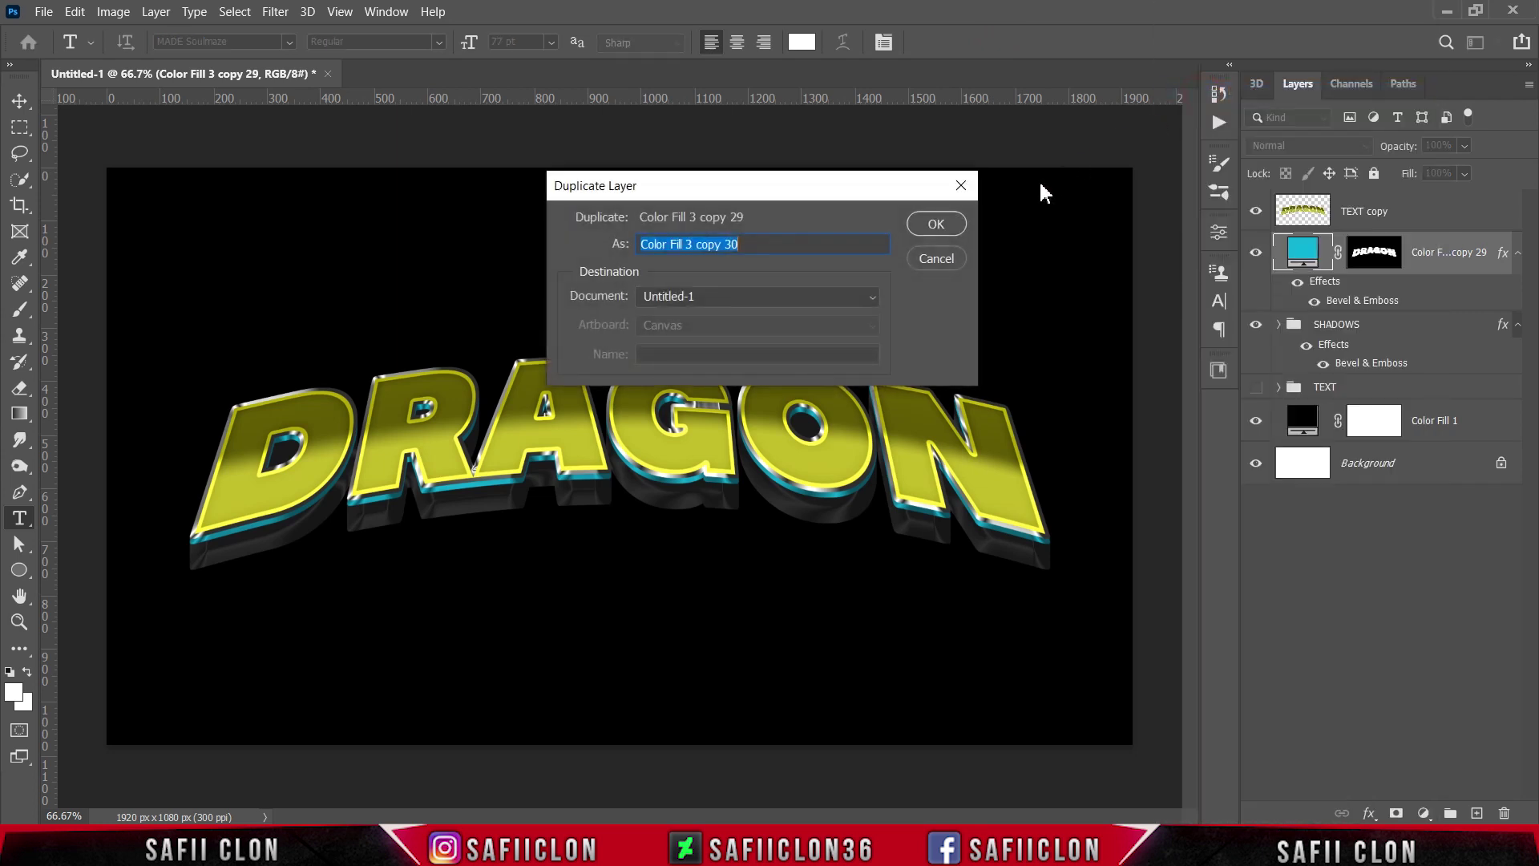
click(934, 226)
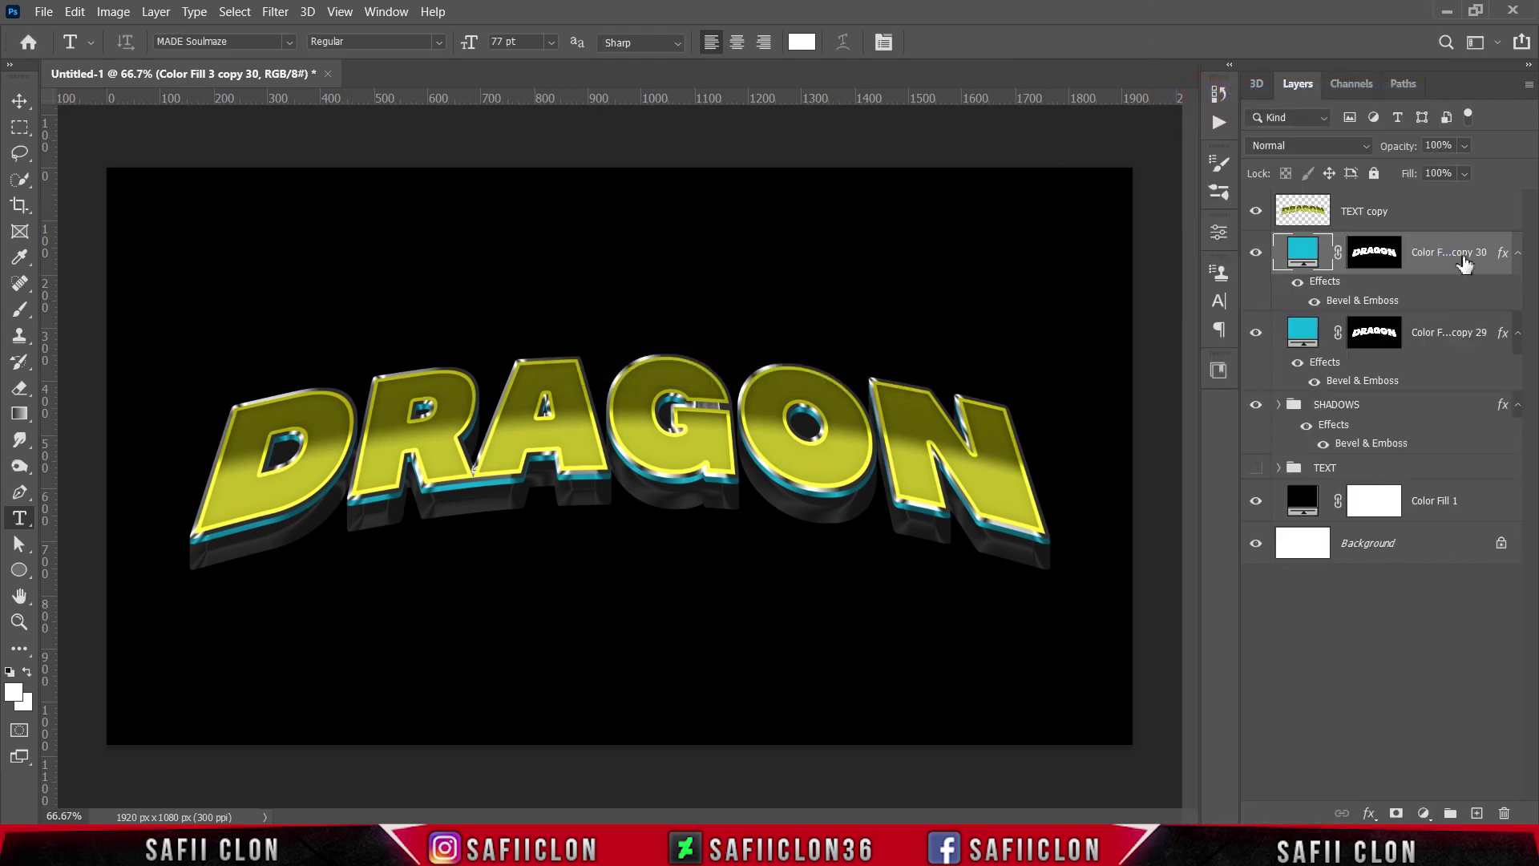
drag(1461, 260, 1456, 458)
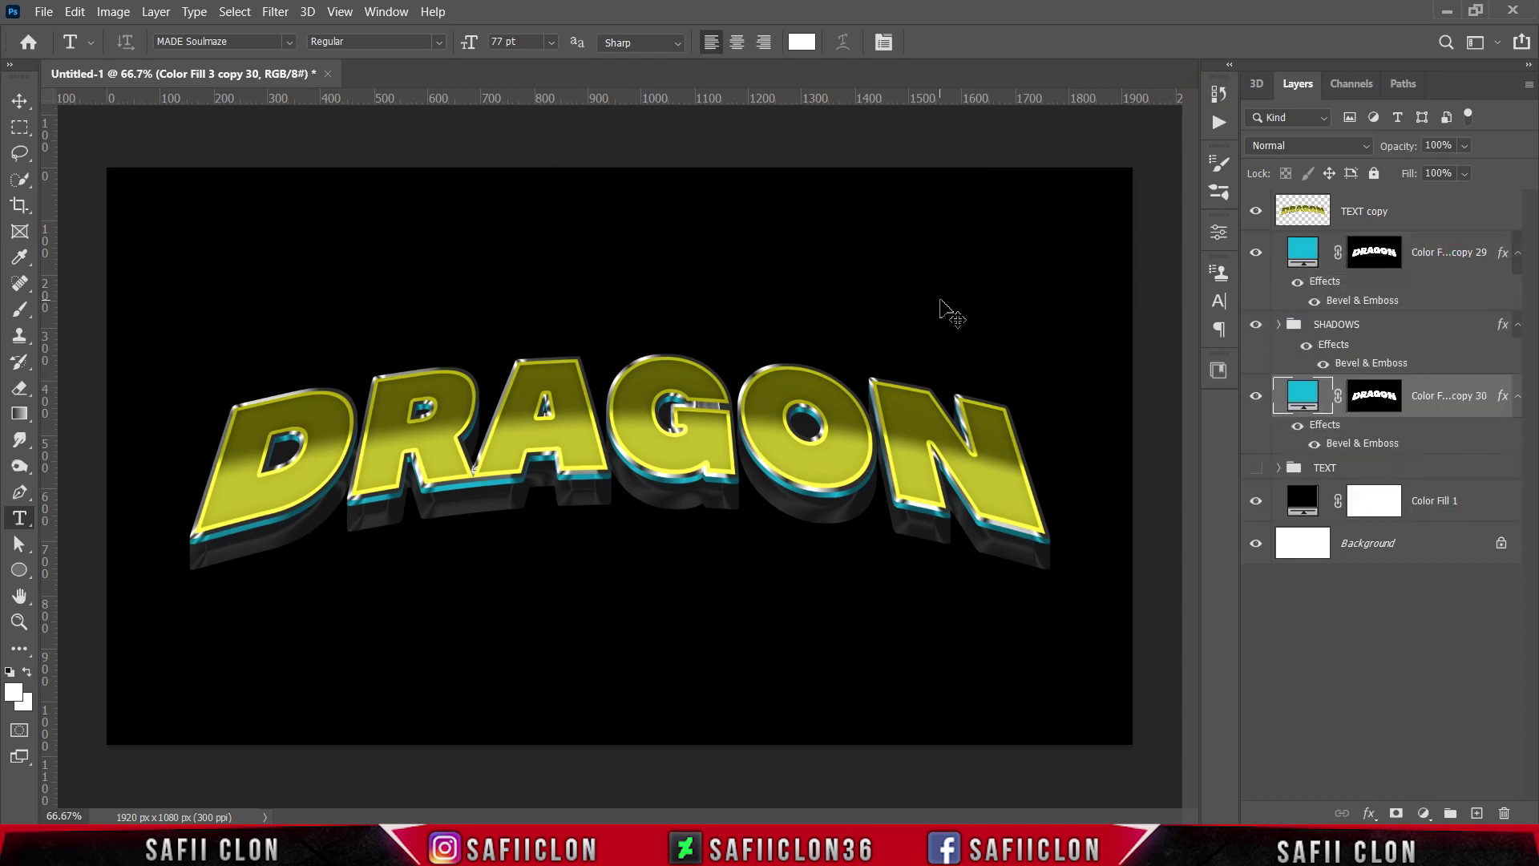
- Transform Color Fill 3 copy 30 straight down to Y 589.50 px, forming a cyan rim under the dark extrusion
key(ctrl+t)
drag(702, 390, 702, 416)
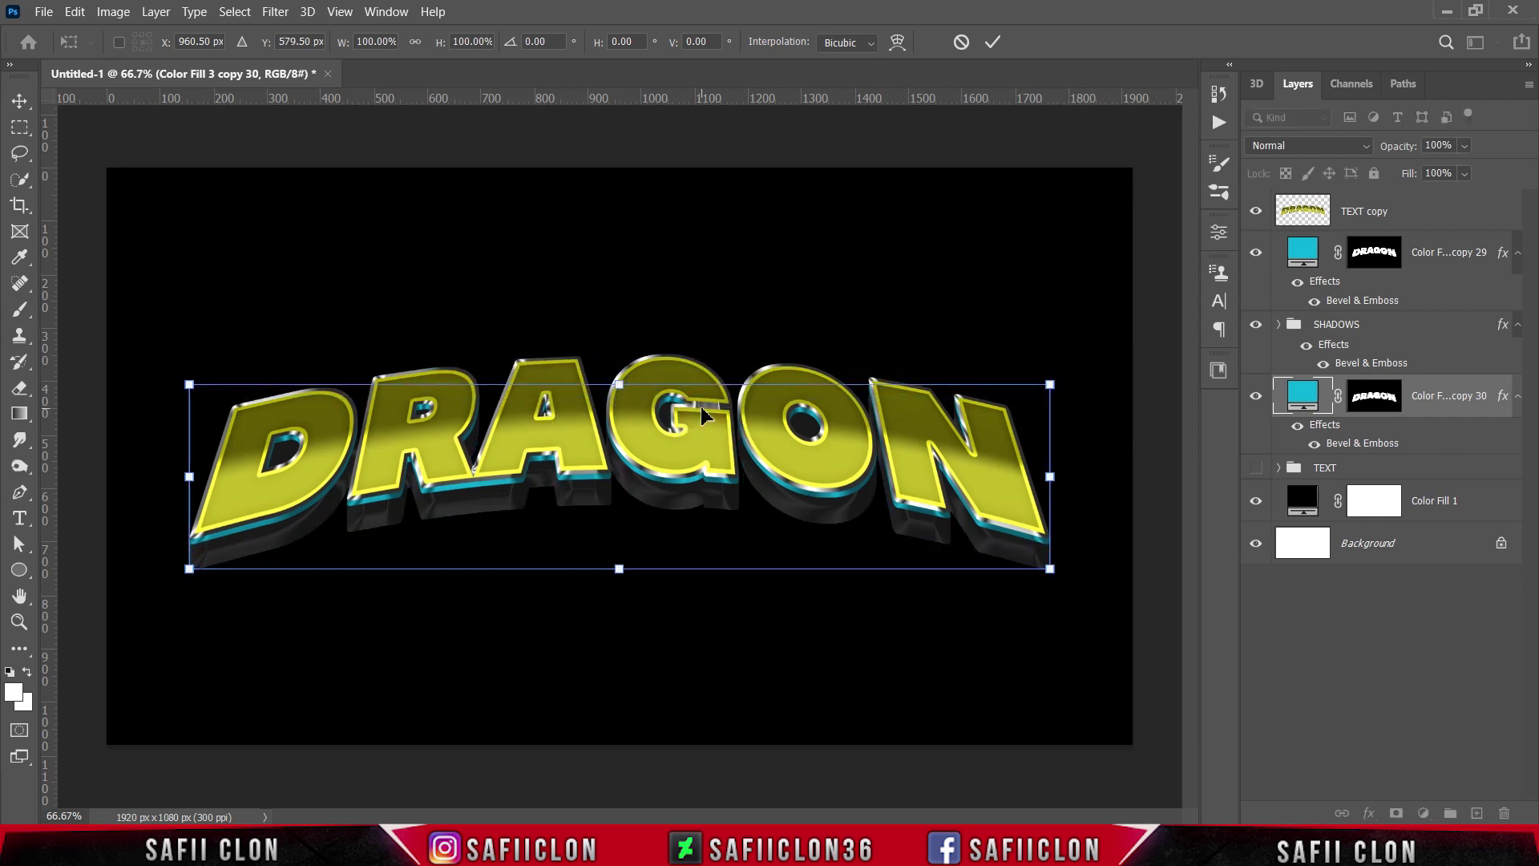
key(shift+Down)
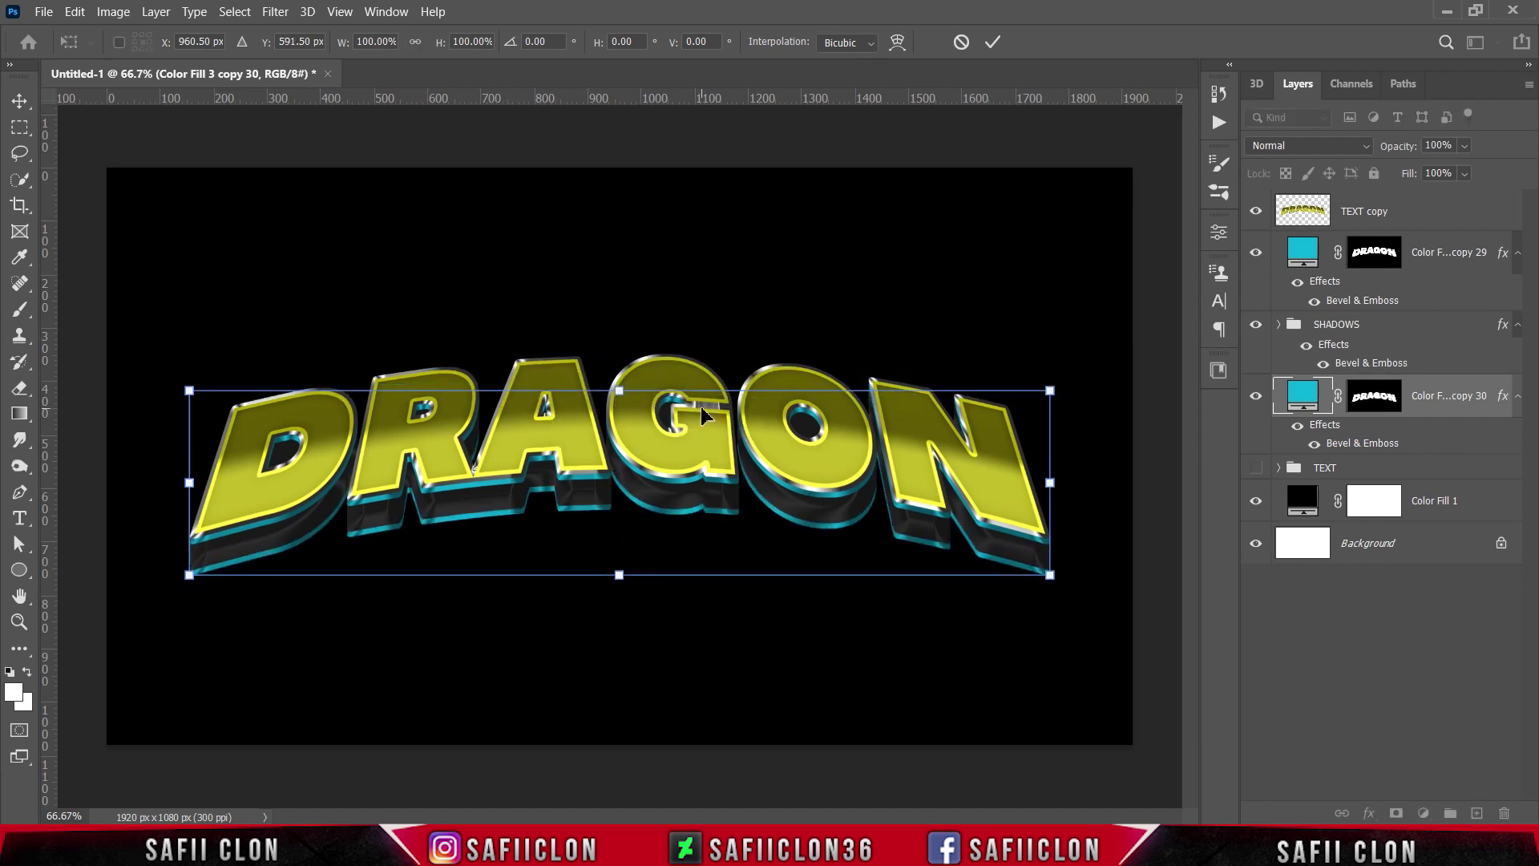
key(Down)
key(Down)
key(Up)
key(Up)
click(993, 43)
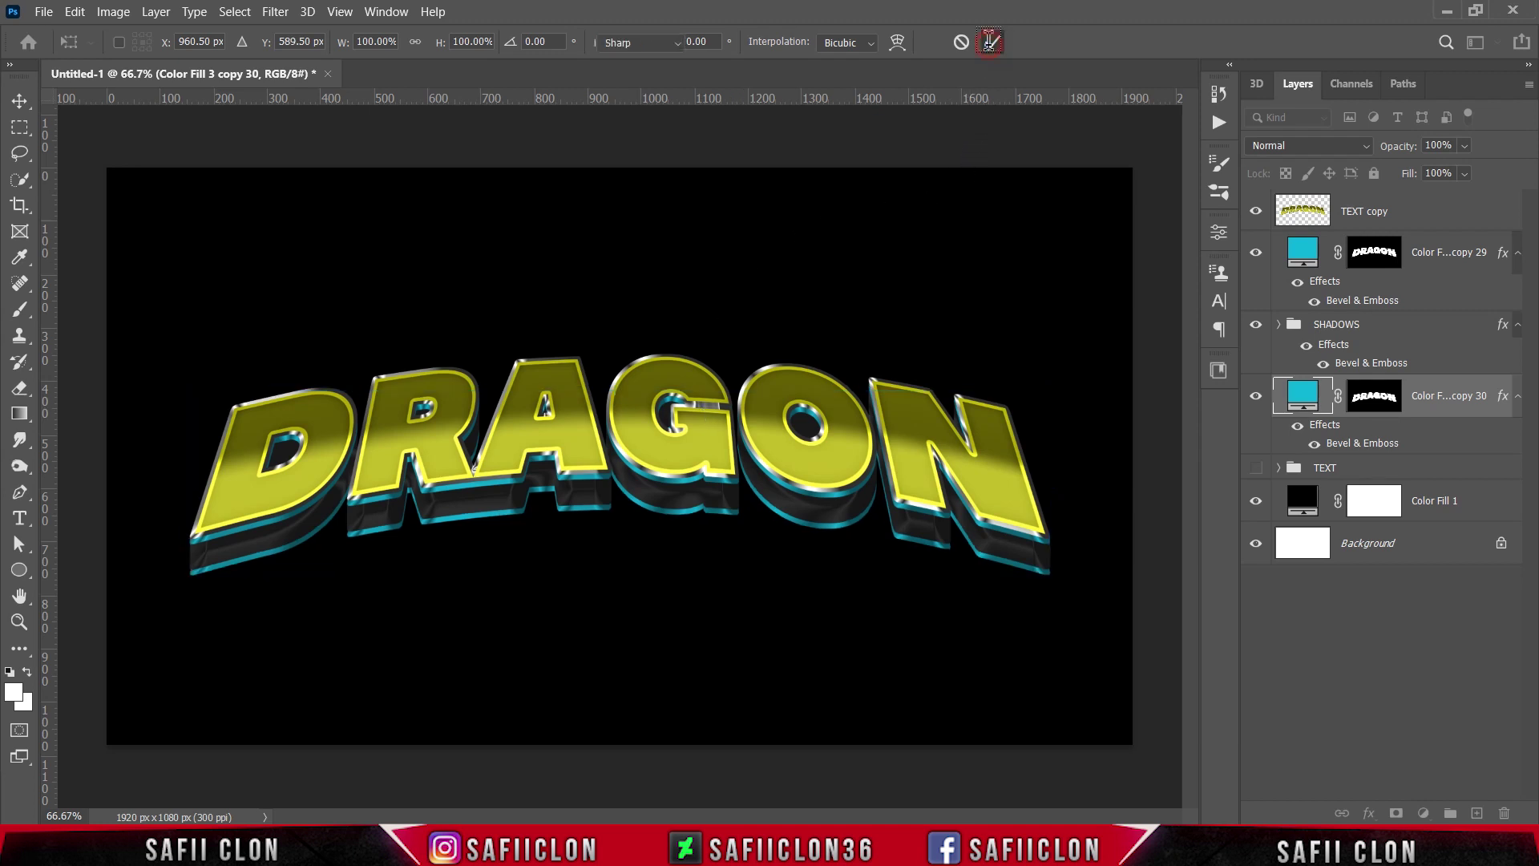
key(t)
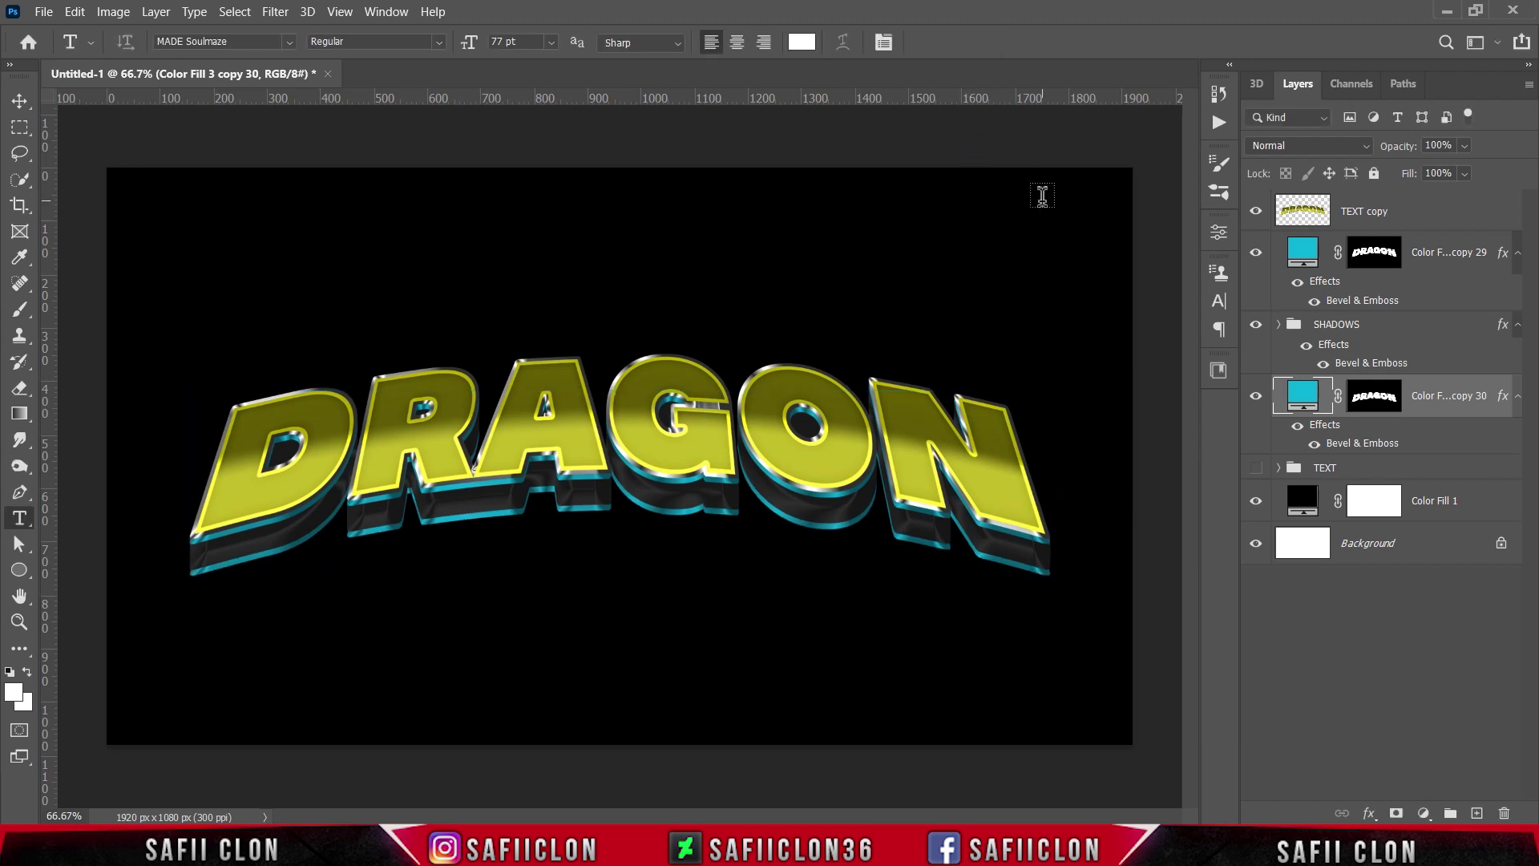
- Inspect the DRAGON artwork at different magnifications and compare it with the cyan fills, SHADOWS group and TEXT copy individually hidden and shown
key(ctrl+plus)
key(ctrl+minus)
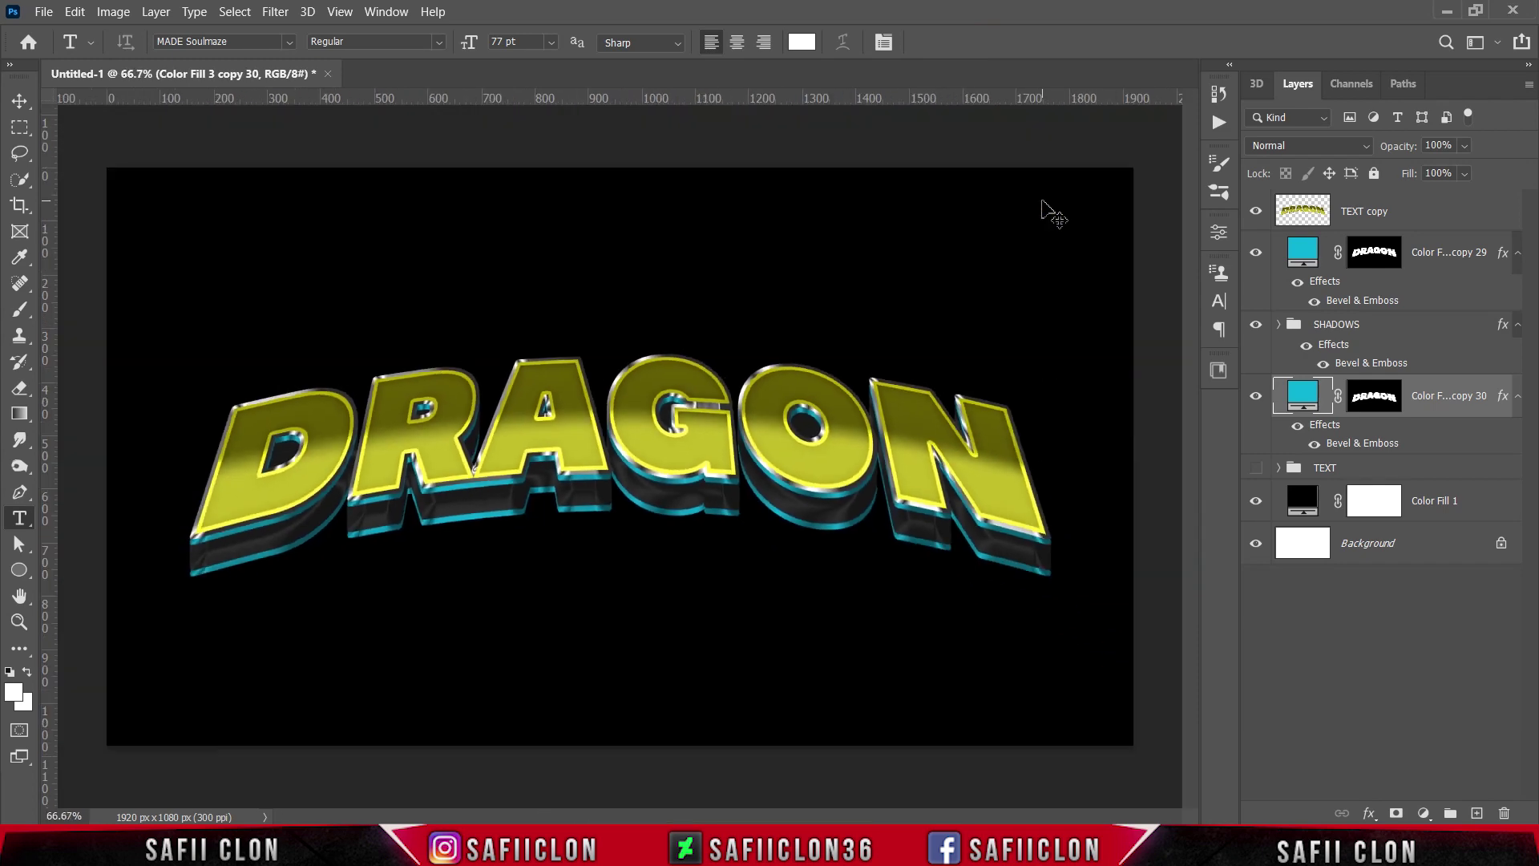
key(ctrl+minus)
key(ctrl+minus)
key(ctrl+plus)
key(ctrl+plus)
key(ctrl+plus)
key(ctrl+minus)
click(1256, 396)
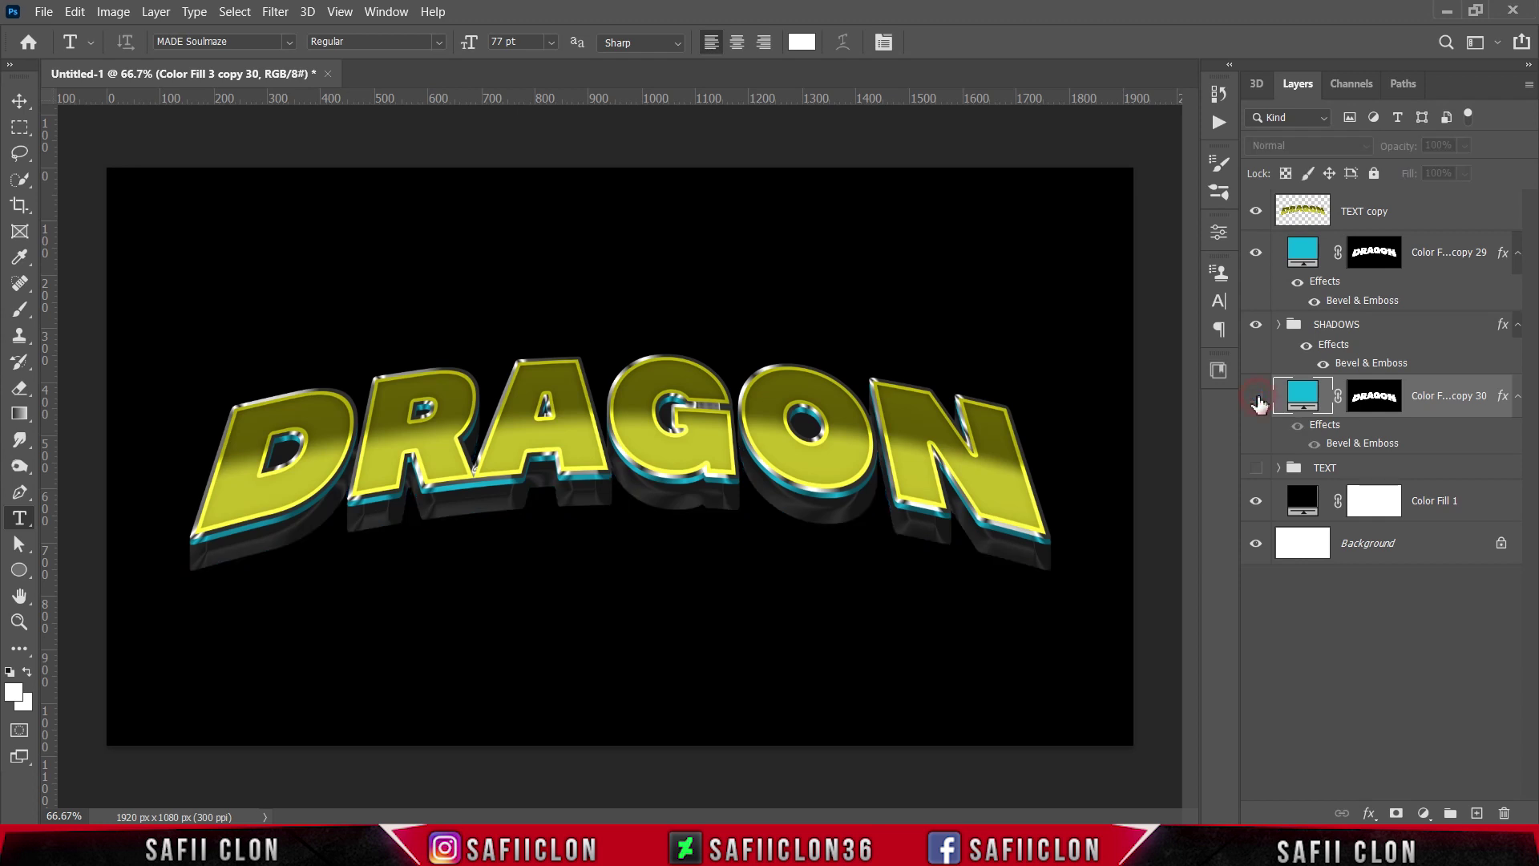
click(1257, 396)
click(1256, 324)
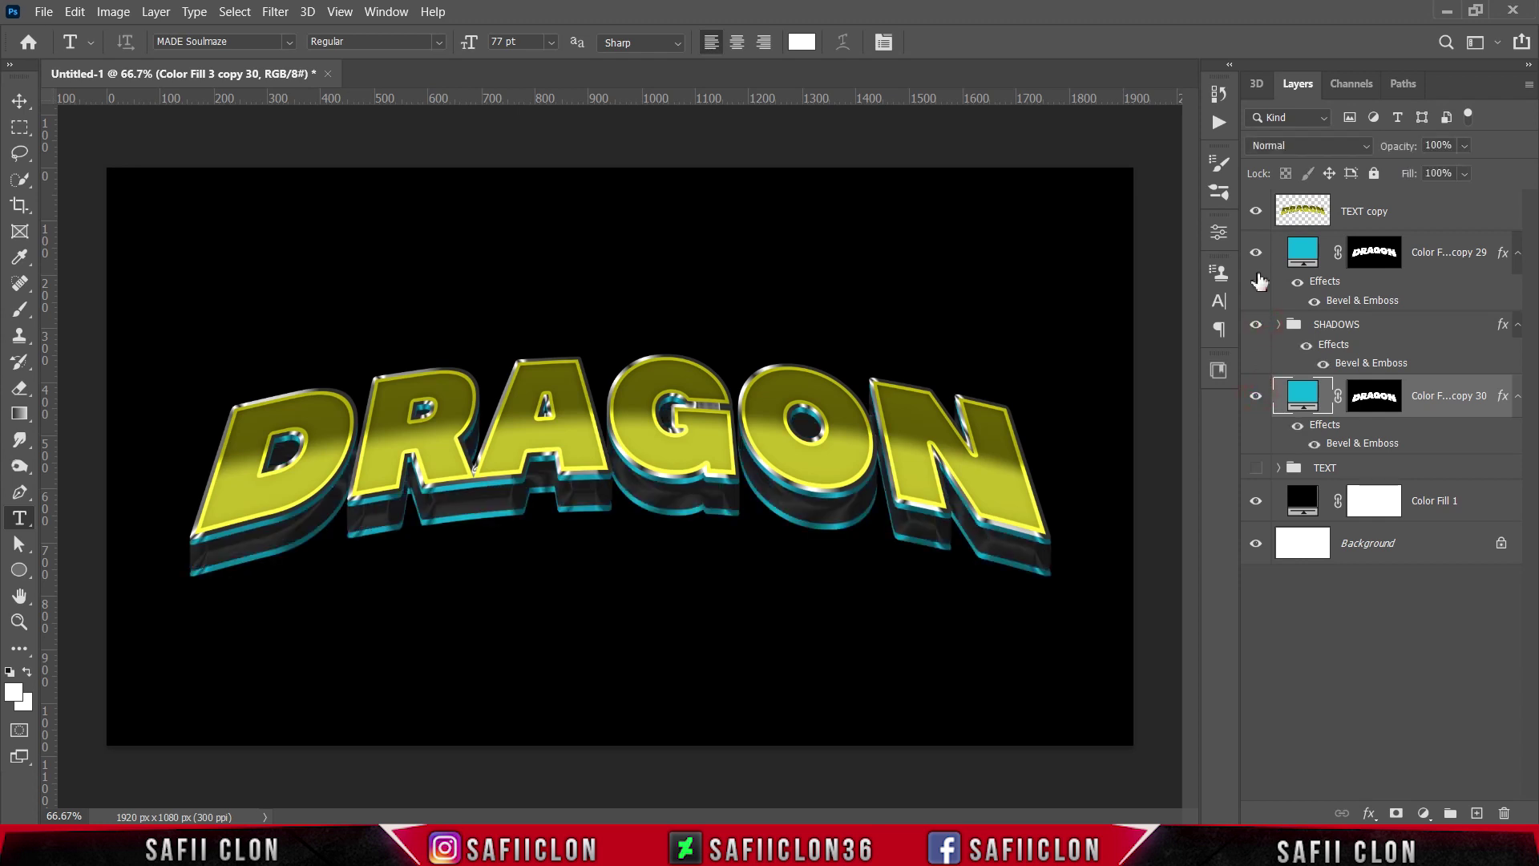
click(1257, 253)
click(1256, 250)
click(1256, 212)
click(1256, 212)
key(ctrl+minus)
key(ctrl+plus)
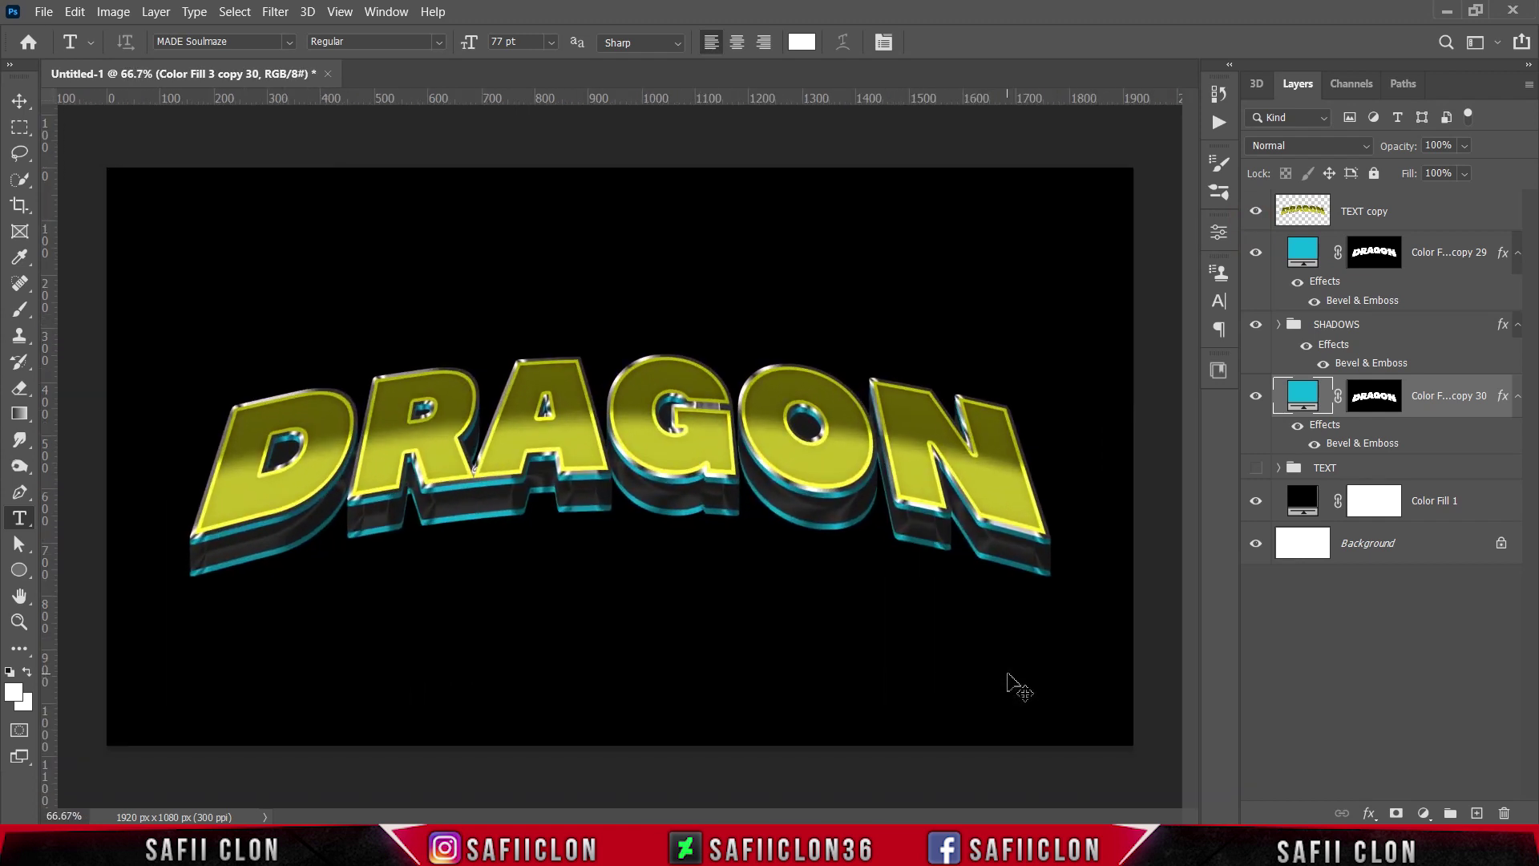